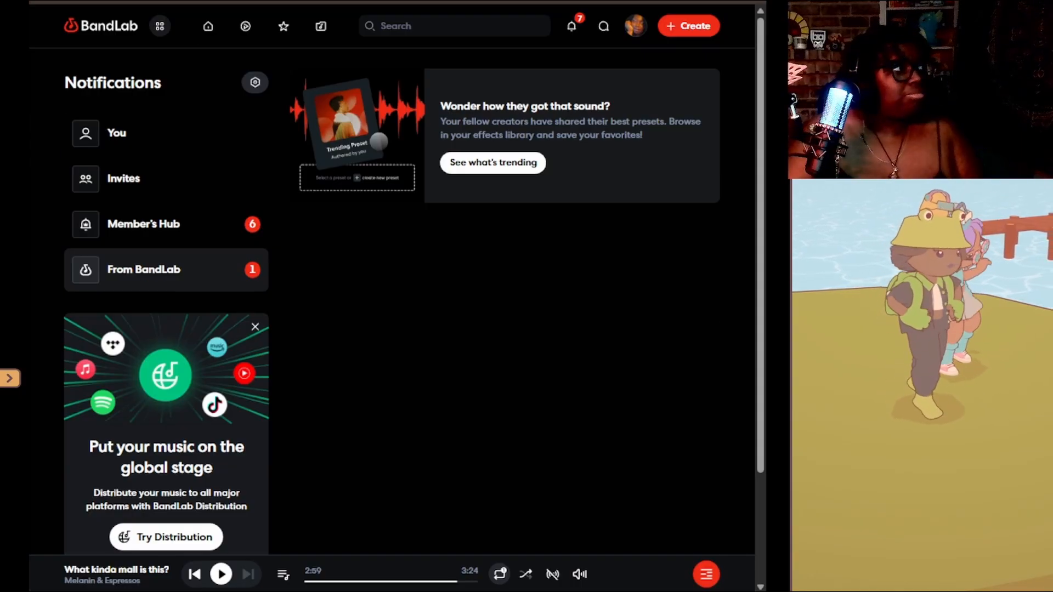
- Open the home feed and read through the posts in its Communities section
click(208, 26)
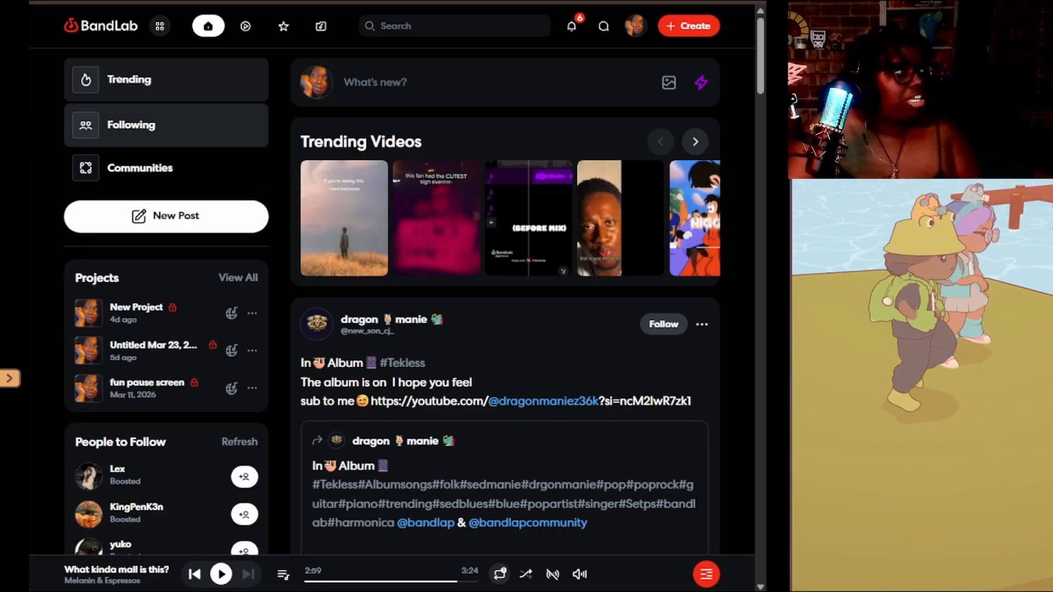
click(140, 168)
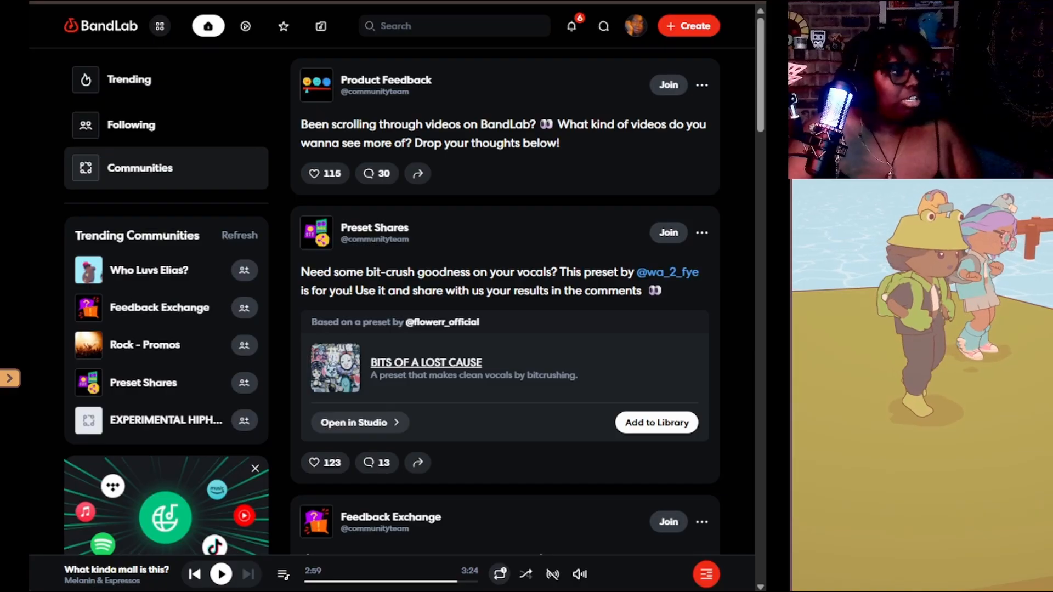
scroll(505, 307, down, 5)
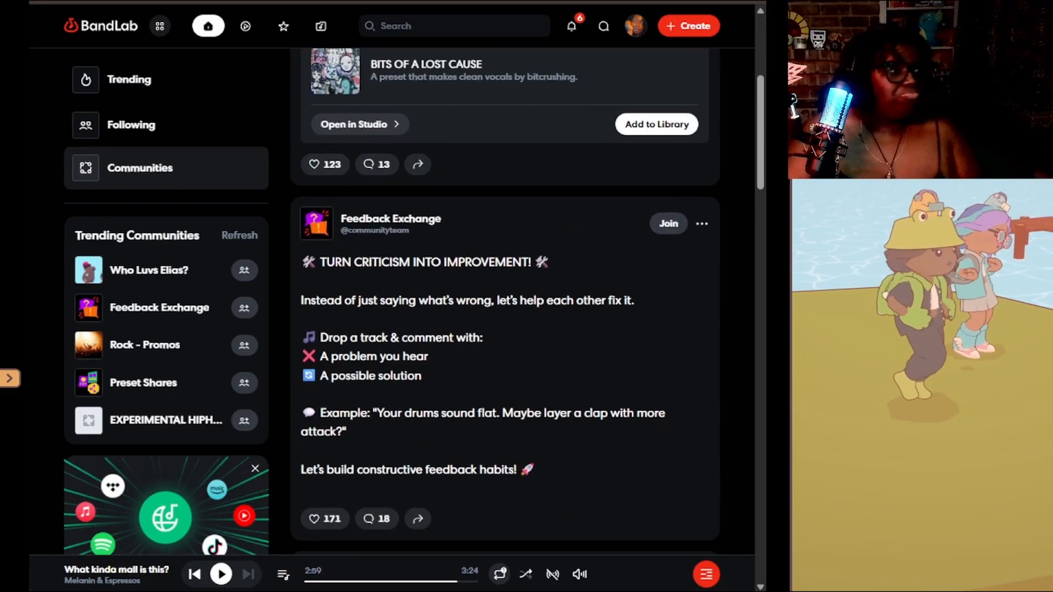
scroll(505, 308, up, 5)
scroll(504, 307, down, 10)
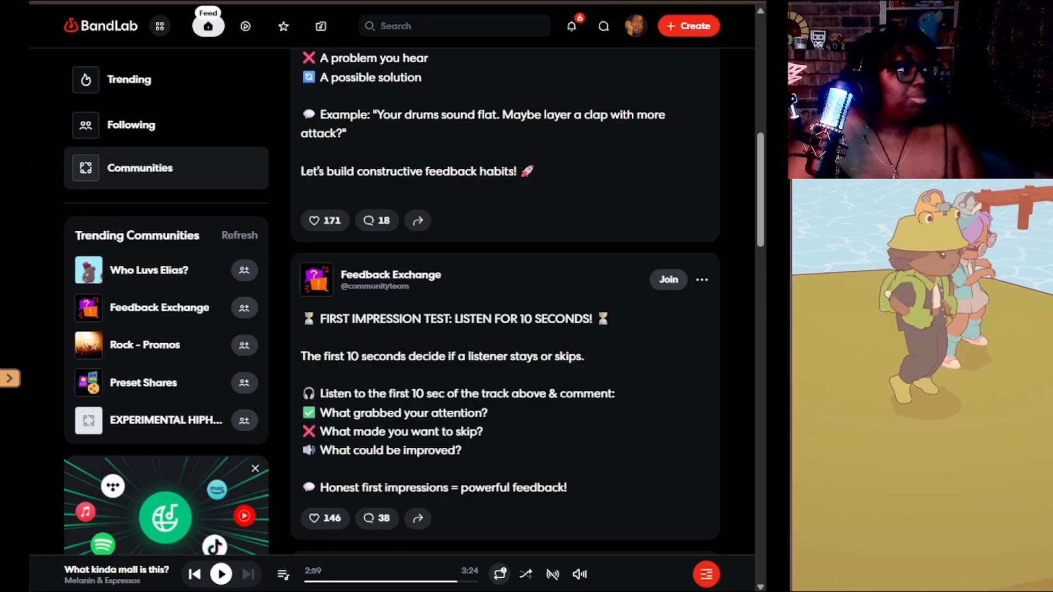
- View the Hot Now video feed and the Services dashboard overview
click(246, 26)
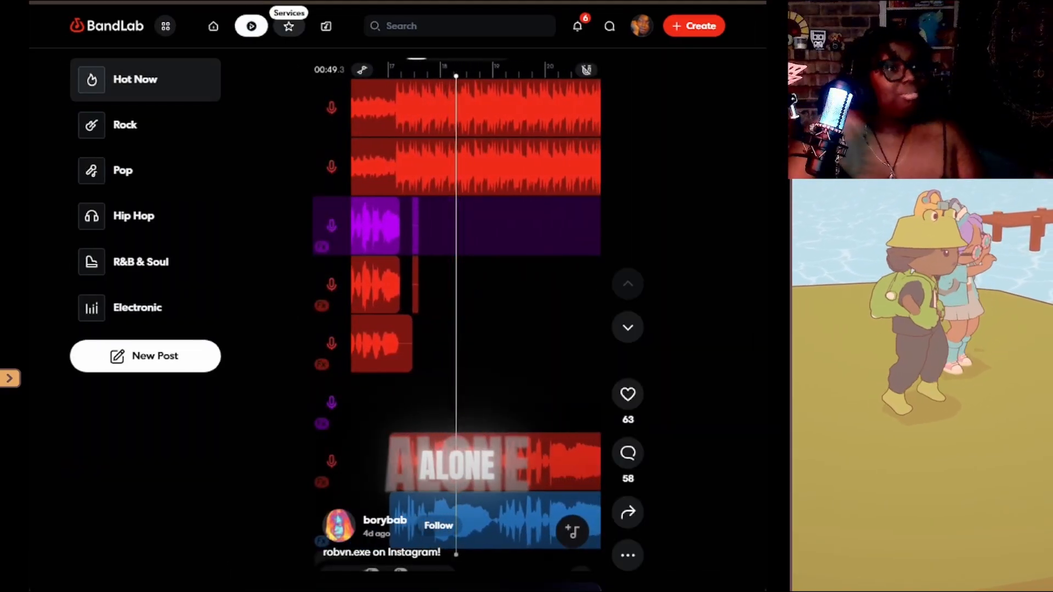
click(289, 26)
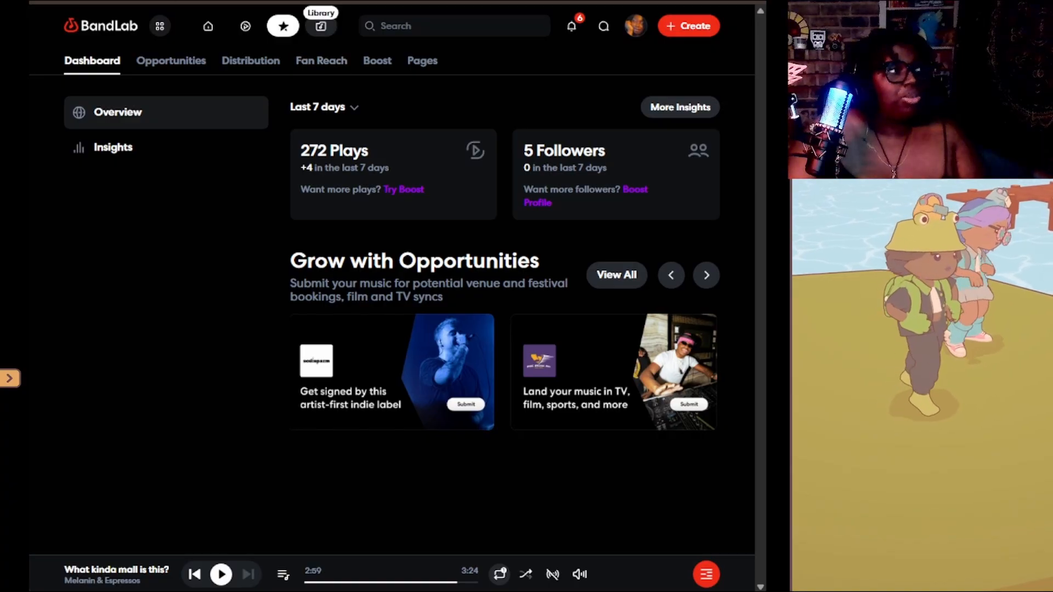
- Review the deleted projects and liked music in the library, and return to the feed by way of the Services dashboard
click(320, 26)
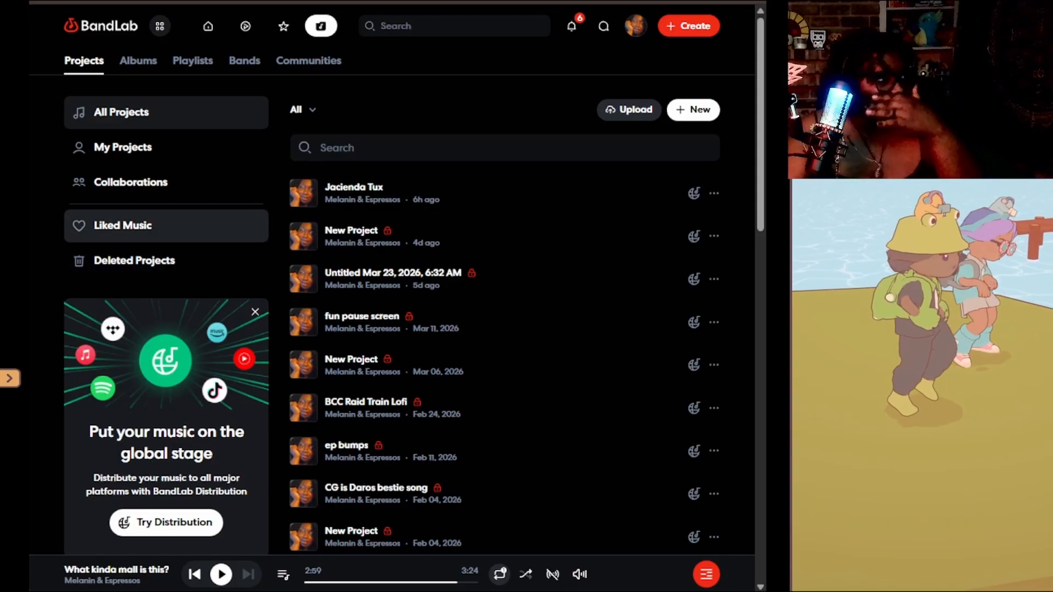
click(135, 261)
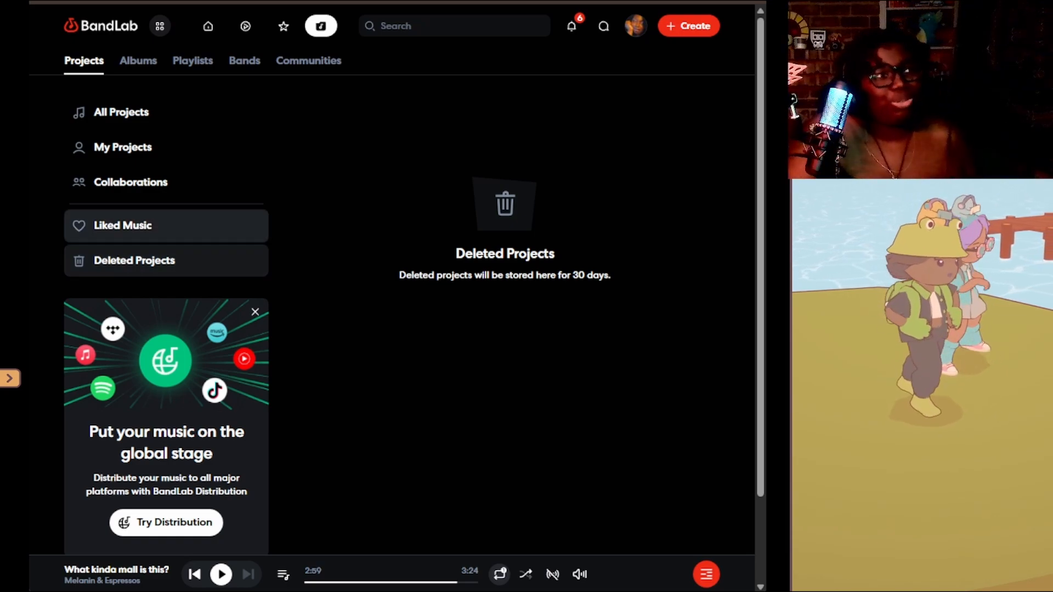
click(123, 226)
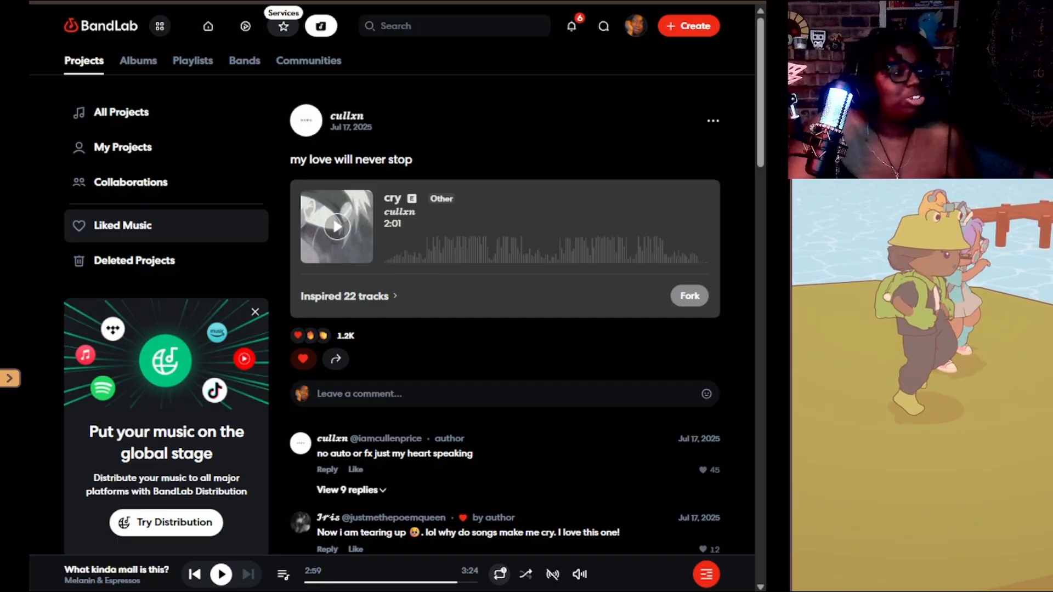
click(283, 26)
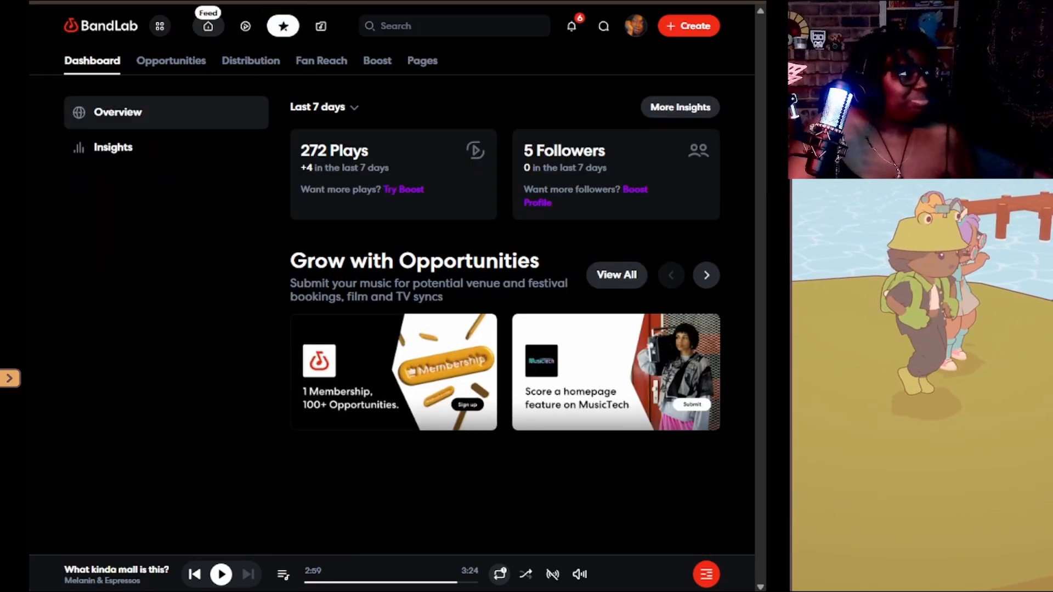
click(208, 26)
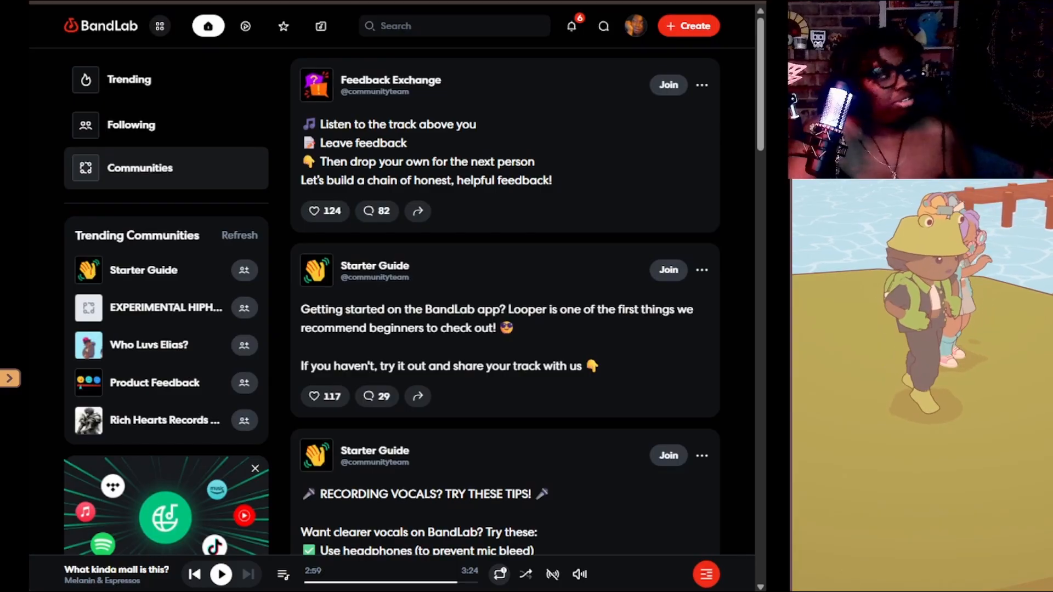
- Examine the full overview of BandLab's Create, Grow, Earn, Subscriptions and Other Products offerings
click(159, 25)
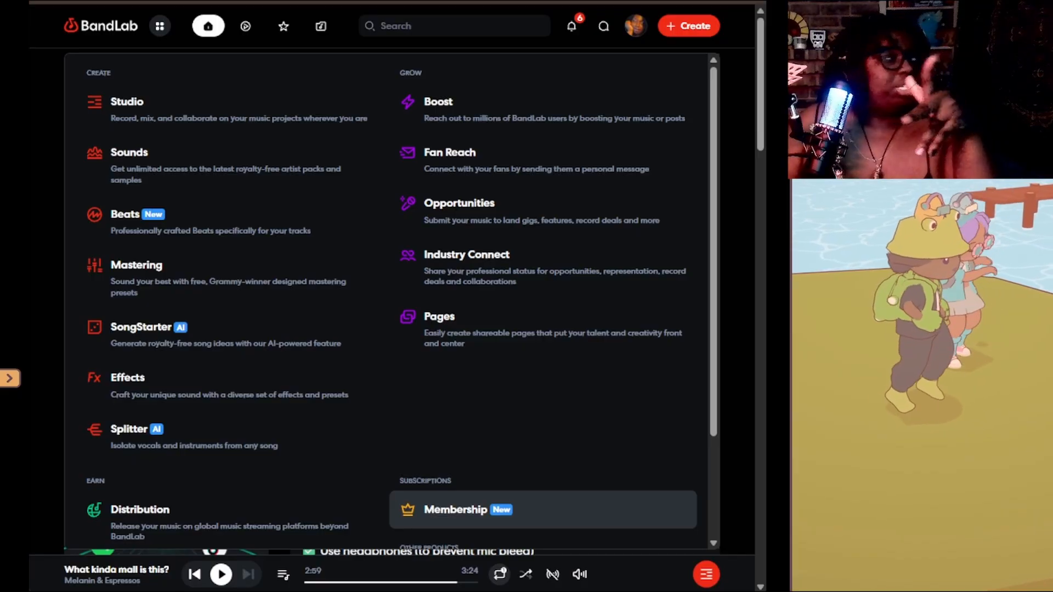
scroll(231, 447, down, 1)
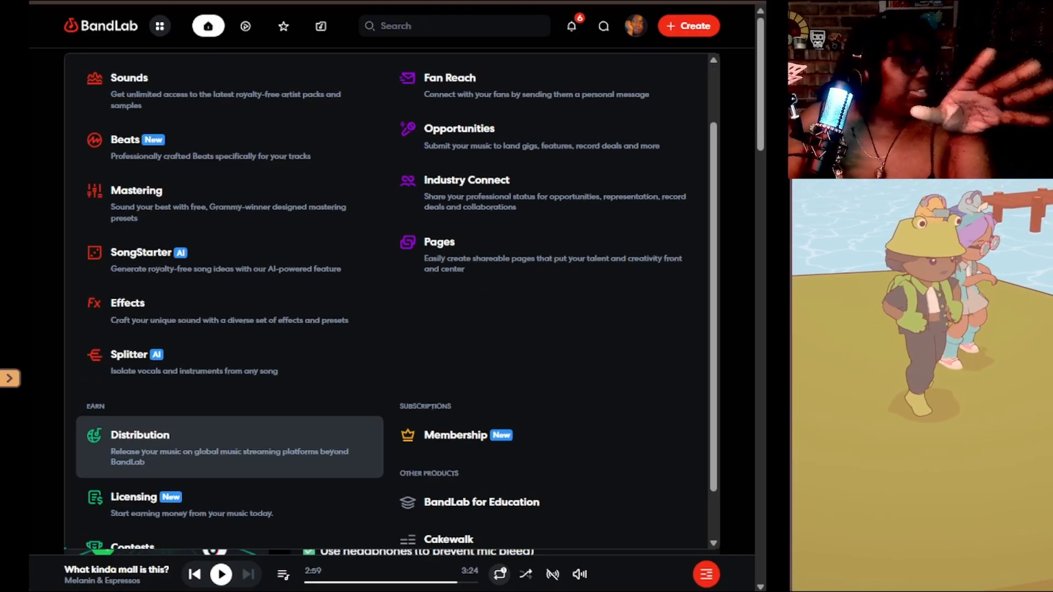
scroll(230, 384, down, 1)
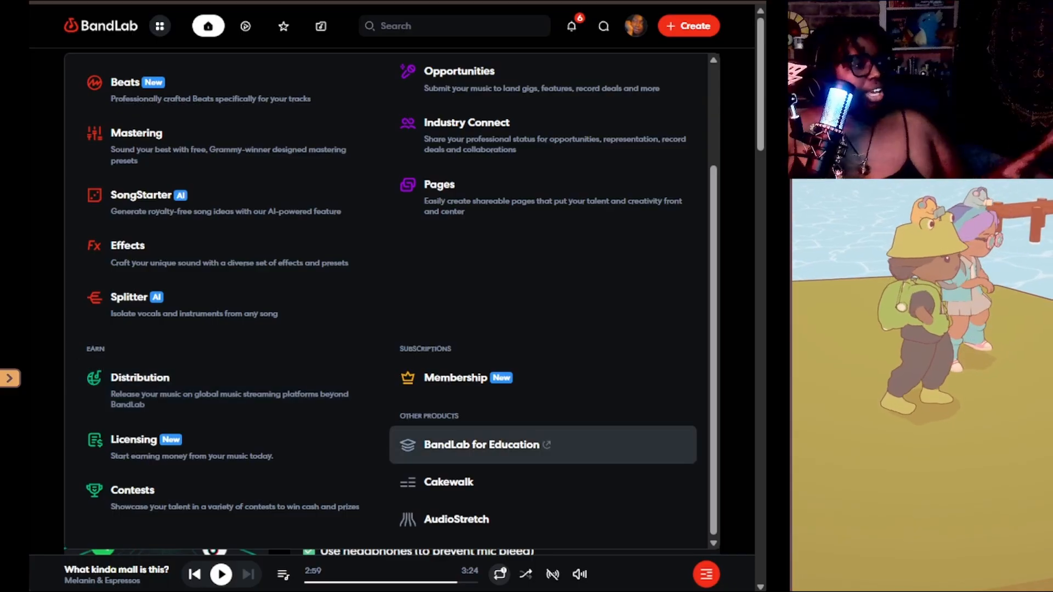
scroll(230, 395, up, 2)
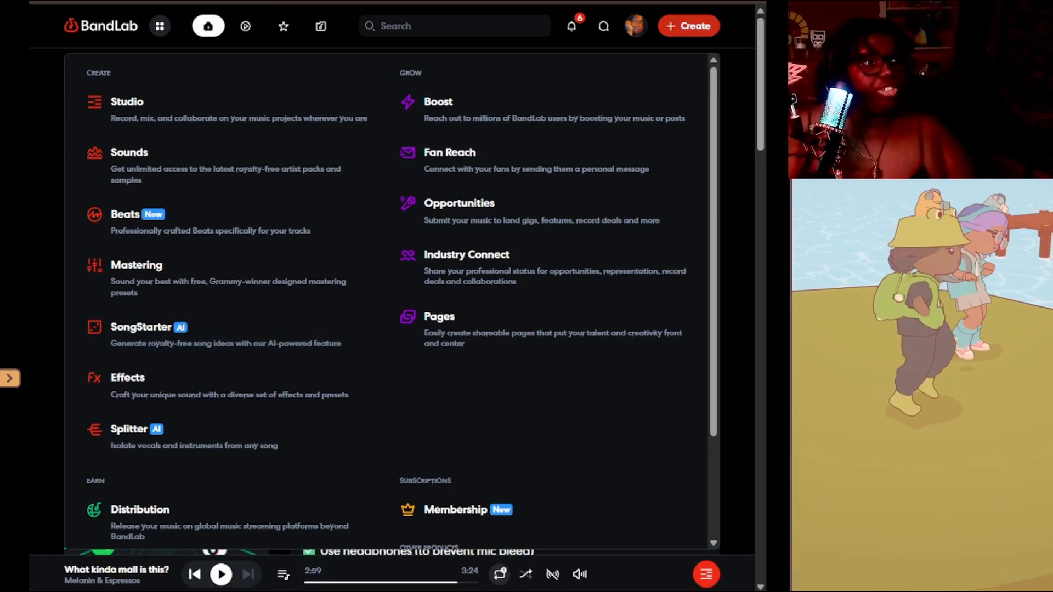
- Create a new empty project and open the BandLab Sounds library in it
click(689, 26)
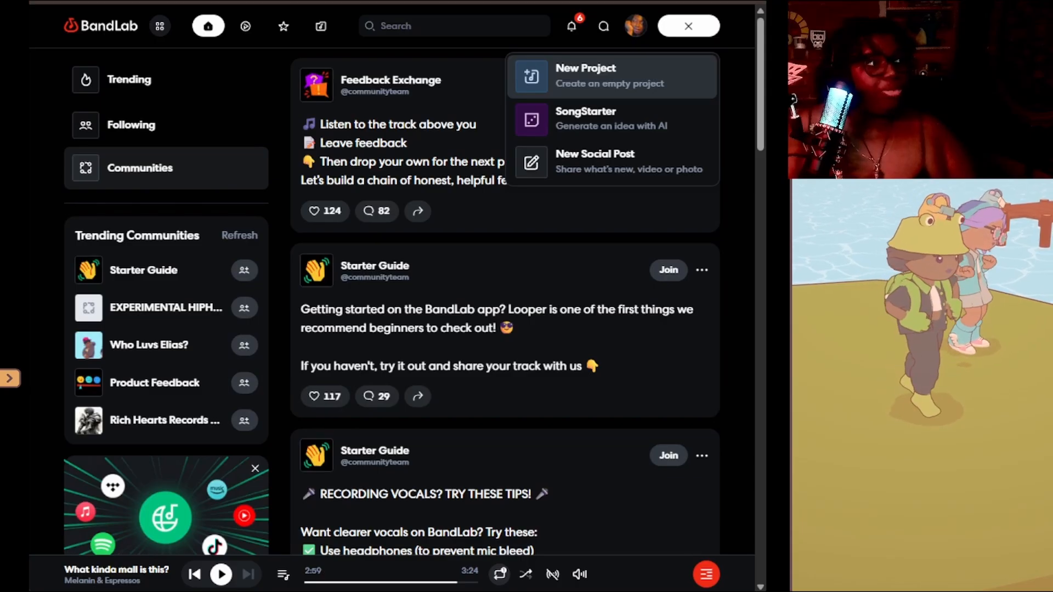
key(Escape)
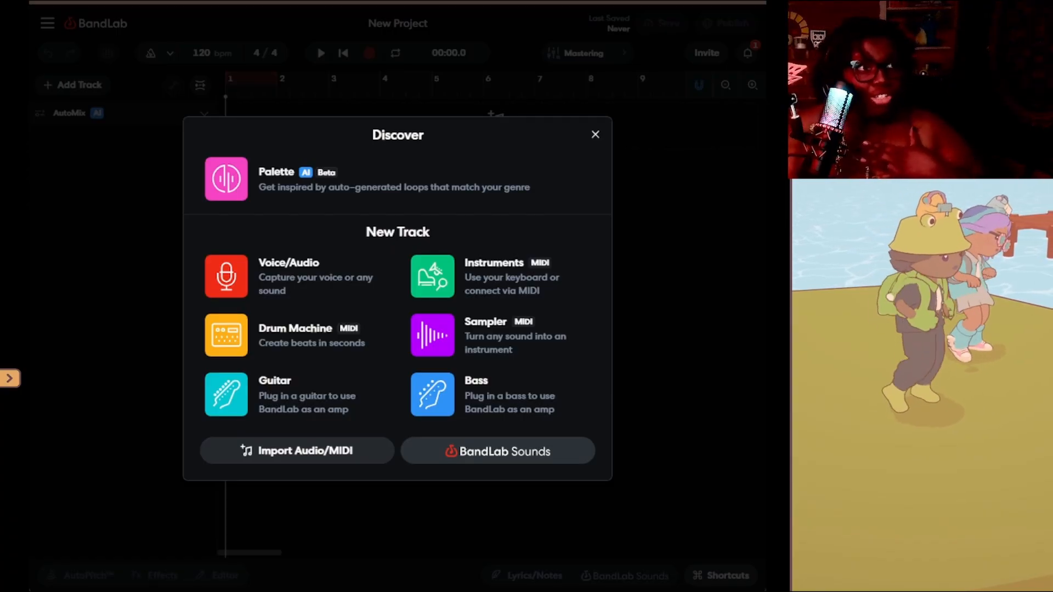
click(498, 451)
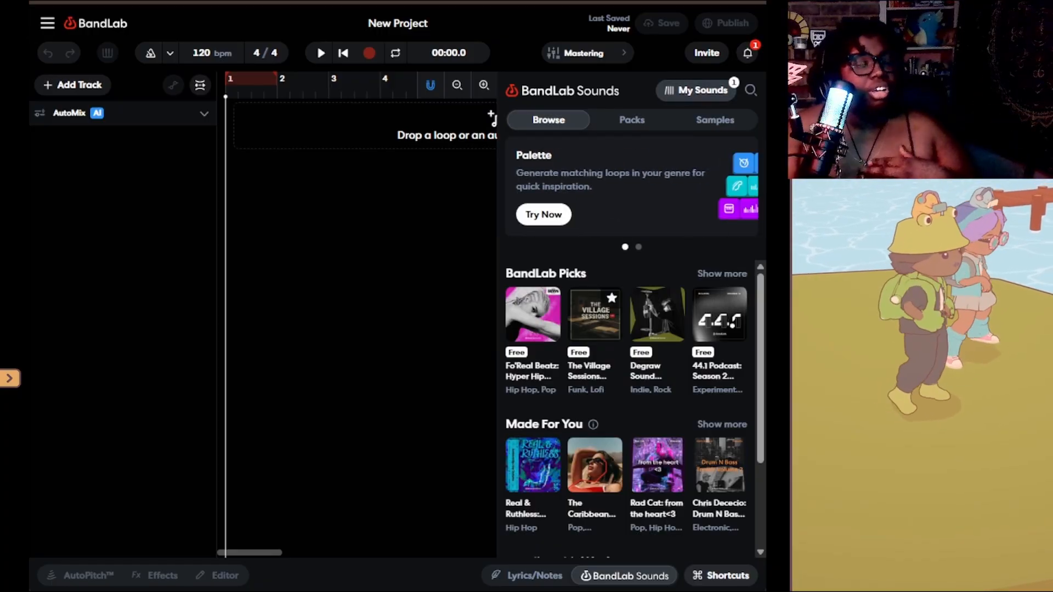
- Look through the BandLab Picks, Made For You and Trending This Week collections
scroll(656, 336, down, 3)
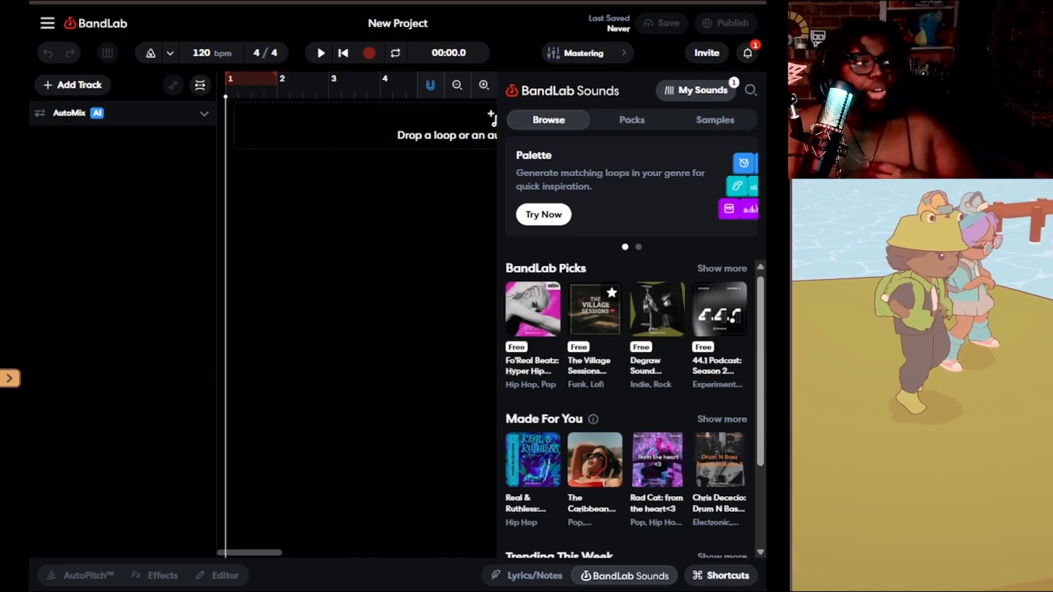
scroll(656, 337, up, 3)
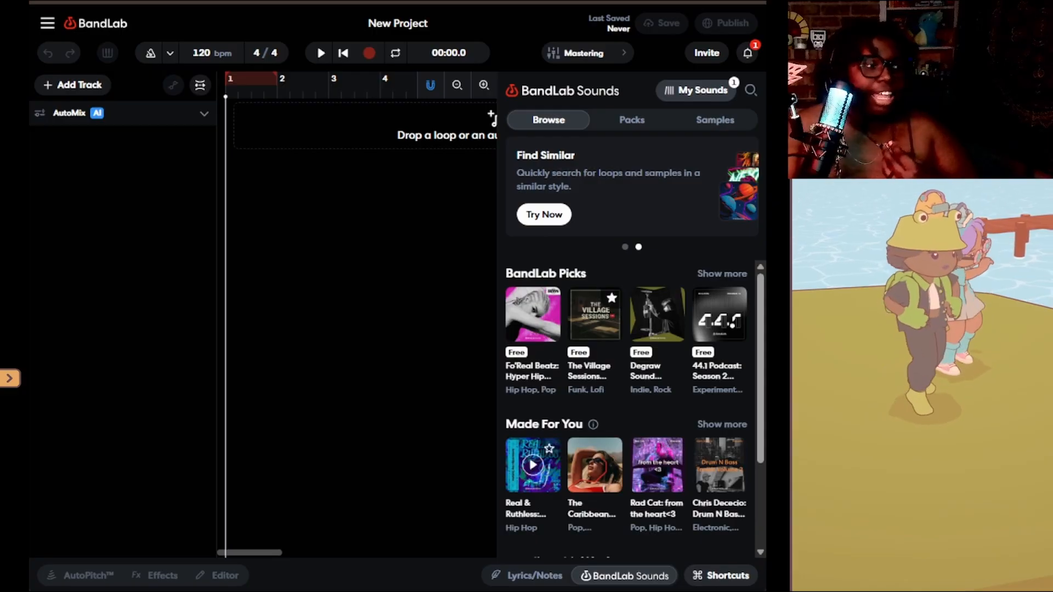
scroll(631, 409, down, 3)
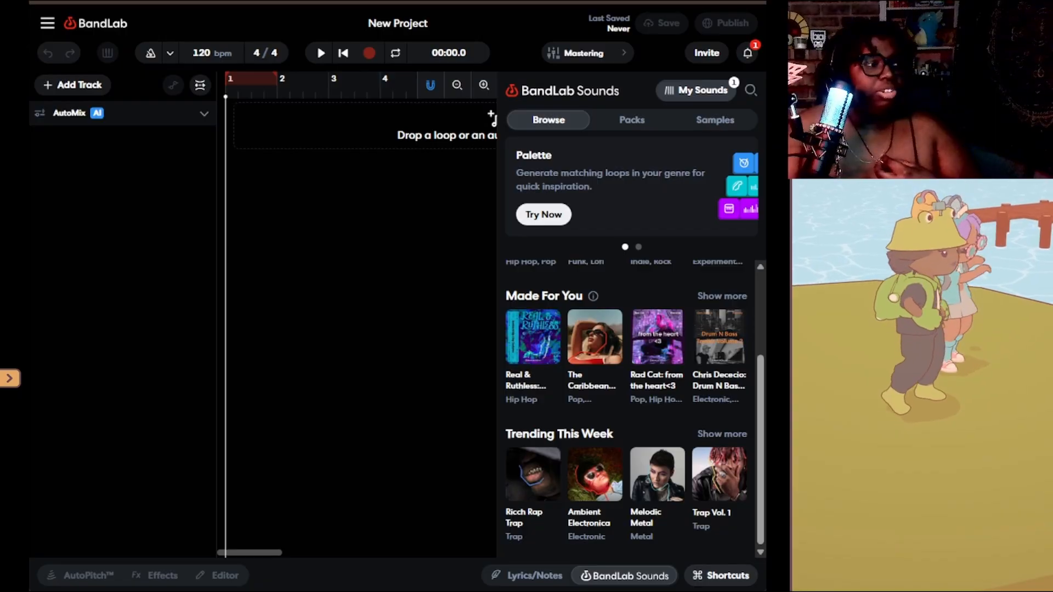
- Examine the filter options available for sound packs, including the musical key choices
click(632, 120)
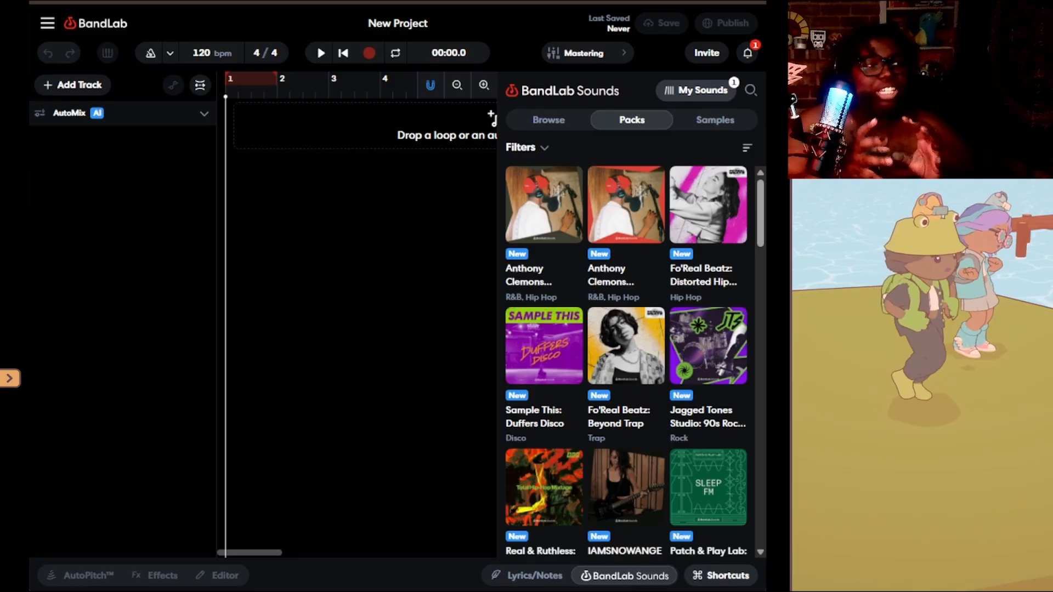
click(528, 148)
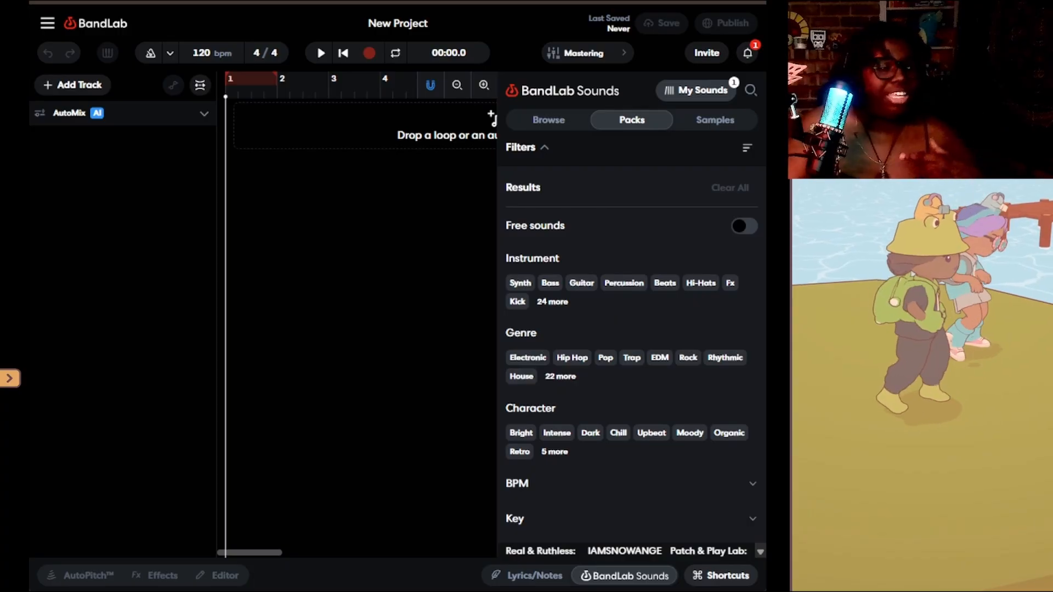
click(753, 519)
scroll(753, 519, down, 2)
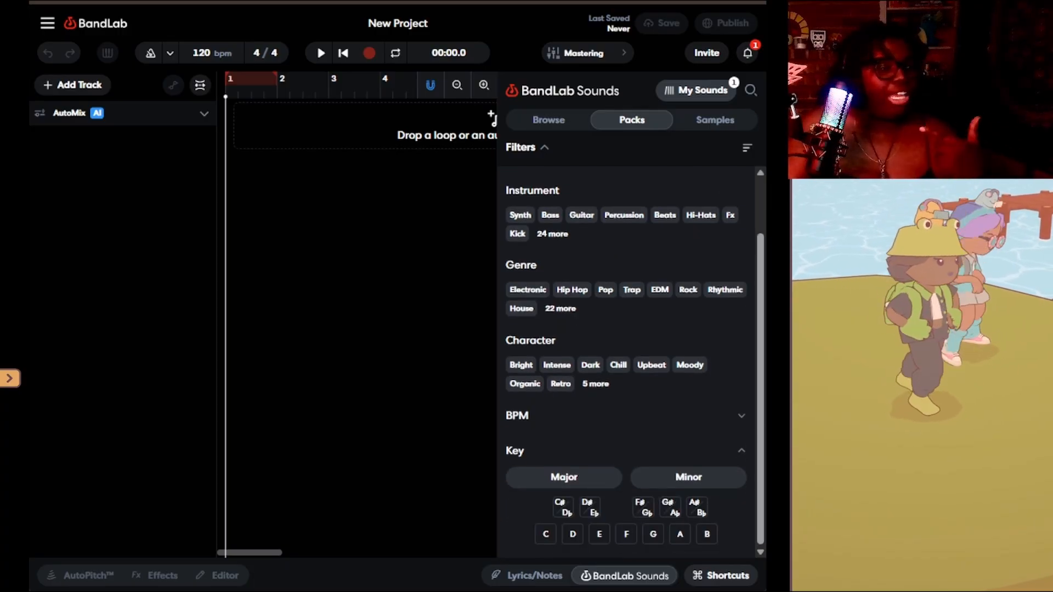
scroll(625, 357, up, 2)
- Limit the sound packs to free sounds and collapse the filter options
click(733, 226)
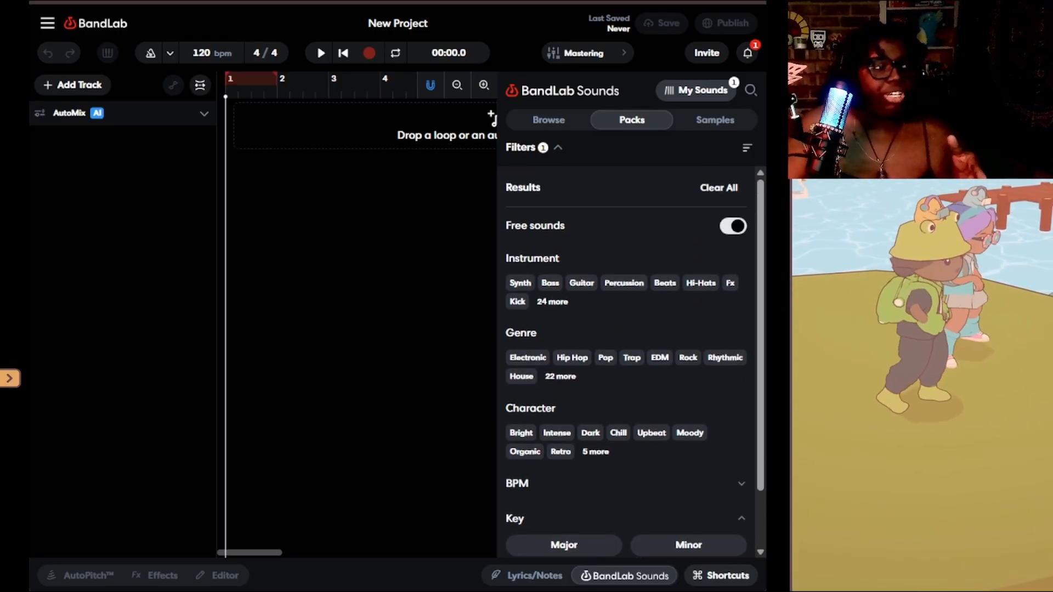
click(733, 226)
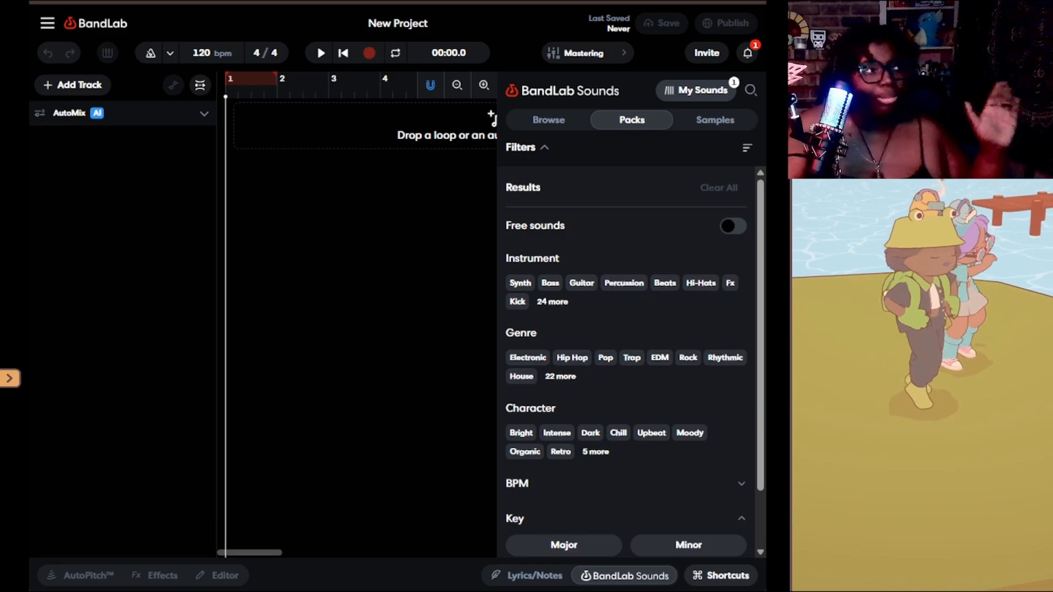
click(733, 226)
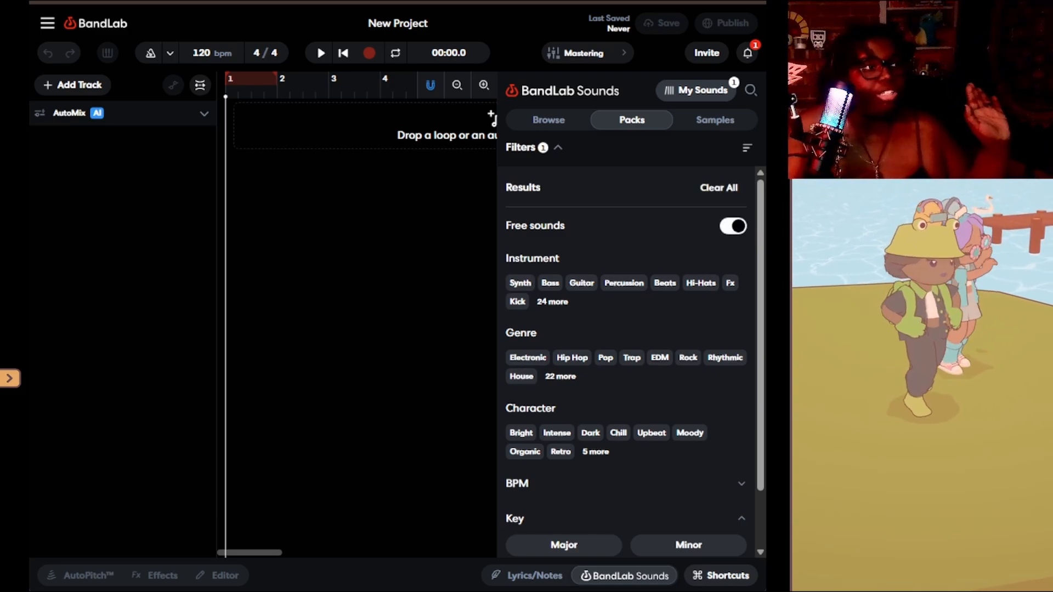
click(557, 148)
- Compare the unfiltered samples list with the free sound packs
click(715, 120)
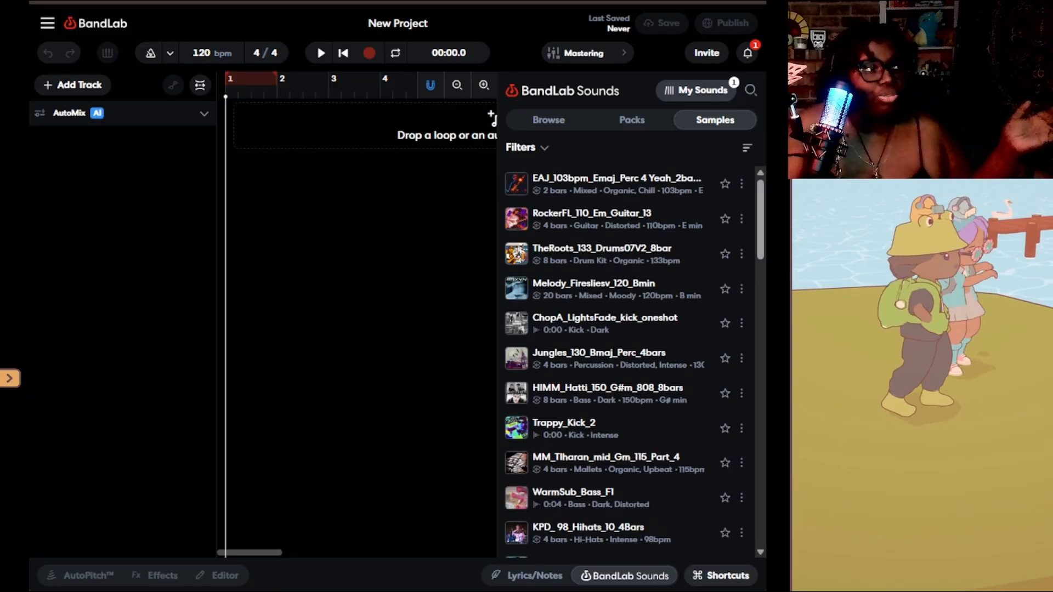
click(632, 120)
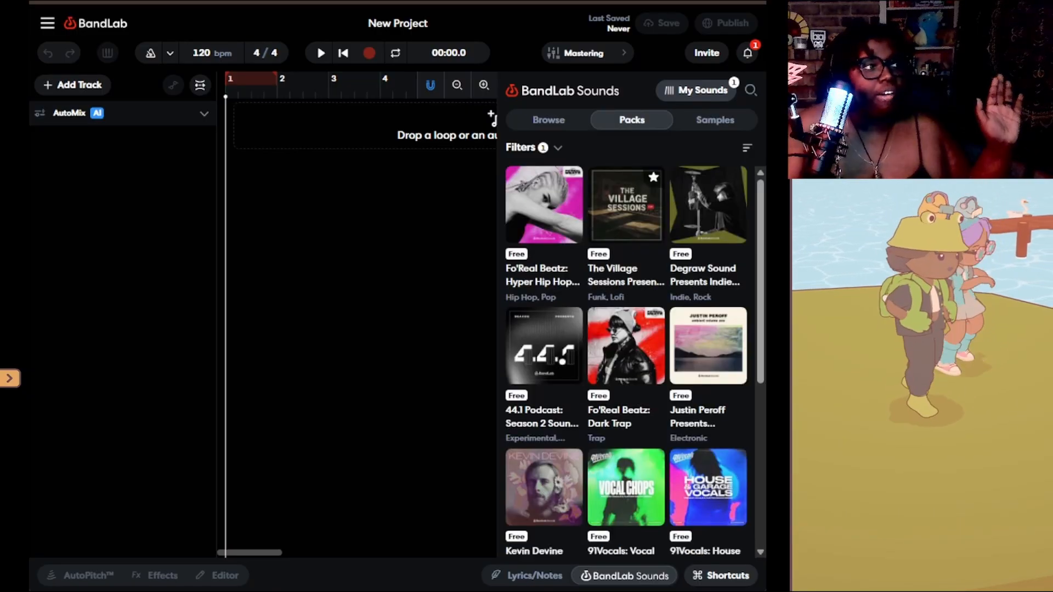
click(715, 120)
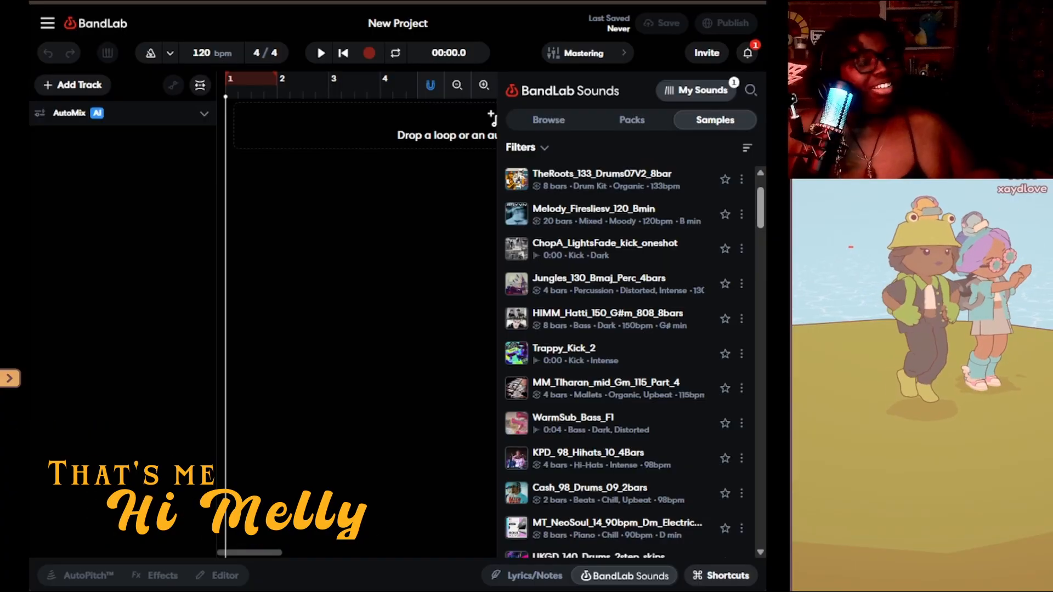
click(549, 120)
click(632, 120)
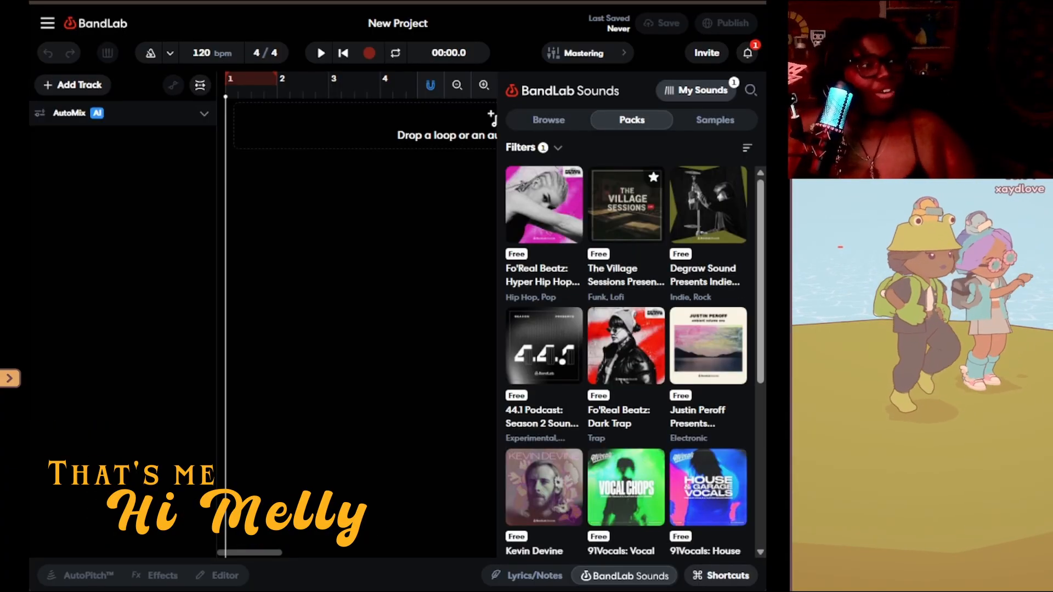
- Filter the samples to free sounds of the One-Shot type and show the resulting list
click(716, 119)
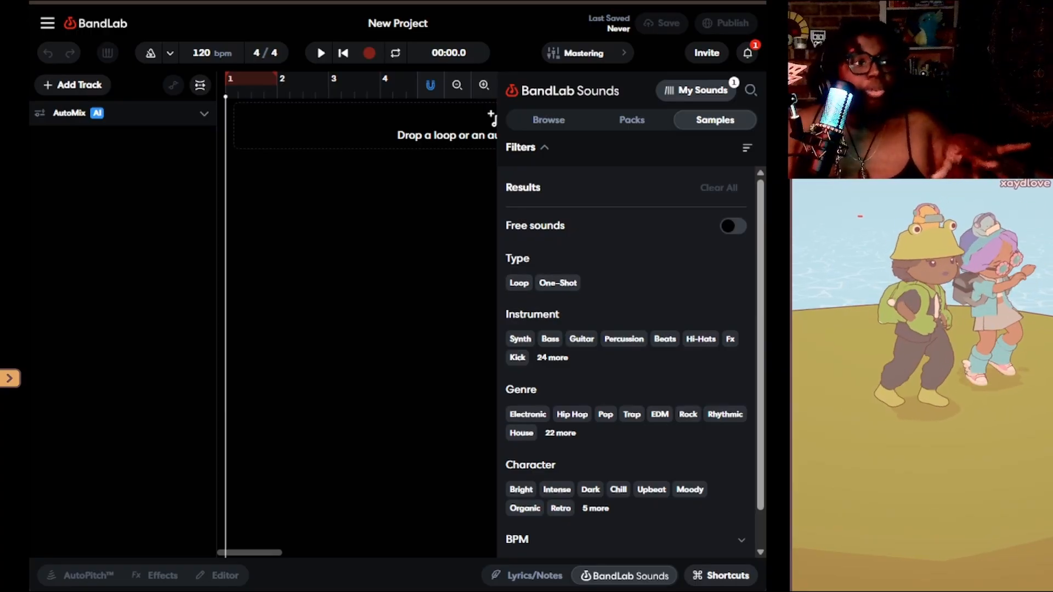
click(733, 226)
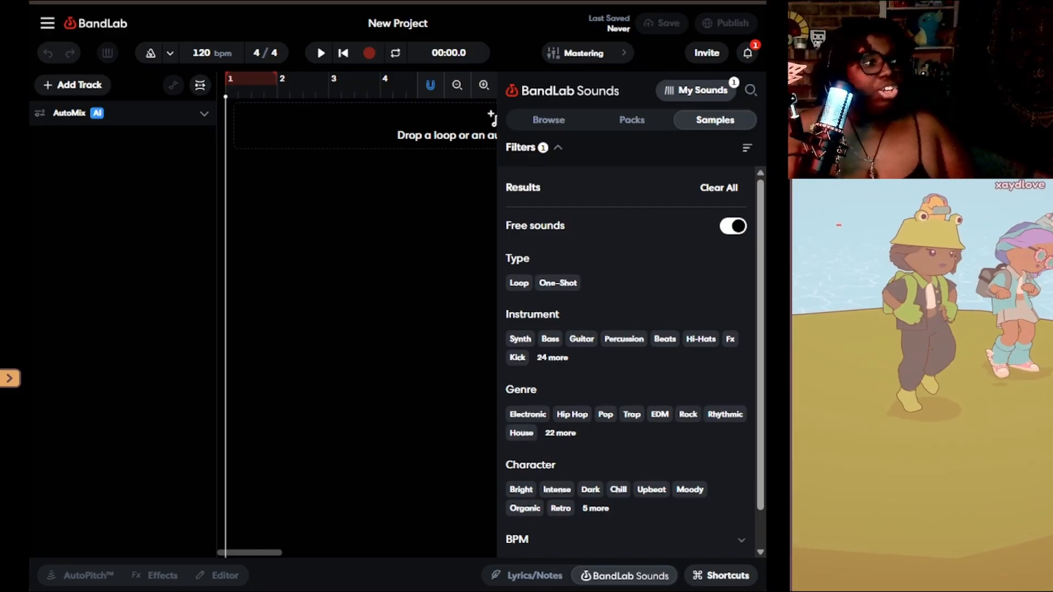
click(558, 283)
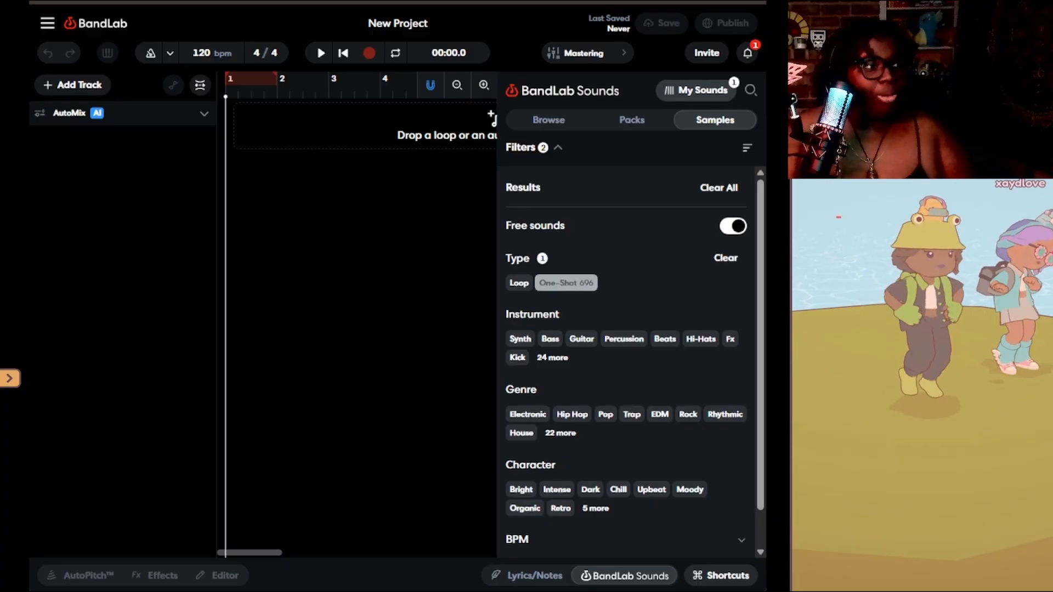
click(557, 148)
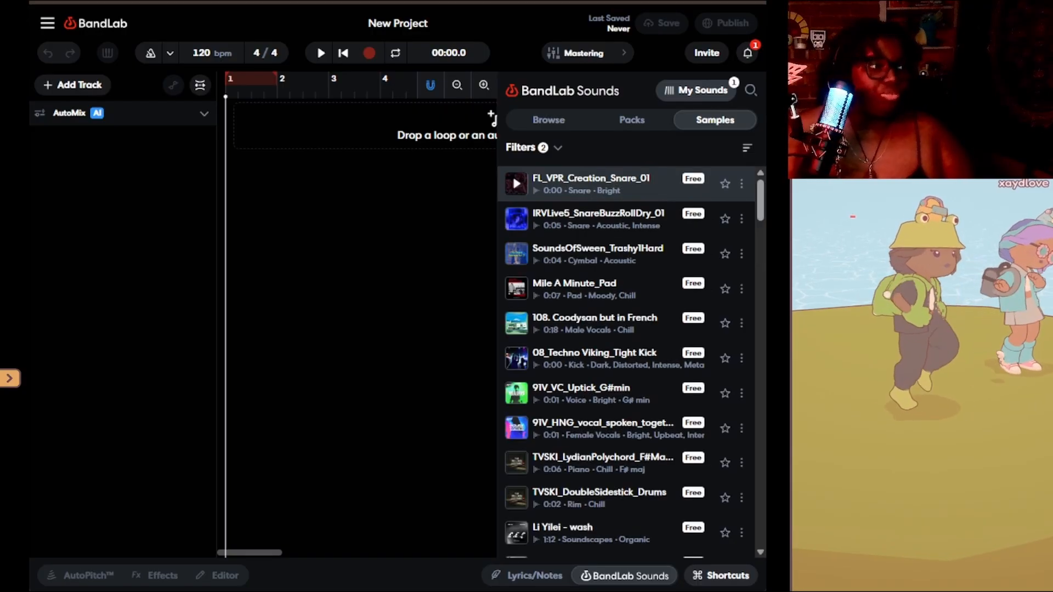
- Preview the first five free one-shot samples, from FL_VPR_Creation_Snare_01 through 108. Coodysan but in French
click(517, 184)
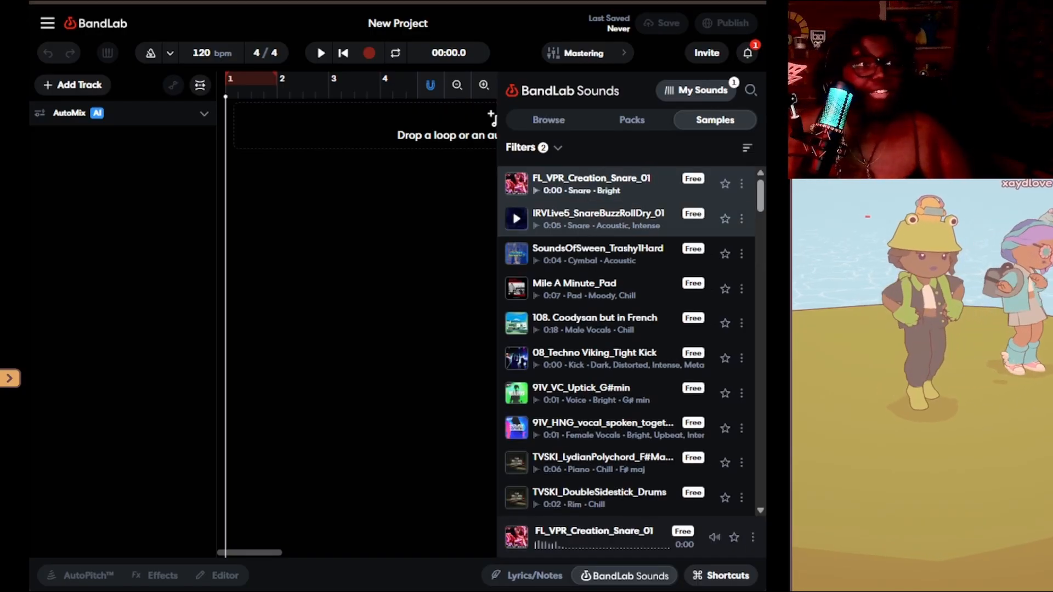
click(516, 219)
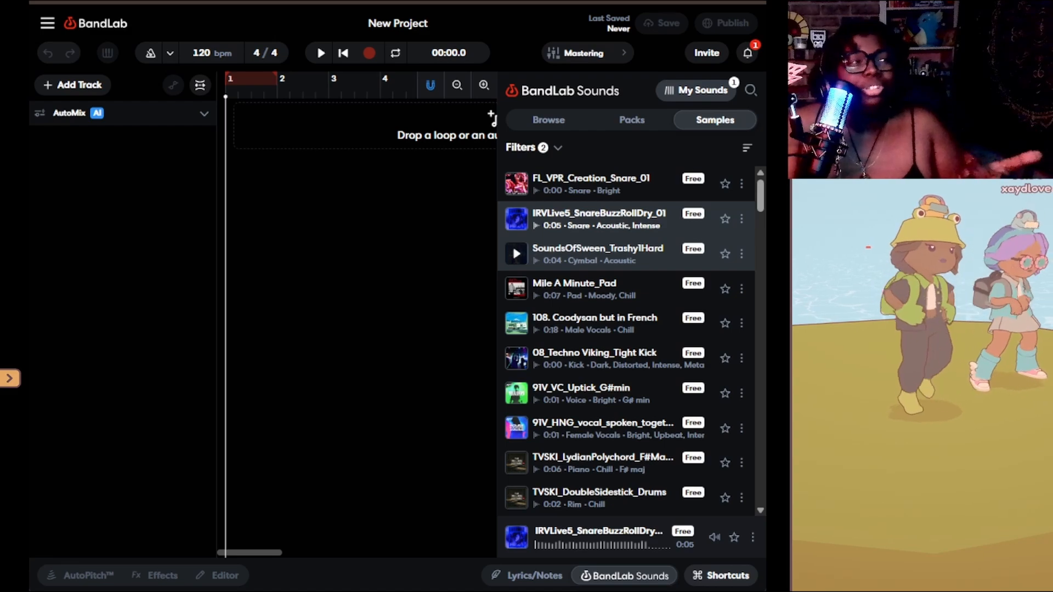
click(517, 253)
click(516, 288)
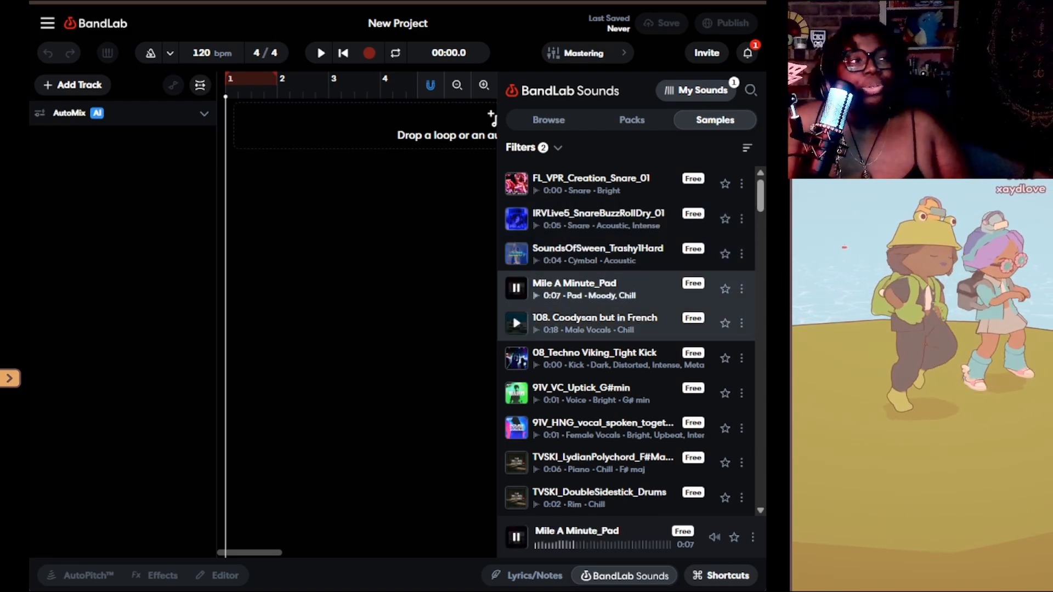
click(517, 323)
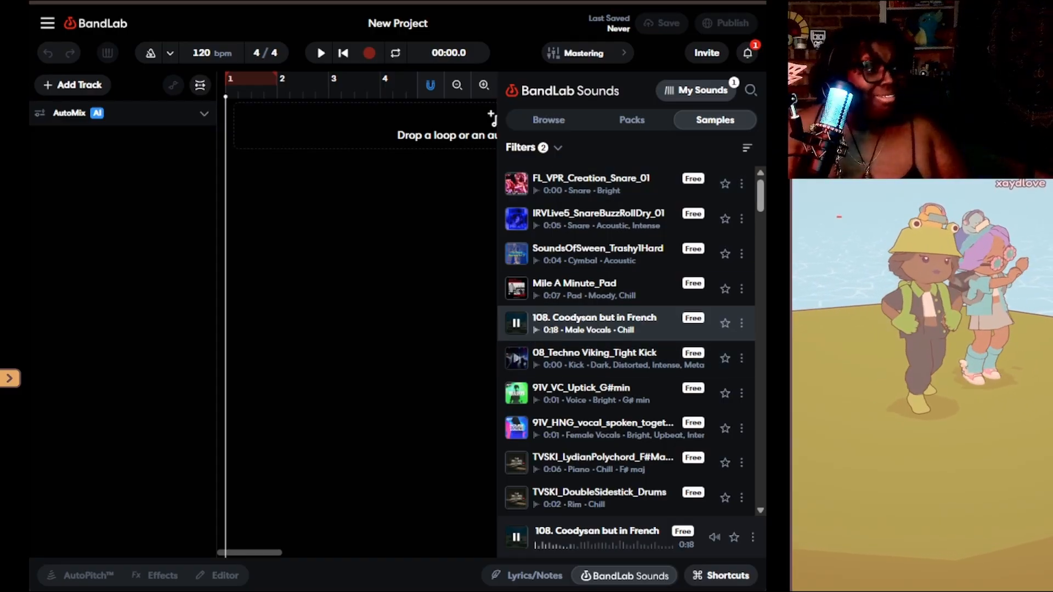
- Change the sample type filter from One-Shot to Loop and show the filtered list
click(558, 147)
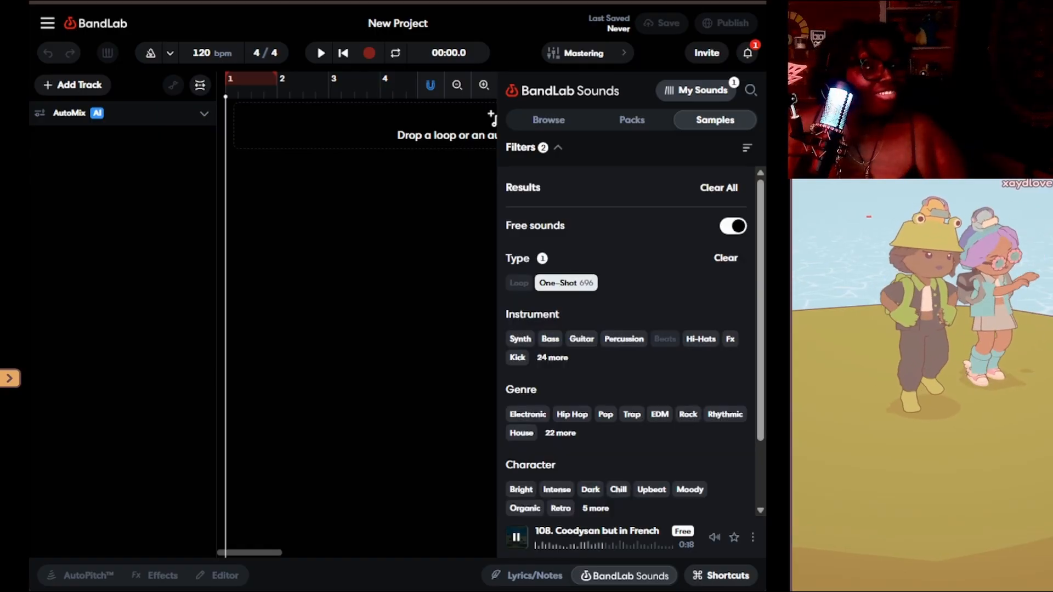
click(567, 283)
click(519, 283)
click(557, 148)
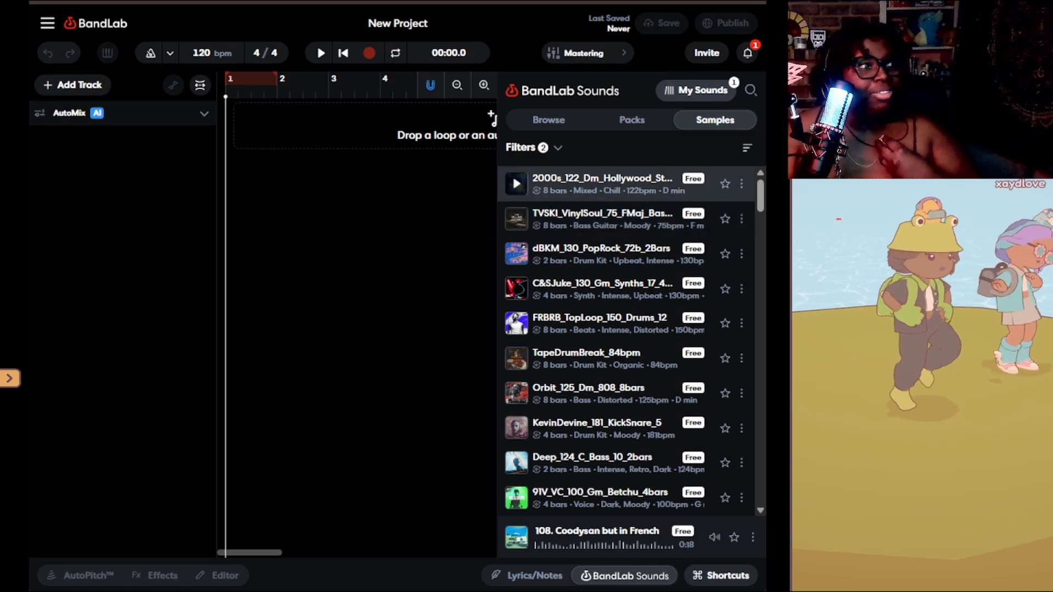
- Preview the free Hollywood, VinylSoul bass and TapeDrumBreak_84bpm loops
click(516, 184)
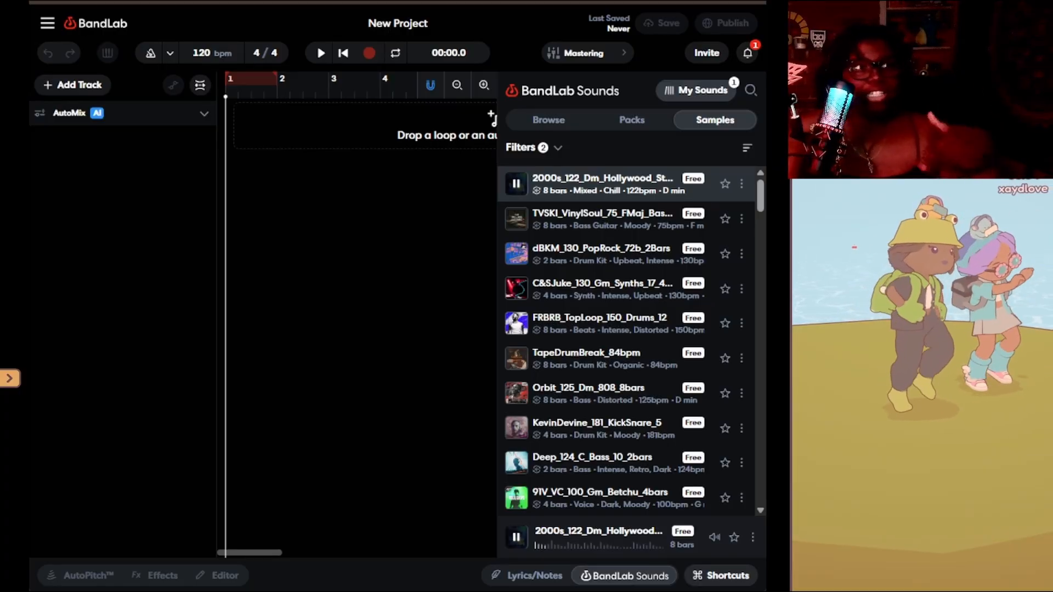
click(516, 218)
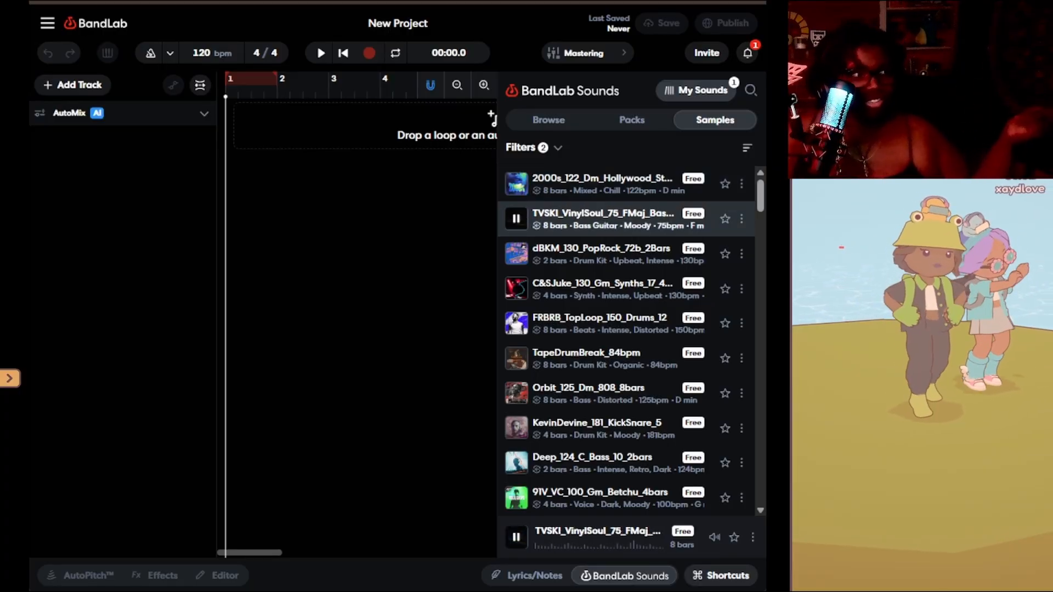
click(516, 358)
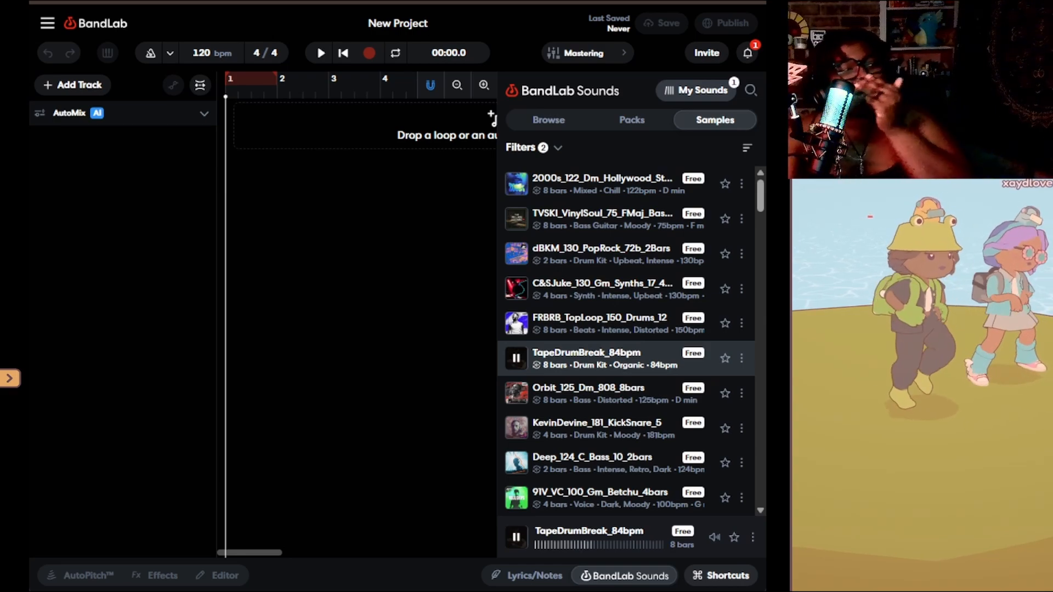
- Expand the full instrument and genre filter choices and briefly try the Male Vocals instrument filter
click(535, 148)
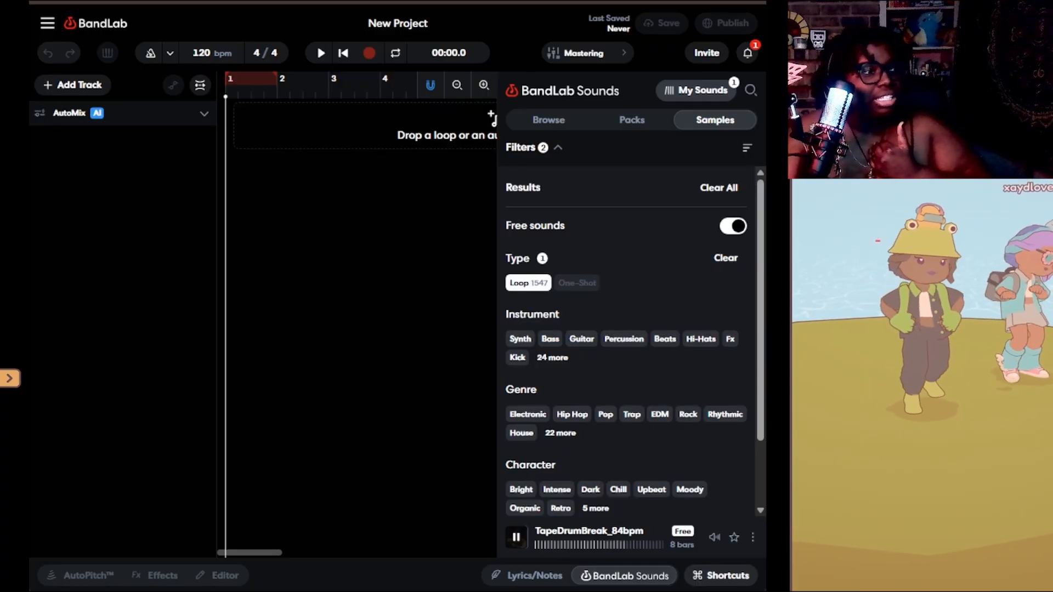
click(553, 357)
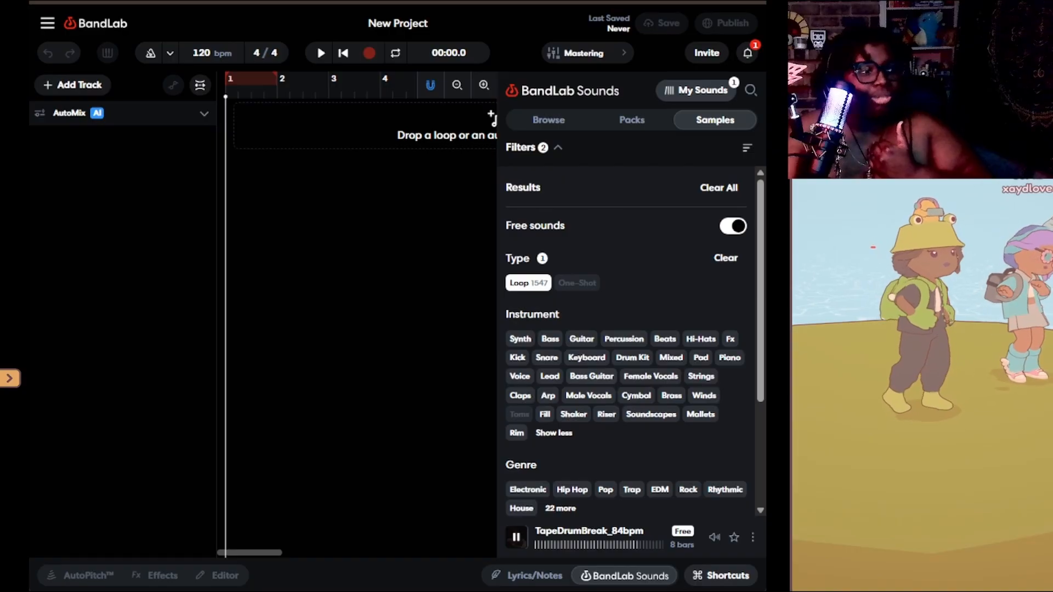
scroll(631, 340, down, 3)
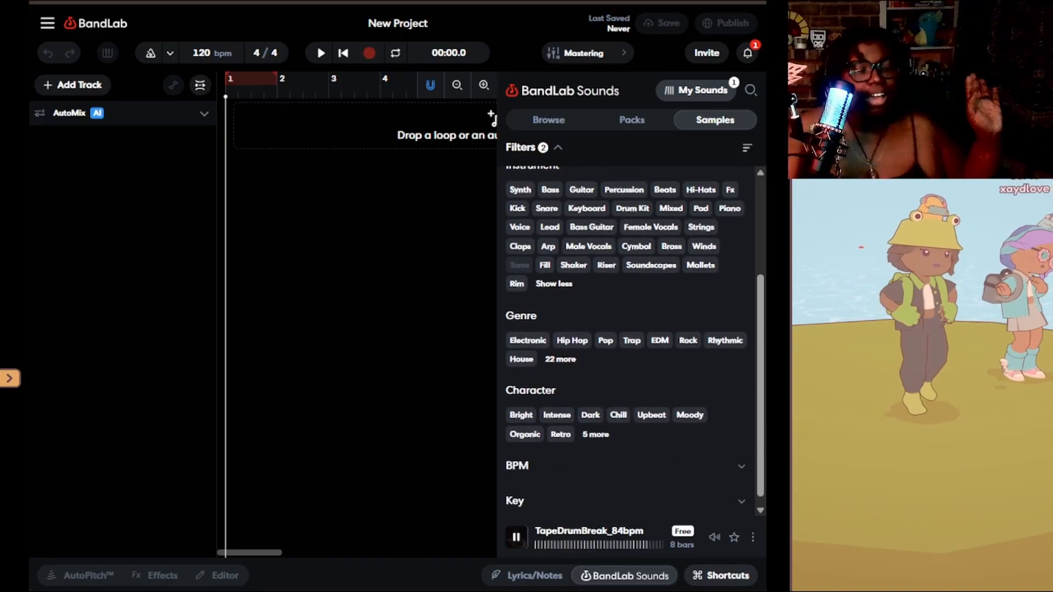
click(560, 359)
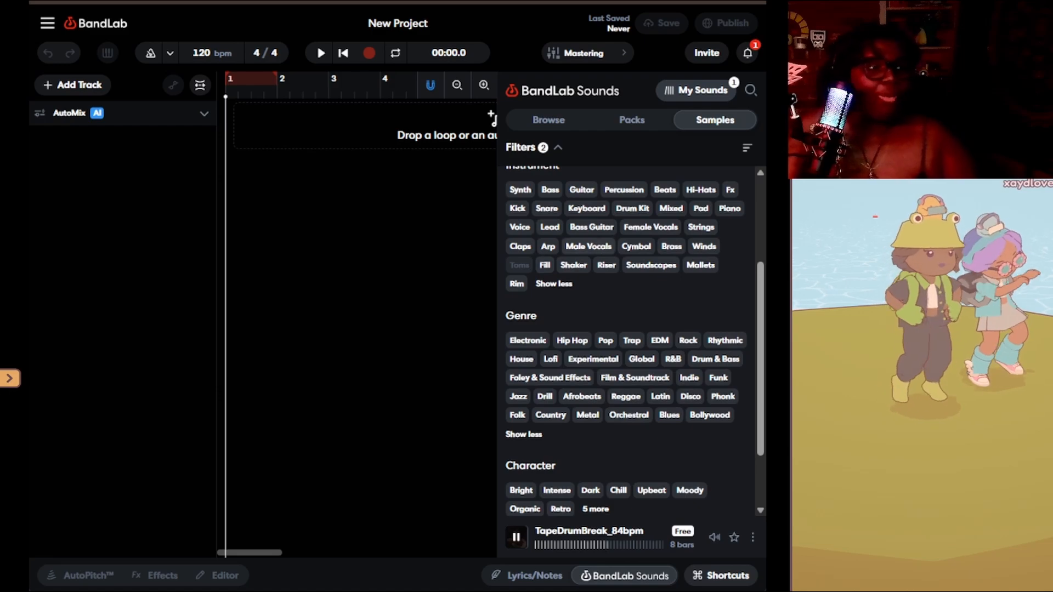
click(589, 246)
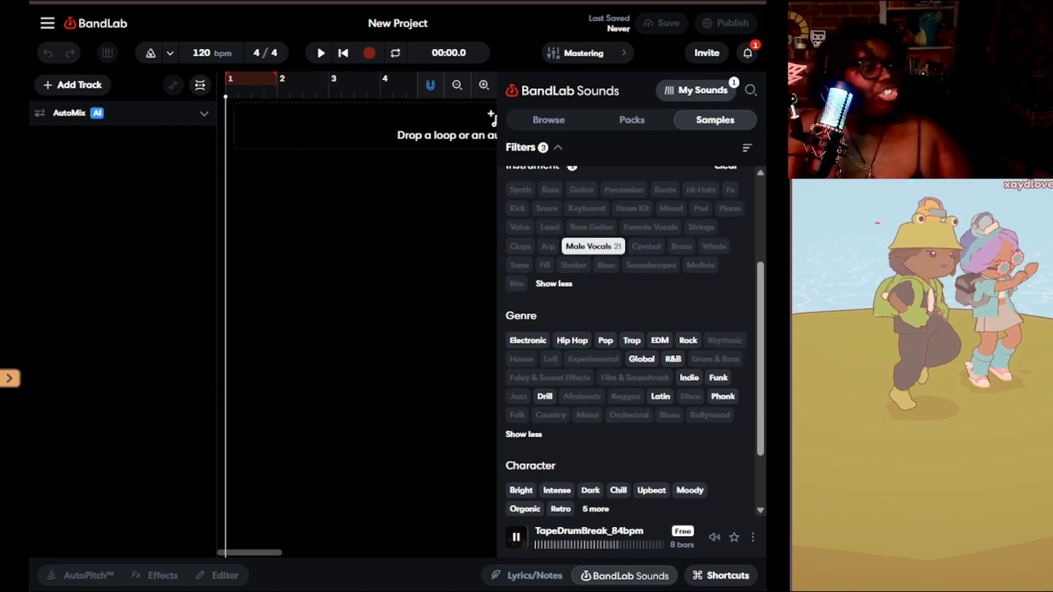
click(589, 246)
- Examine the instrument and genre filter choices, expand the full character list and stop the loop preview
scroll(631, 340, down, 1)
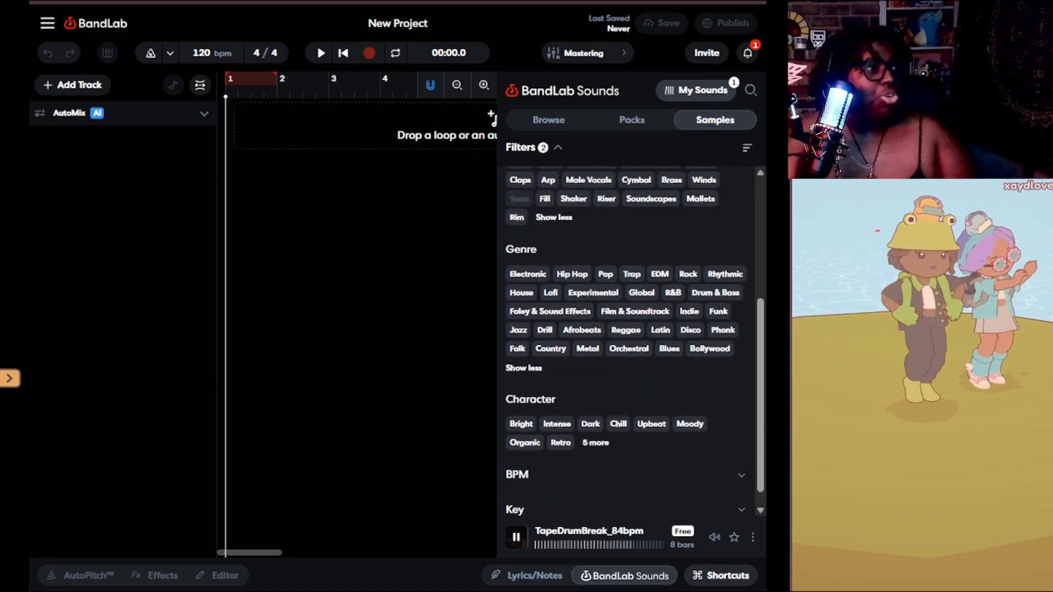
scroll(631, 340, up, 1)
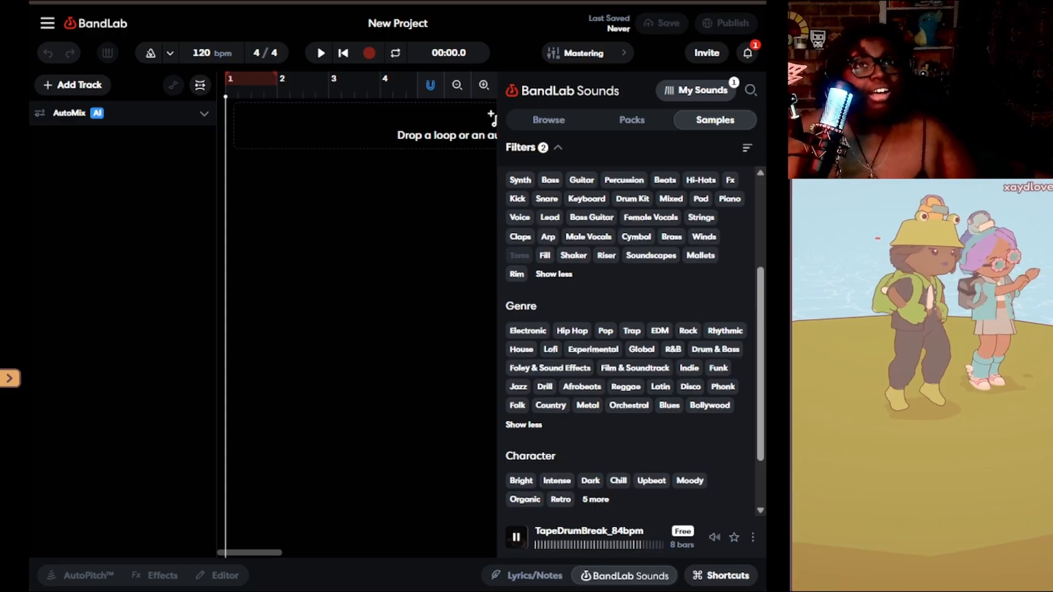
scroll(631, 340, up, 1)
scroll(631, 340, down, 1)
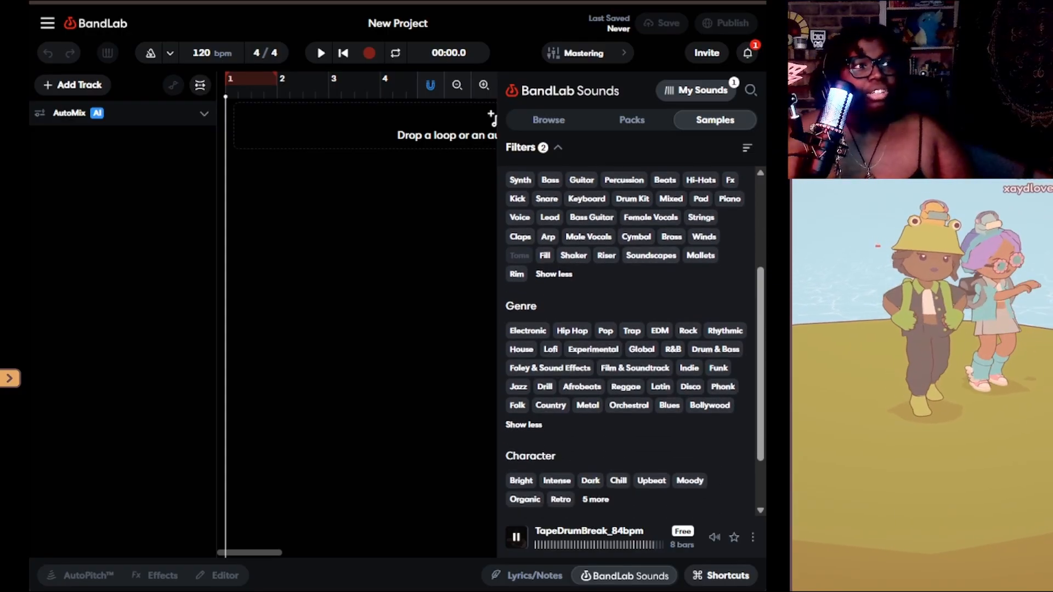
scroll(631, 341, down, 1)
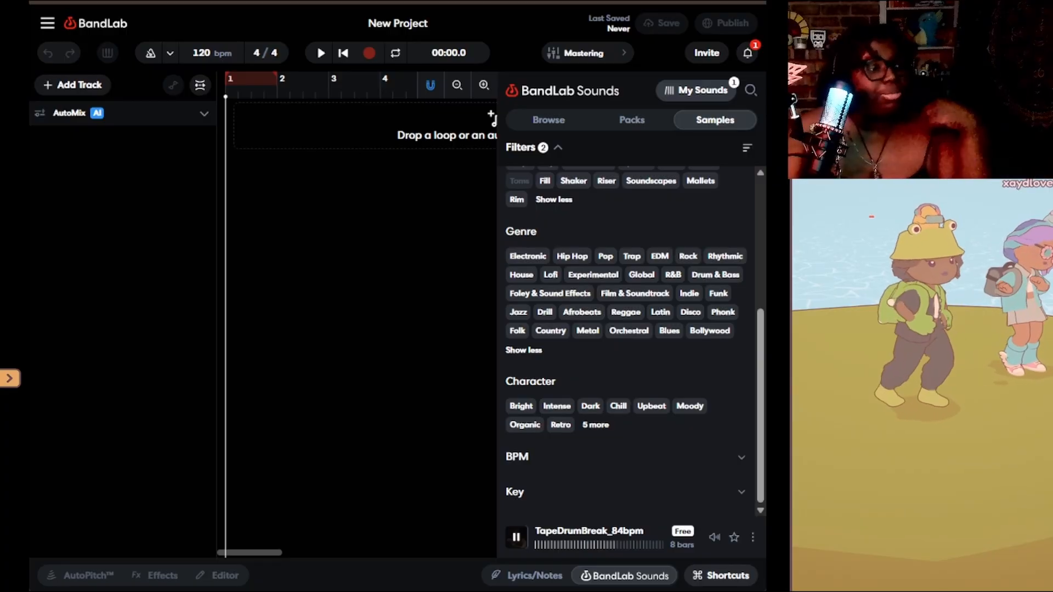
click(596, 425)
click(516, 538)
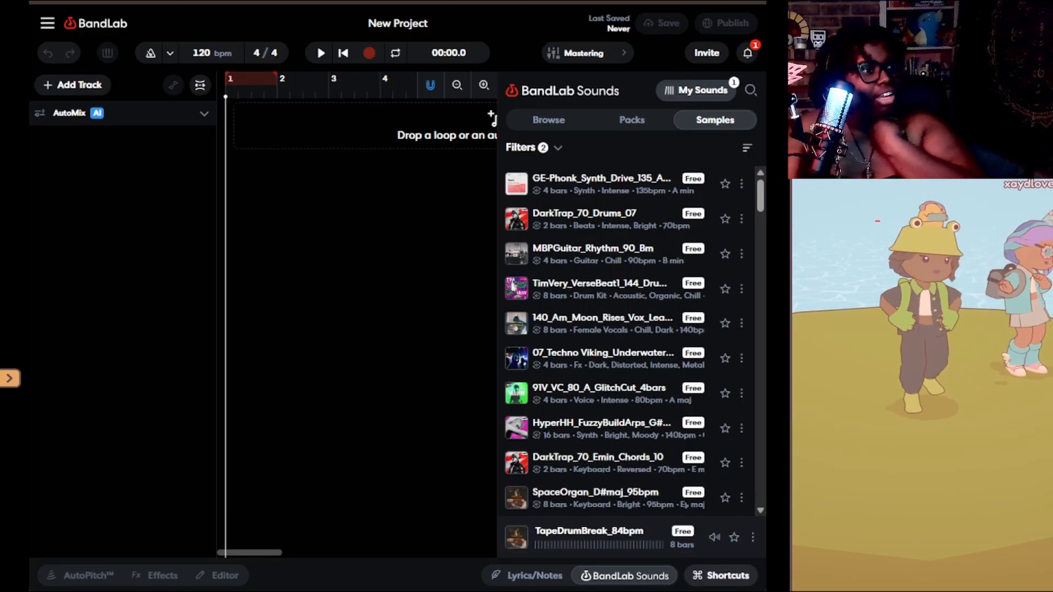
- Add the Retro and Chill character filters to the free loops and show the filtered list
click(534, 148)
scroll(625, 340, down, 5)
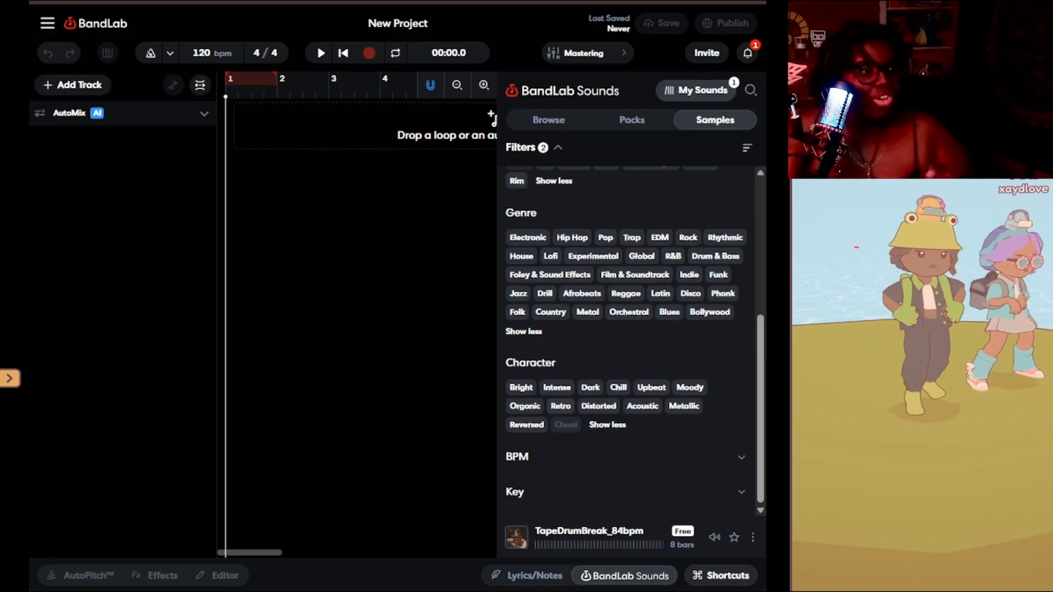
click(560, 407)
click(619, 388)
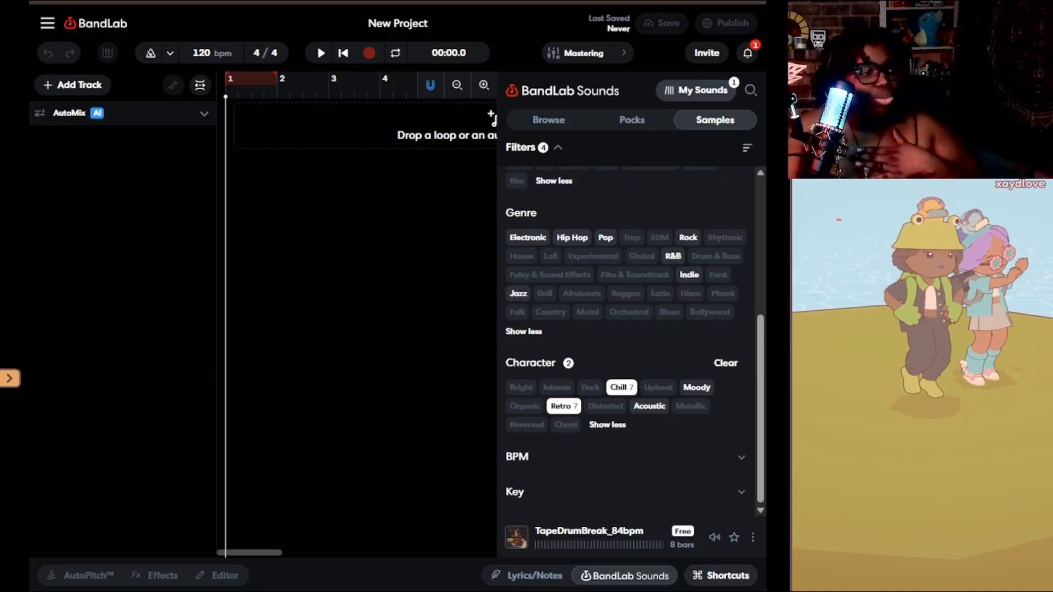
click(518, 457)
click(558, 147)
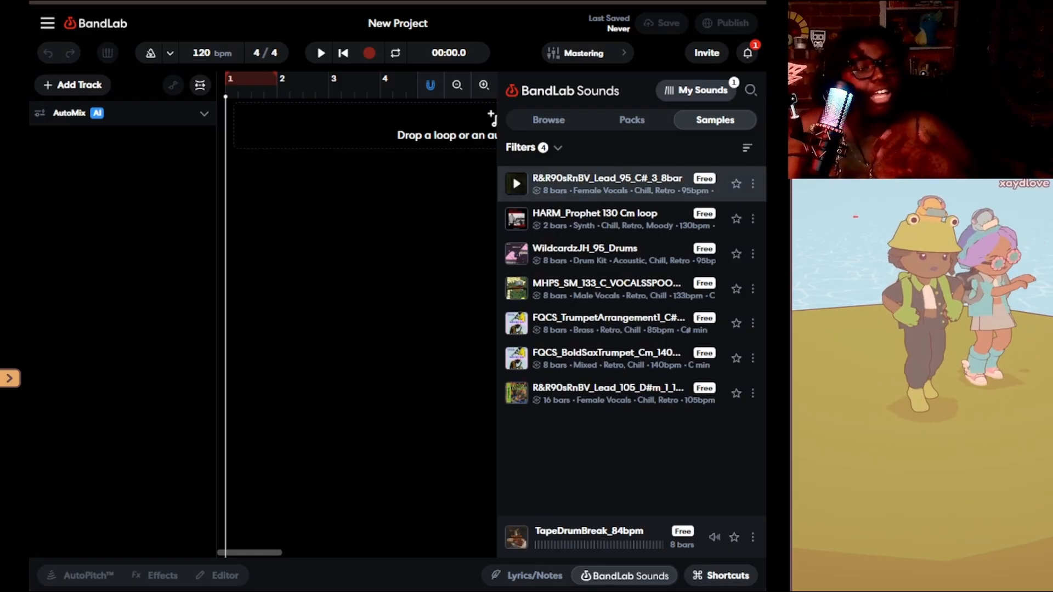
- Preview the R&R90sRnBV_Lead_95, HARM_Prophet 130 Cm and WildcardzJH_95_Drums loops, stopping playback after the drums
click(516, 183)
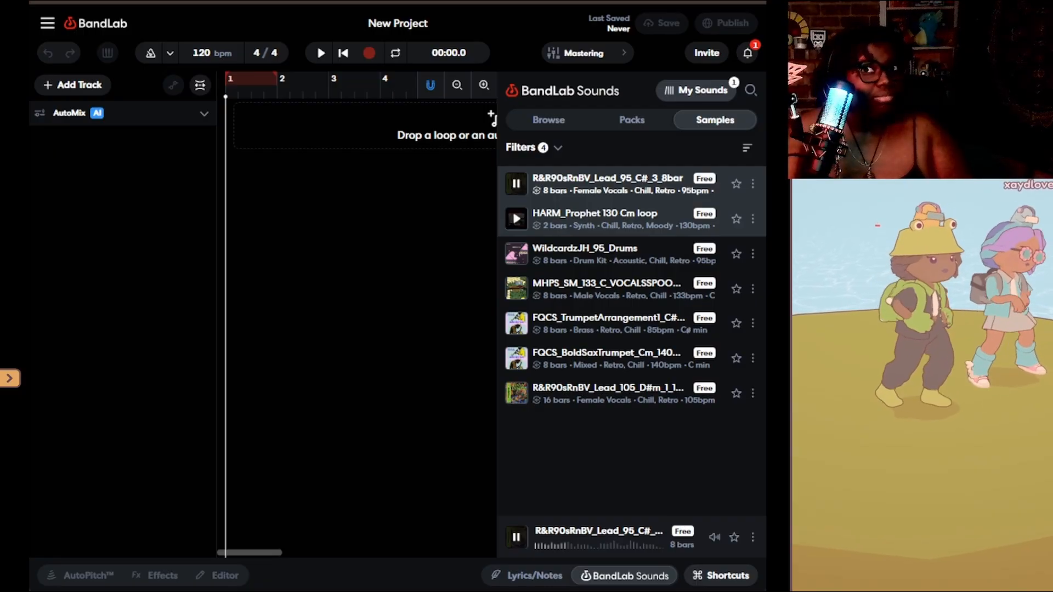
click(516, 219)
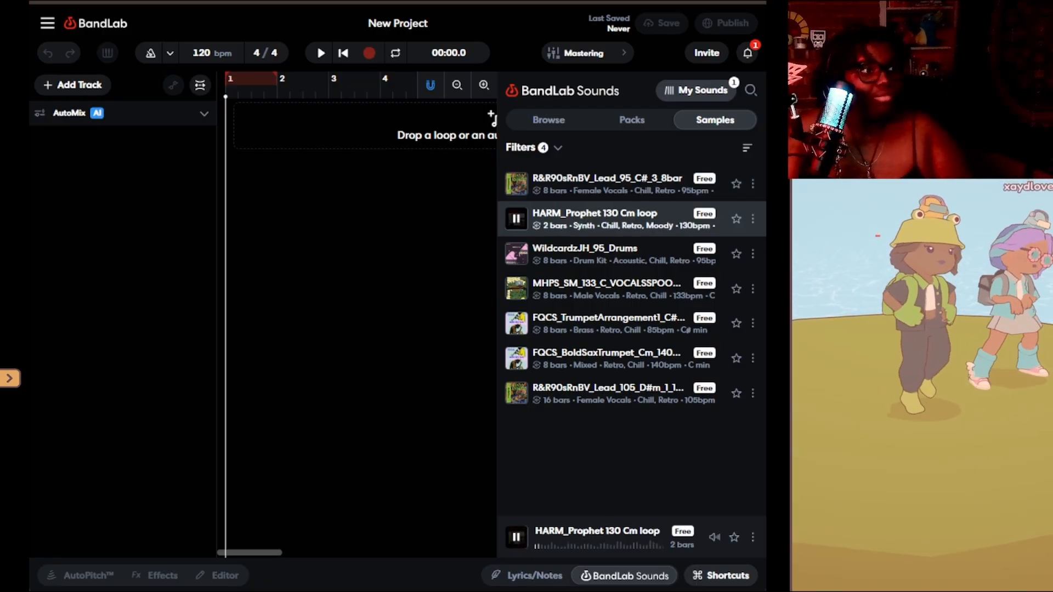
click(516, 253)
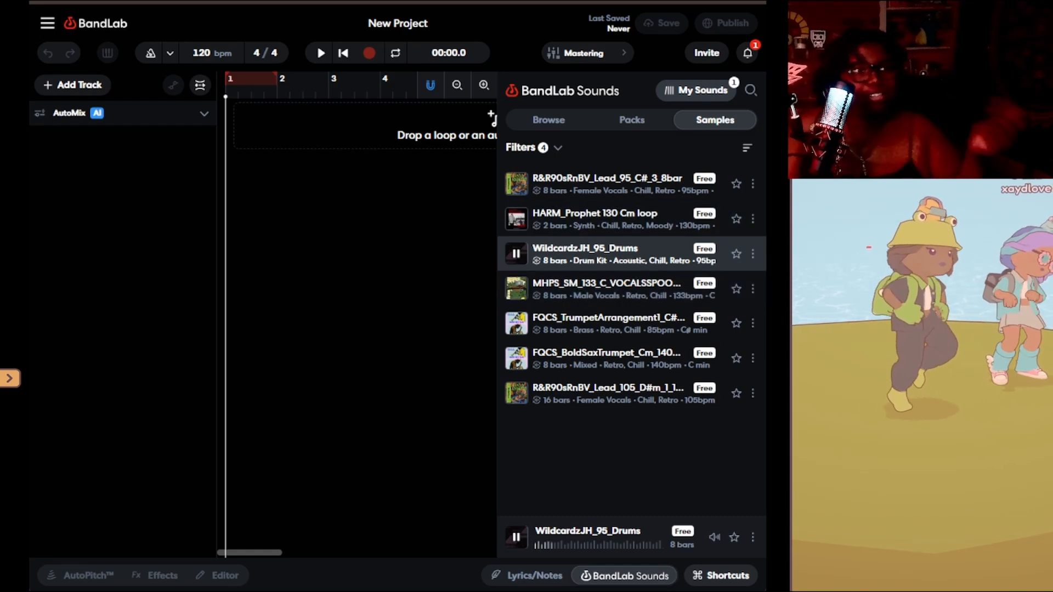
click(516, 254)
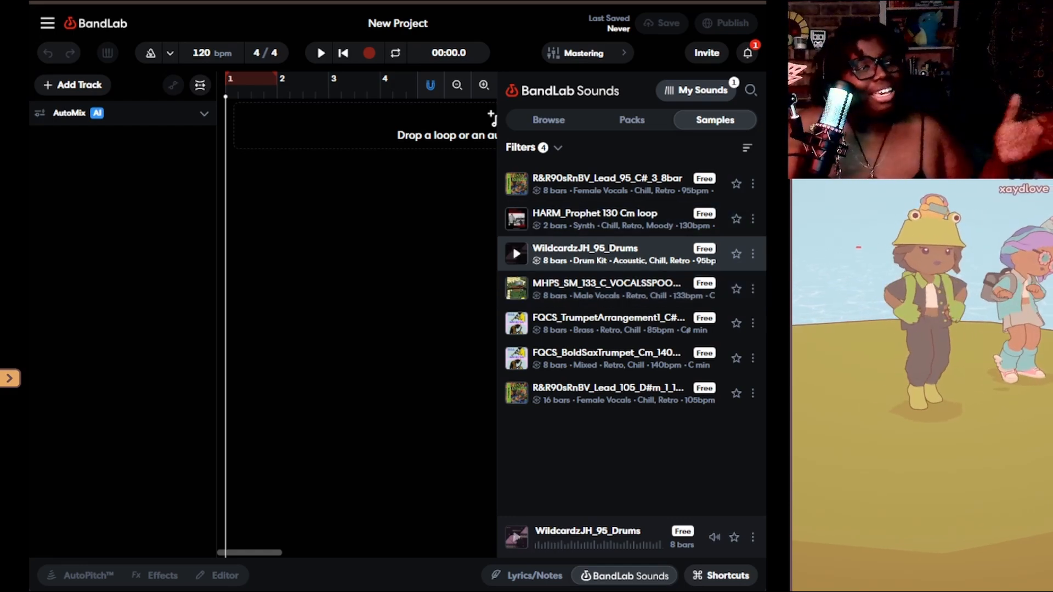
- Clear the Loop type filter from the sample filters
click(526, 148)
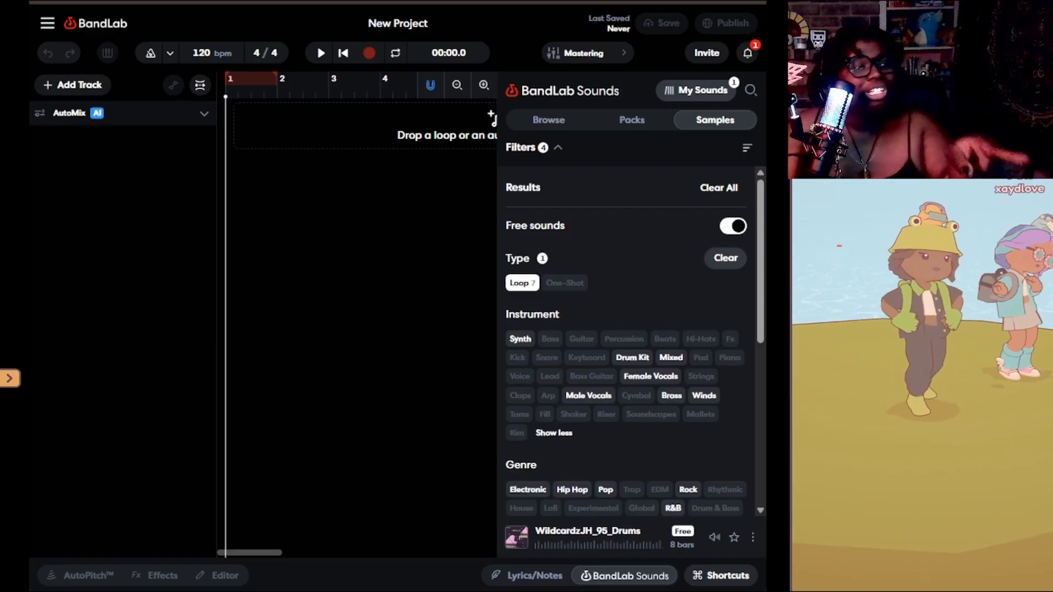
click(726, 258)
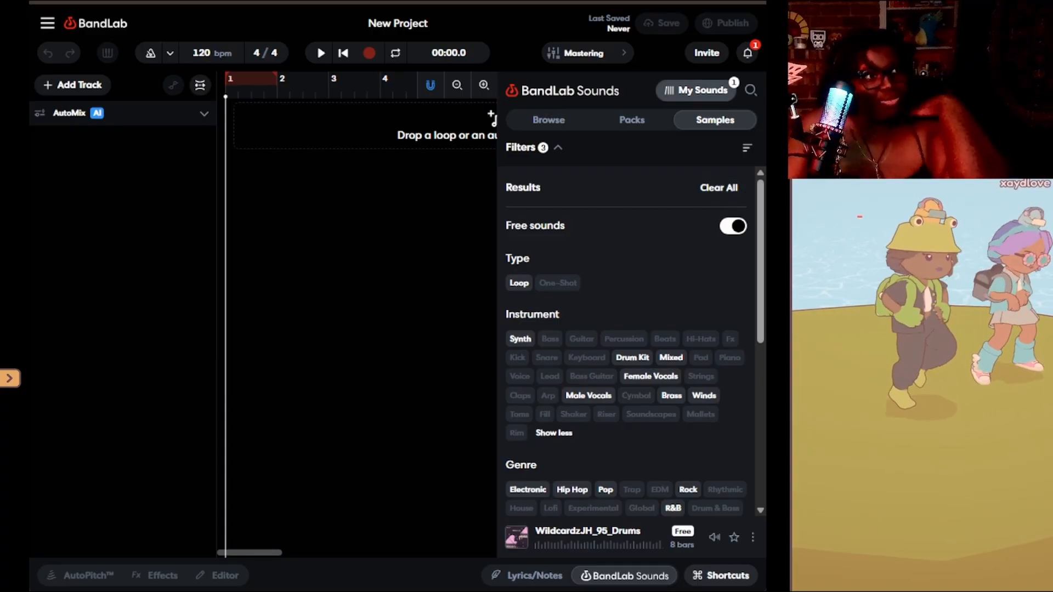
- Show the favorite samples in My Sounds and preview MagicCity16_161_Full
click(696, 90)
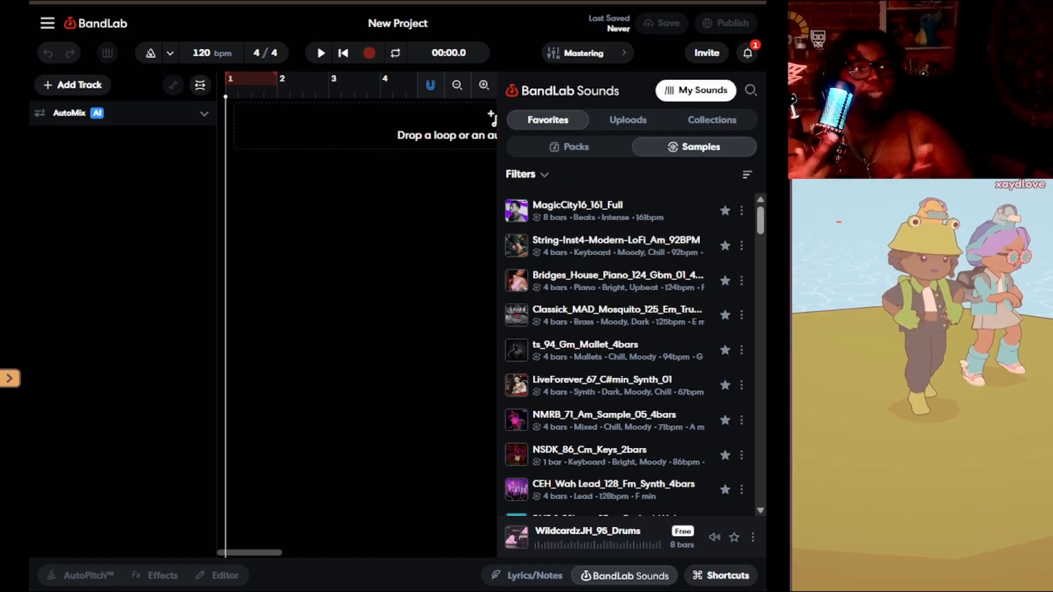
click(516, 210)
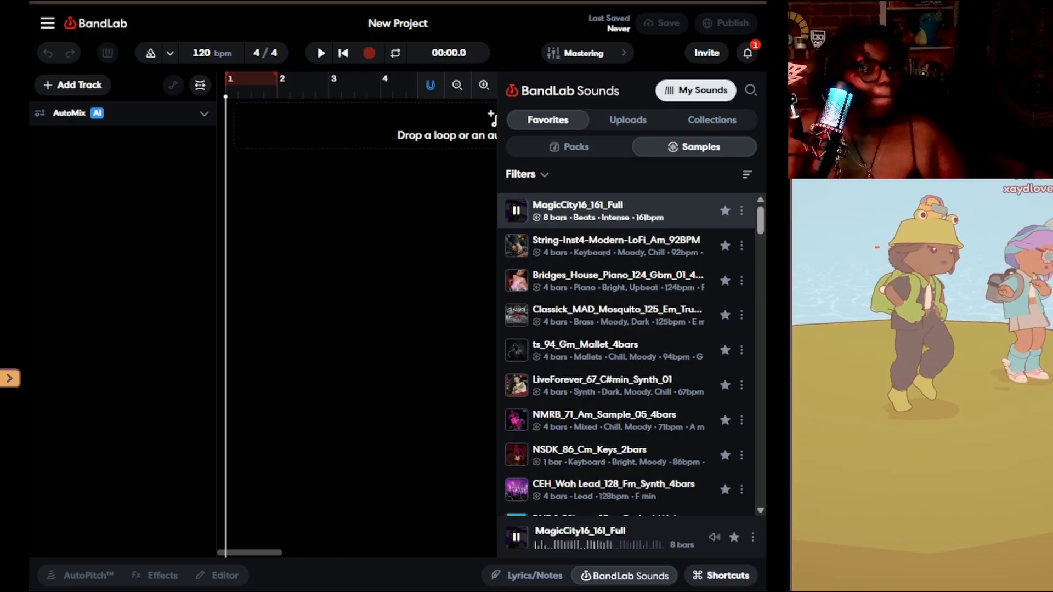
click(695, 91)
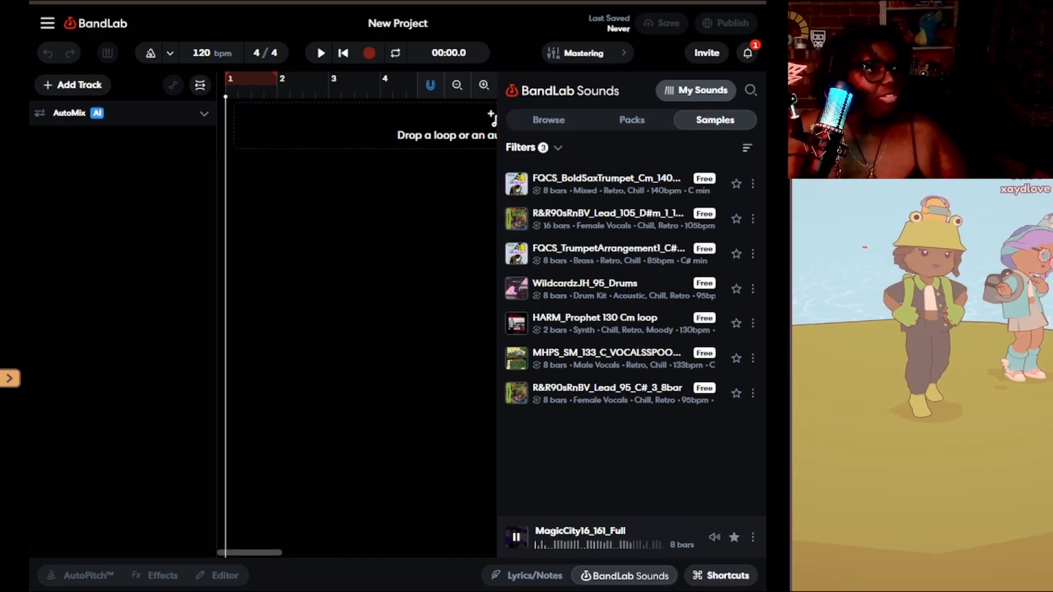
click(696, 91)
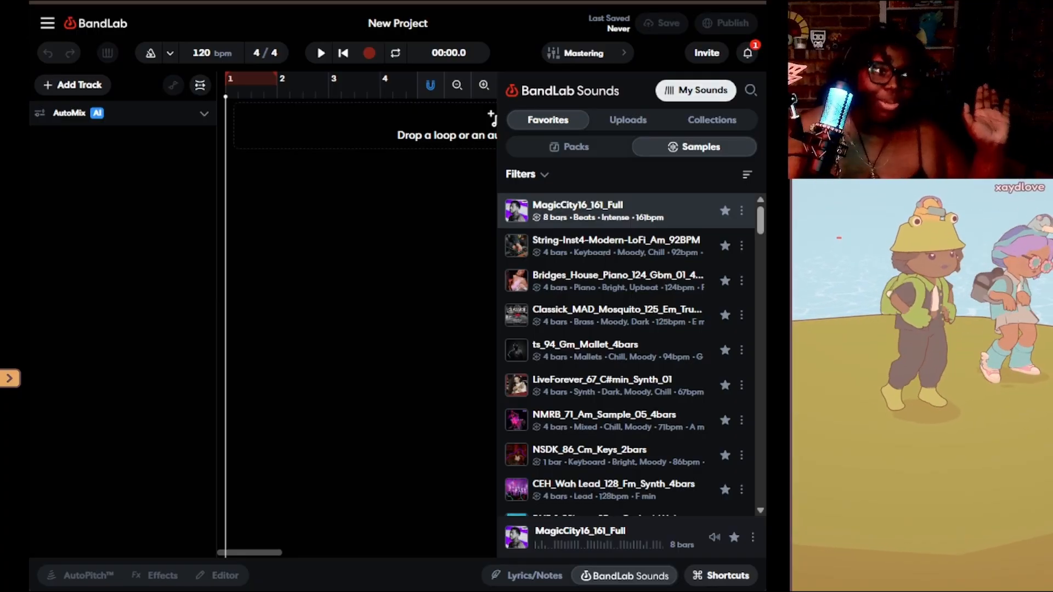
- Add the favorite loop MagicCity16_161_Full to the empty timeline as a new track starting at bar 1
click(625, 576)
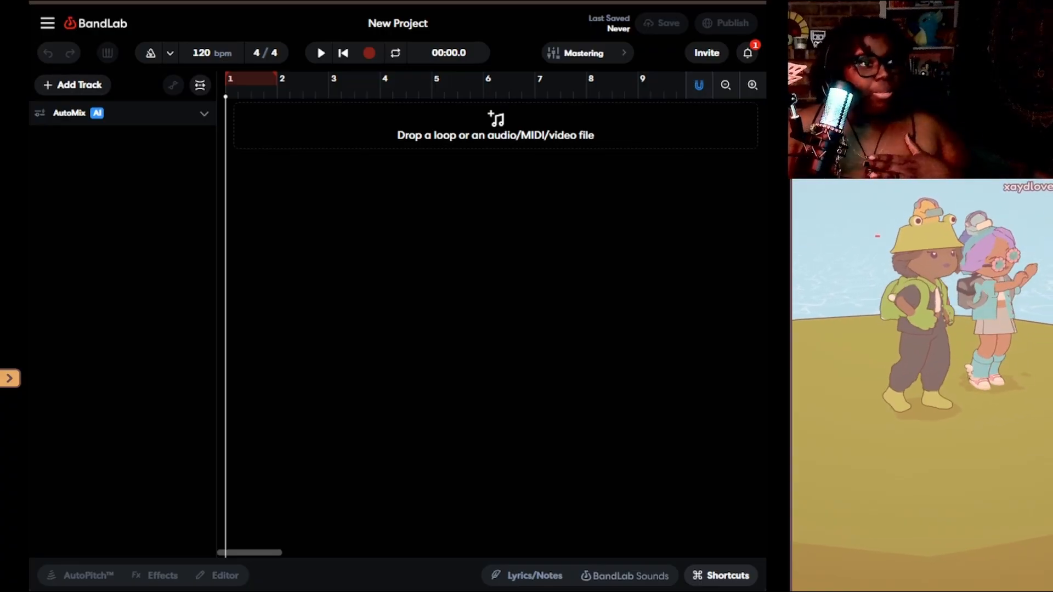
click(625, 576)
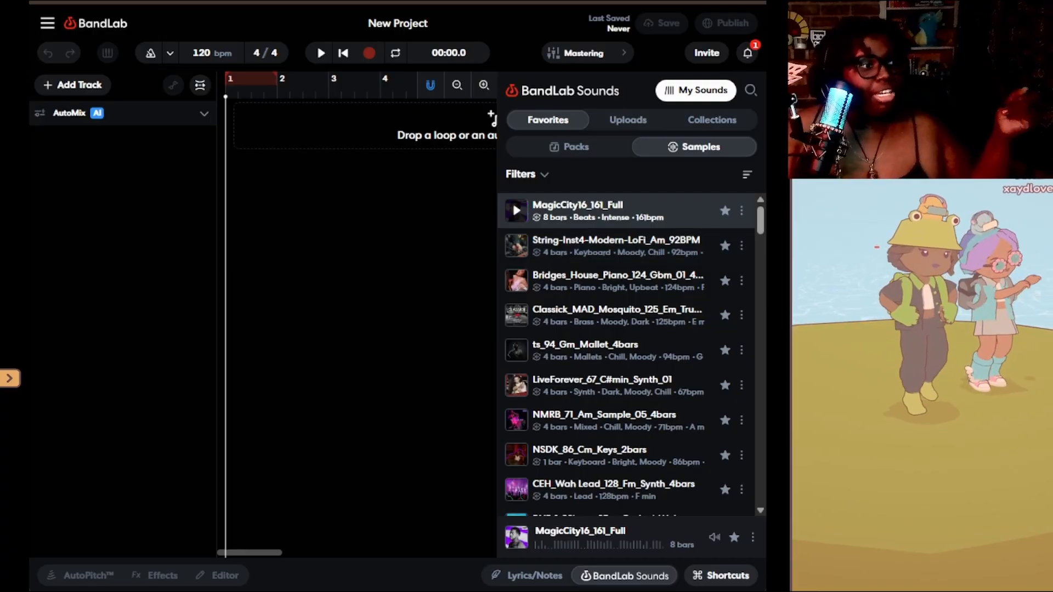
drag(577, 211, 251, 127)
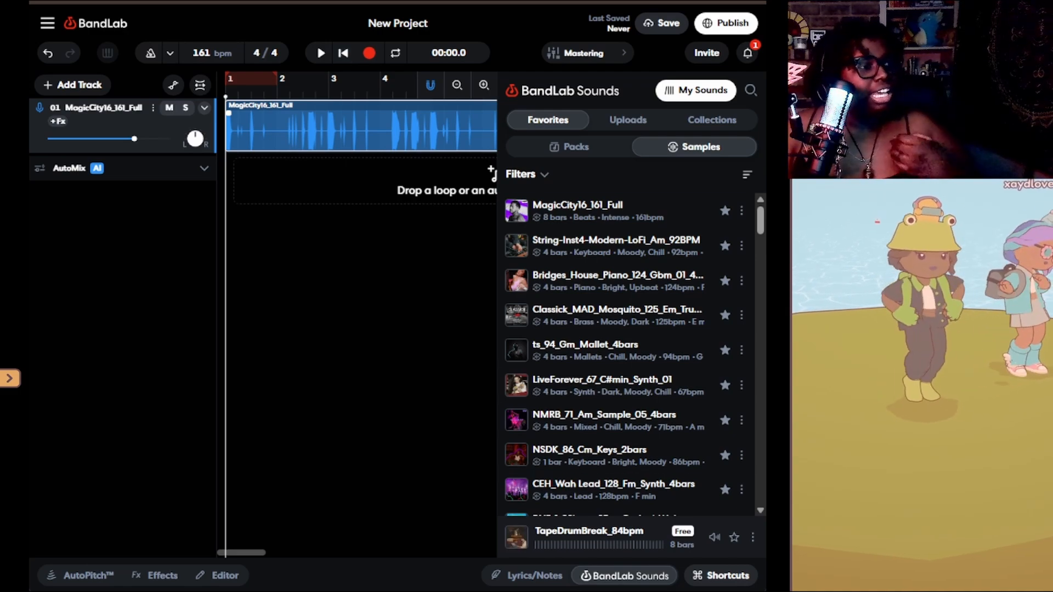
- Play the loop briefly and set the project tempo to 157 bpm, adjusting the existing audio region to match
key(space)
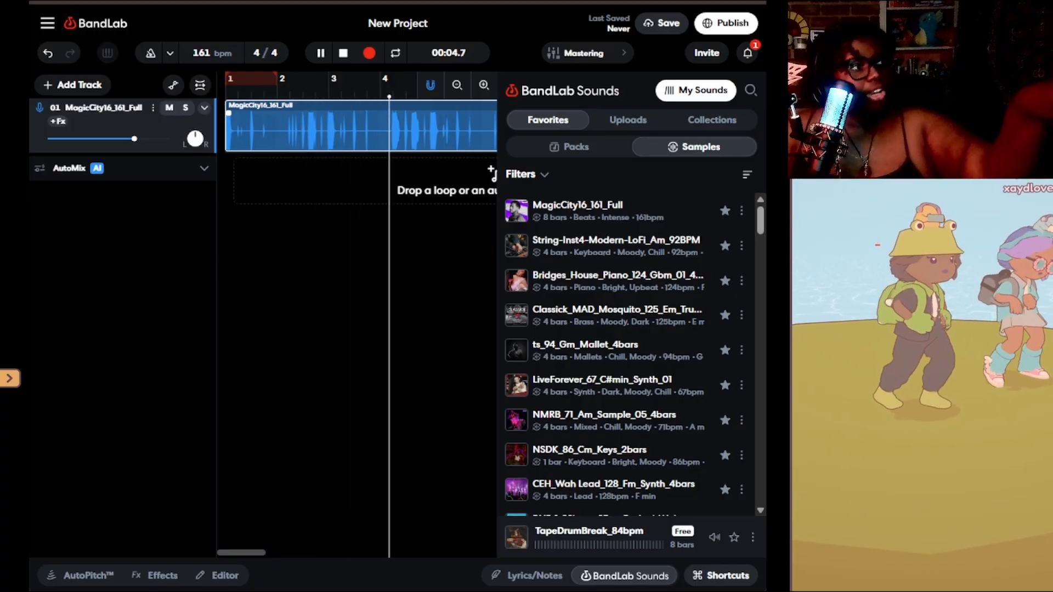
key(space)
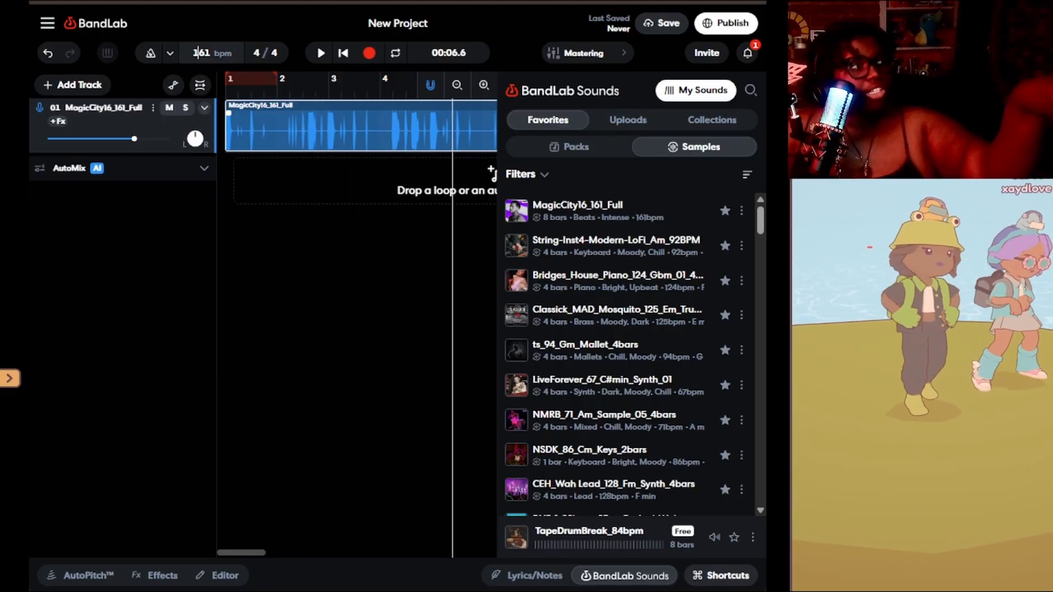
key(Down)
key(Down)
key(Down)
key(Down)
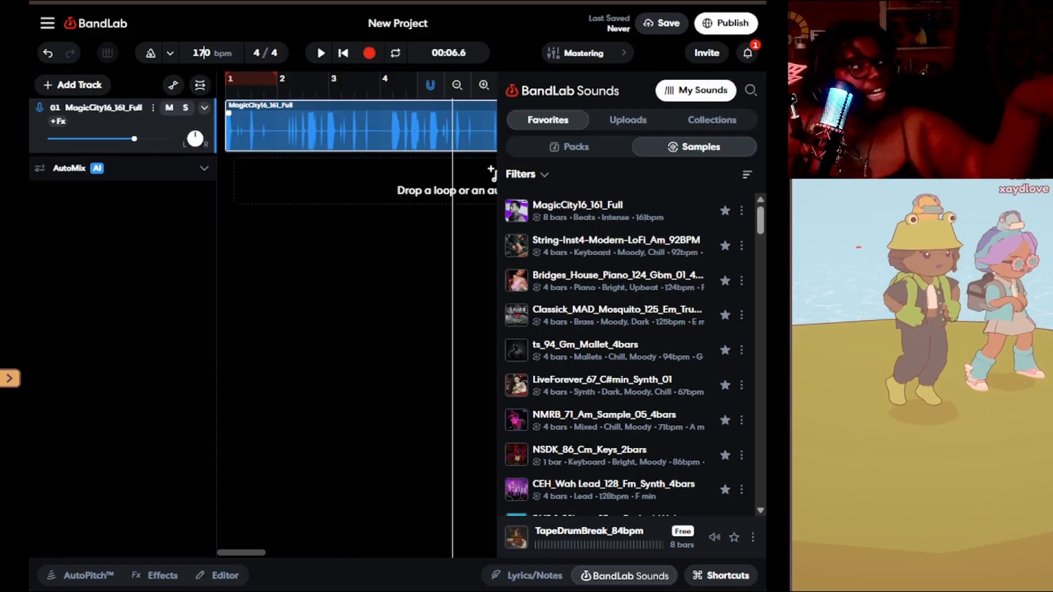
key(Down)
key(Down)
key(Down)
key(Down)
key(Down)
key(Down)
key(Down)
key(Down)
key(Down)
key(Down)
key(Down)
key(Down)
key(Down)
key(Up)
key(Up)
key(Up)
key(Up)
key(Up)
key(Up)
key(Up)
key(Up)
key(Up)
key(Up)
key(Up)
key(Up)
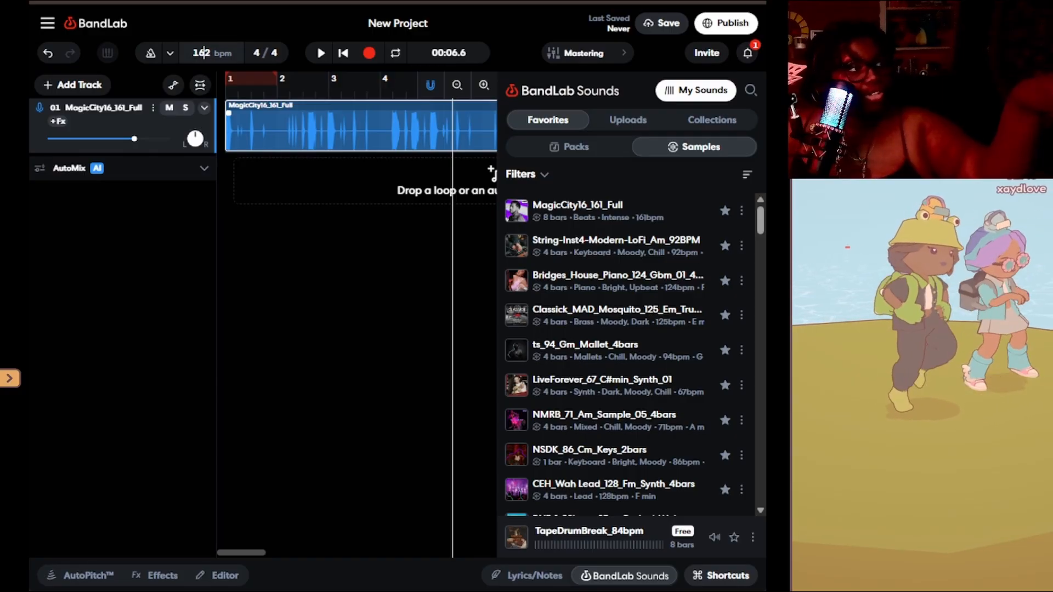
key(Up)
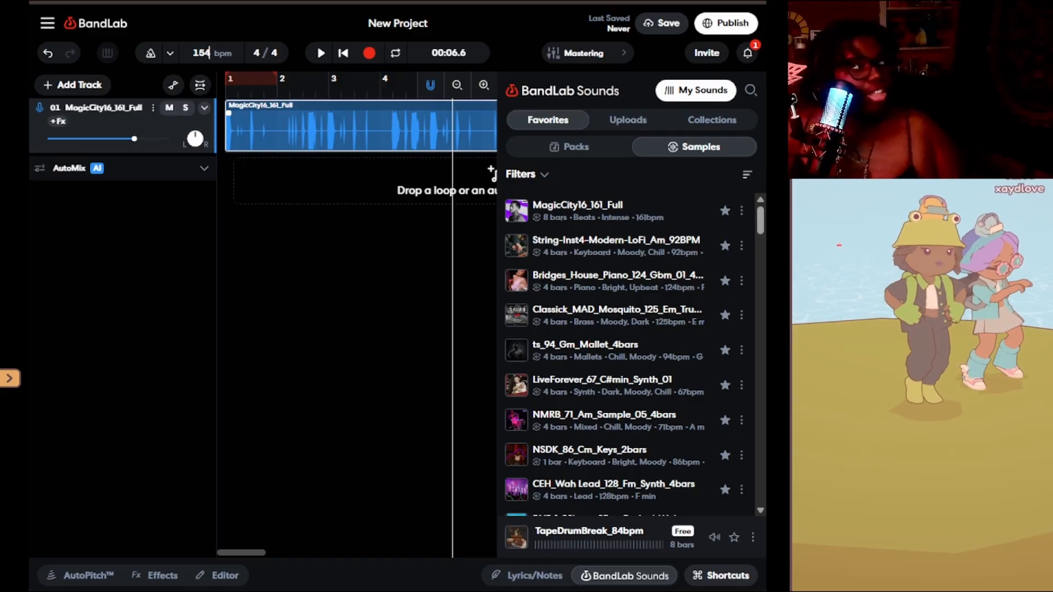
key(Return)
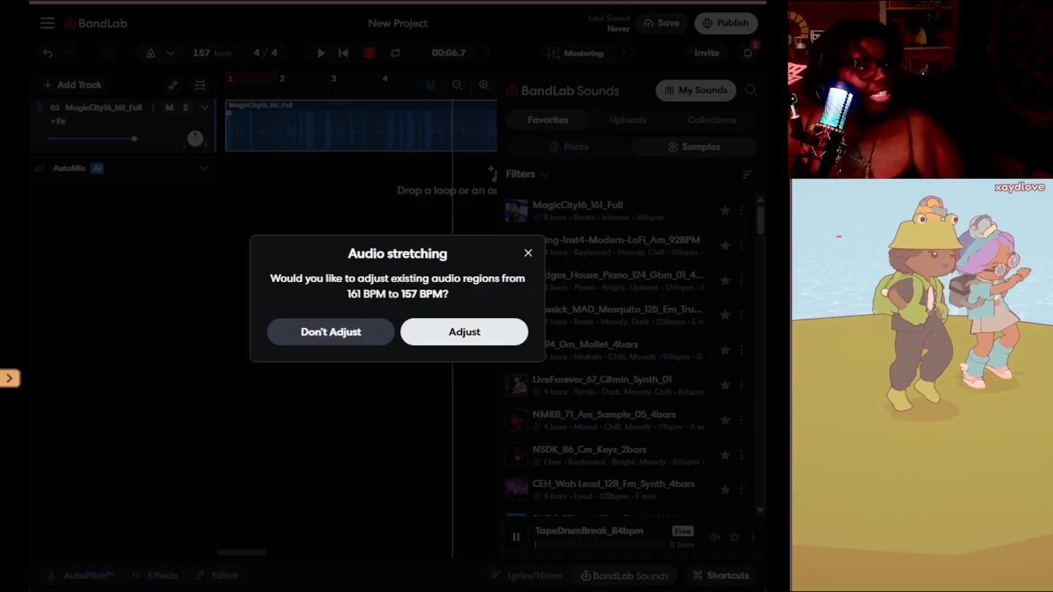
click(465, 332)
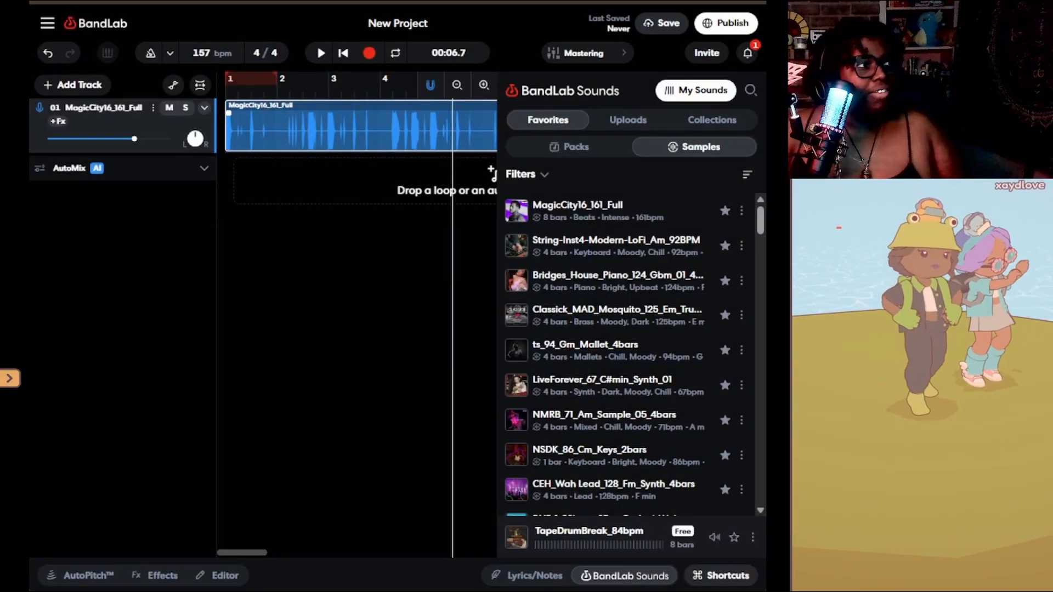
- Play back the loop at the new tempo and stop playback
key(space)
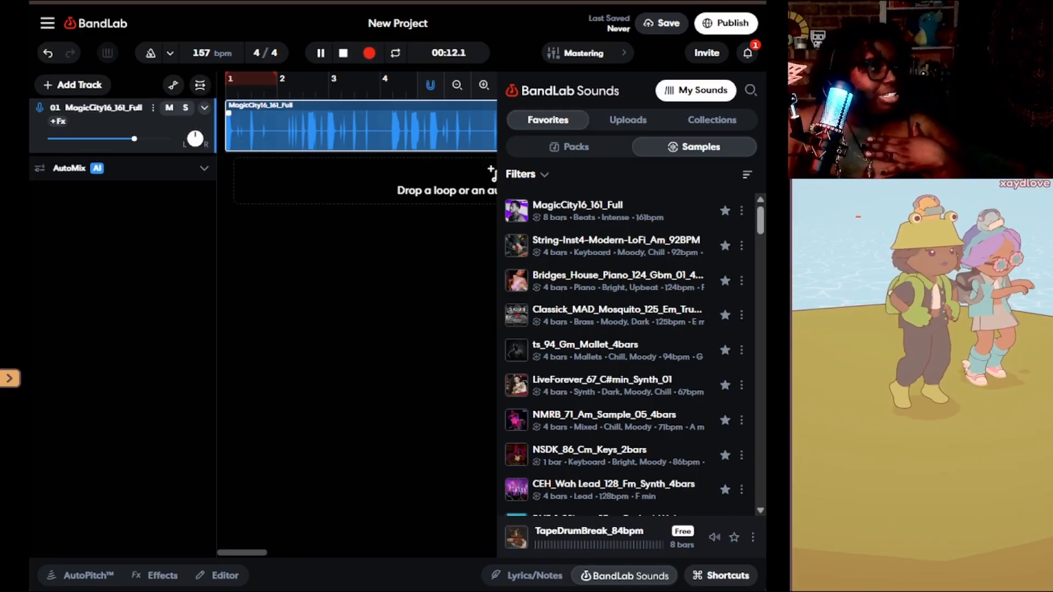
mouse_move(196, 139)
mouse_down()
mouse_move(195, 159)
mouse_move(195, 139)
mouse_up()
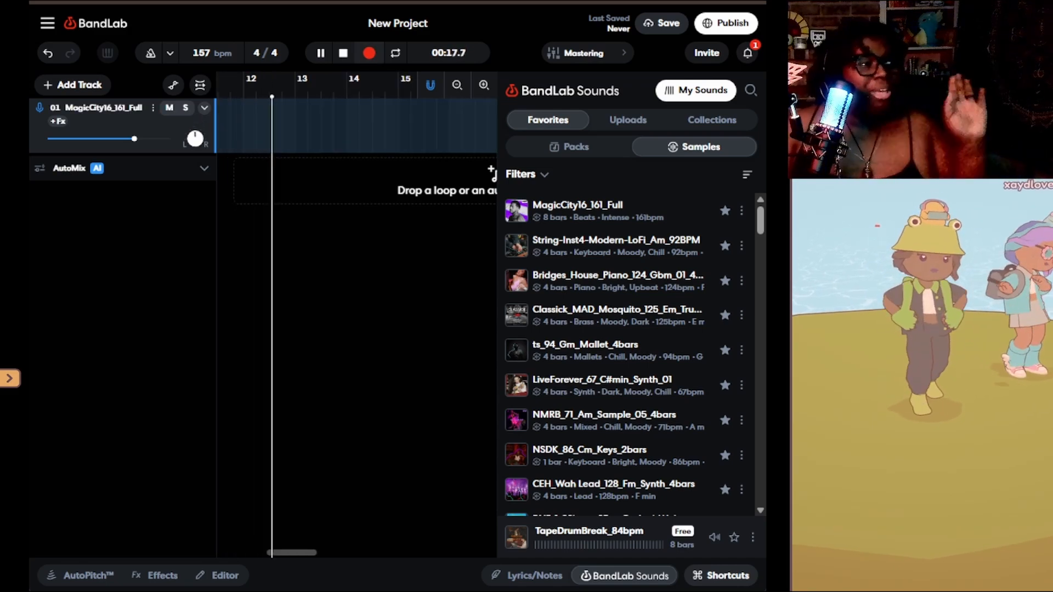
key(space)
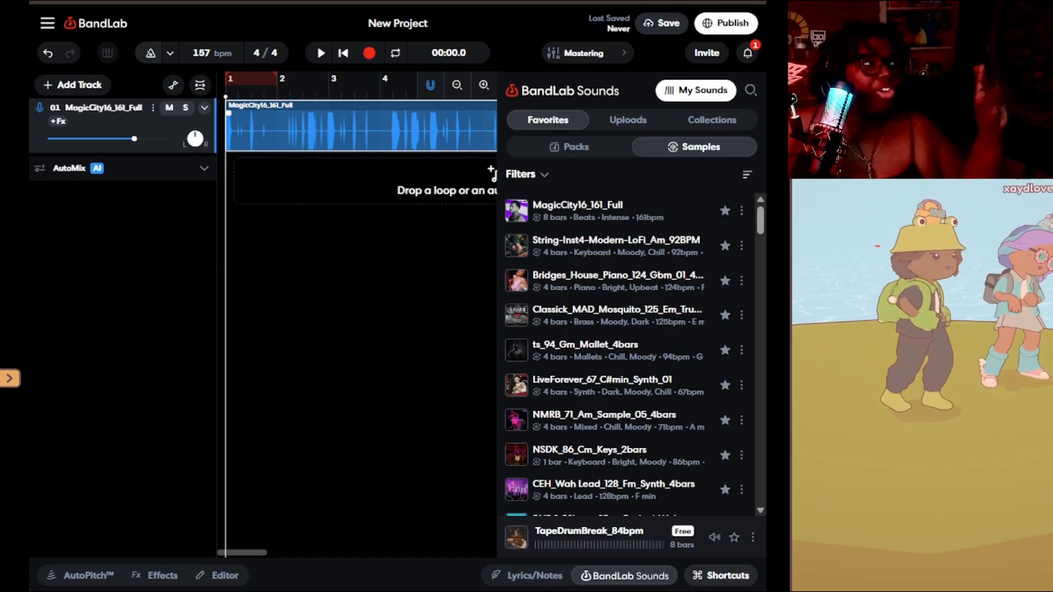
- Play the loop with the metronome on and inspect the tap tempo, metronome sound, volume and count-in settings
key(space)
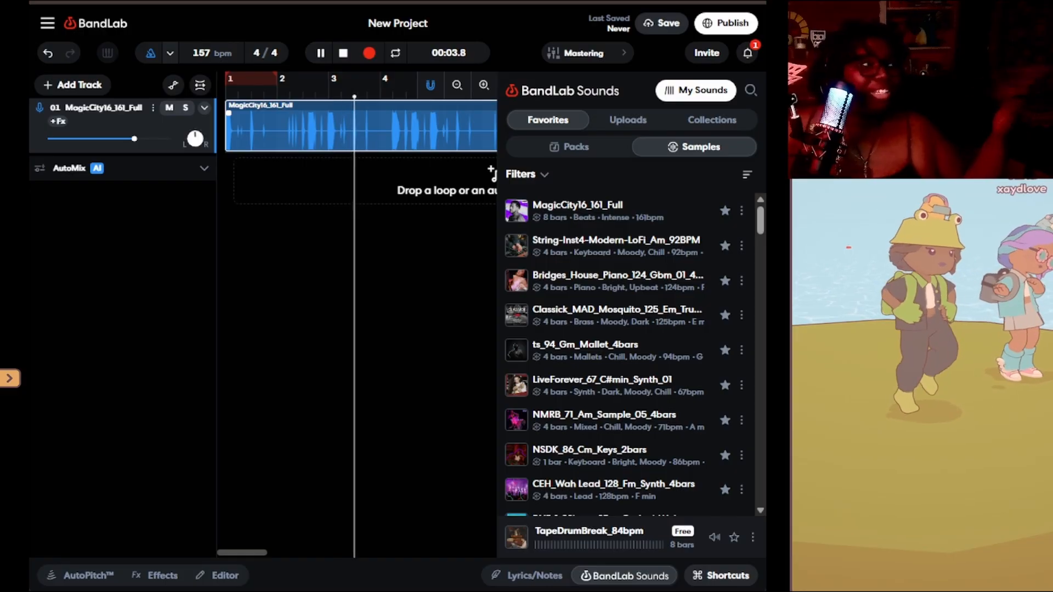
click(170, 53)
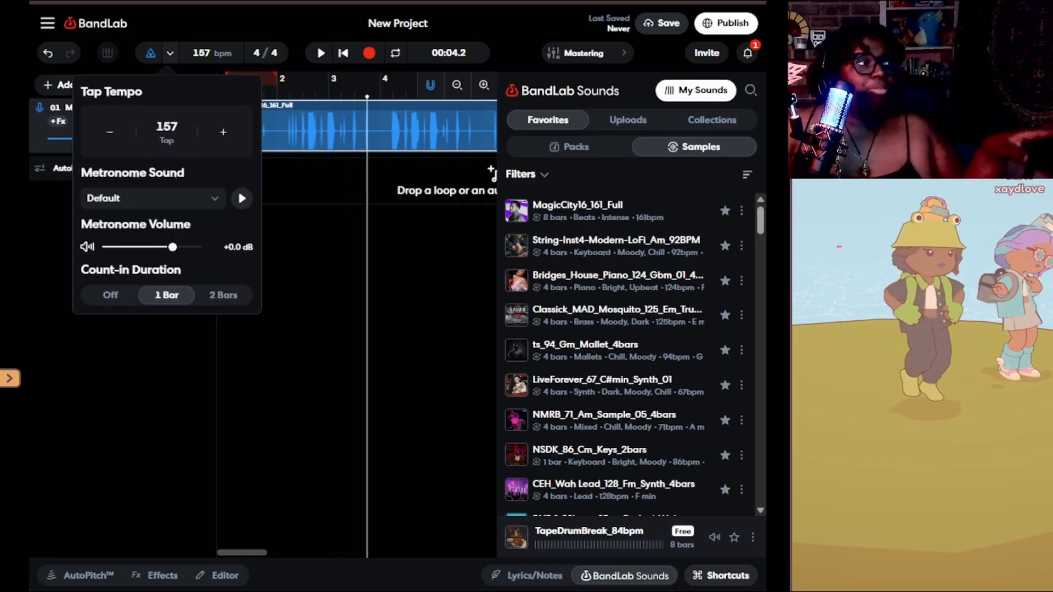
click(170, 53)
key(space)
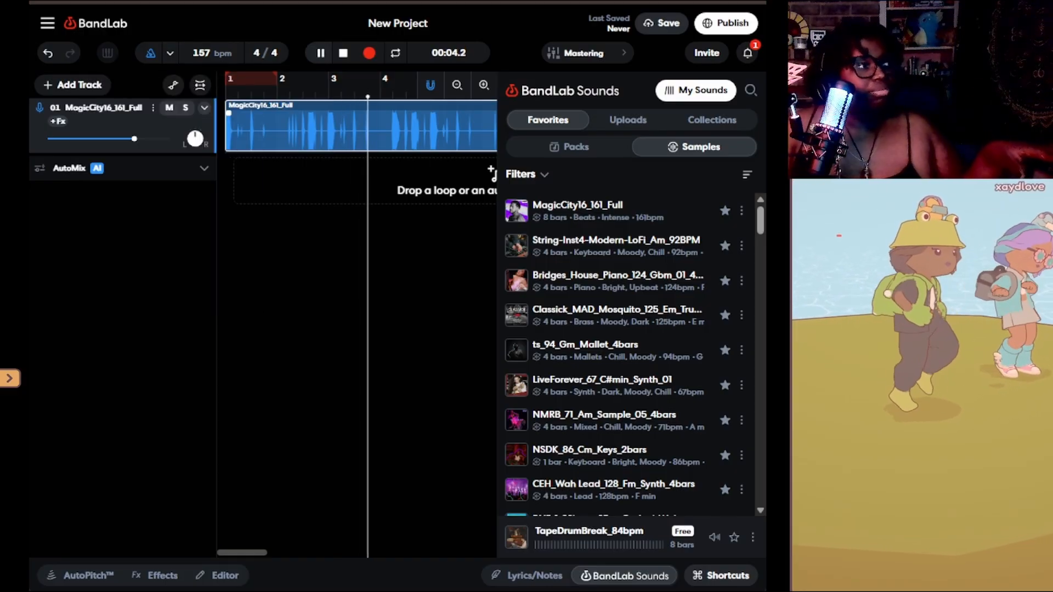
- Change the time signature to 4/8 and listen to the loop with the metronome
click(274, 53)
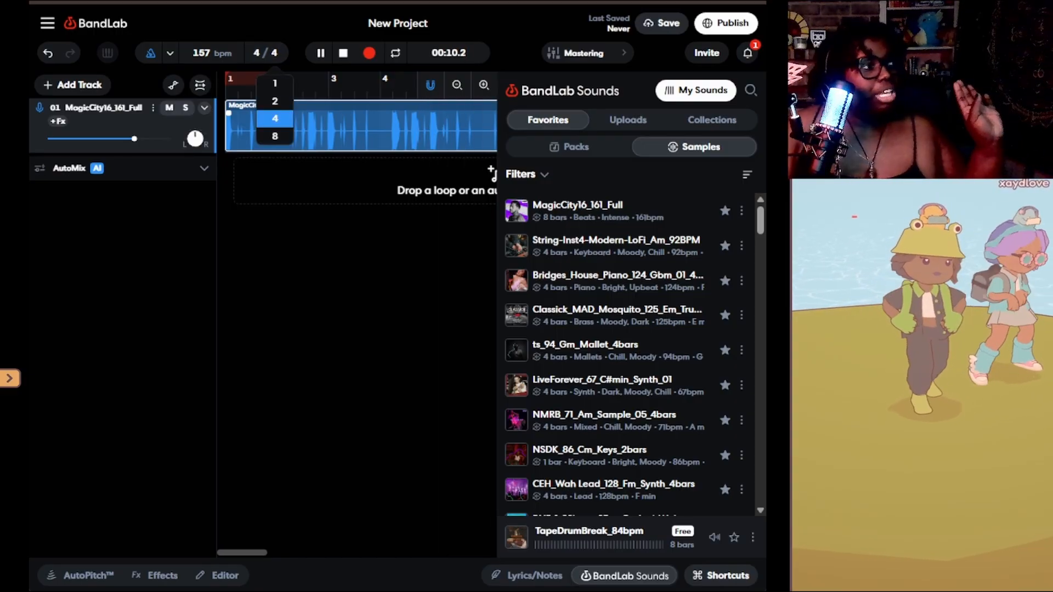
click(275, 136)
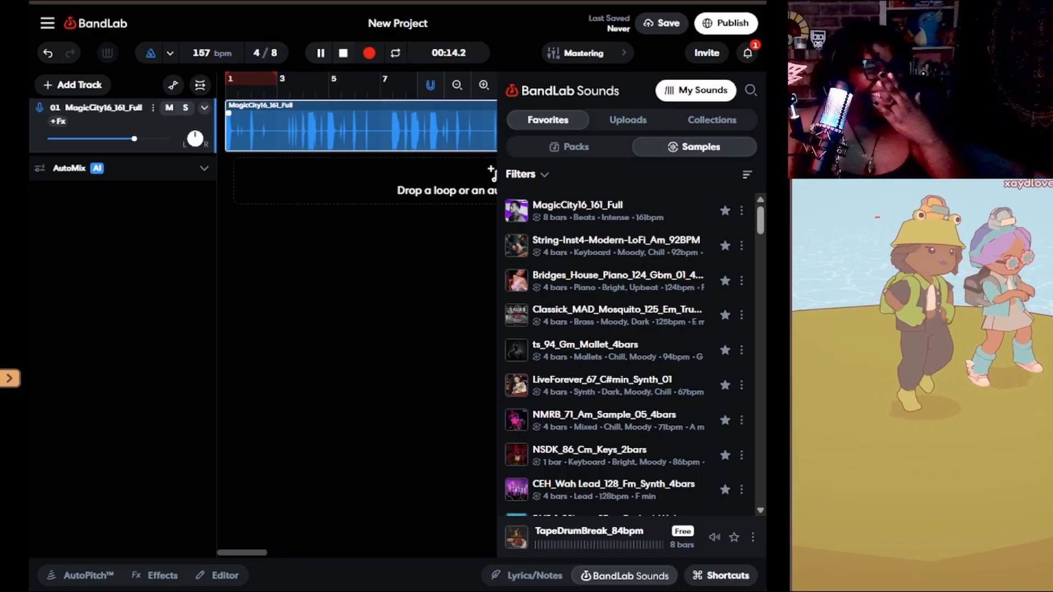
key(space)
key(space)
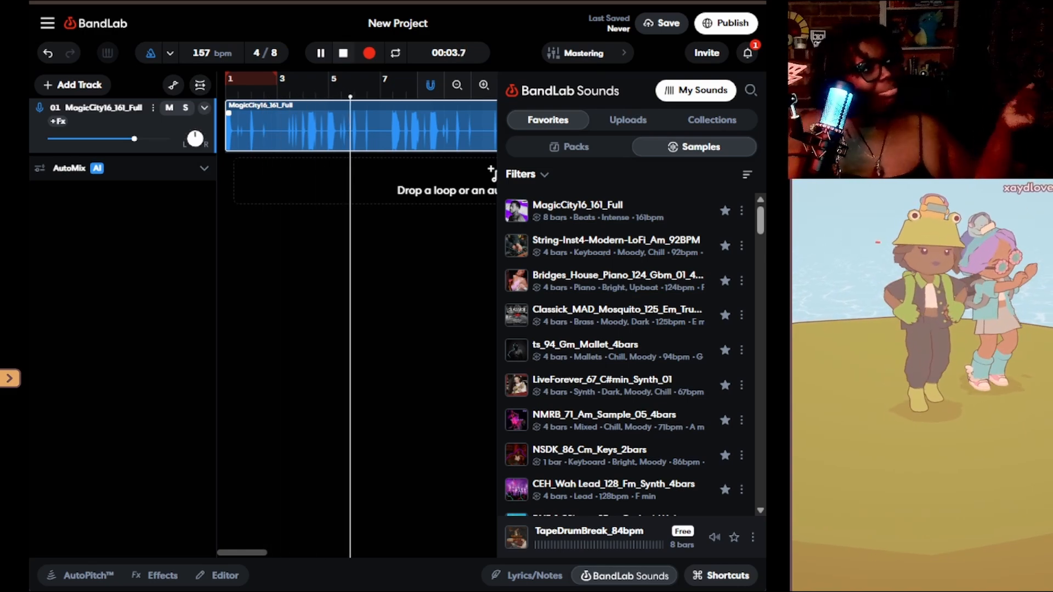
key(space)
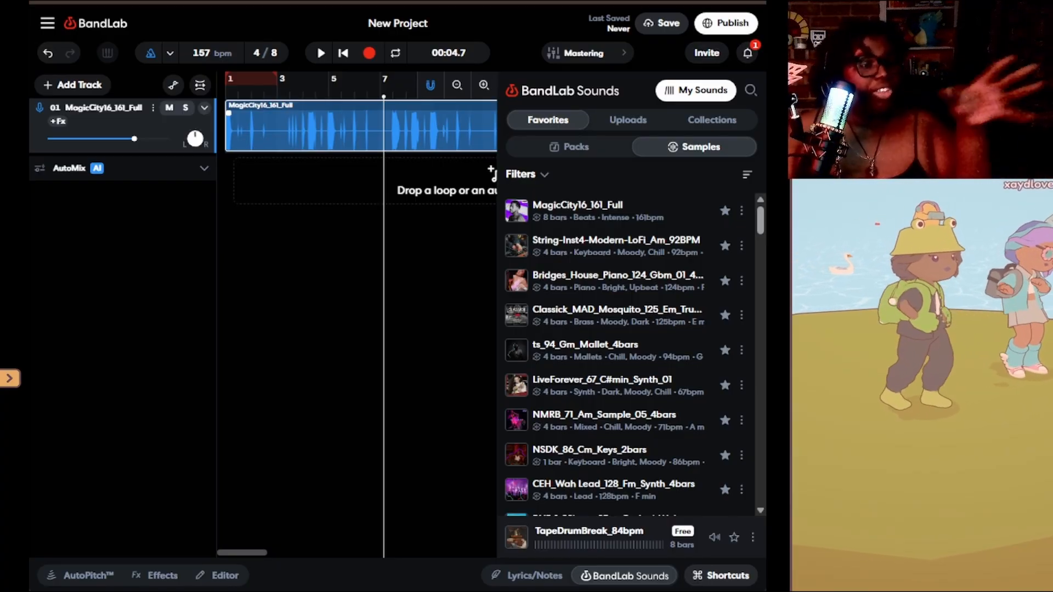
- Rename the project as Tutorial
triple_click(378, 23)
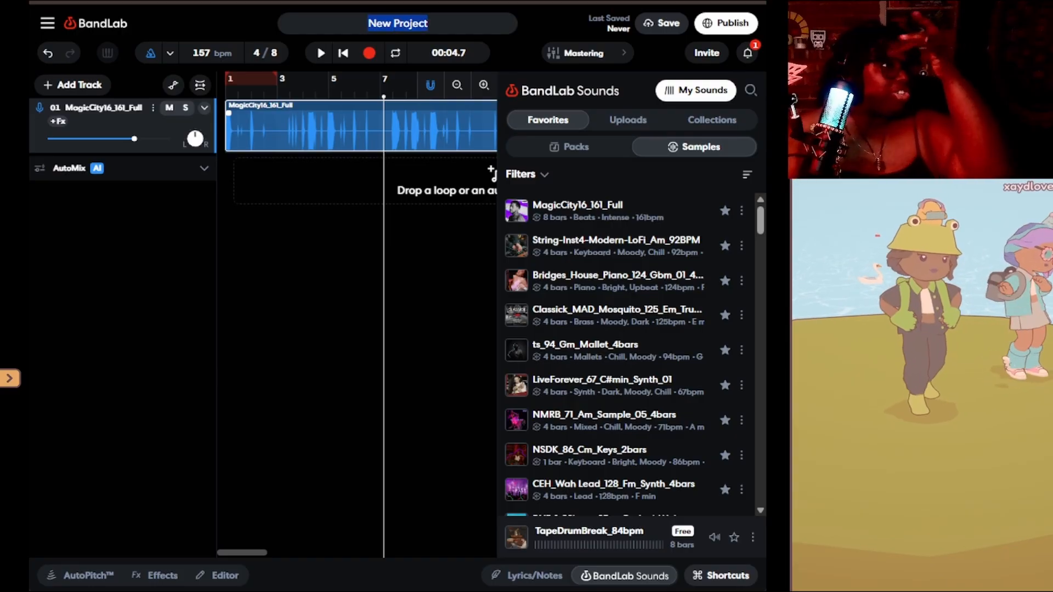
text(Tu)
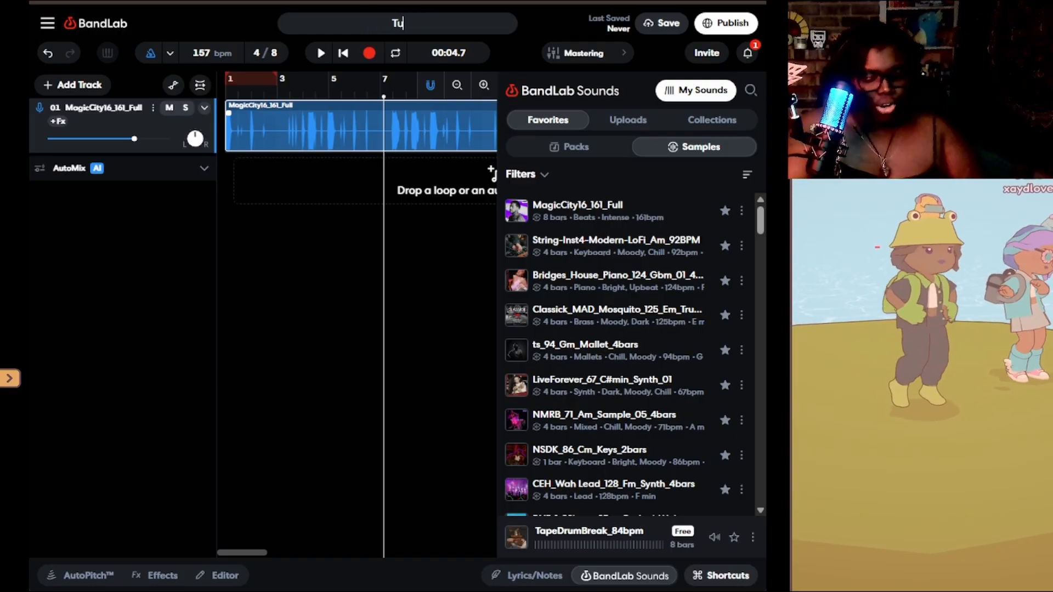
text(torial)
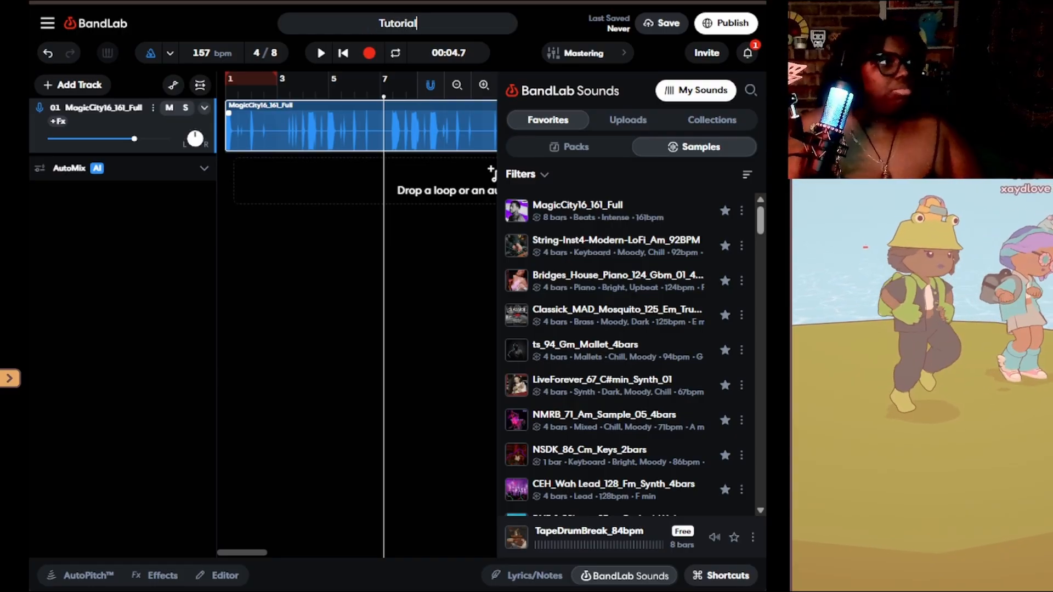
key(Return)
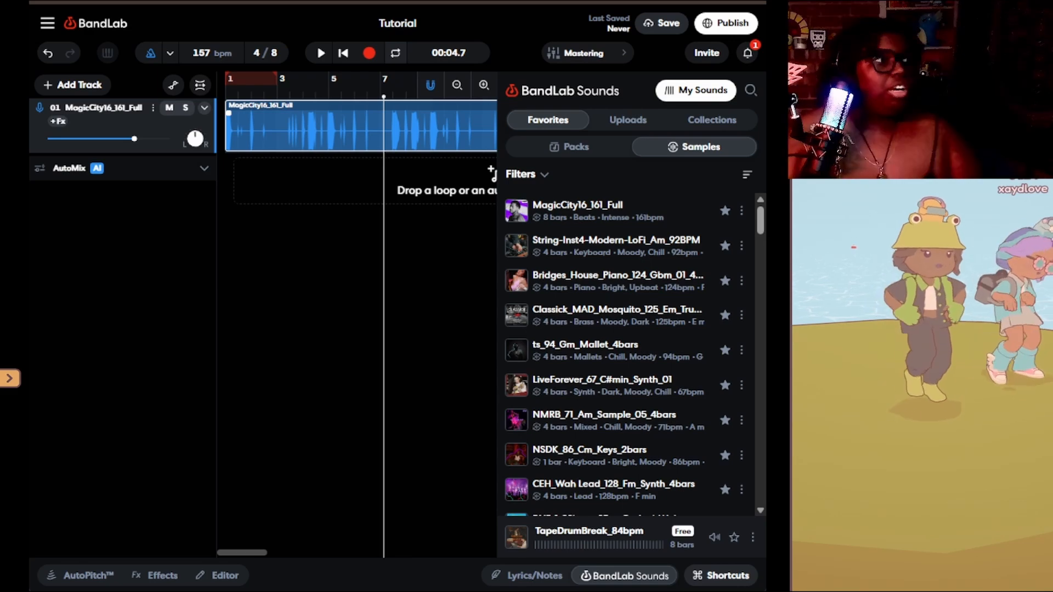
- Turn on loop playback and set the cycle range from about bar 3.5 to bar 8.5
key(l)
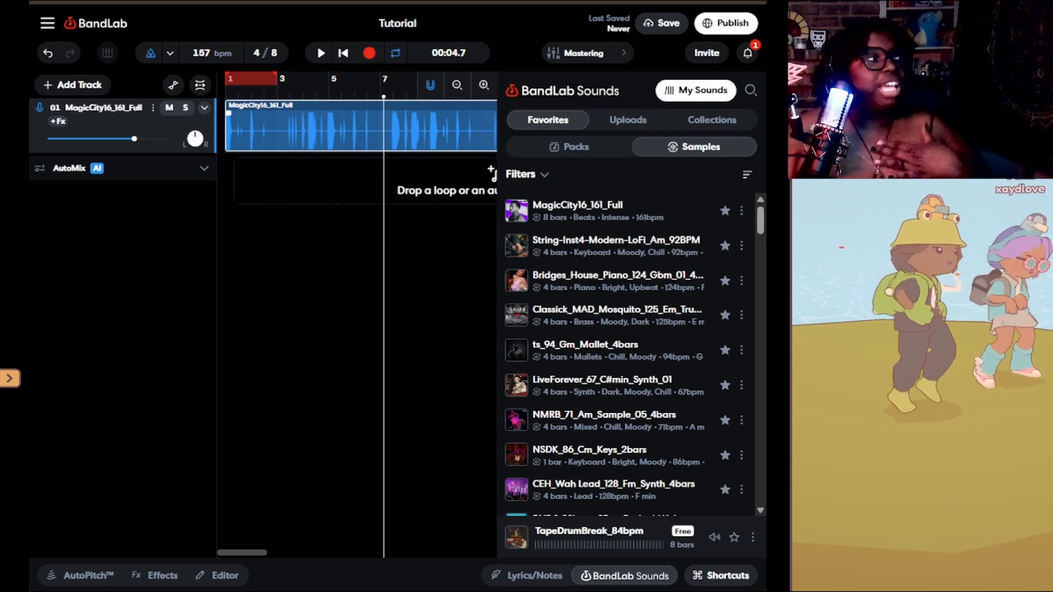
drag(251, 79, 367, 78)
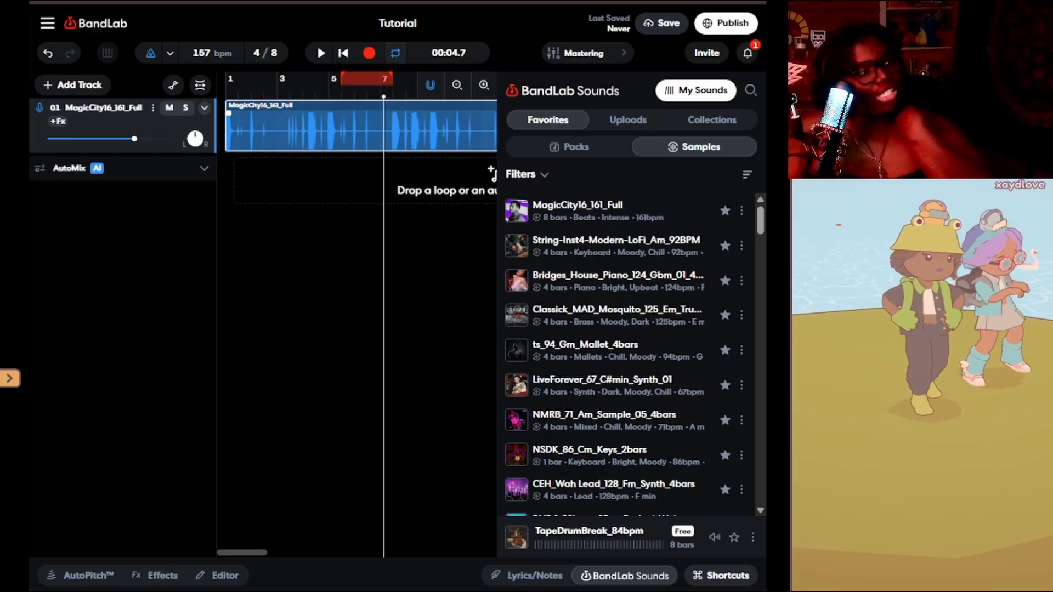
drag(341, 79, 289, 78)
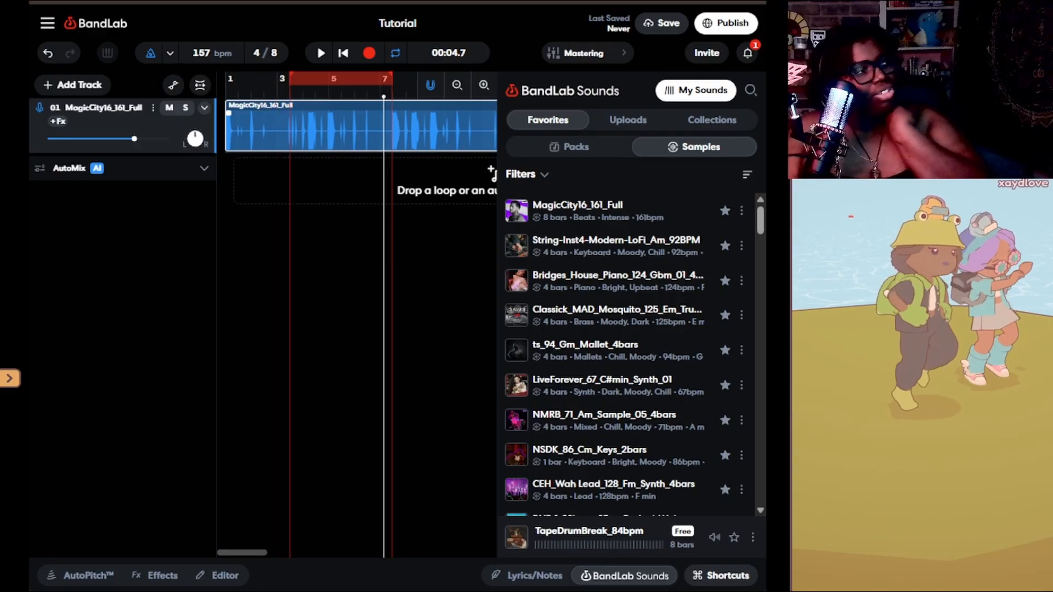
drag(392, 79, 418, 79)
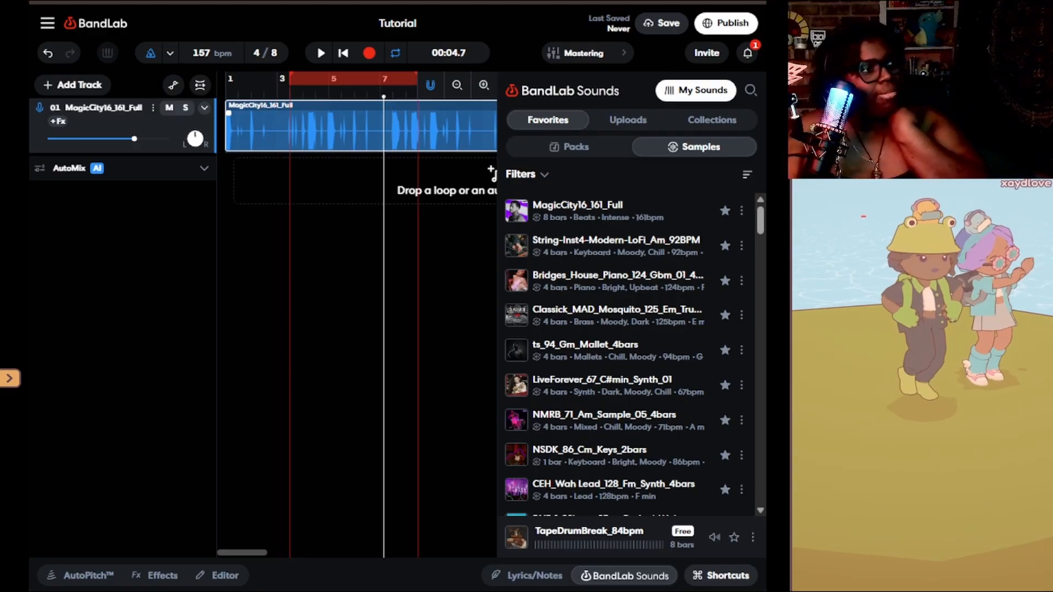
- Play the cycled section, and turn loop playback off with the playhead back at the project start
key(space)
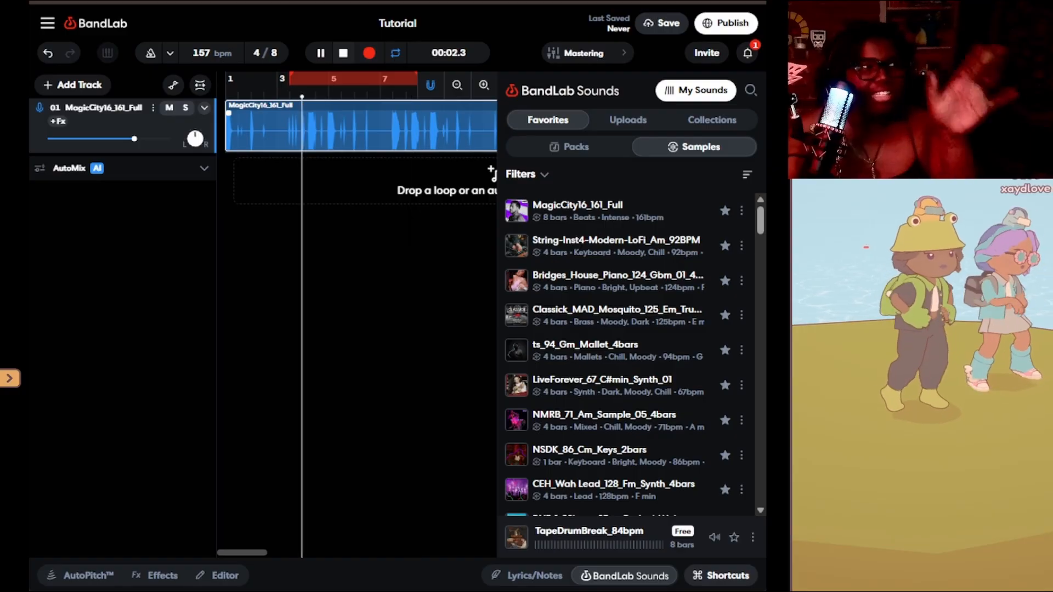
key(space)
key(c)
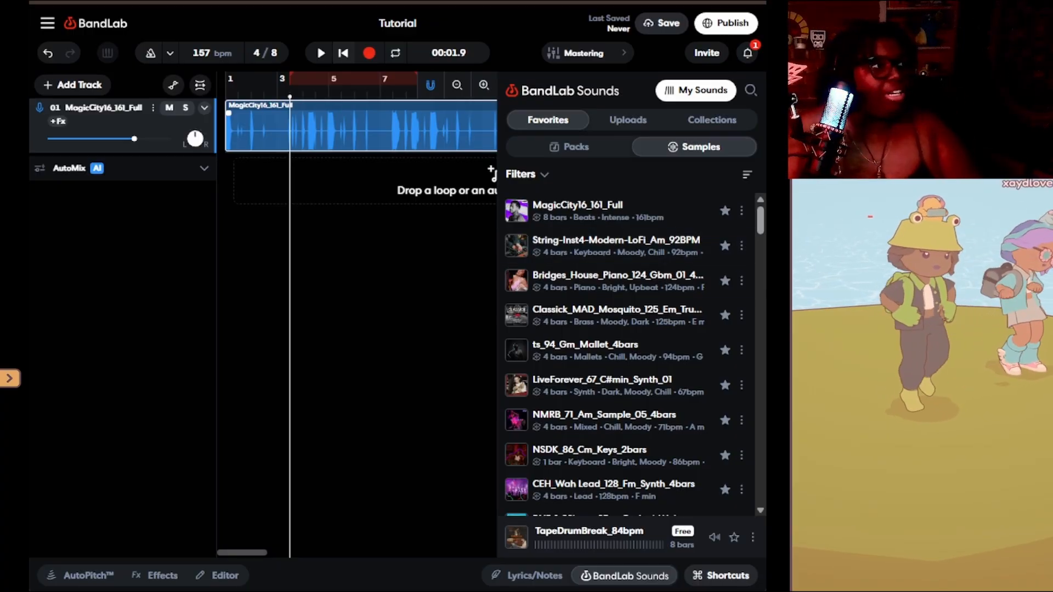
click(343, 53)
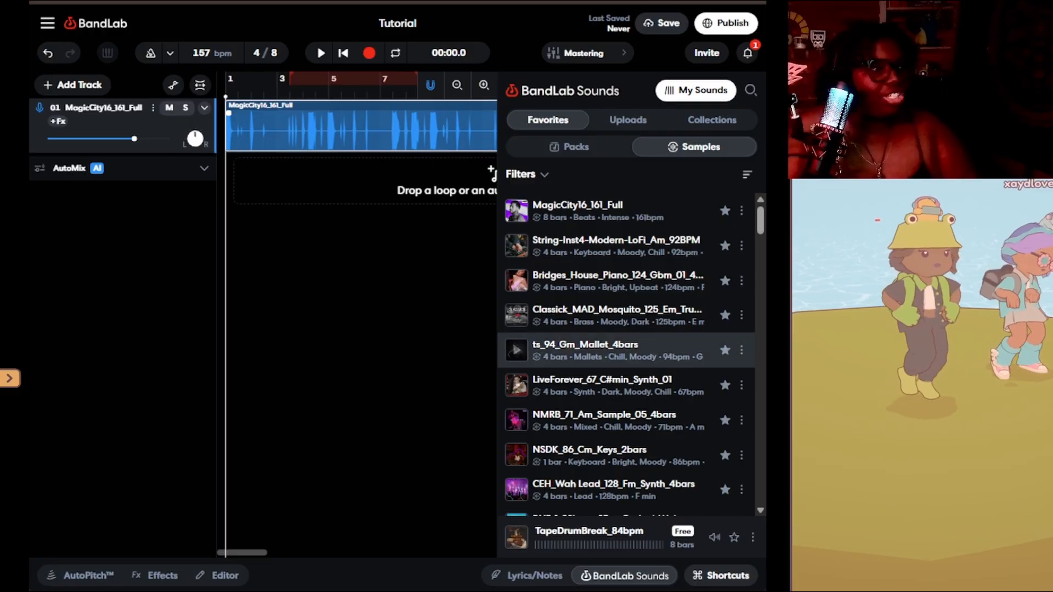
- Add the favorite ts_94_Gm_Mallet_4bars as a second track at bar 1 with the project key set to G minor, and play both tracks
drag(590, 350, 253, 182)
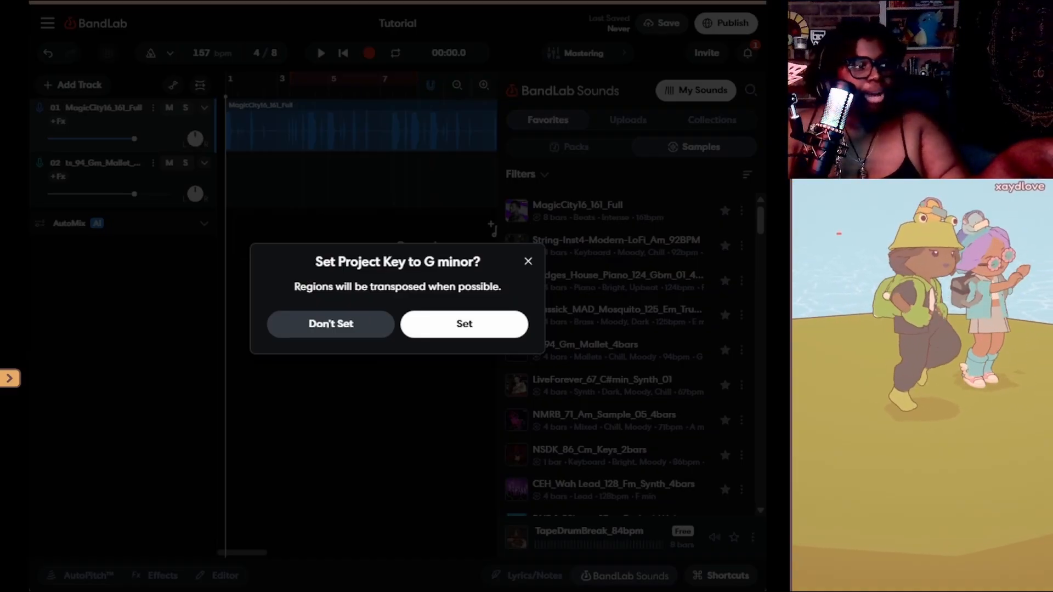
click(464, 324)
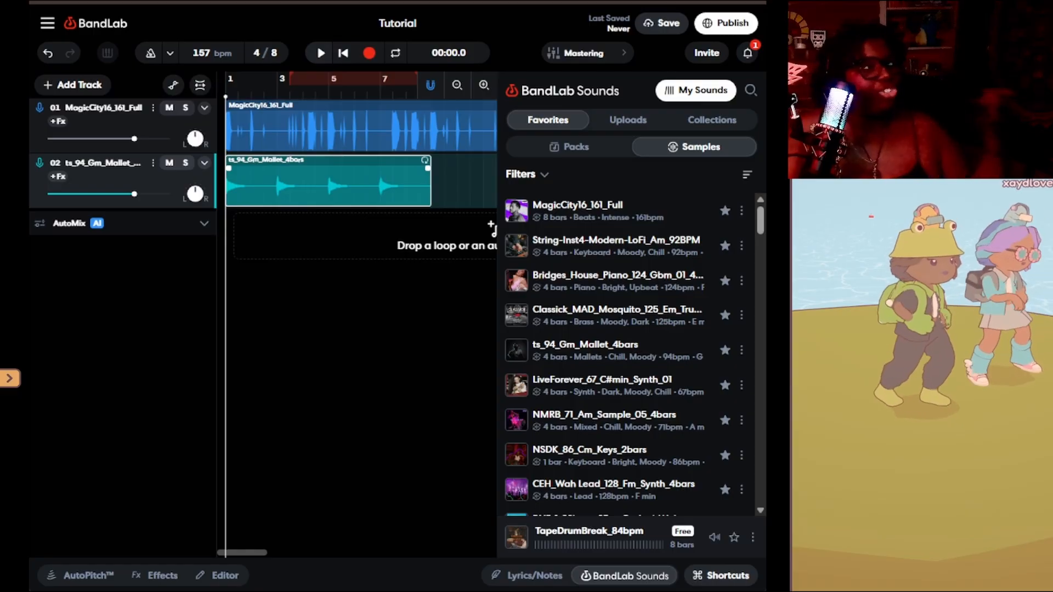
key(space)
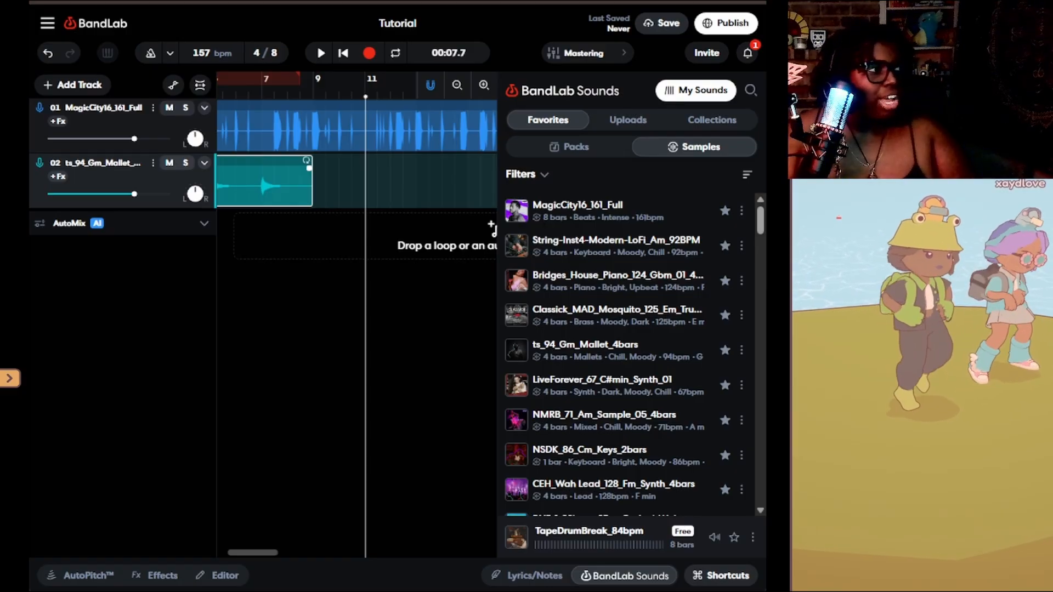
- Repeat the mallet region until it ends with the first track's region at bar 17, and extend it to about bar 20.5
drag(307, 161, 497, 160)
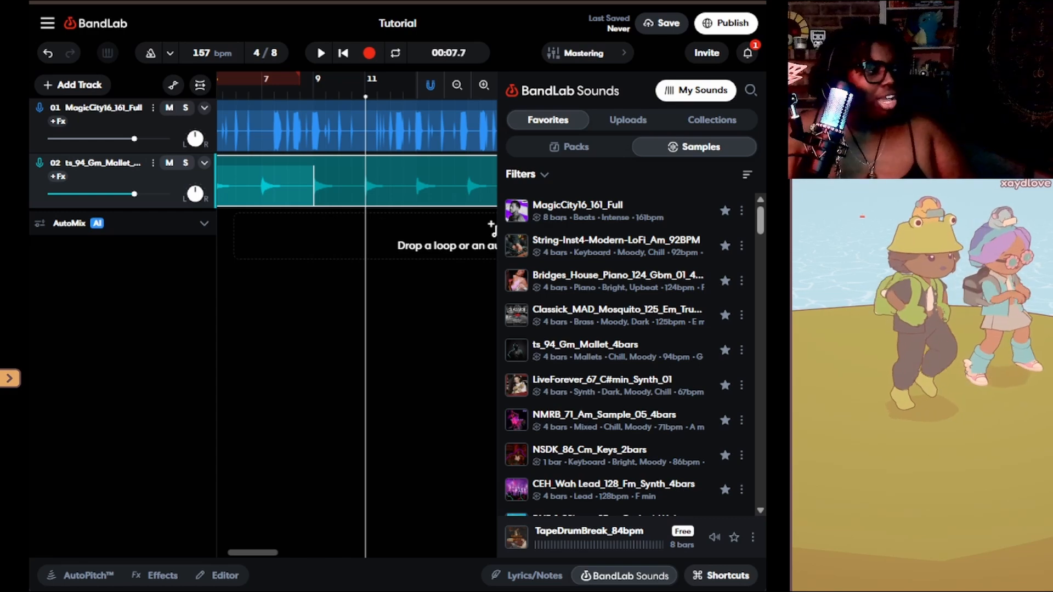
drag(253, 553, 267, 553)
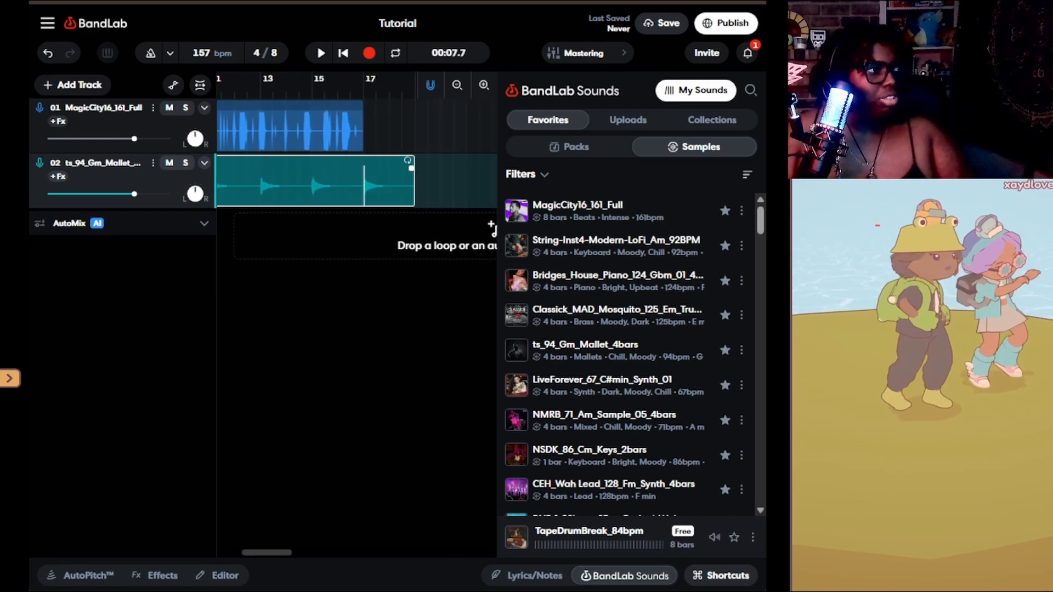
drag(412, 168, 361, 168)
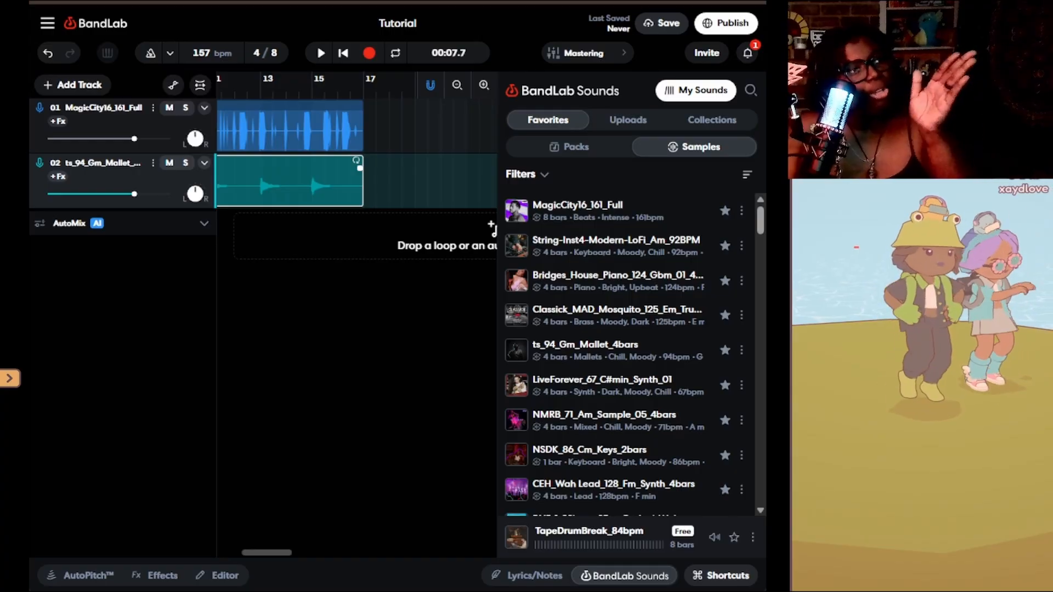
drag(357, 161, 447, 160)
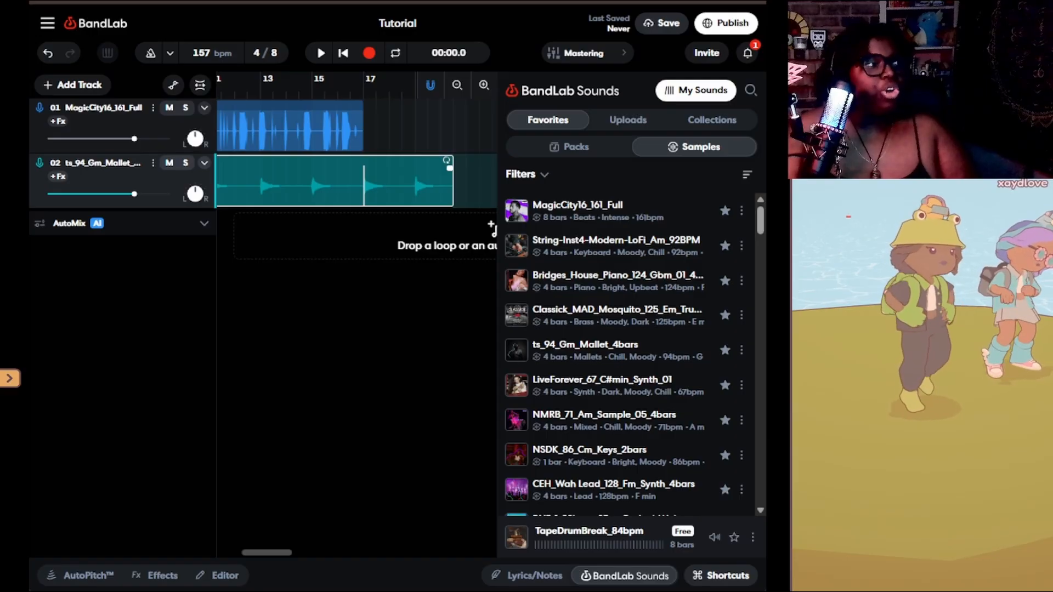
- Extend the MagicCity16_161_Full region on the first track to about bar 24.5 and play the project
drag(357, 106, 497, 106)
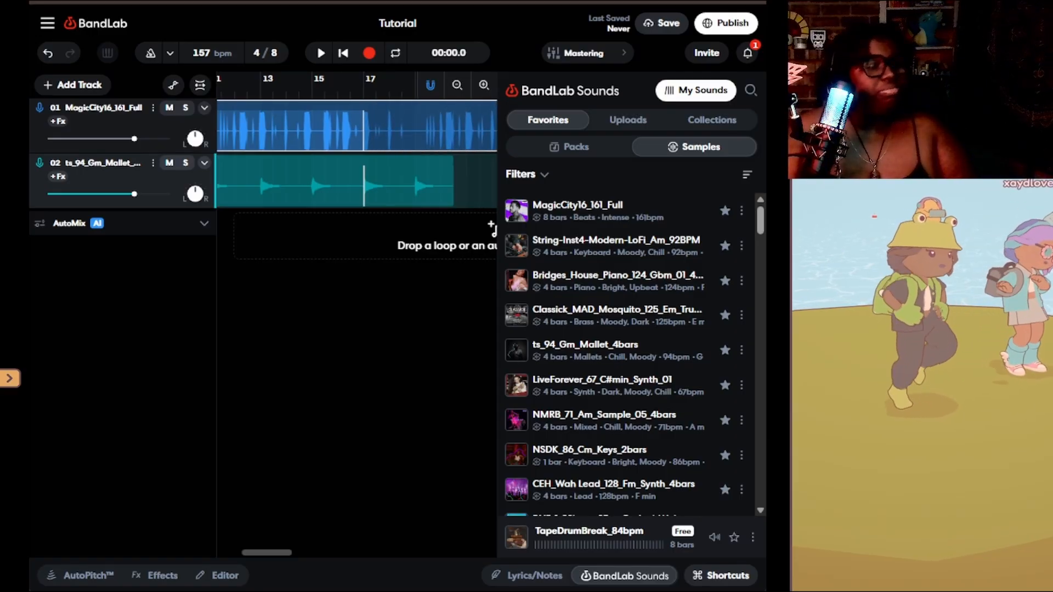
key(space)
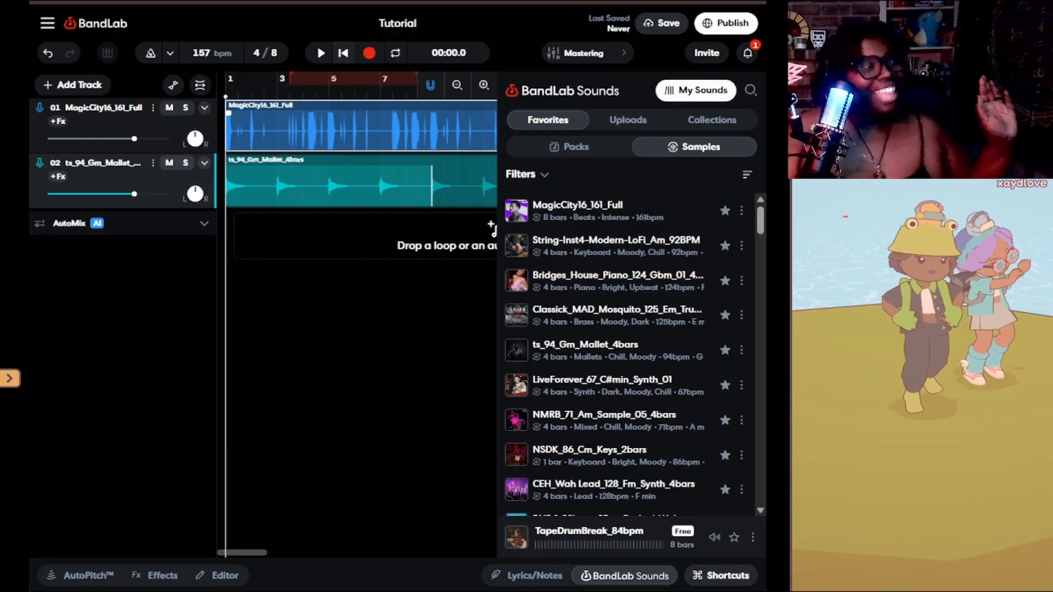
- Add the favorite CEH_Wah Lead_128_Fm_Synth_4bars as a third track starting at bar 9
scroll(625, 247, down, 3)
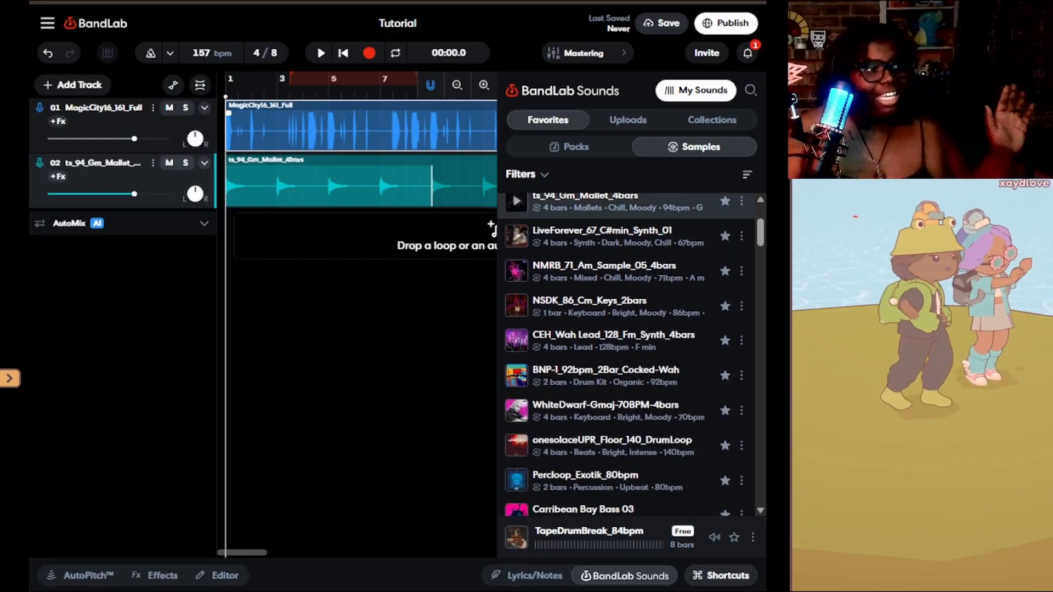
scroll(625, 310, up, 2)
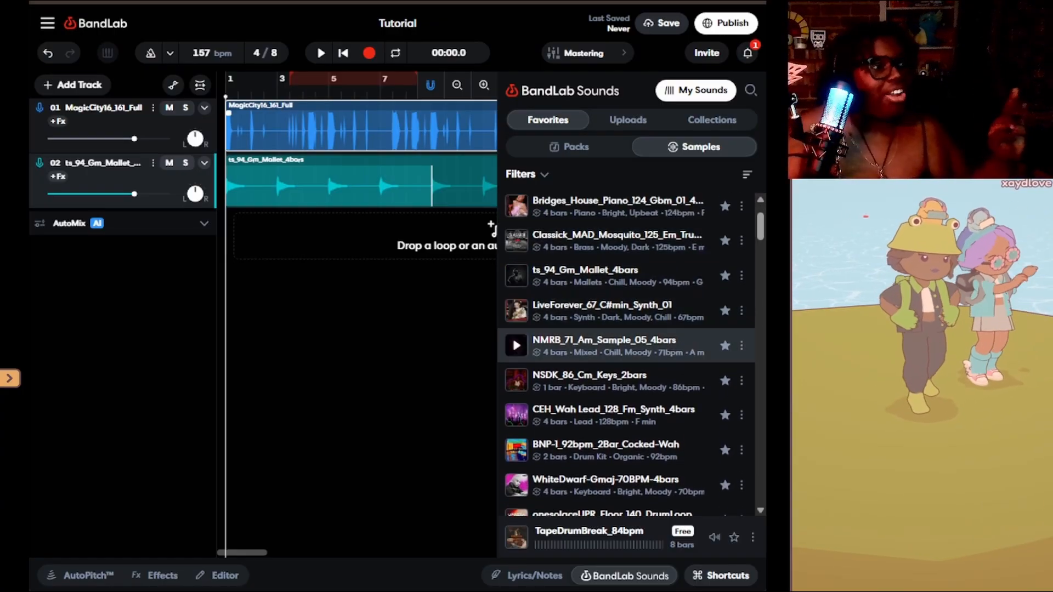
scroll(625, 335, down, 2)
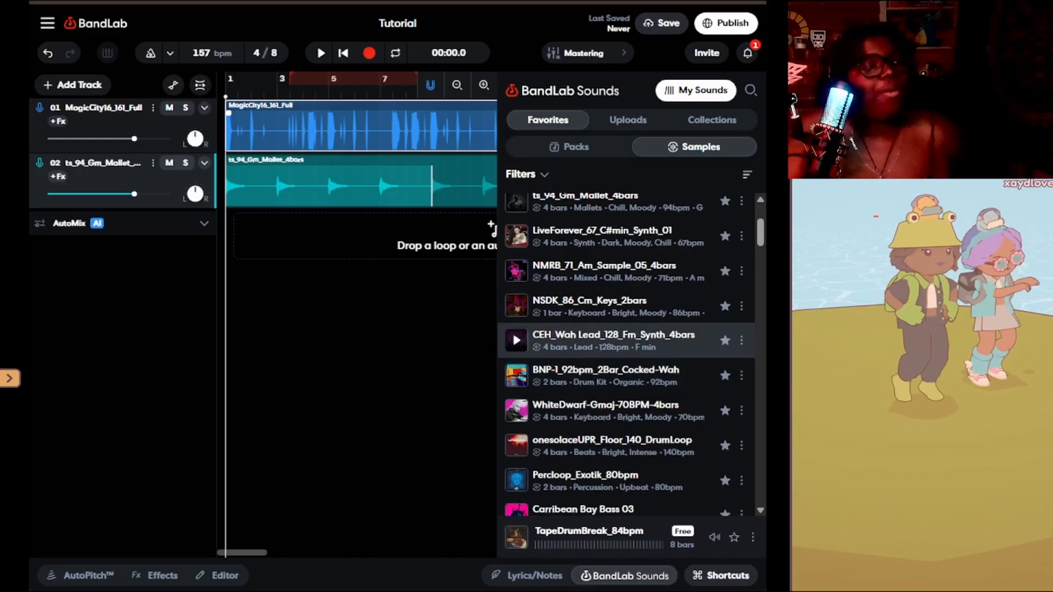
drag(614, 341, 437, 236)
- Repeat the CEH_Wah Lead region until bar 25, and play the arrangement from bar 7
click(380, 91)
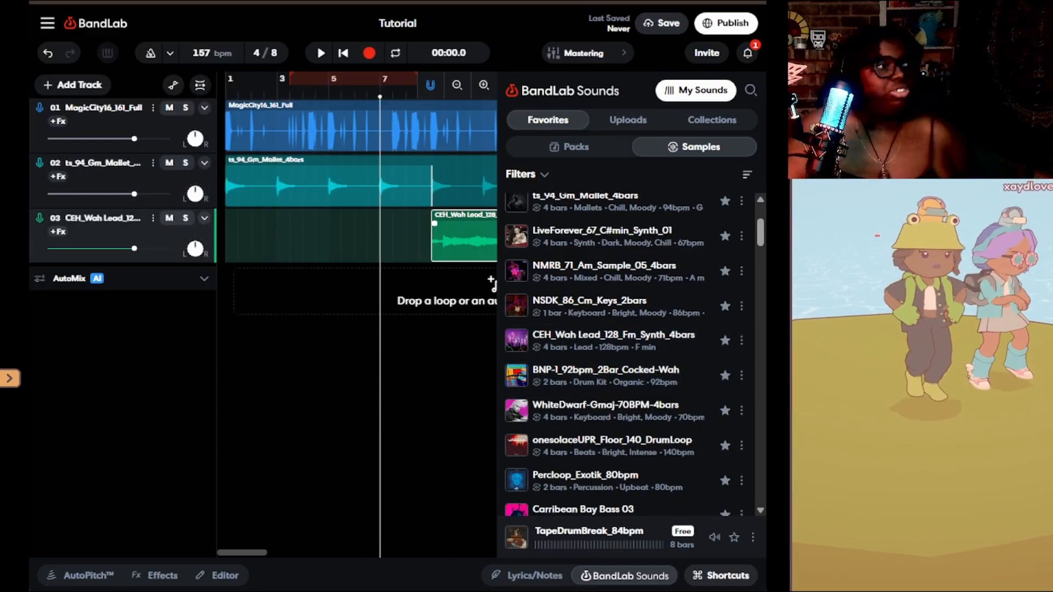
key(space)
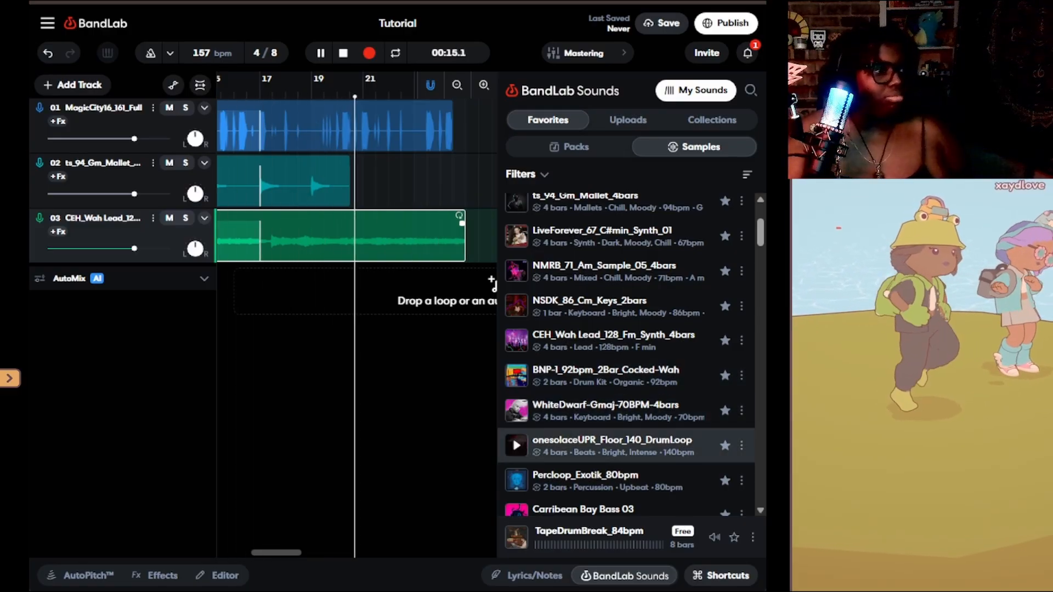
scroll(625, 470, down, 5)
scroll(625, 469, down, 3)
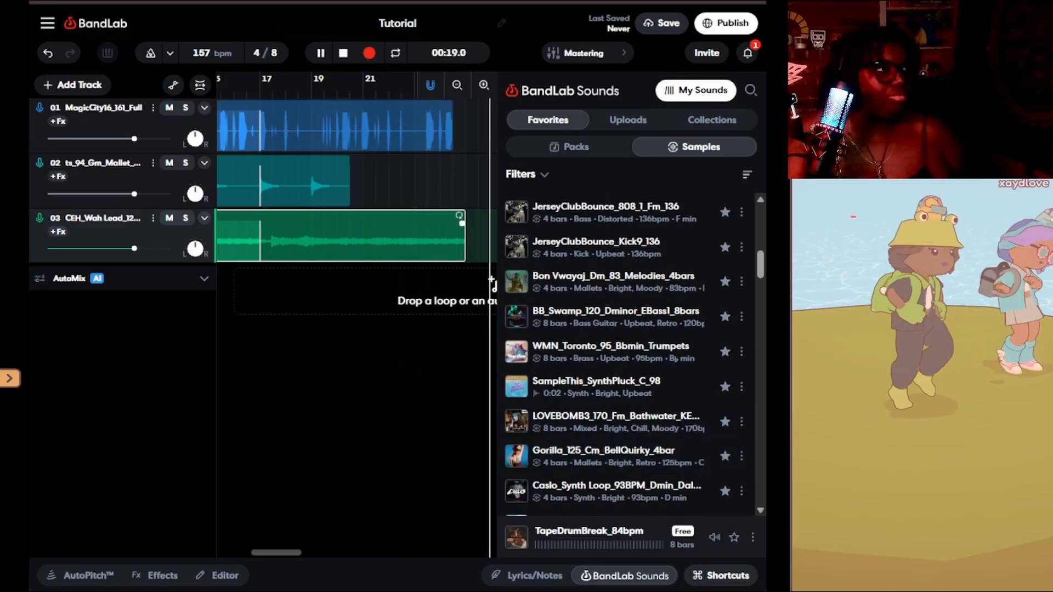
key(space)
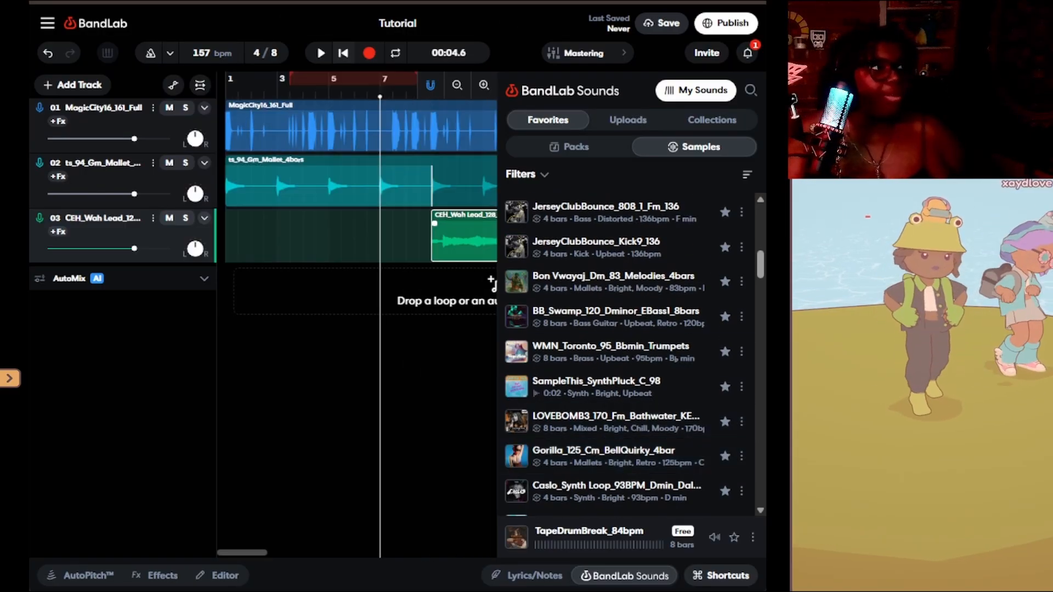
scroll(356, 181, right, 10)
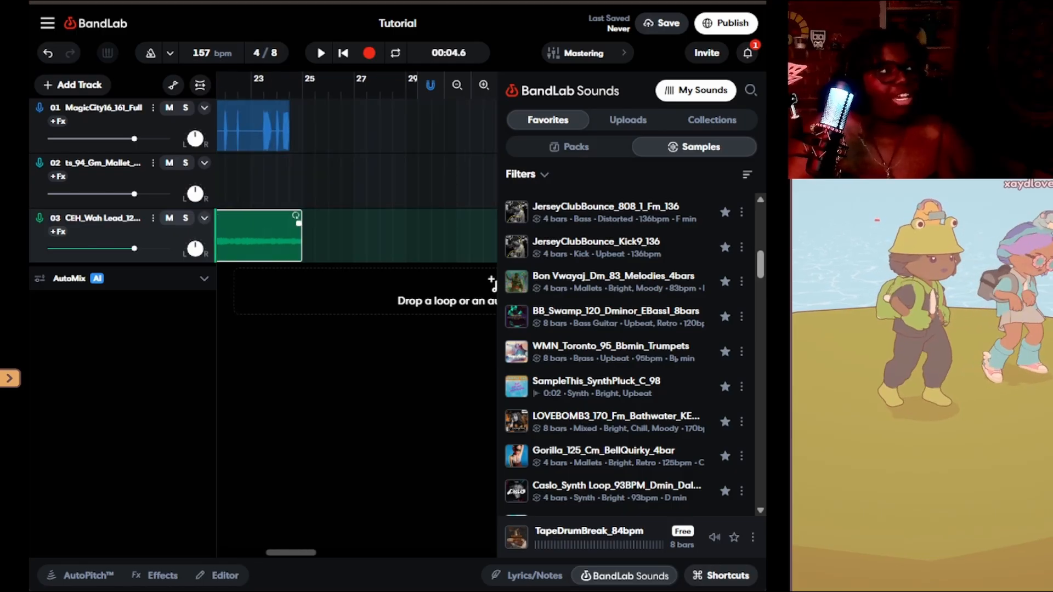
drag(414, 553, 747, 387)
drag(390, 553, 242, 553)
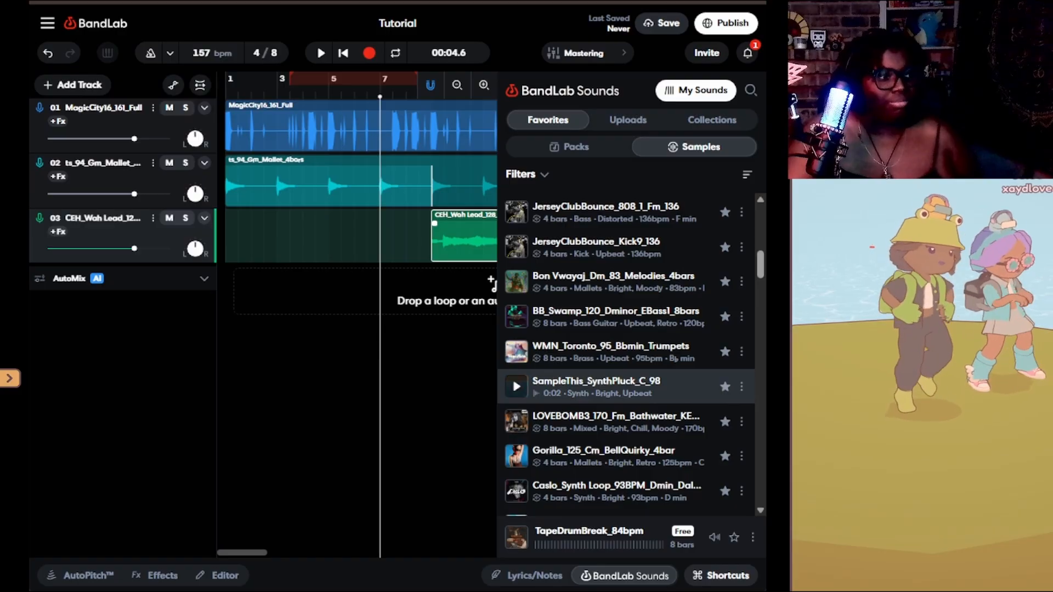
scroll(625, 357, down, 4)
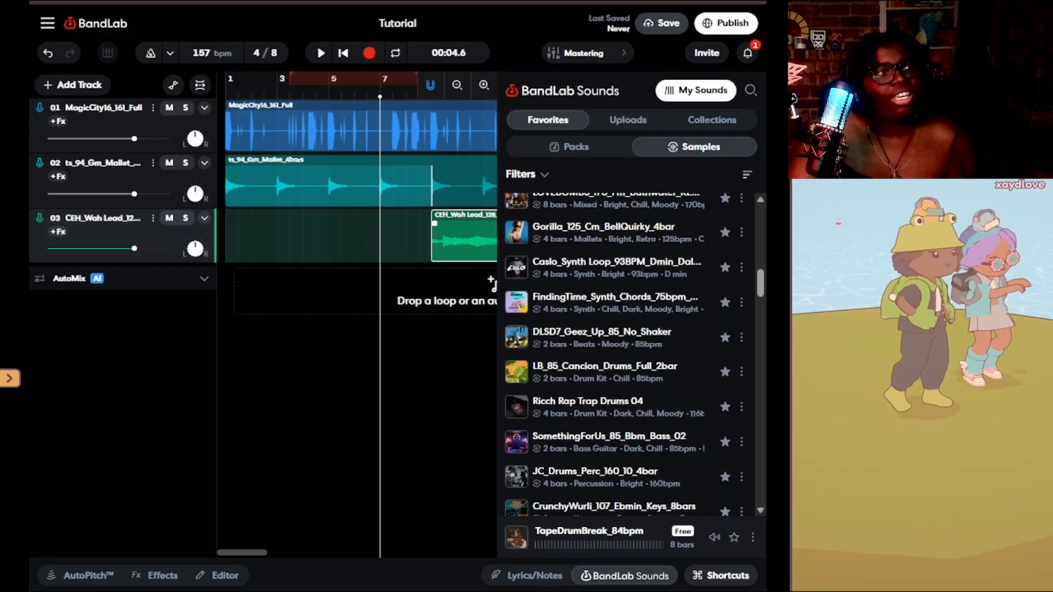
- Save the project and close the BandLab Sounds library
click(661, 23)
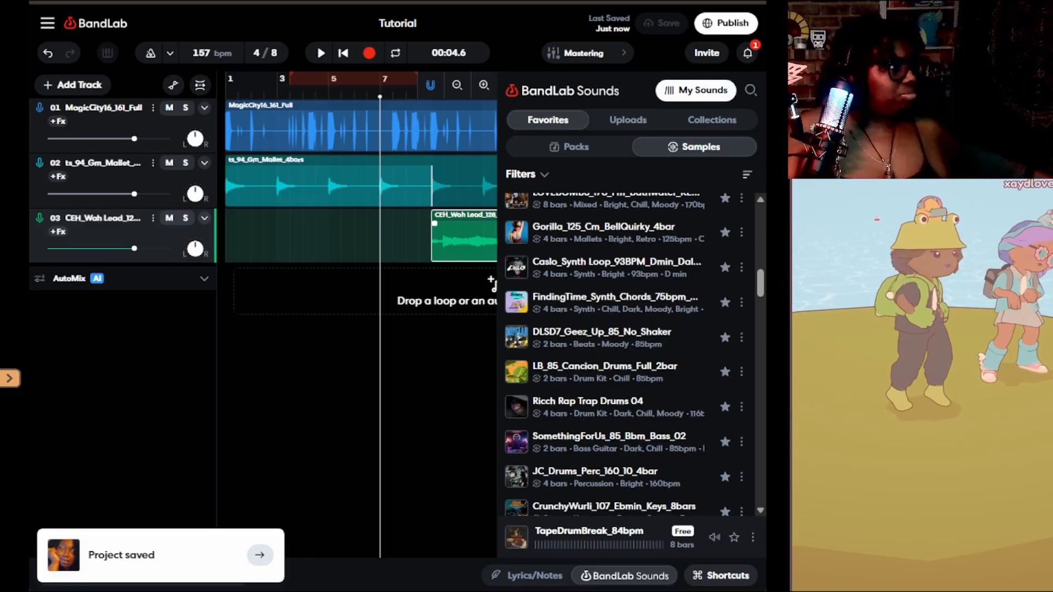
key(b)
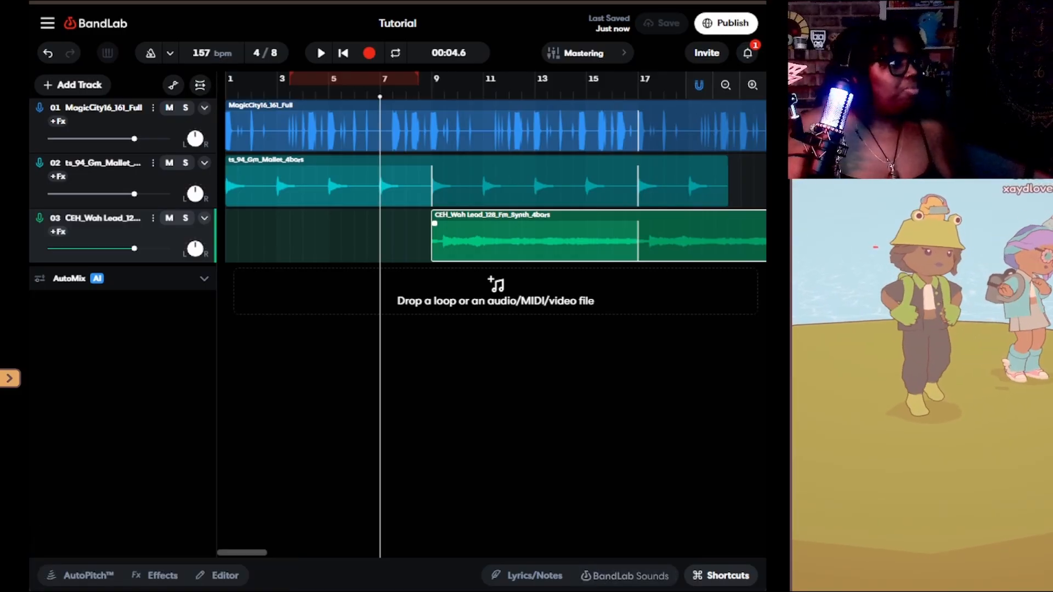
- Try red and settle on purple as the MagicCity16_161_Full track's color, and move the track down below the mallet track
double_click(104, 107)
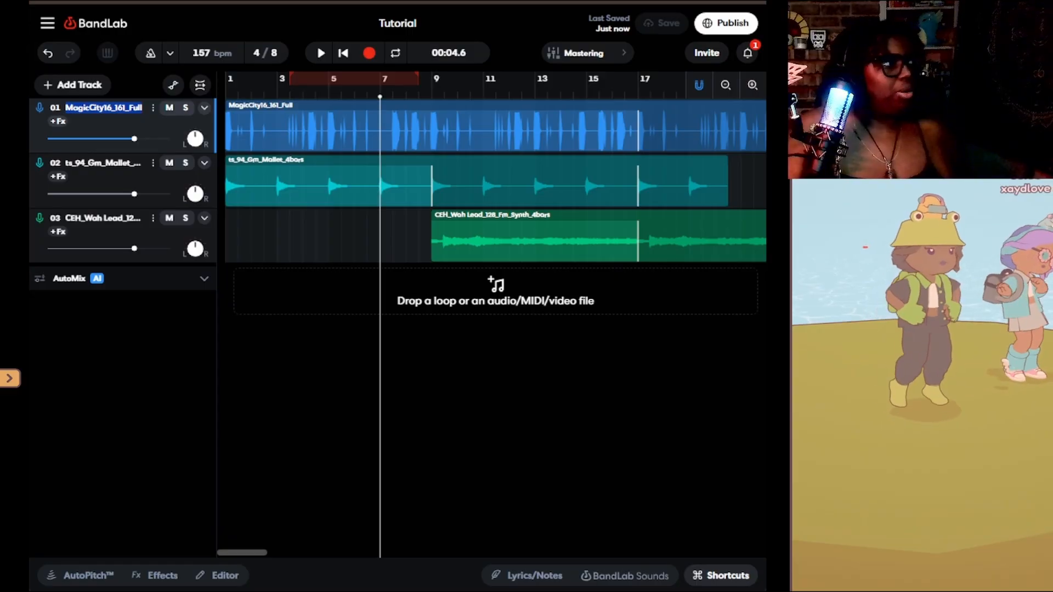
click(153, 108)
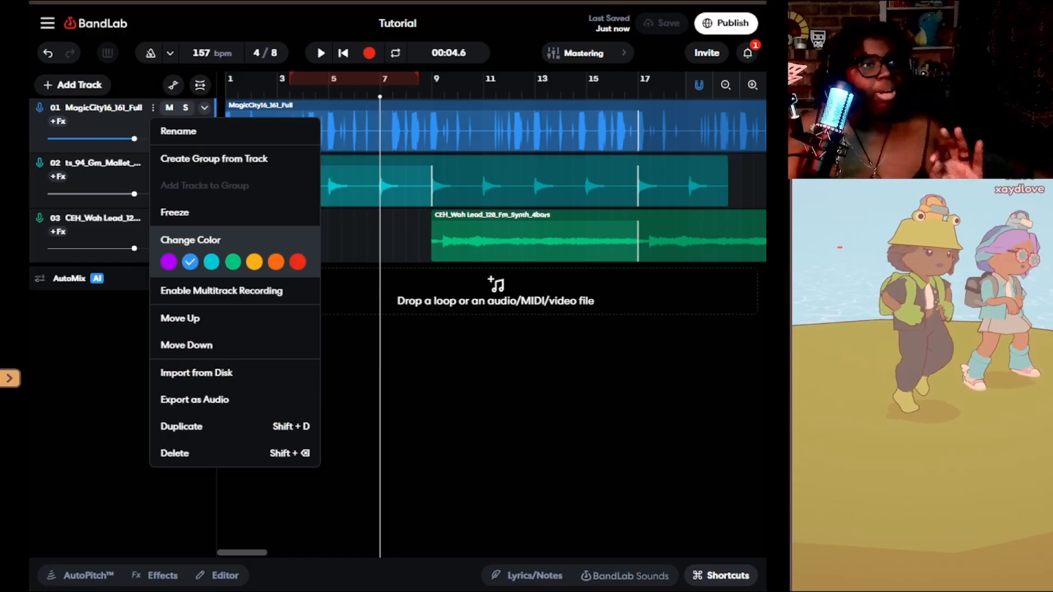
click(298, 262)
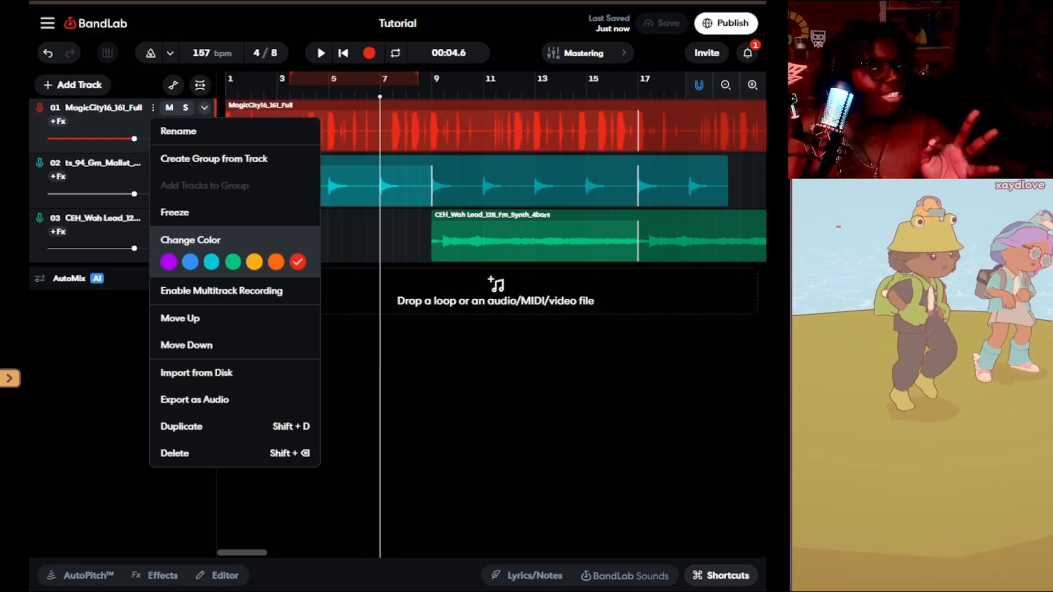
click(168, 262)
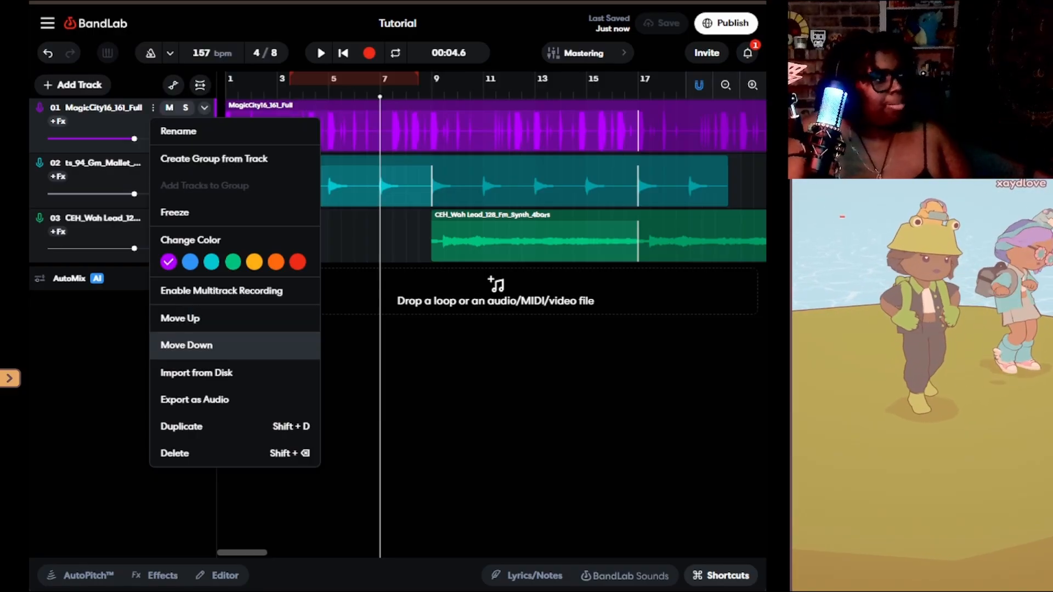
click(186, 345)
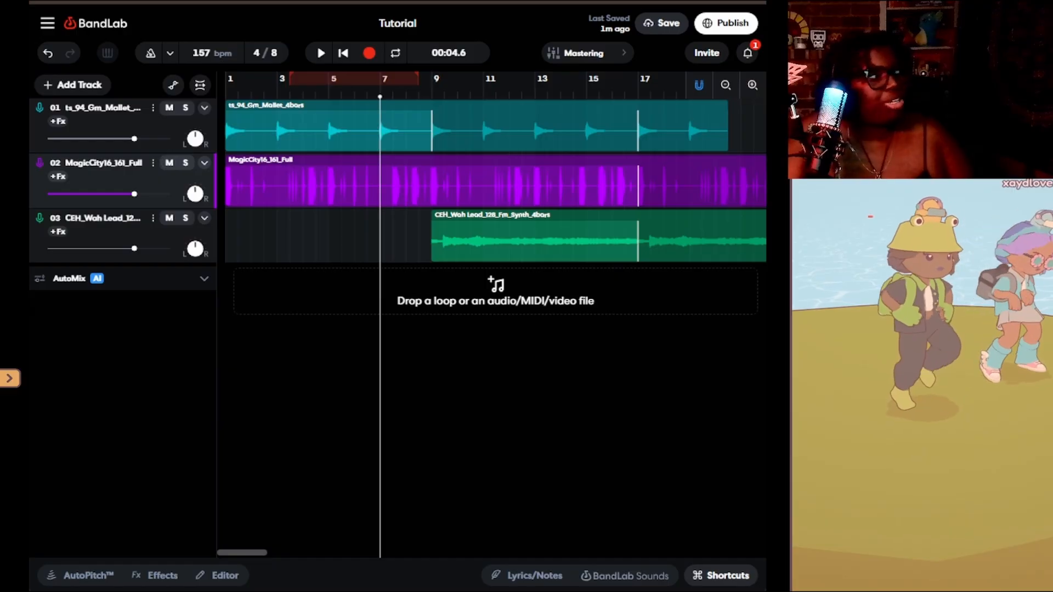
- Duplicate the purple MagicCity16_161_Full track and start playback from bar 7
click(153, 163)
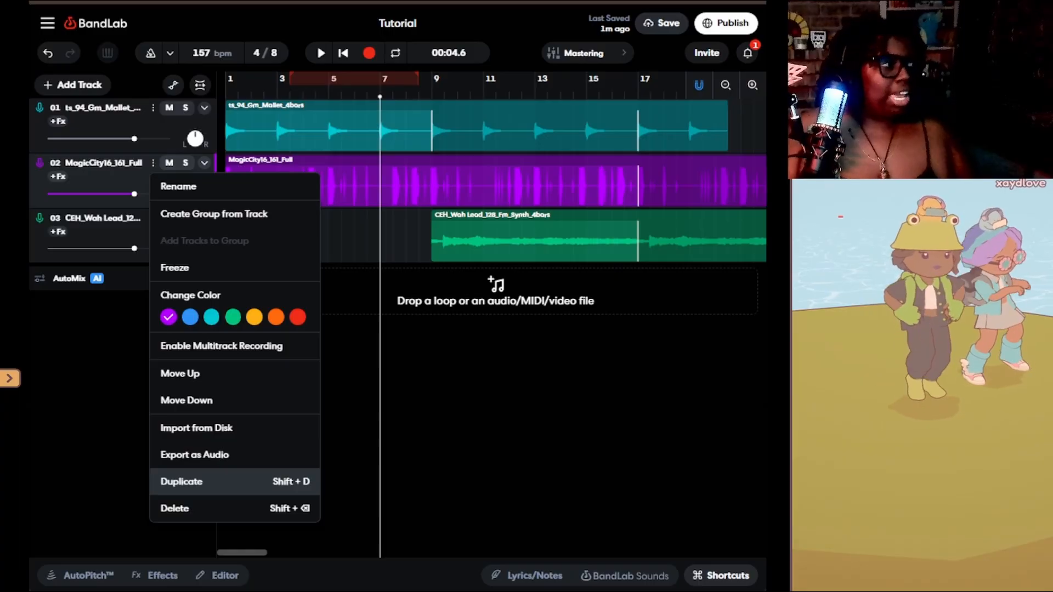
click(181, 482)
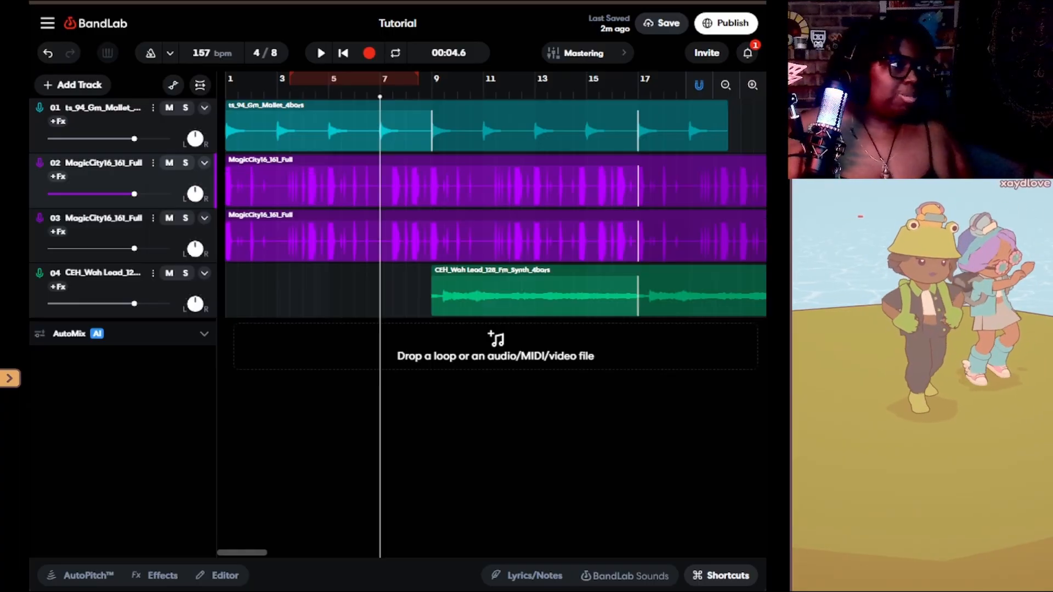
key(space)
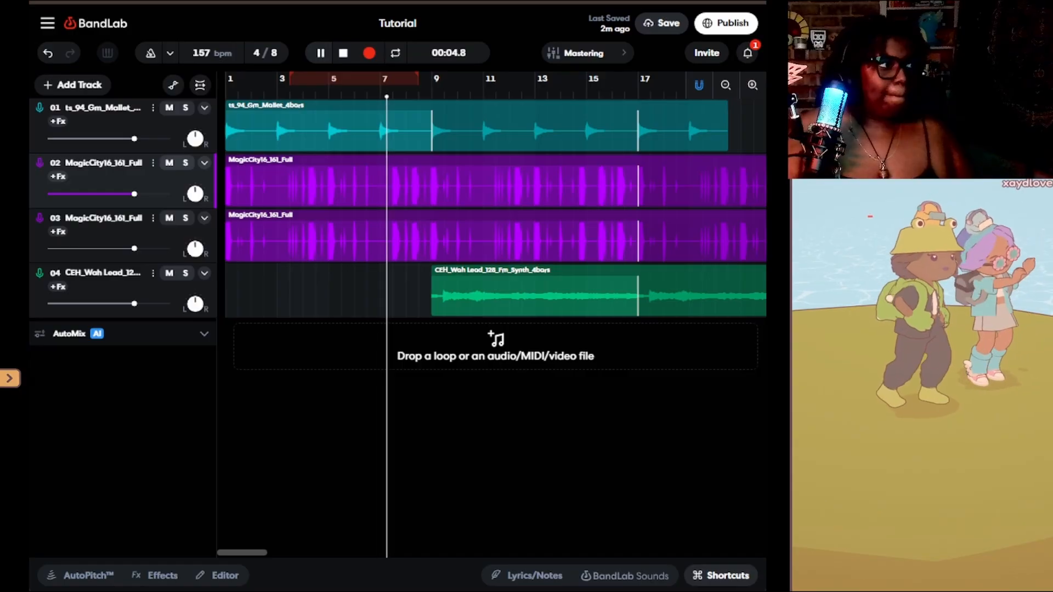
- Lower the duplicate track's volume and pan it right during playback, and return the playhead to the project start
drag(134, 248, 104, 249)
drag(195, 249, 195, 233)
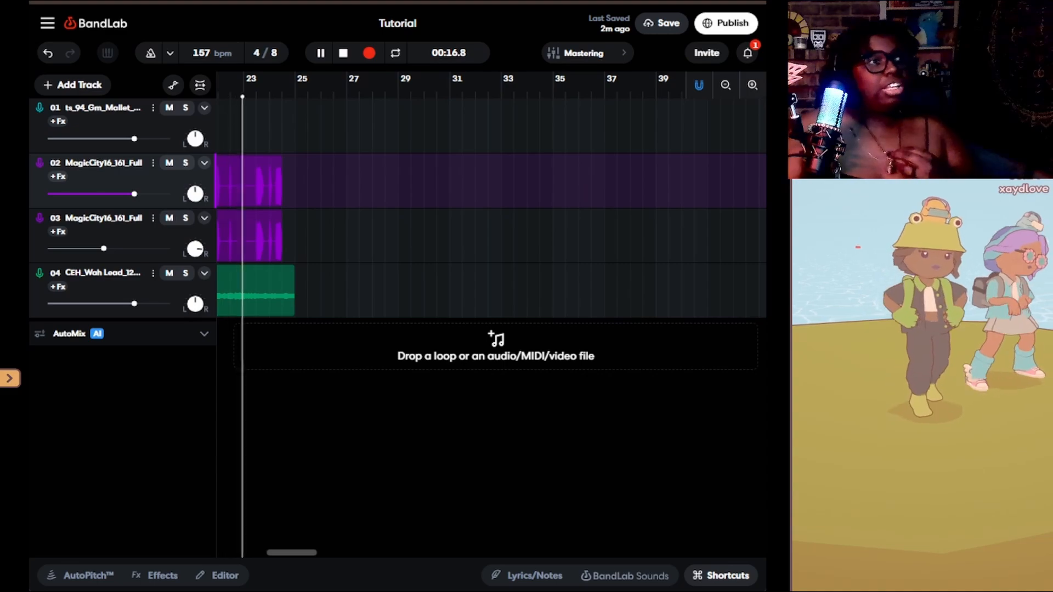
click(343, 54)
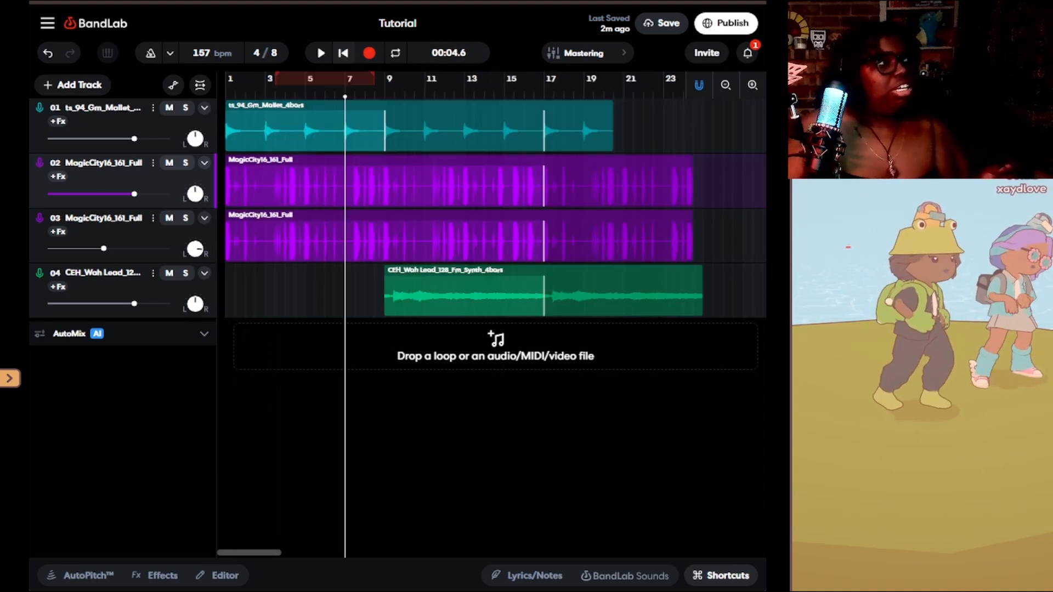
click(343, 53)
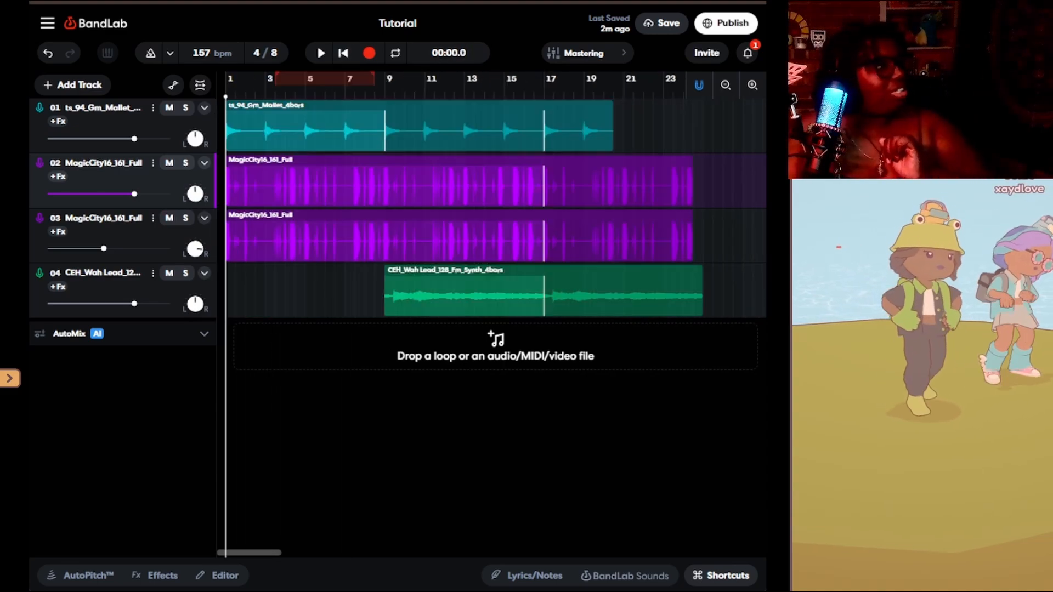
- Delete the duplicated MagicCity16_161_Full track
click(164, 231)
click(153, 218)
click(177, 562)
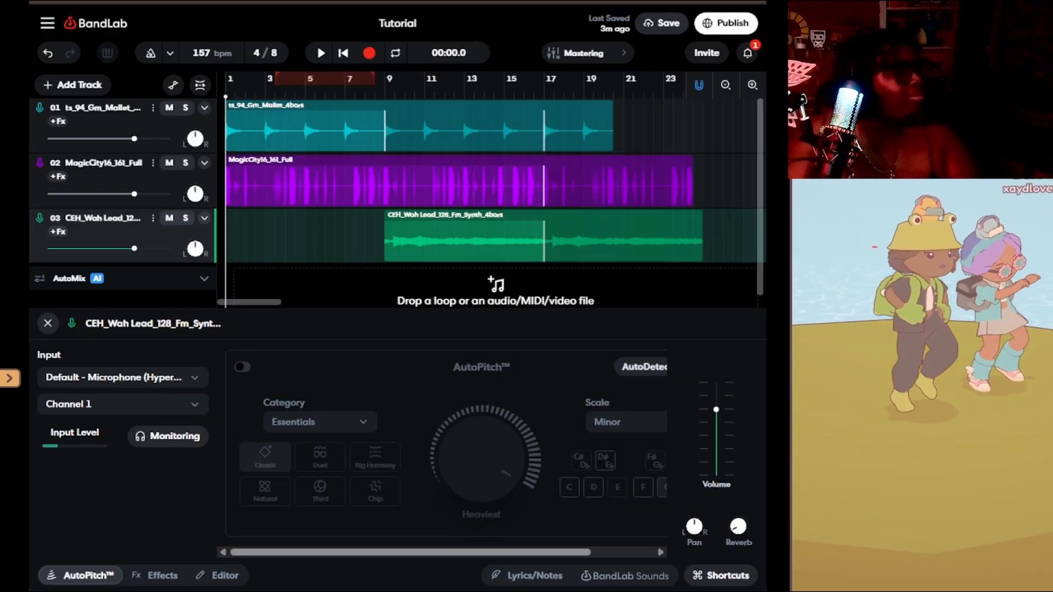
- Open AutoPitch for the CEH_Wah Lead track and set its input to Default - Microphone (HyperX QuadCast S) on Channel 1
click(121, 377)
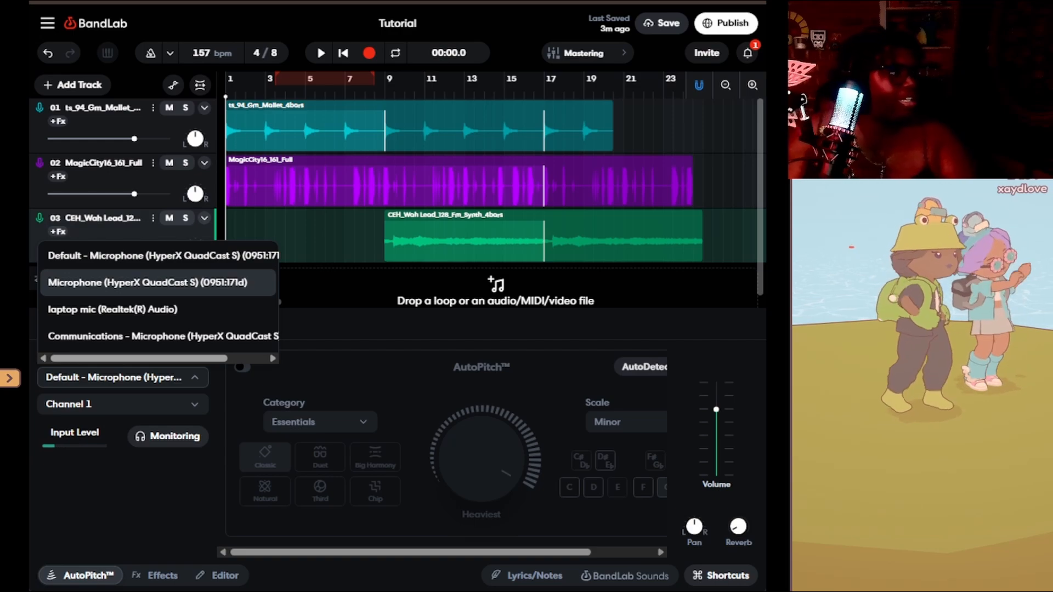
click(160, 256)
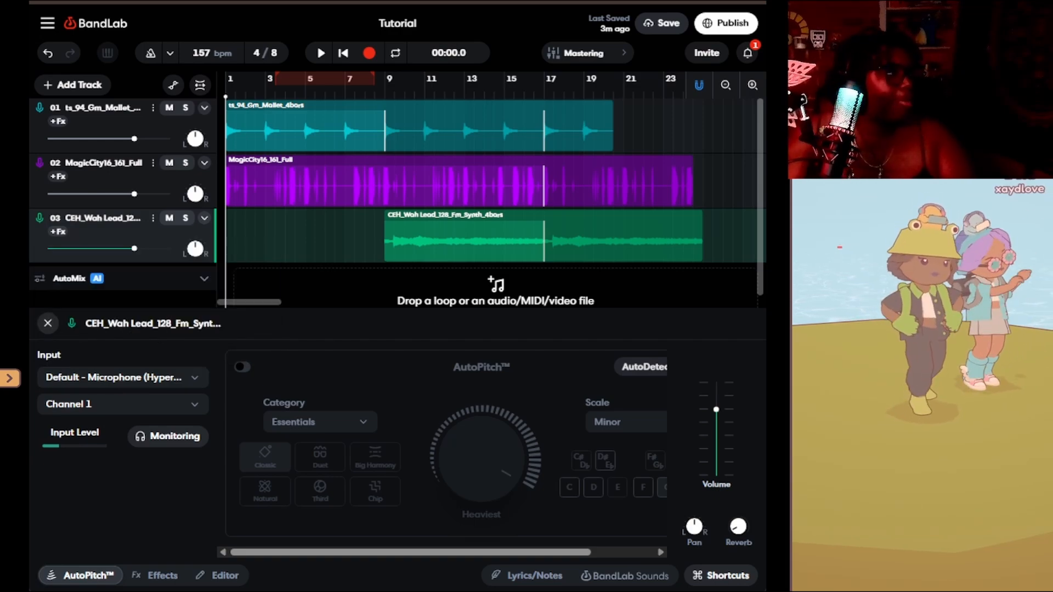
click(123, 405)
click(122, 404)
click(122, 405)
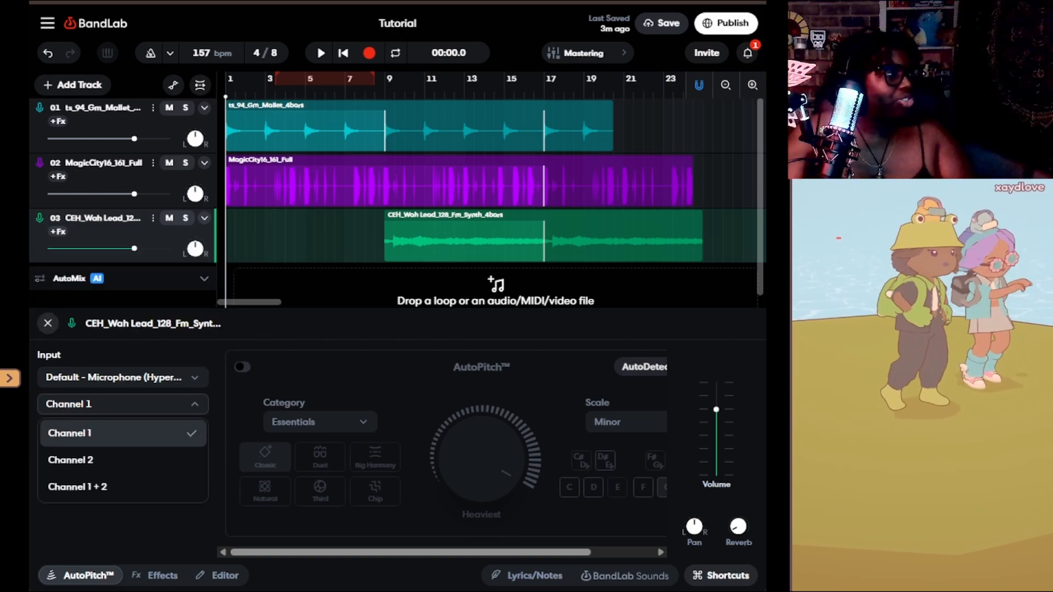
click(126, 521)
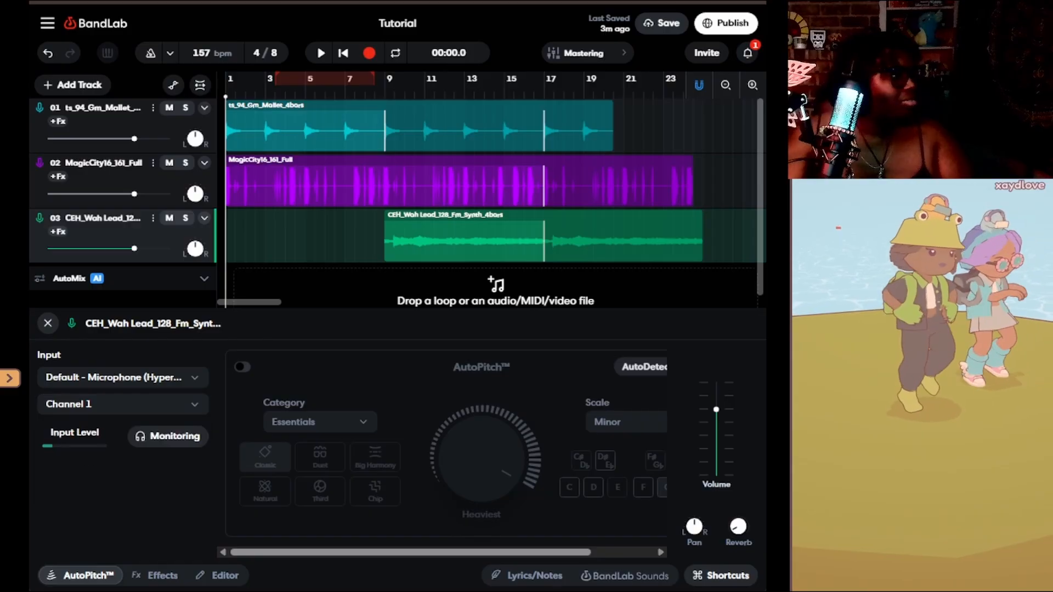
- Turn on input monitoring and AutoPitch for the CEH_Wah Lead track, and raise the track's volume to maximum
click(168, 436)
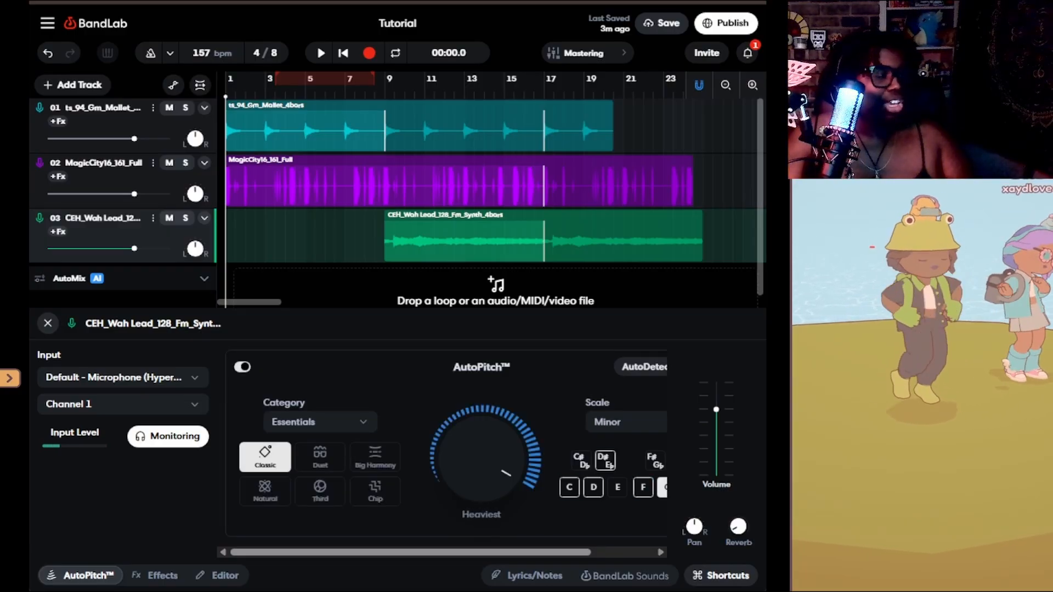
drag(716, 409, 716, 382)
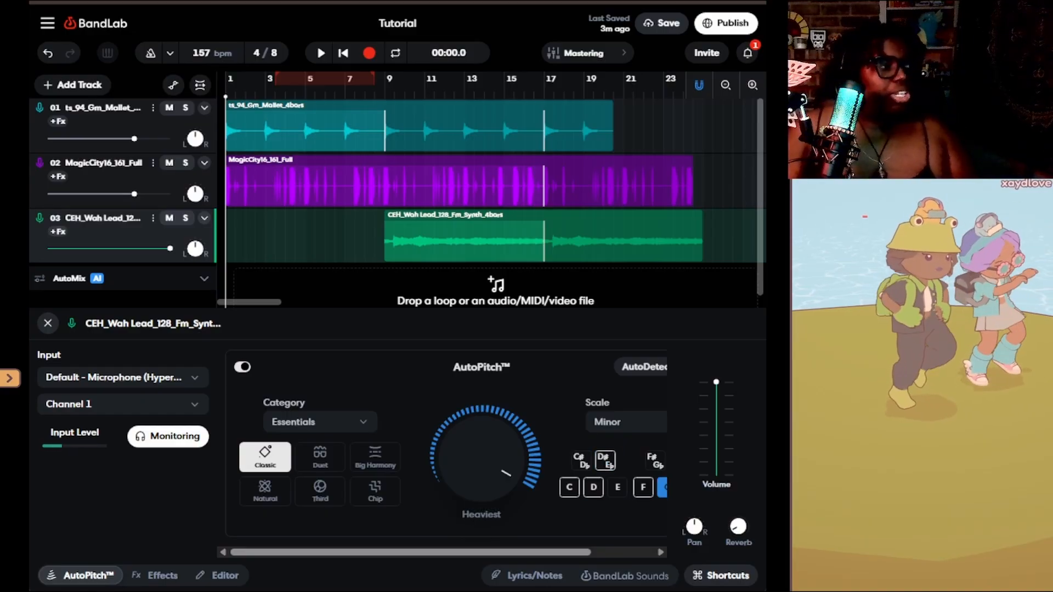
- Try the Major Pentatonic, Chromatic and Custom scales in AutoPitch for the CEH_Wah Lead track
scroll(441, 445, right, 3)
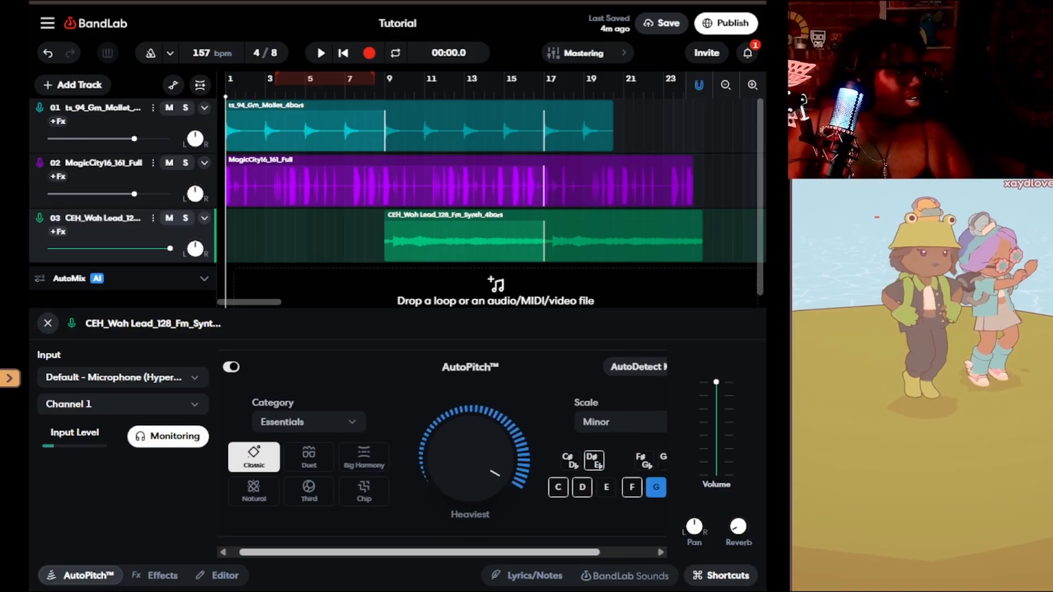
click(564, 422)
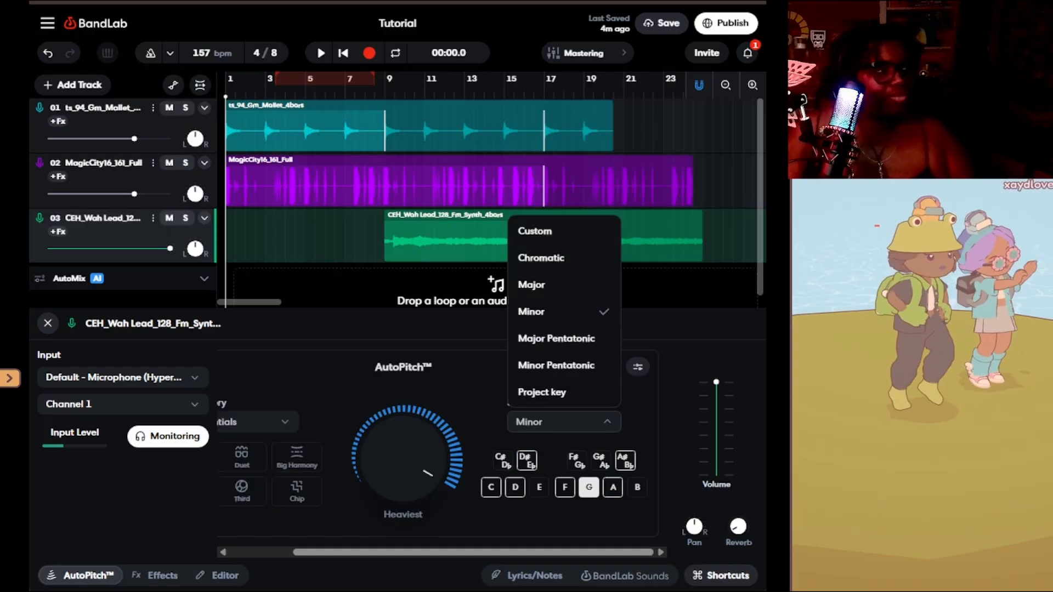
click(564, 394)
click(564, 422)
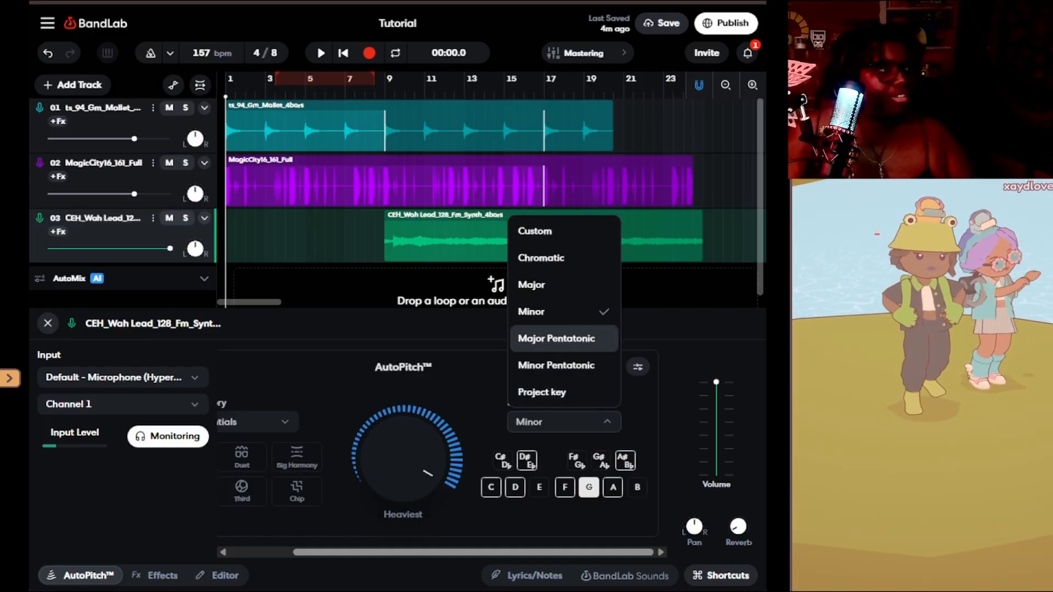
click(564, 393)
click(564, 422)
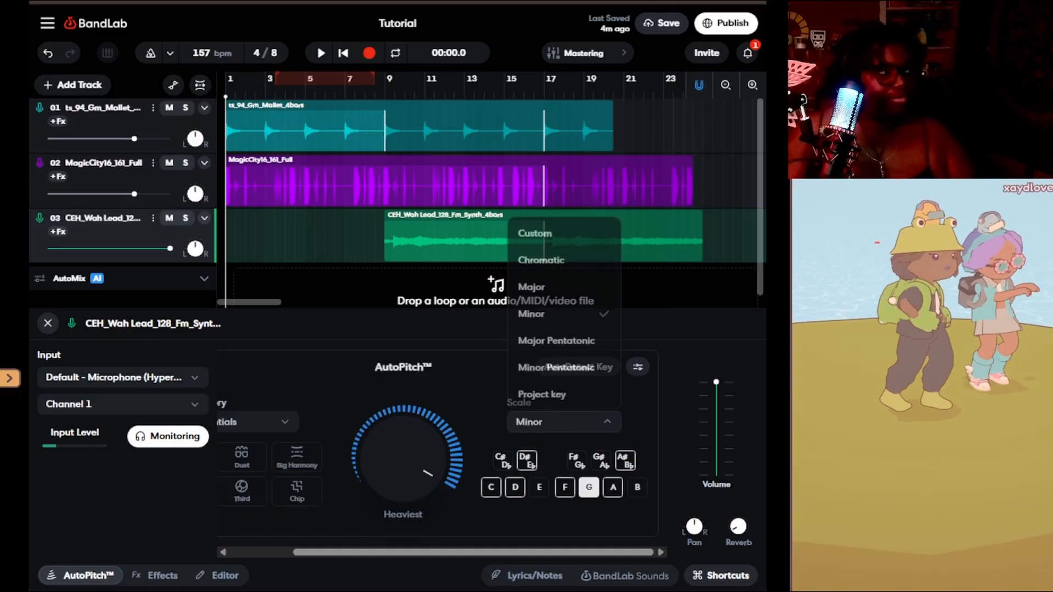
click(564, 338)
click(564, 422)
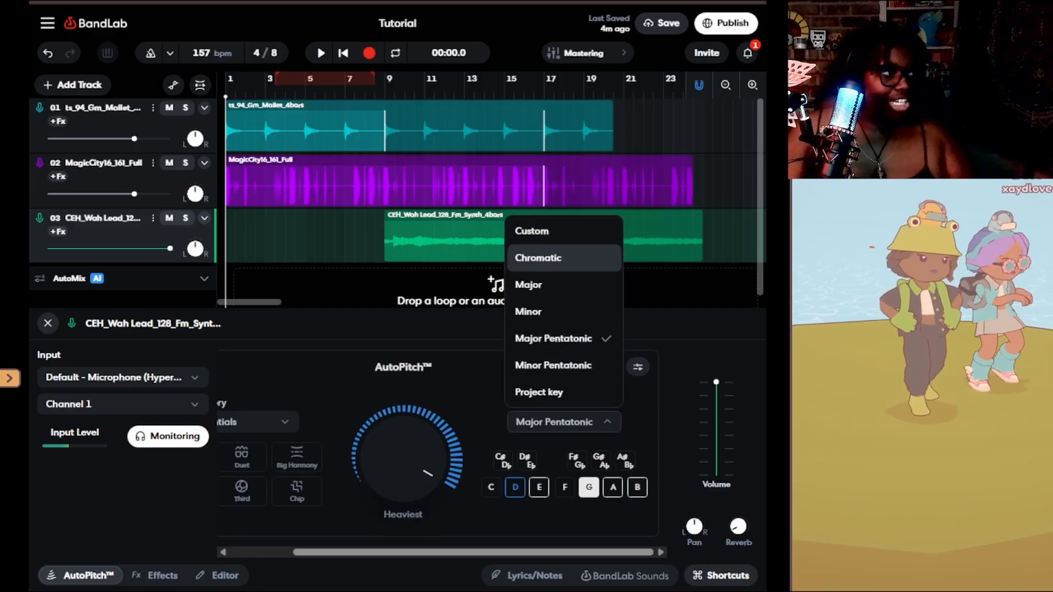
click(564, 258)
click(564, 422)
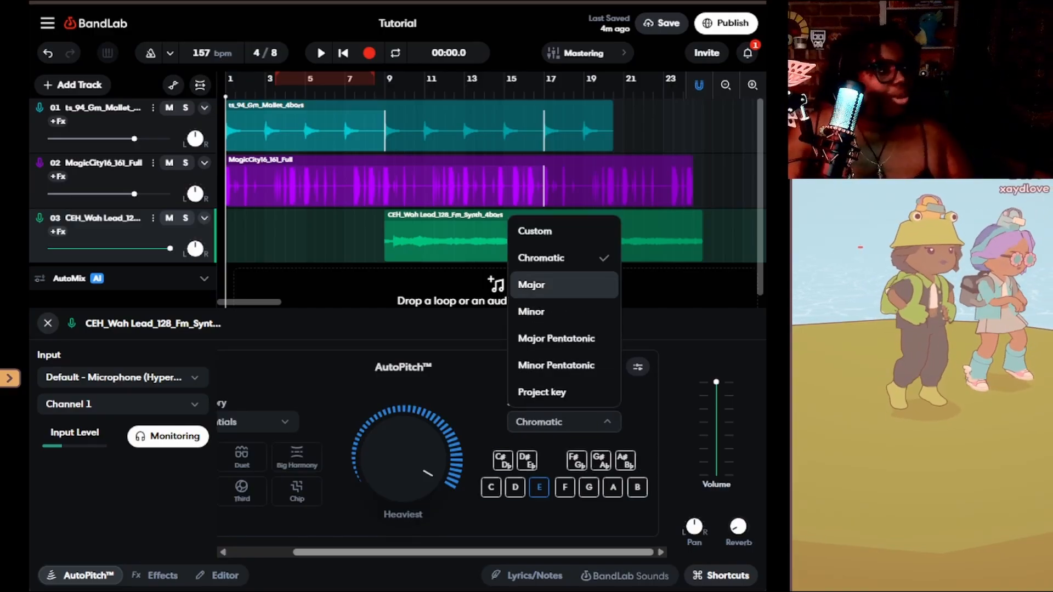
click(564, 231)
- Set the AutoPitch scale to Major, and switch input monitoring off and back on
click(564, 421)
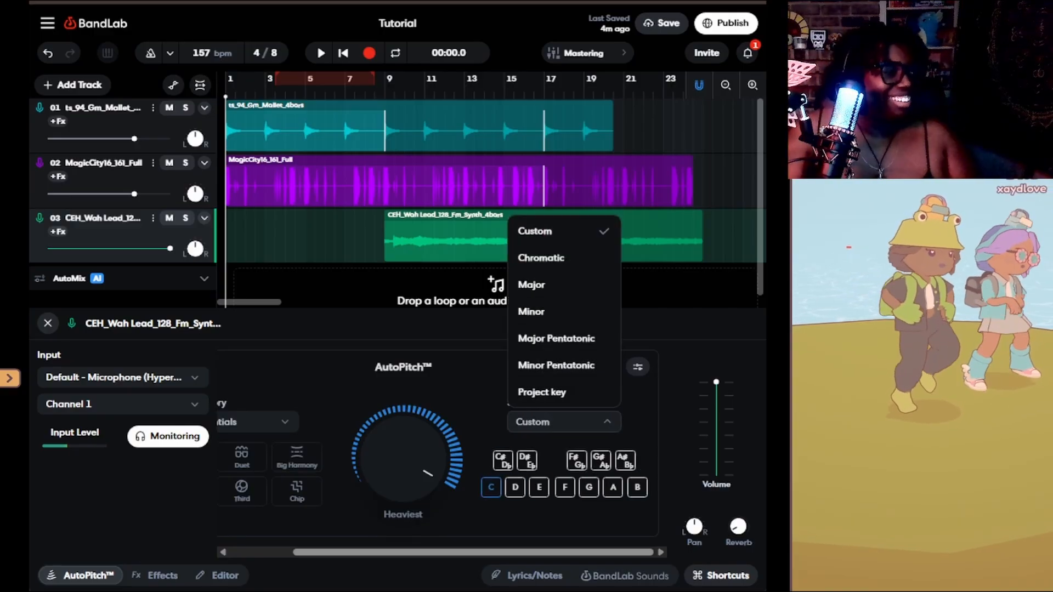
click(564, 285)
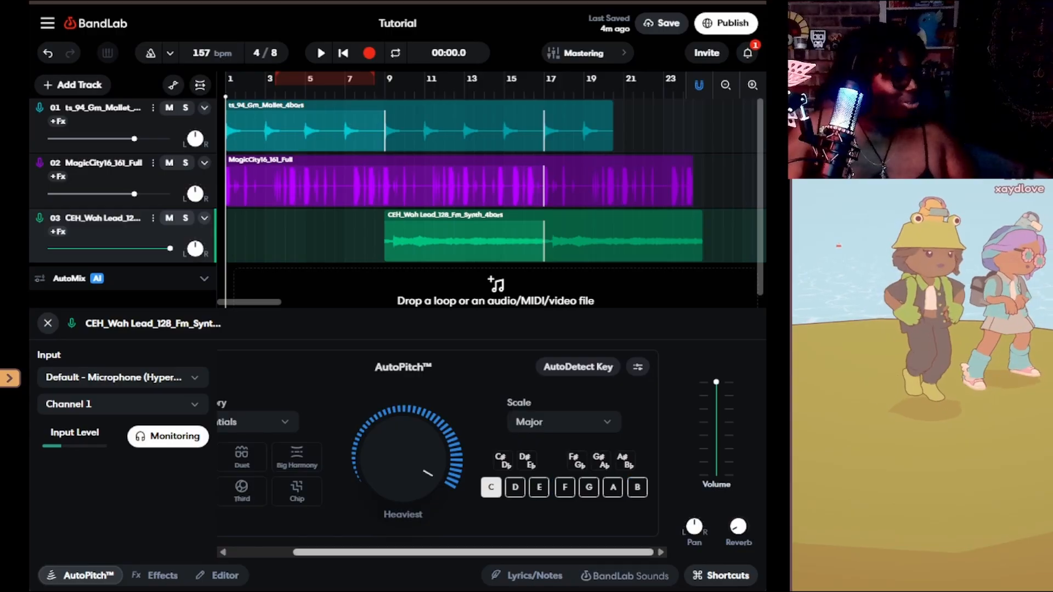
scroll(442, 553, left, 3)
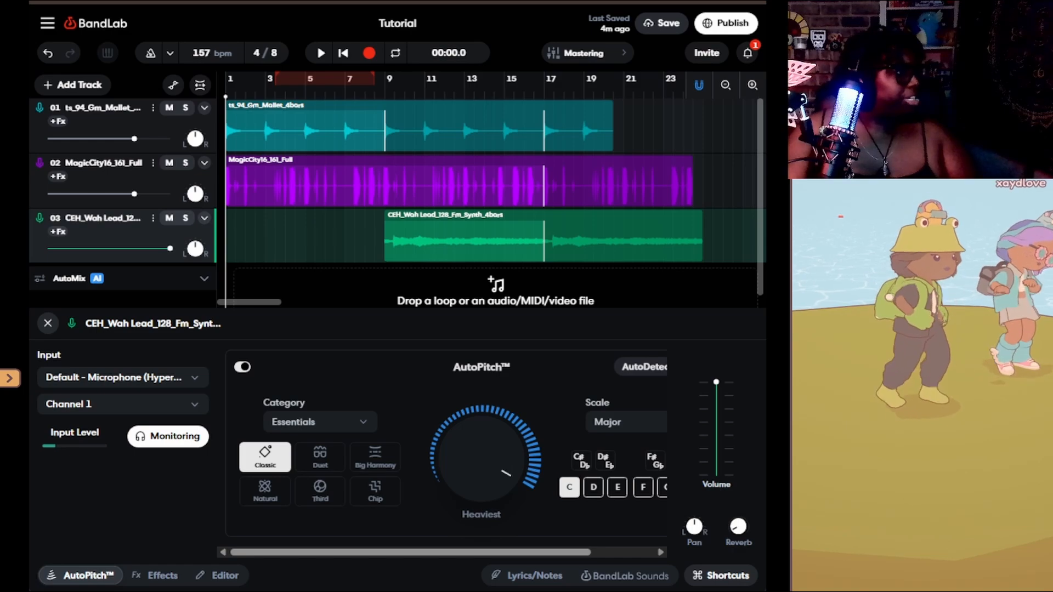
click(168, 437)
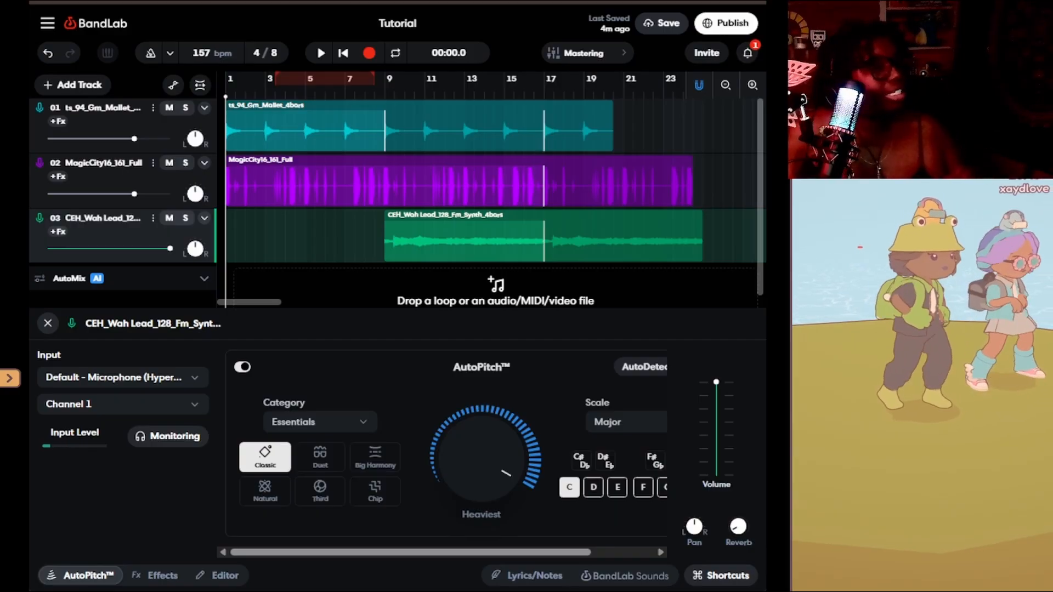
click(168, 436)
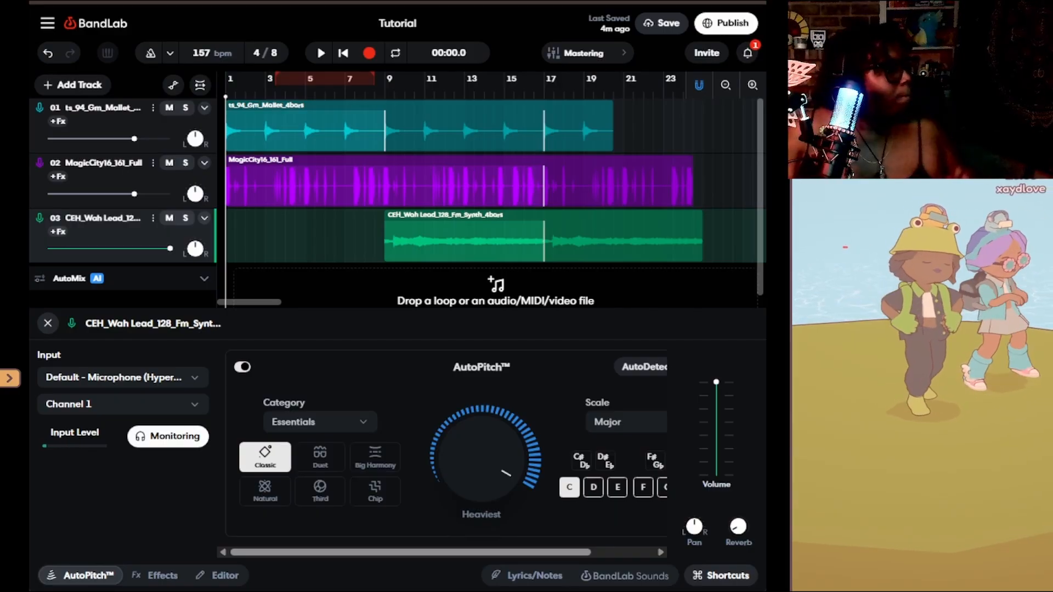
- Try the Essentials AutoPitch presets Duet, Big Harmony, Natural, Third and Chip, lowering the effect strength to Light
click(320, 457)
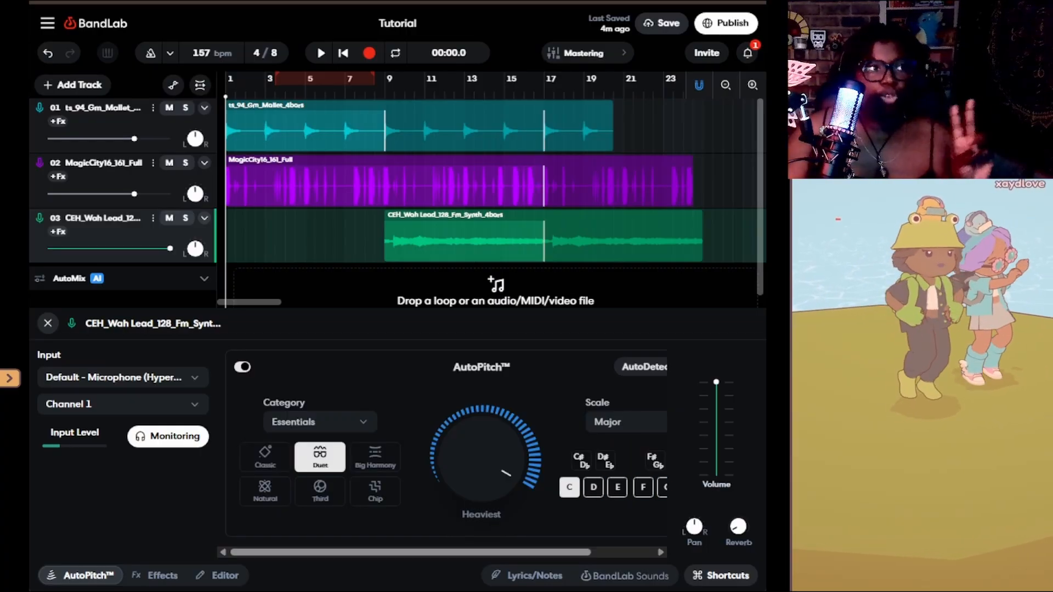
click(375, 458)
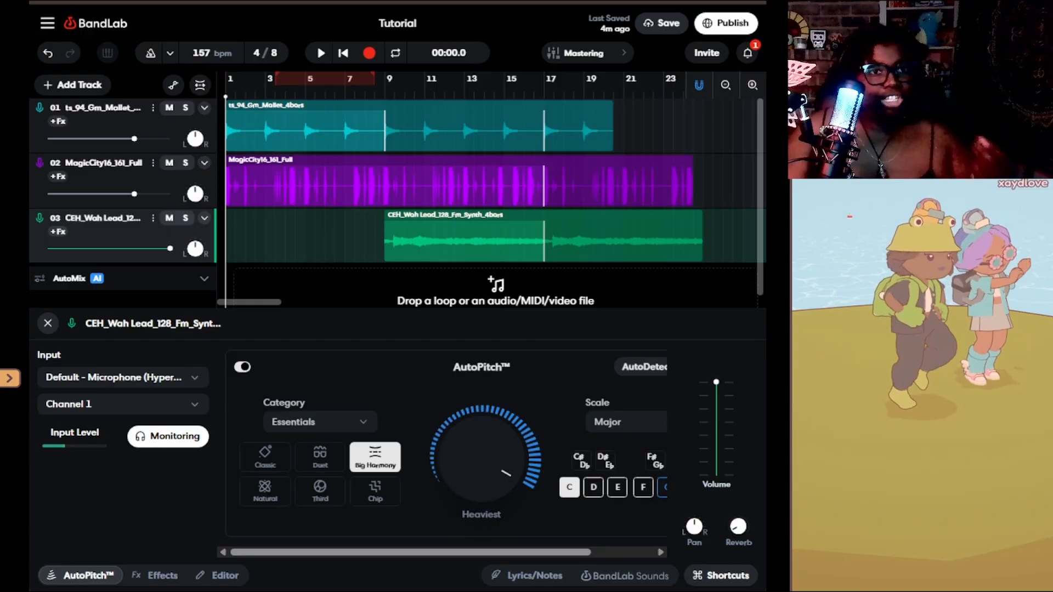
drag(482, 459, 482, 494)
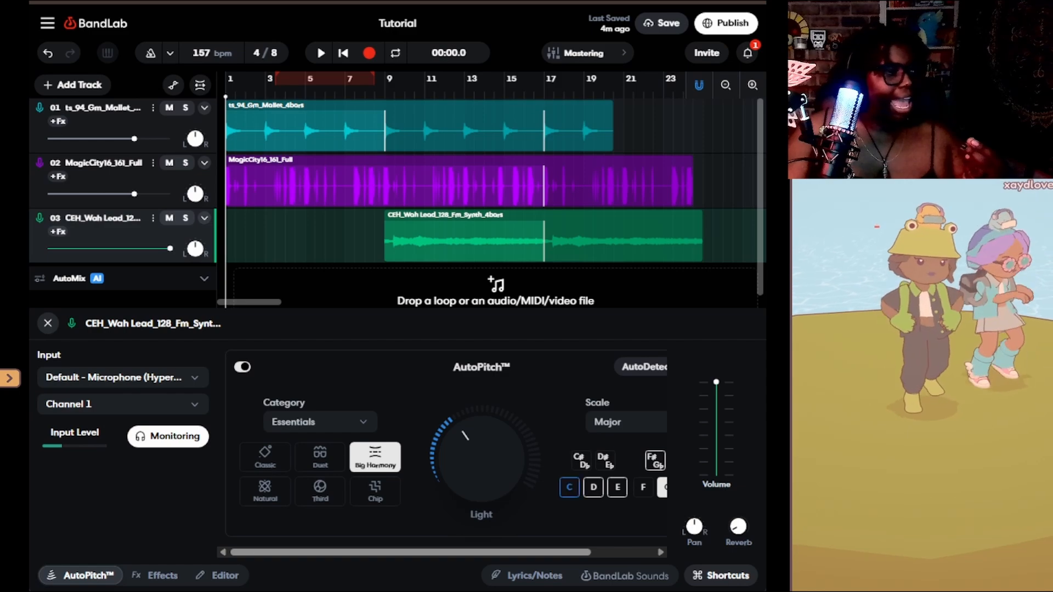
click(265, 491)
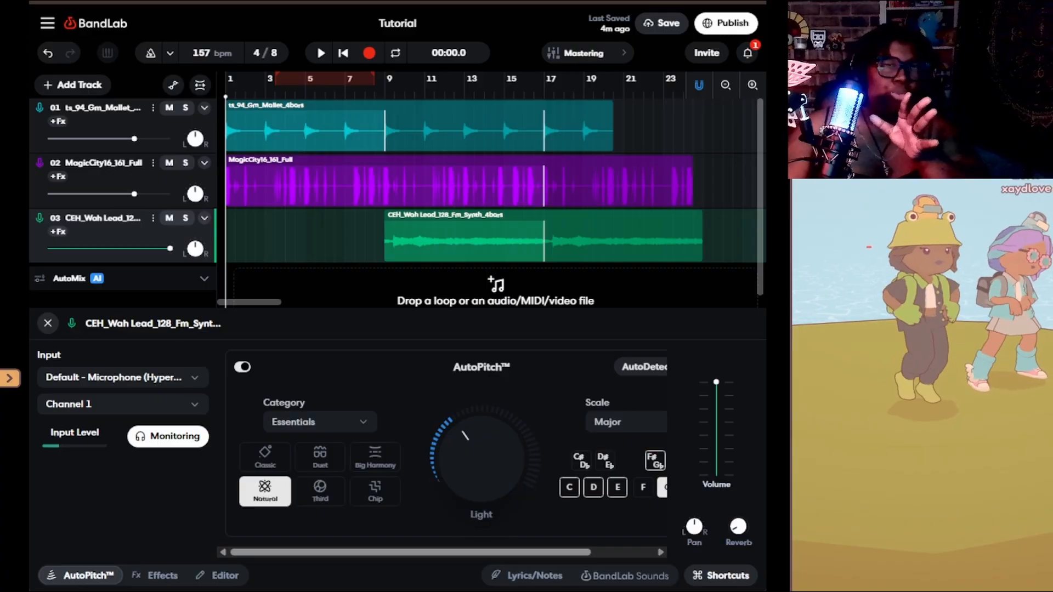
click(320, 492)
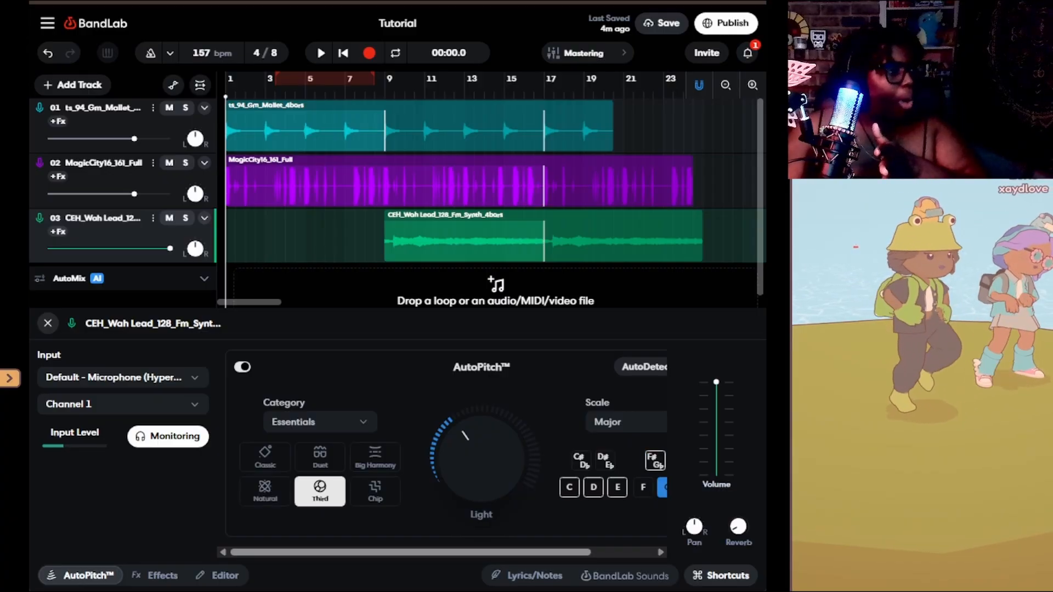
click(375, 491)
- Switch the AutoPitch category to Sci-Fi and try its Futurescape and Krafty presets
click(319, 422)
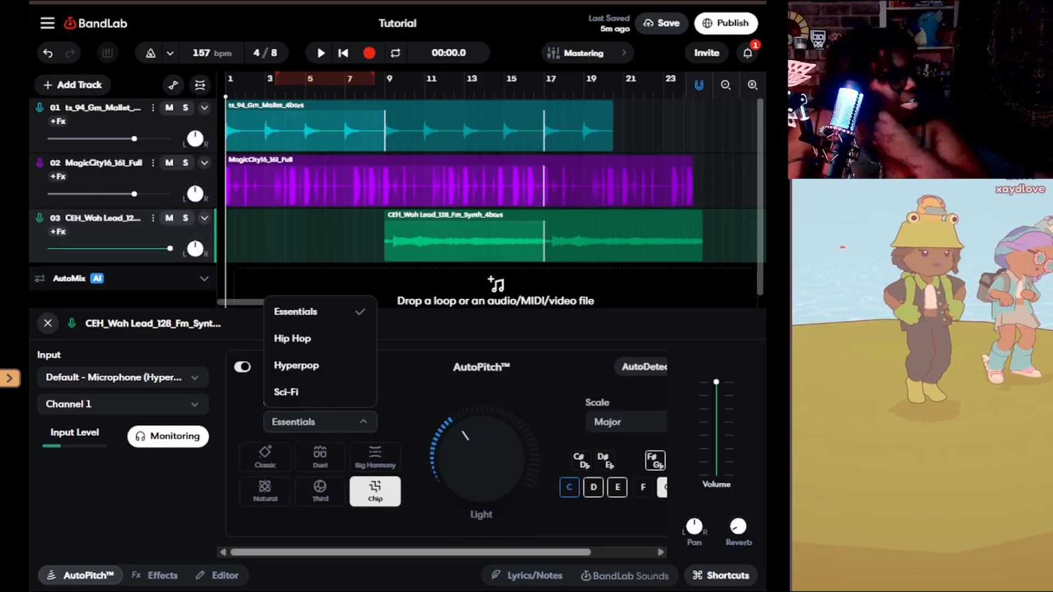
click(299, 392)
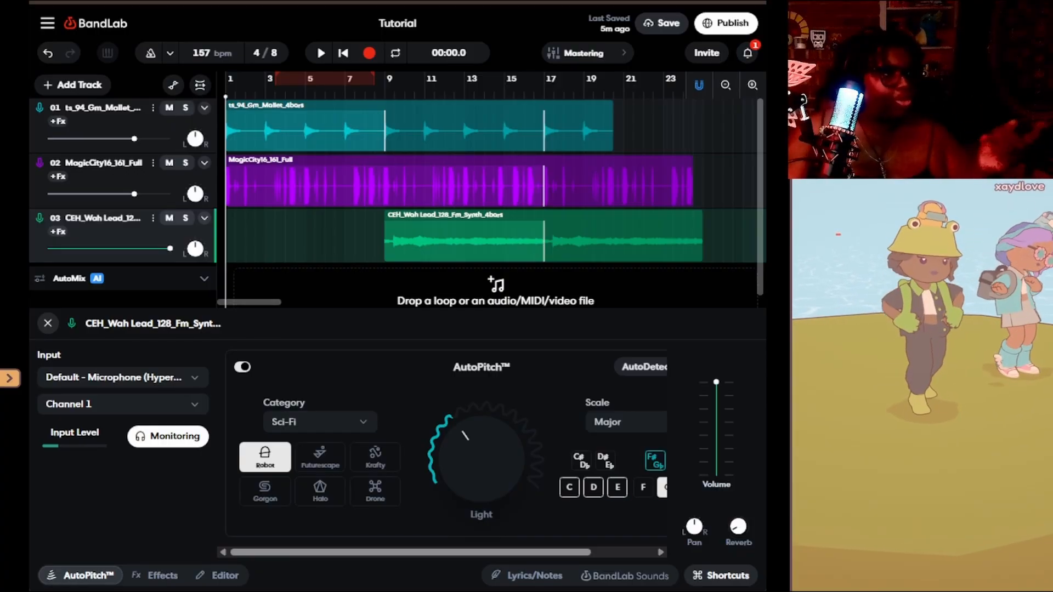
click(319, 458)
click(376, 457)
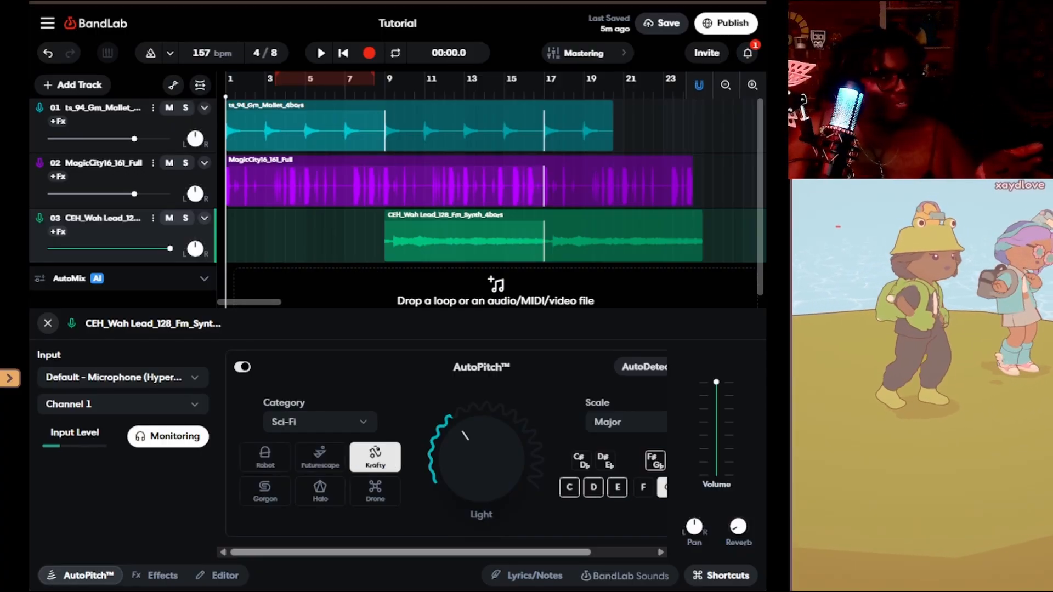
- Change the AutoPitch category to Hip Hop with the Modern Rap preset, and raise the effect strength to Heaviest
click(319, 422)
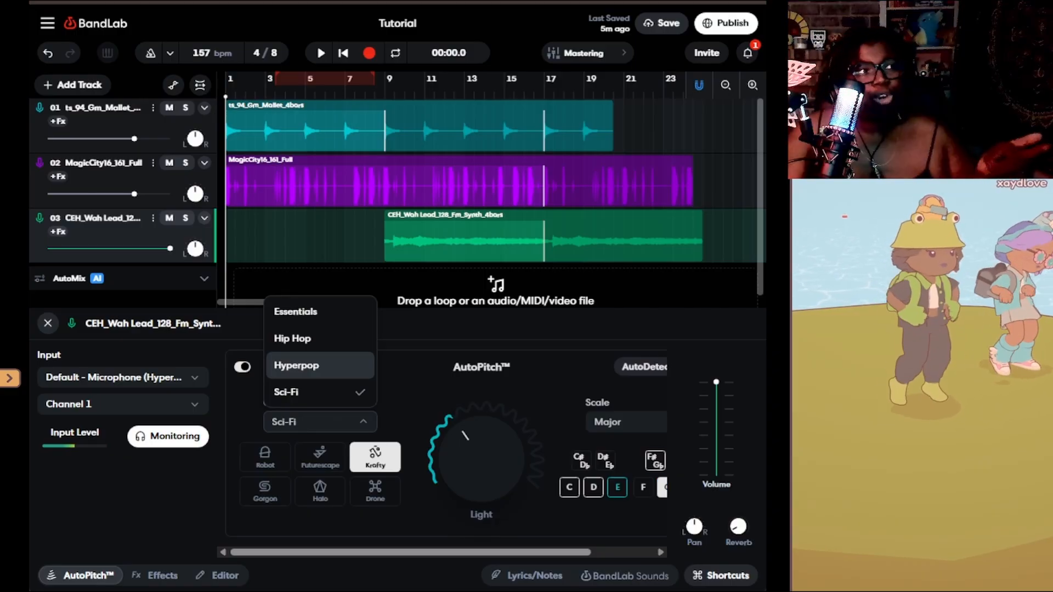
click(320, 338)
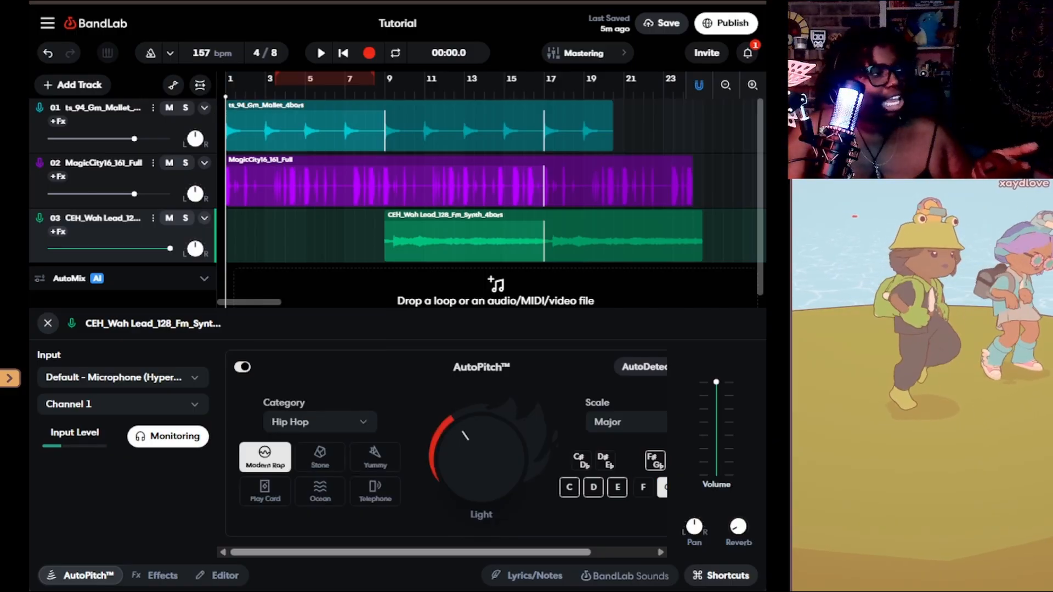
drag(482, 458, 481, 412)
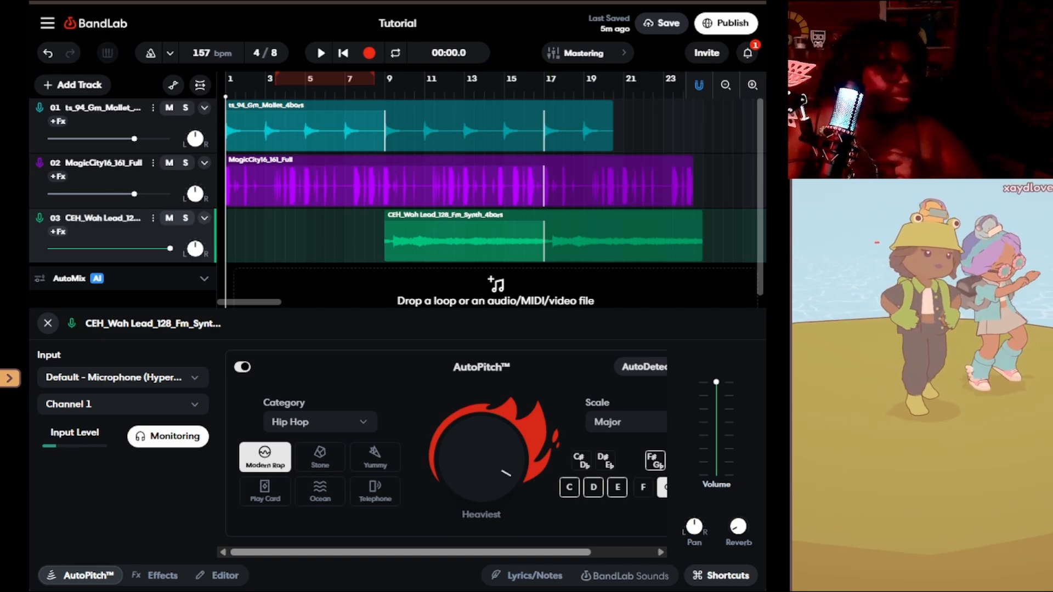
- Turn off AutoPitch and input monitoring for the CEH_Wah Lead track
click(243, 368)
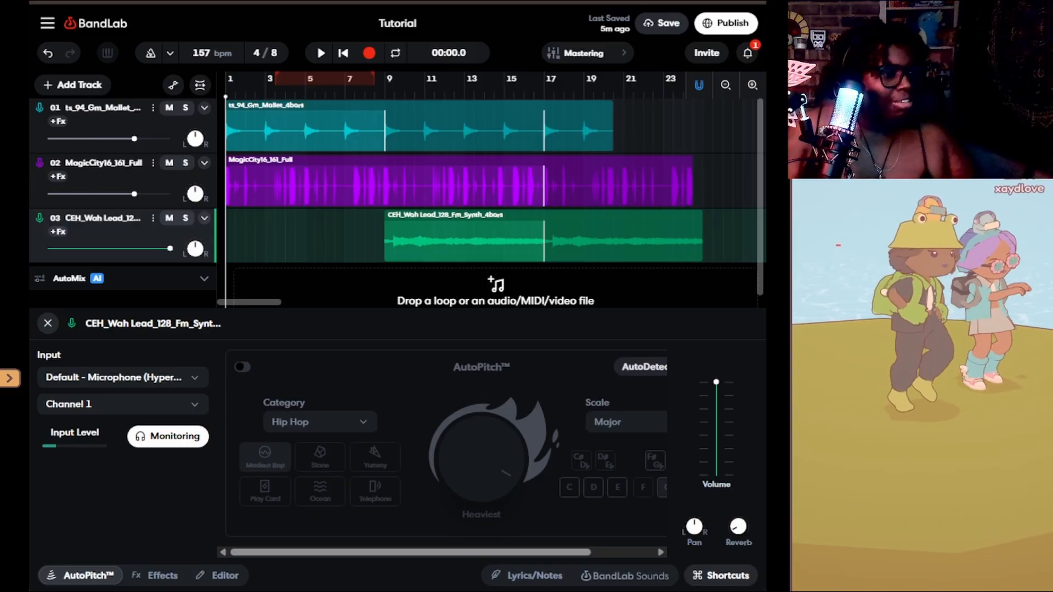
click(168, 437)
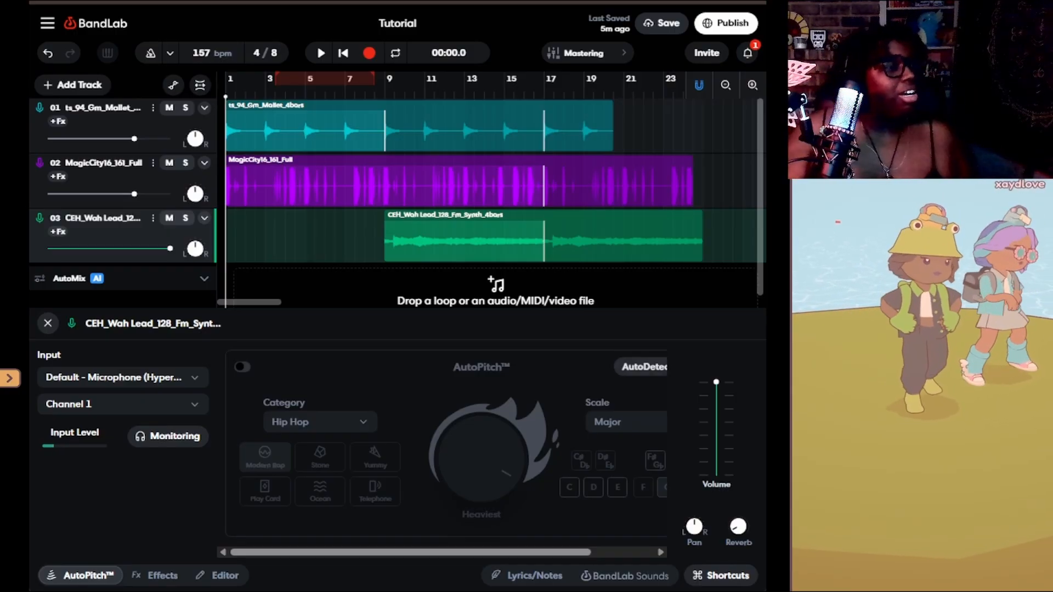
- Run AutoDetect Key in AutoPitch and close the result without applying the key
drag(472, 552, 535, 552)
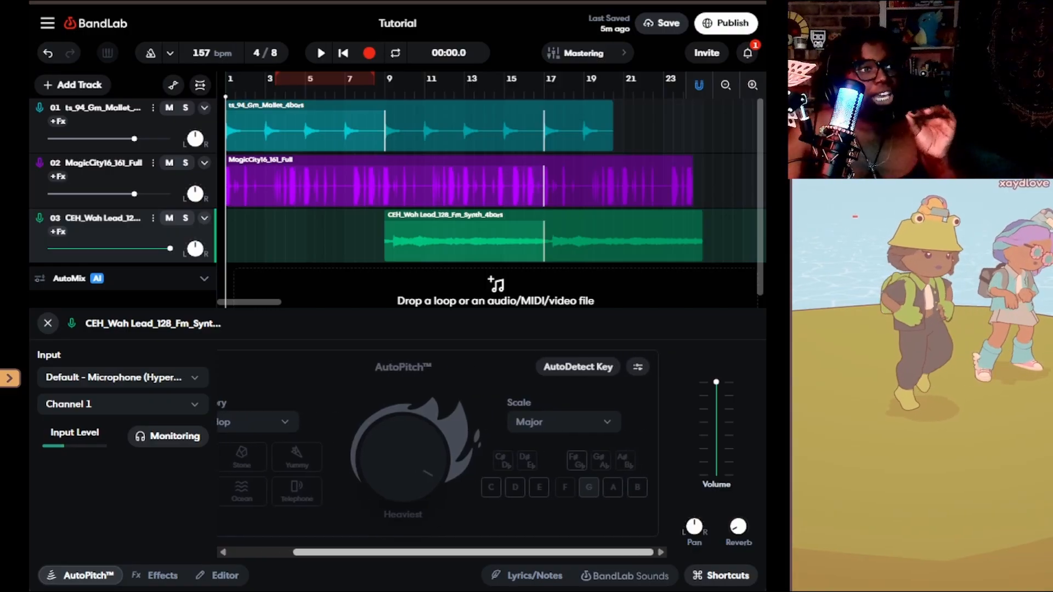
click(578, 367)
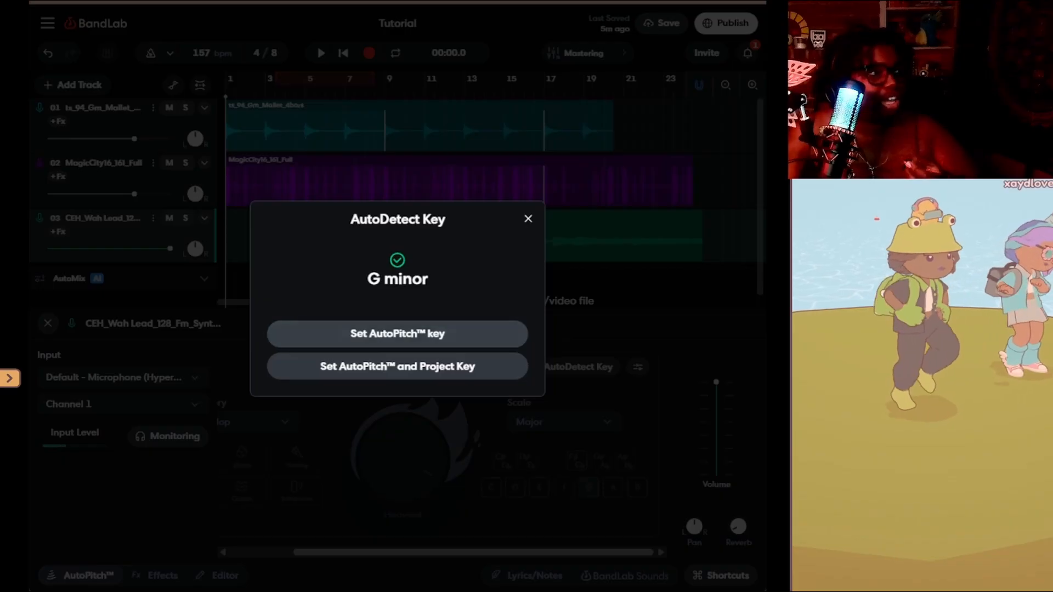
click(528, 219)
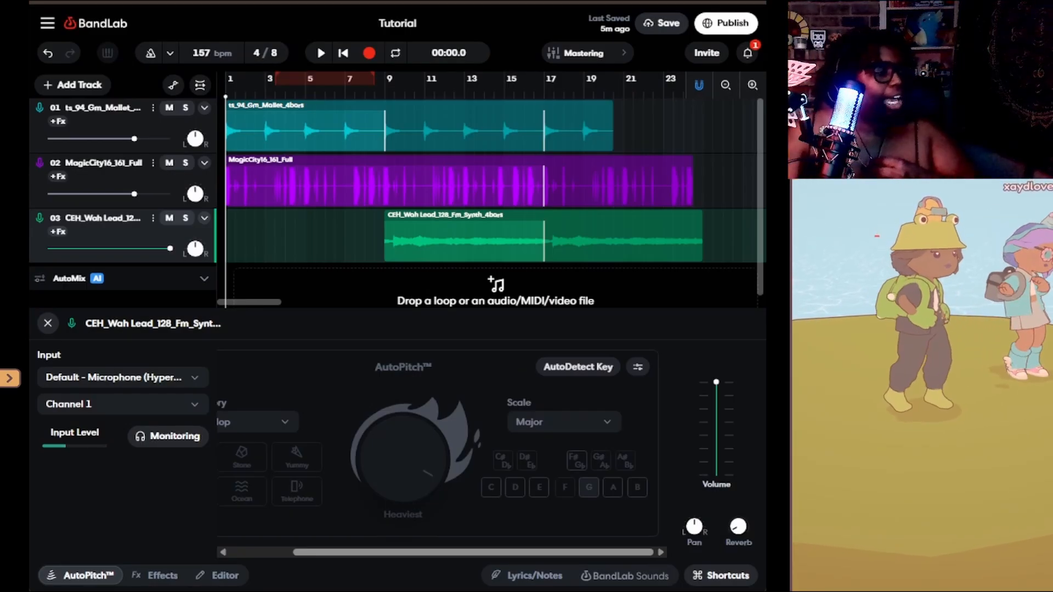
- Browse the Tones, Trending and Vocals effect presets for the MagicCity16_161_Full track and apply Bumps Everytime
click(156, 576)
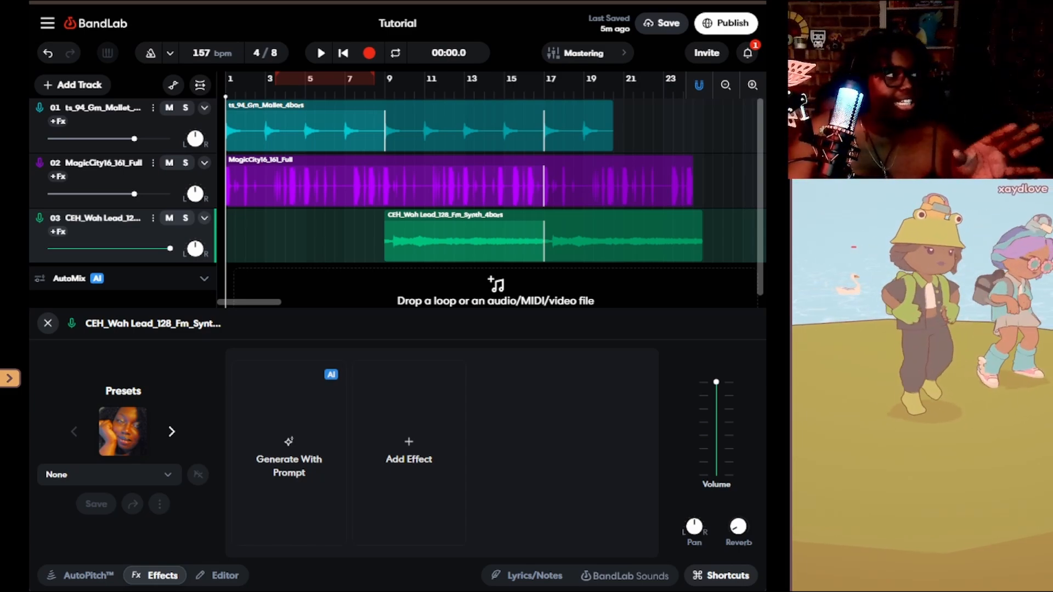
click(110, 178)
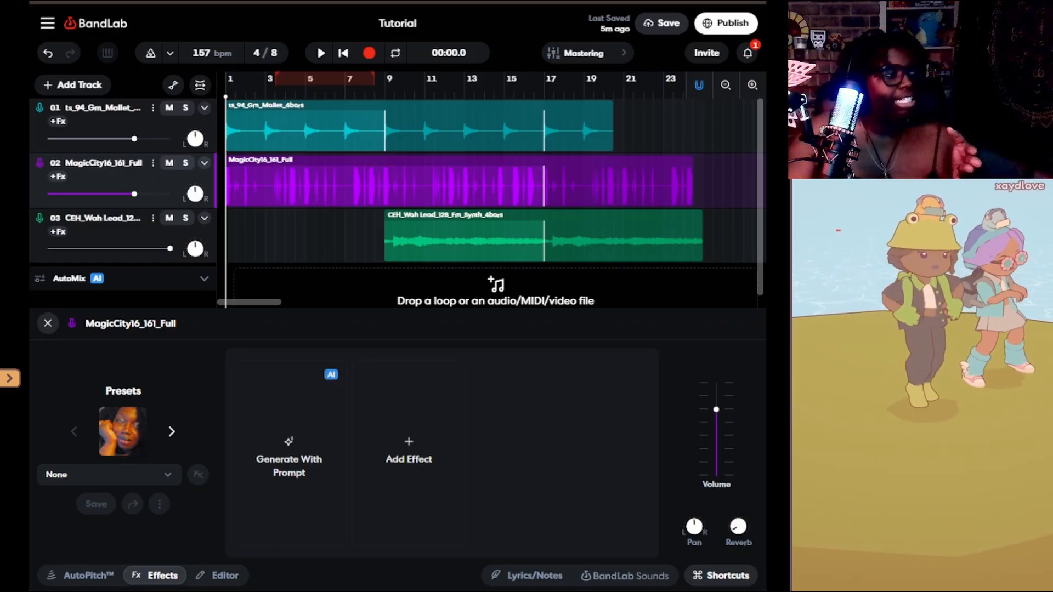
click(109, 475)
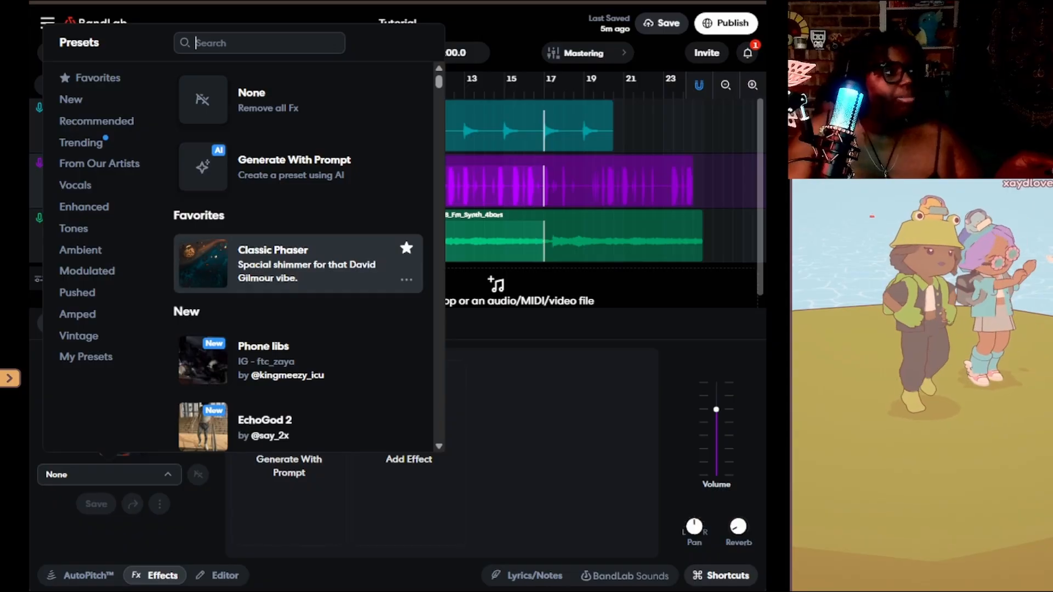
scroll(296, 286, down, 1)
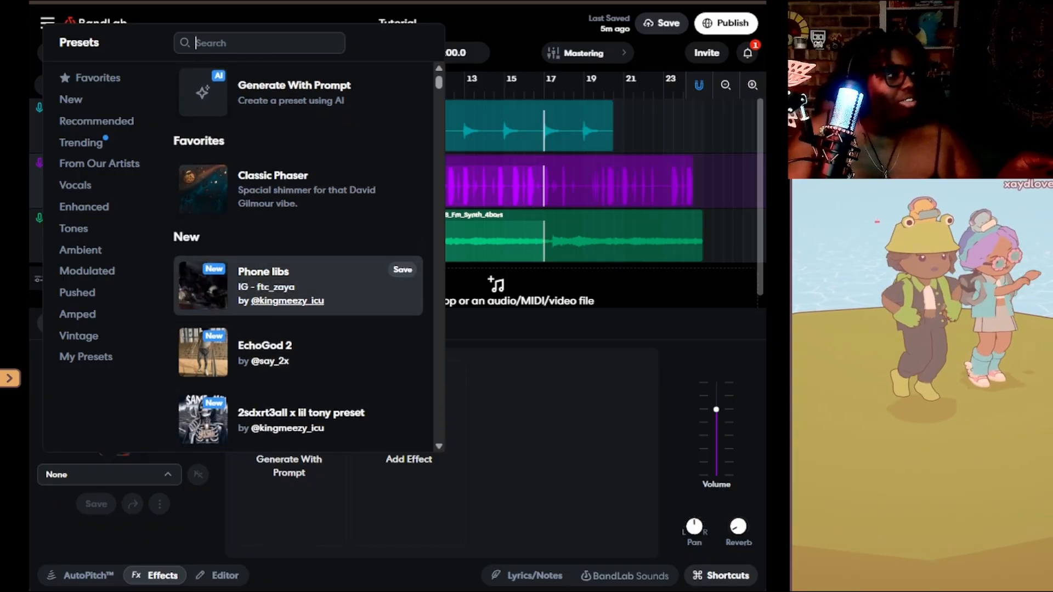
click(73, 228)
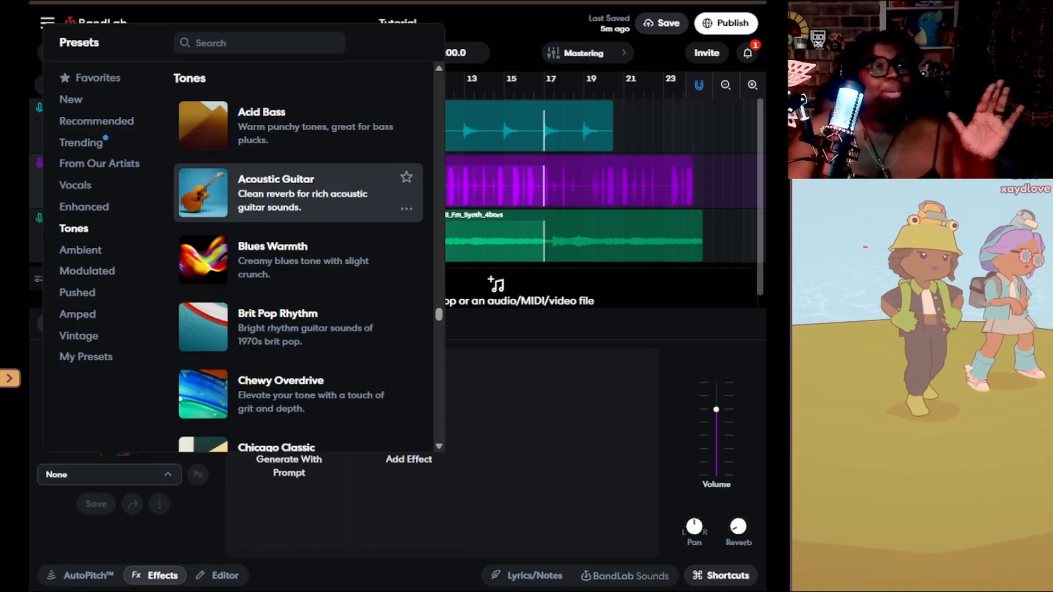
click(81, 142)
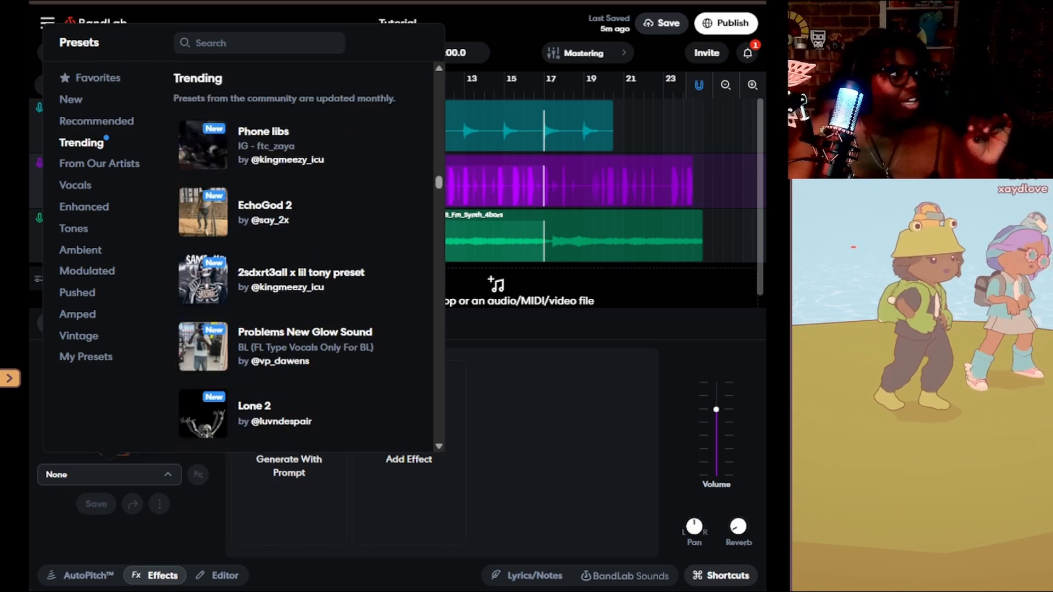
scroll(302, 264, down, 5)
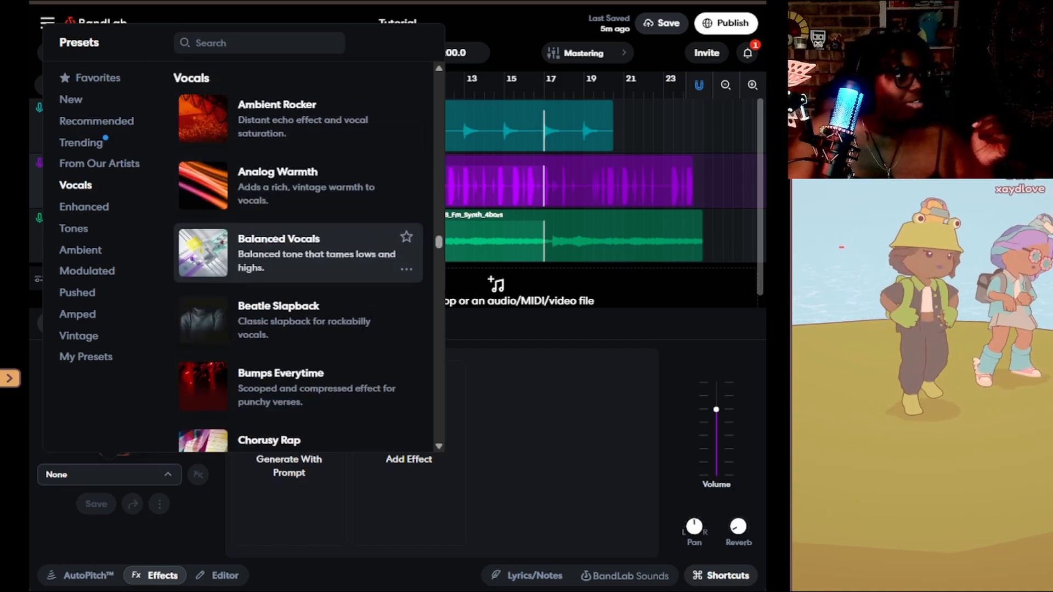
click(285, 220)
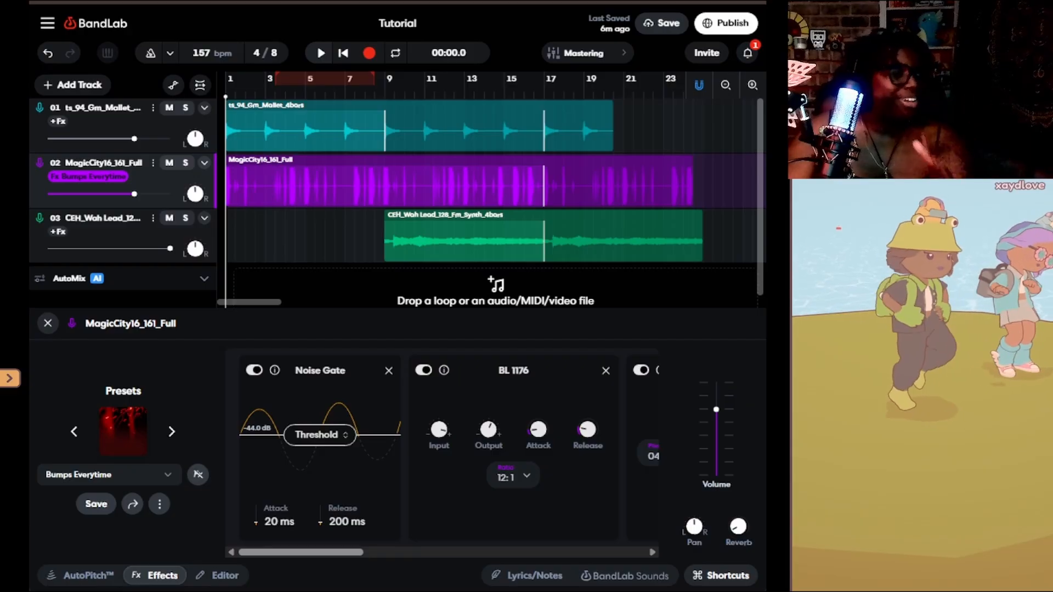
- Play back the arrangement to hear the Bumps Everytime preset on the MagicCity16_161_Full track
key(space)
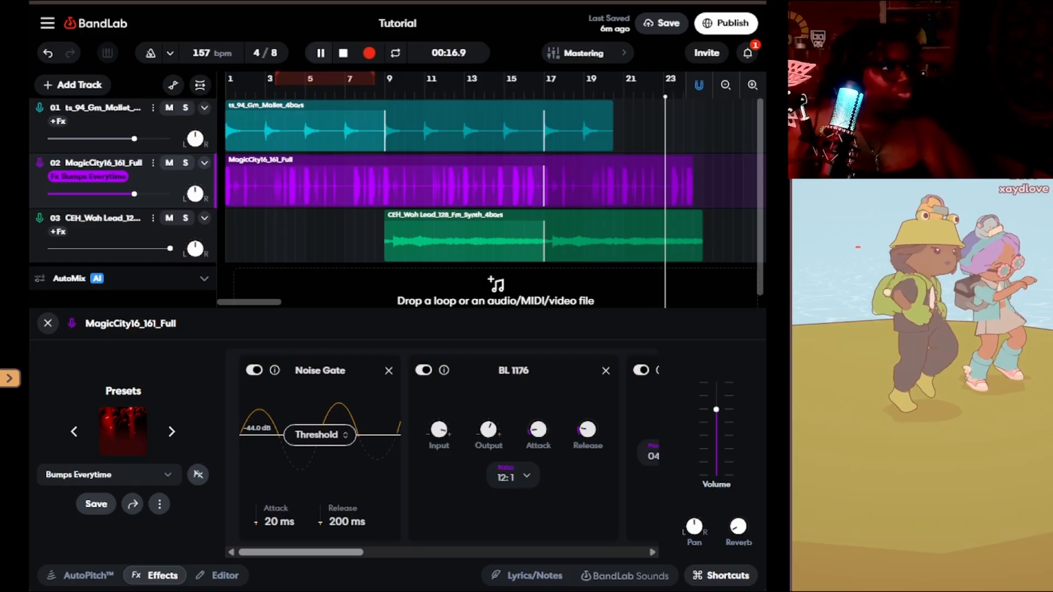
key(space)
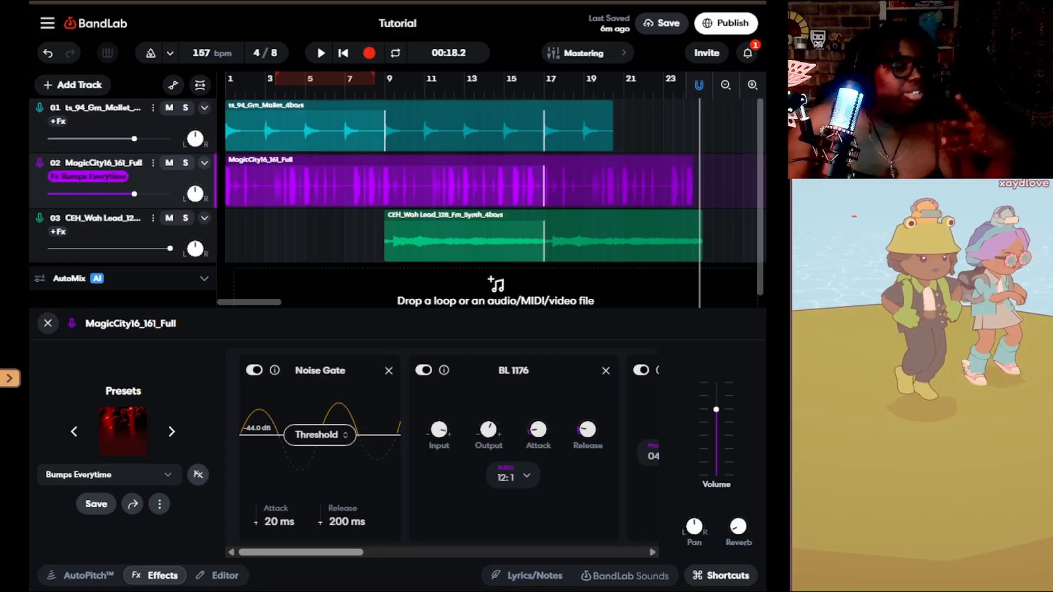
- In the editor, reset the CEH_Wah Lead region's pitch and playback rate, and set its region gain to +5.0 dB
click(218, 575)
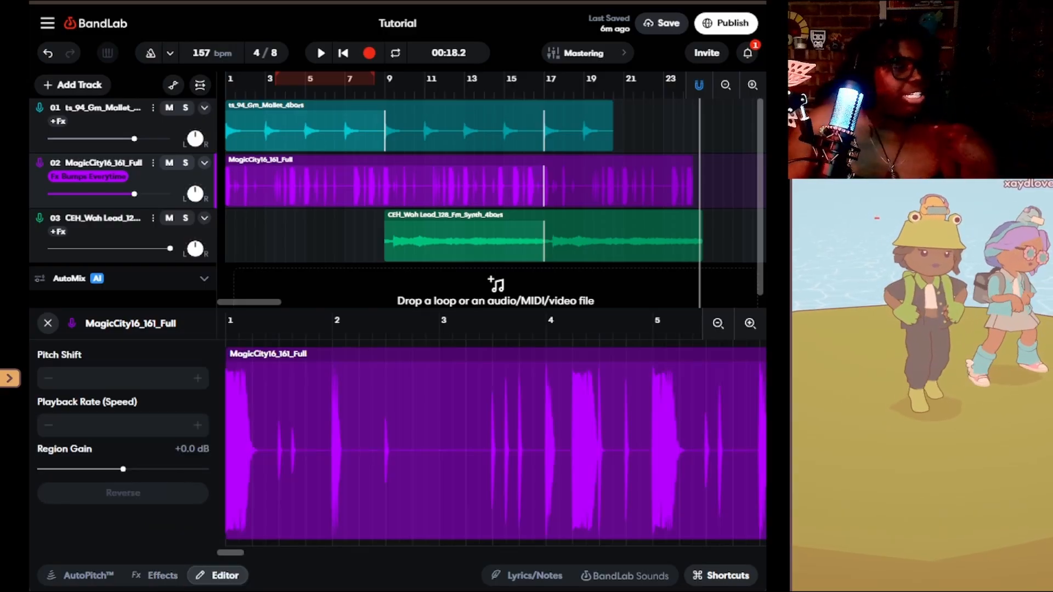
click(466, 235)
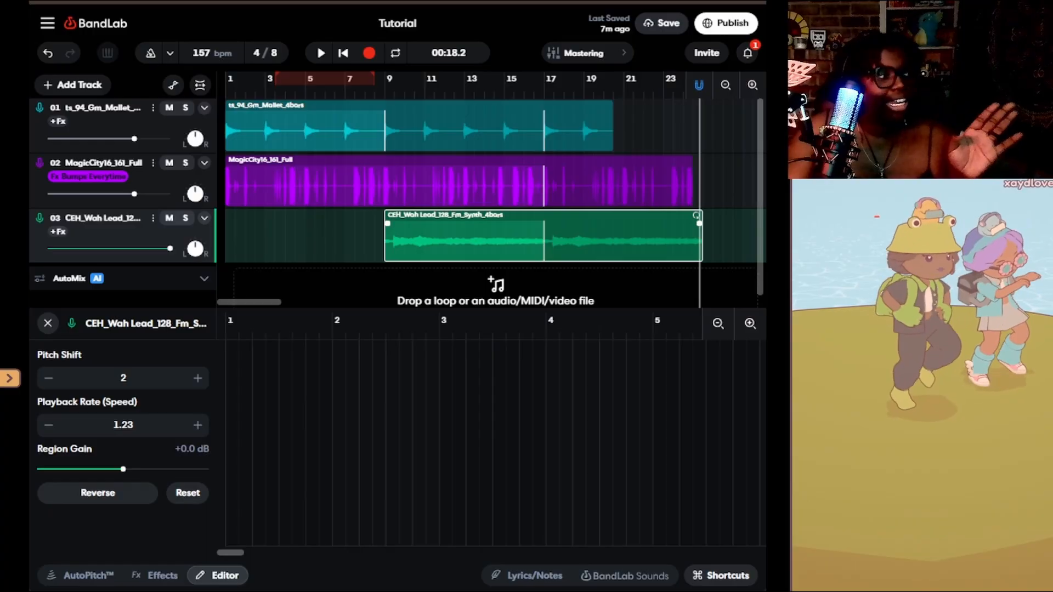
click(188, 493)
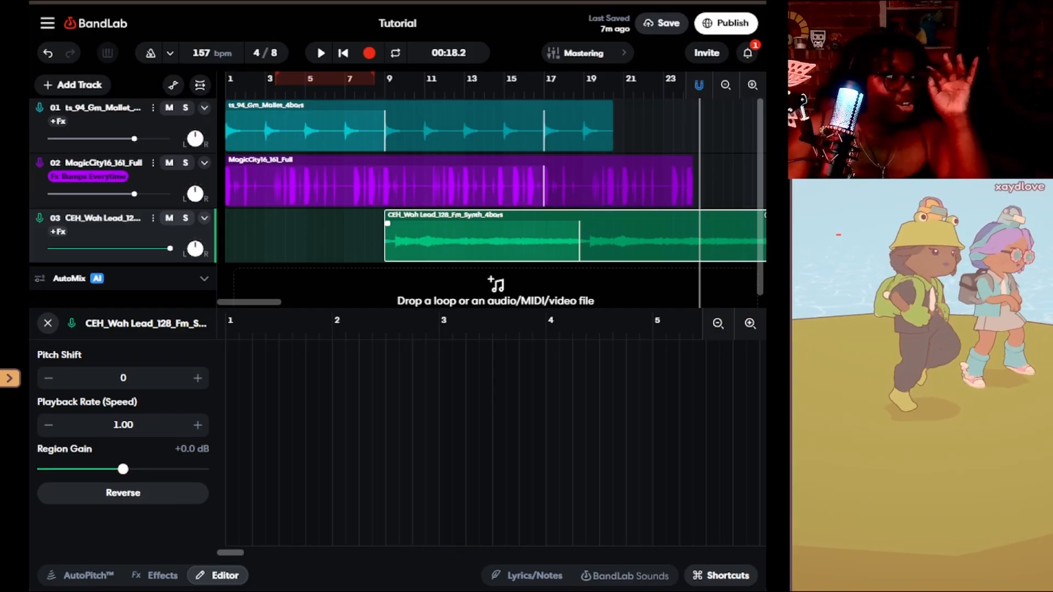
drag(123, 469, 127, 470)
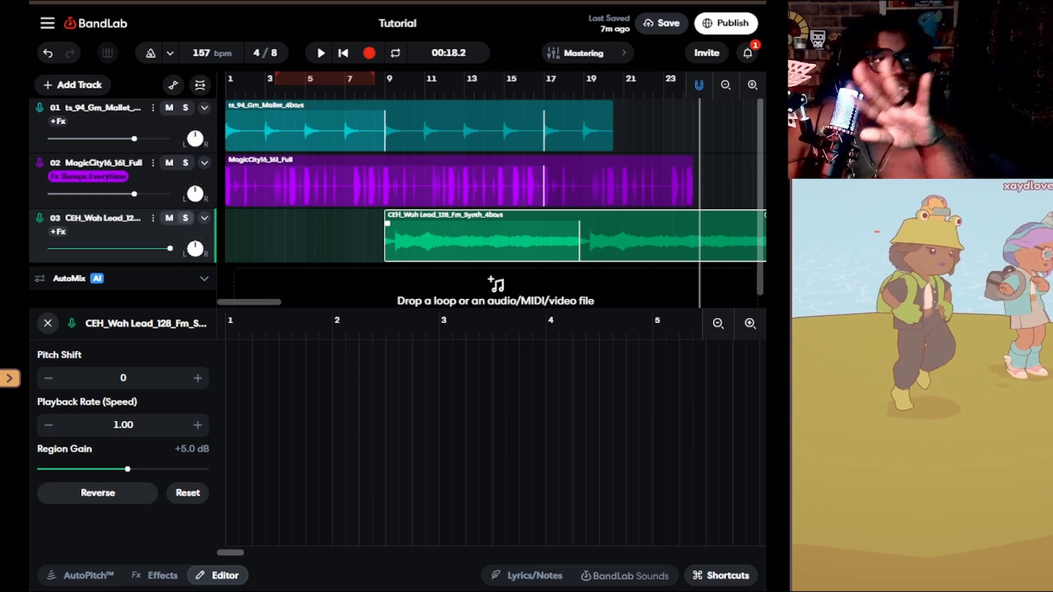
- Collapse and expand the CEH_Wah Lead track, and mute and unmute it
click(204, 218)
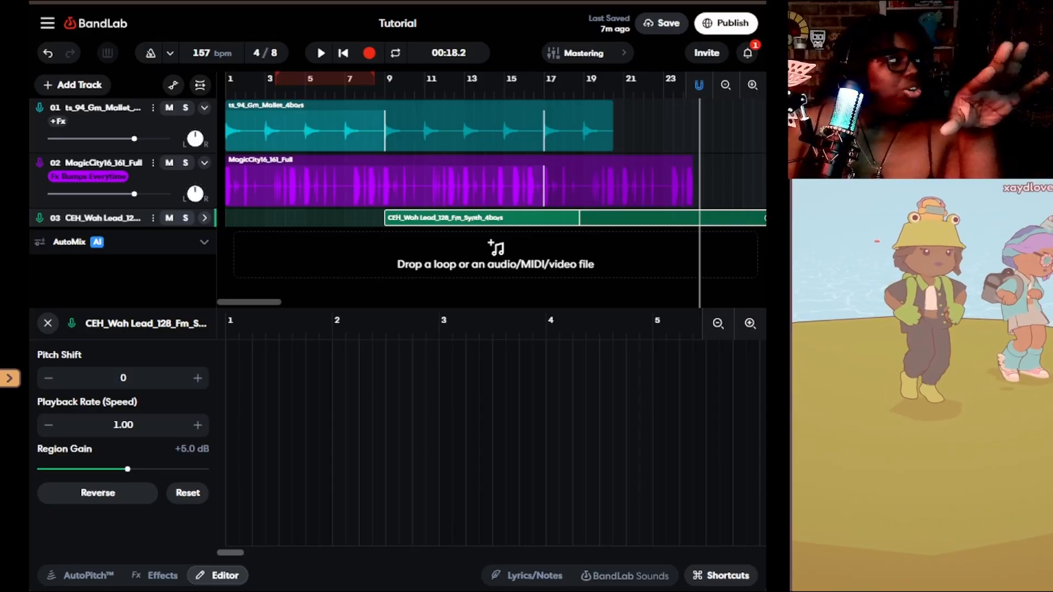
click(205, 217)
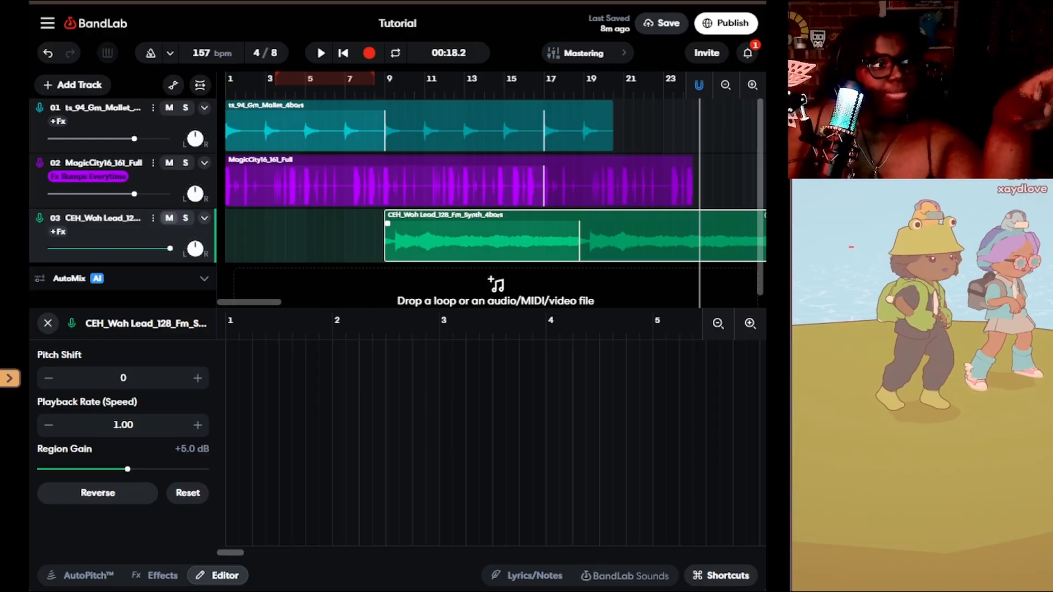
key(m)
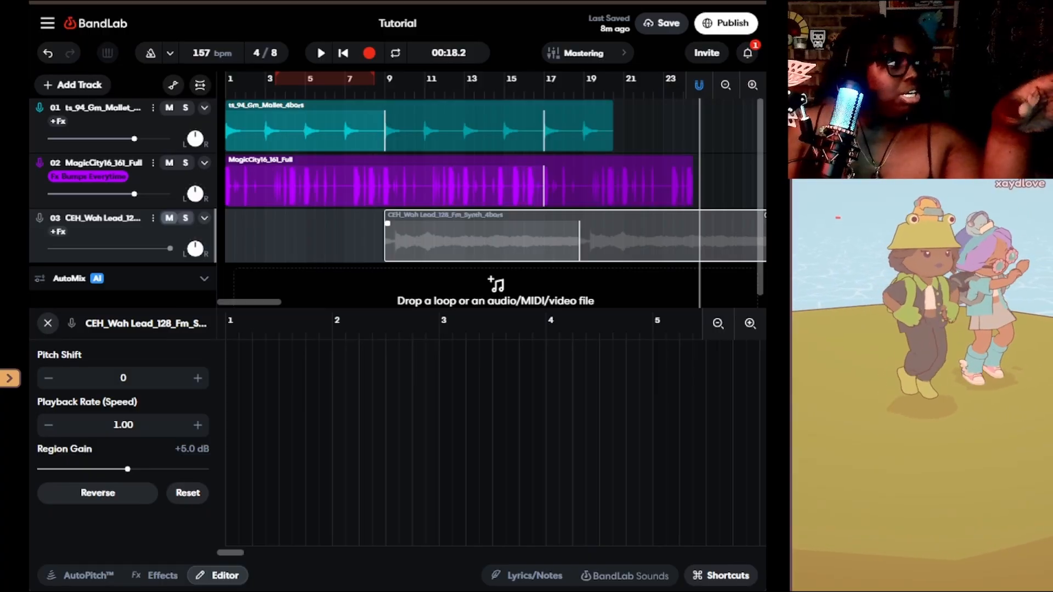
key(m)
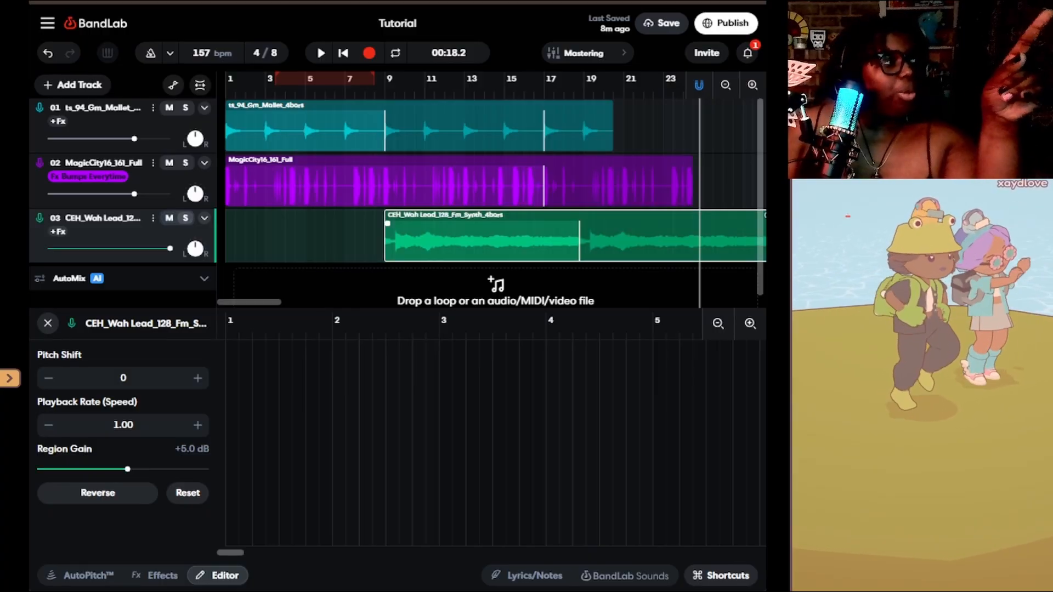
- Solo the CEH_Wah Lead track and play its region from bar 9
key(s)
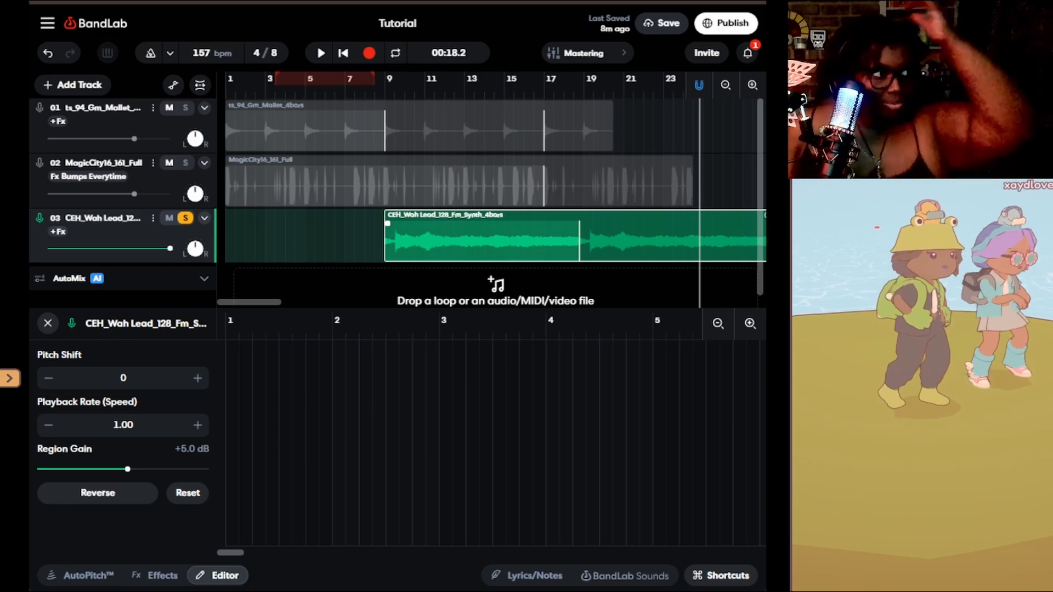
key(space)
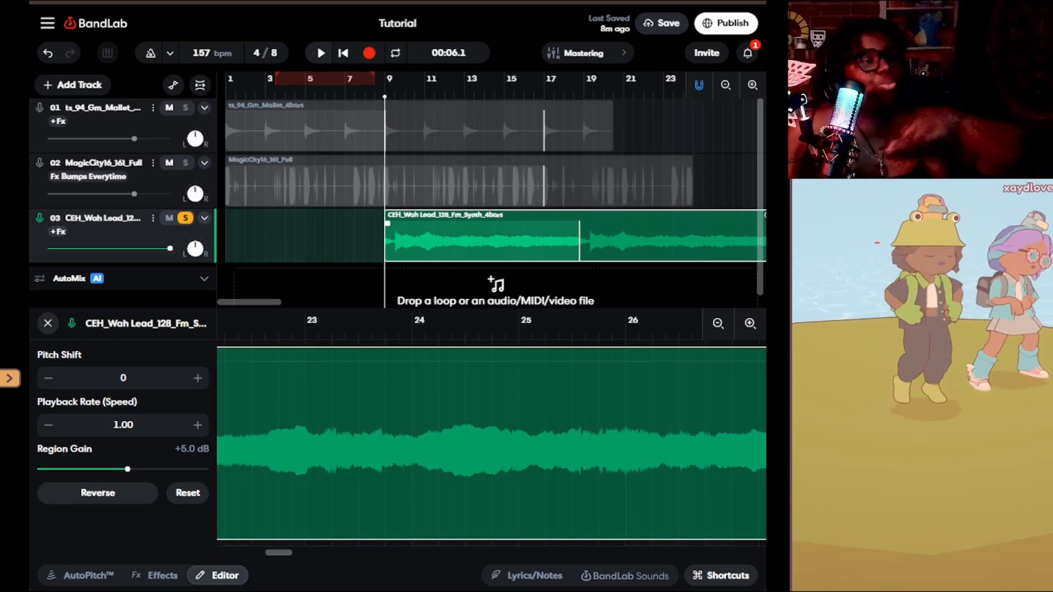
key(space)
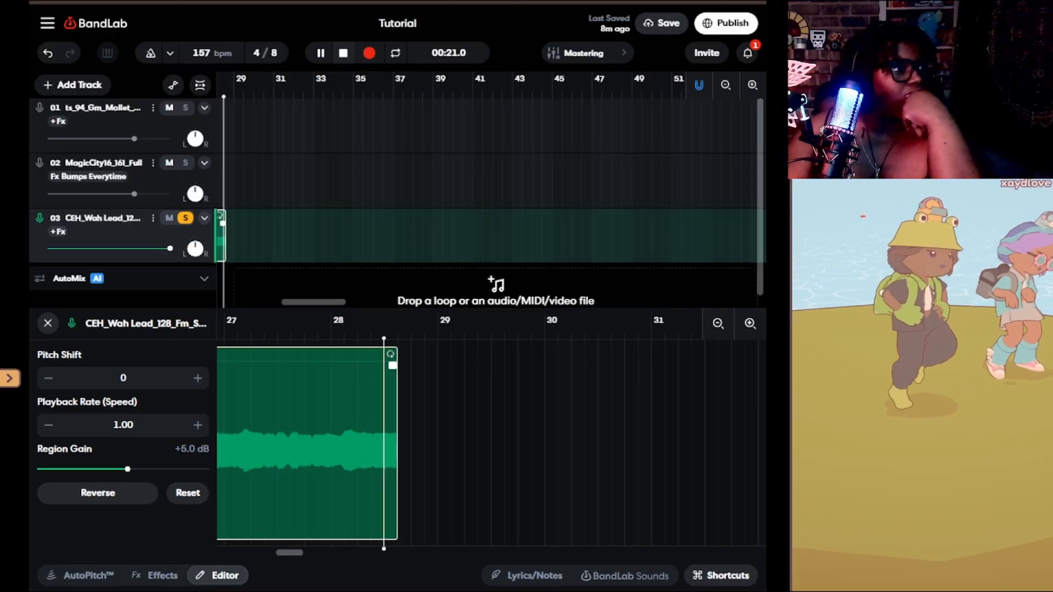
key(space)
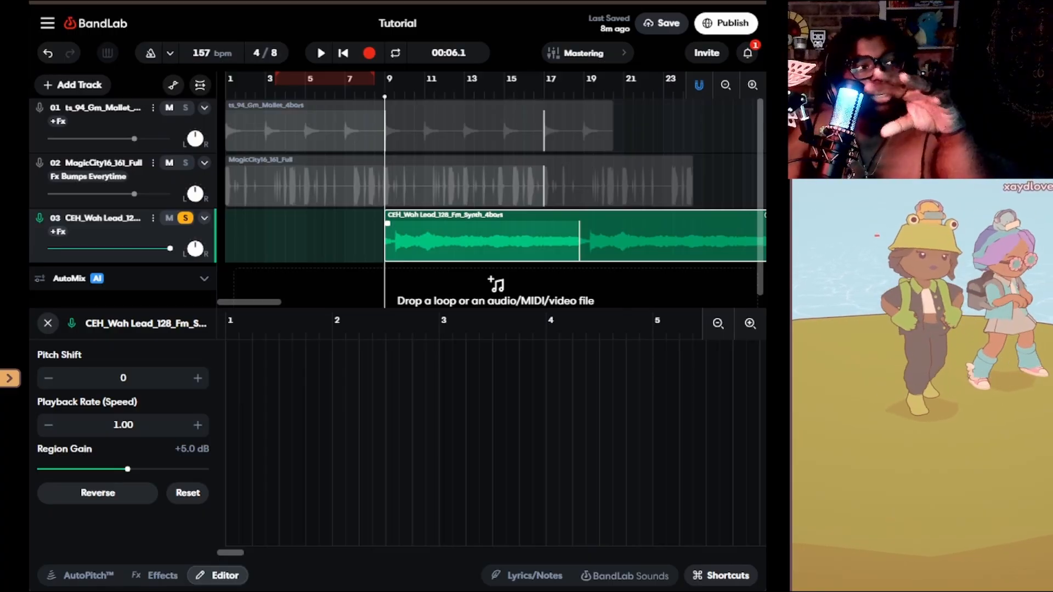
- Switch between the CEH_Wah Lead track's effects and editor views, and undo the region gain change and the pitch and speed reset
key(f)
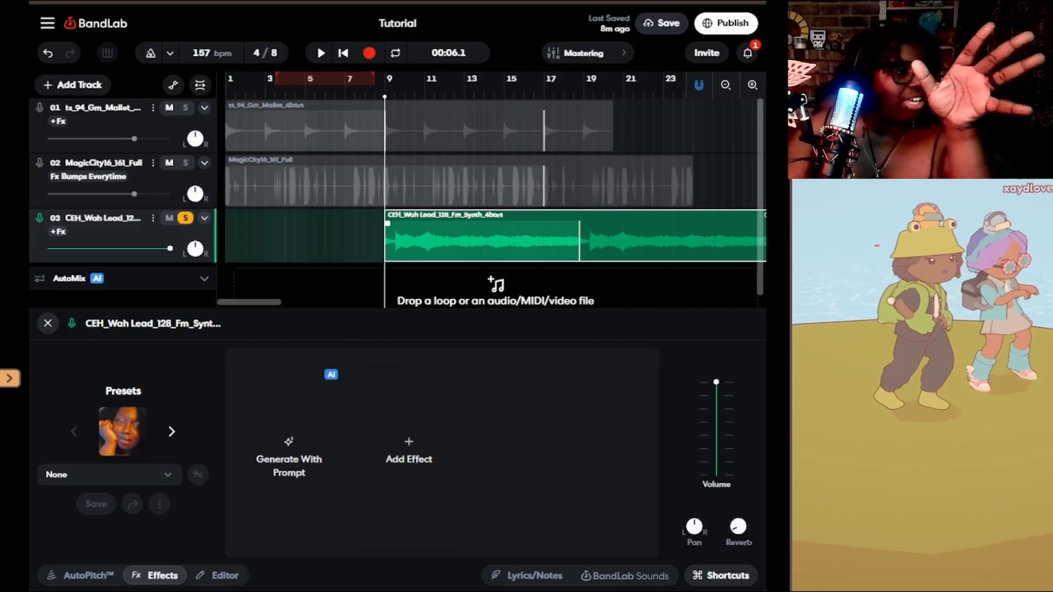
key(e)
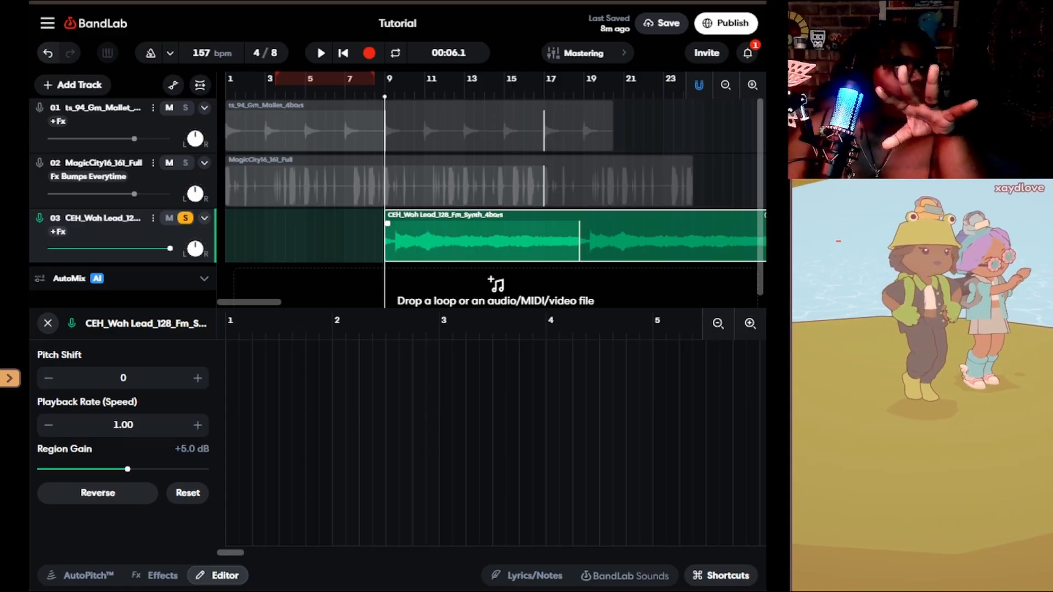
key(ctrl+z)
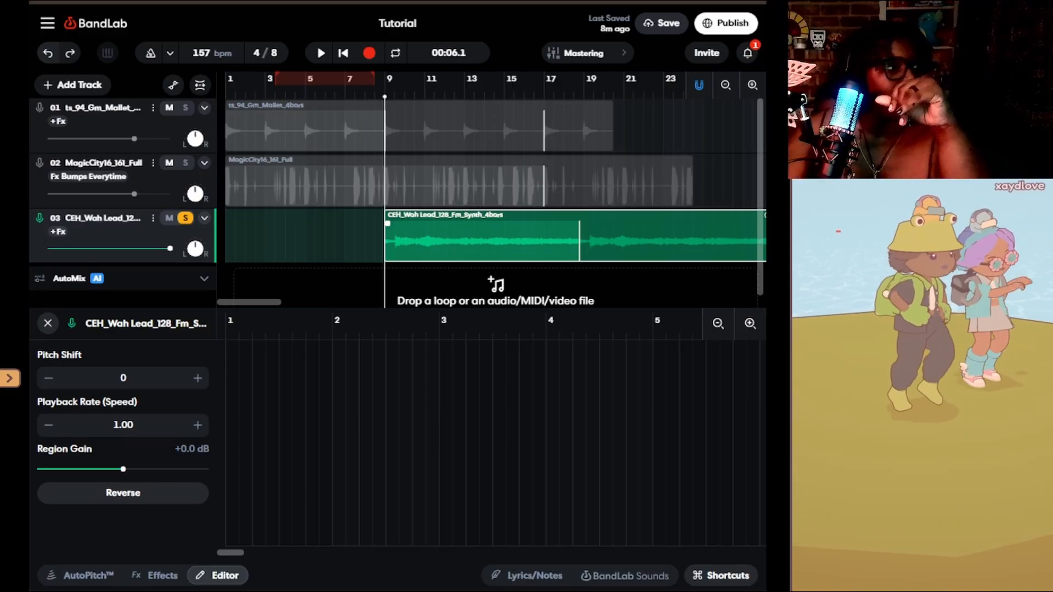
key(ctrl+z)
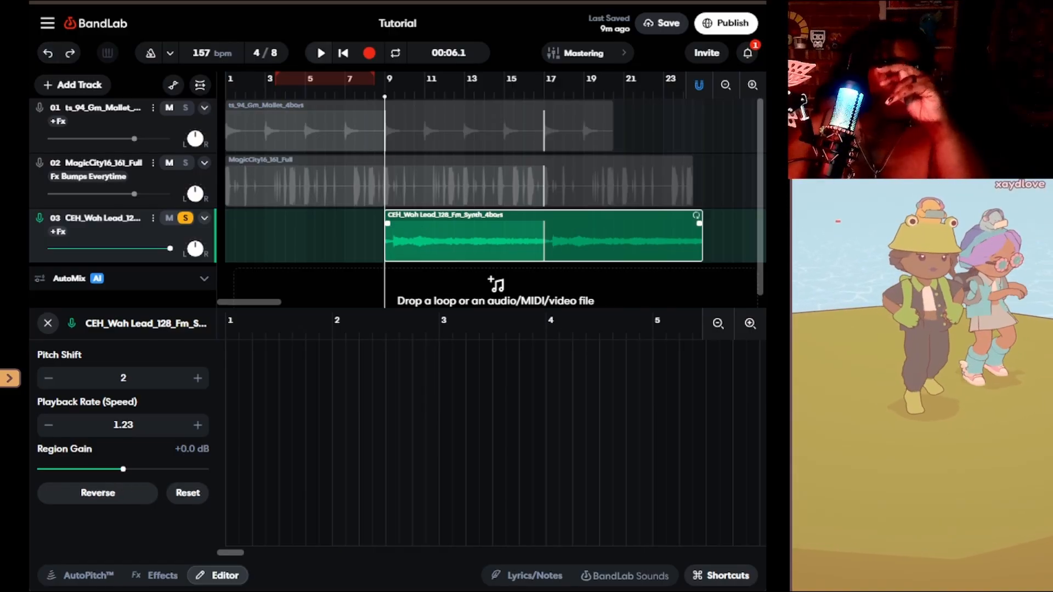
- Play the soloed CEH_Wah Lead track and apply the Classic Phaser preset from the favorites
key(space)
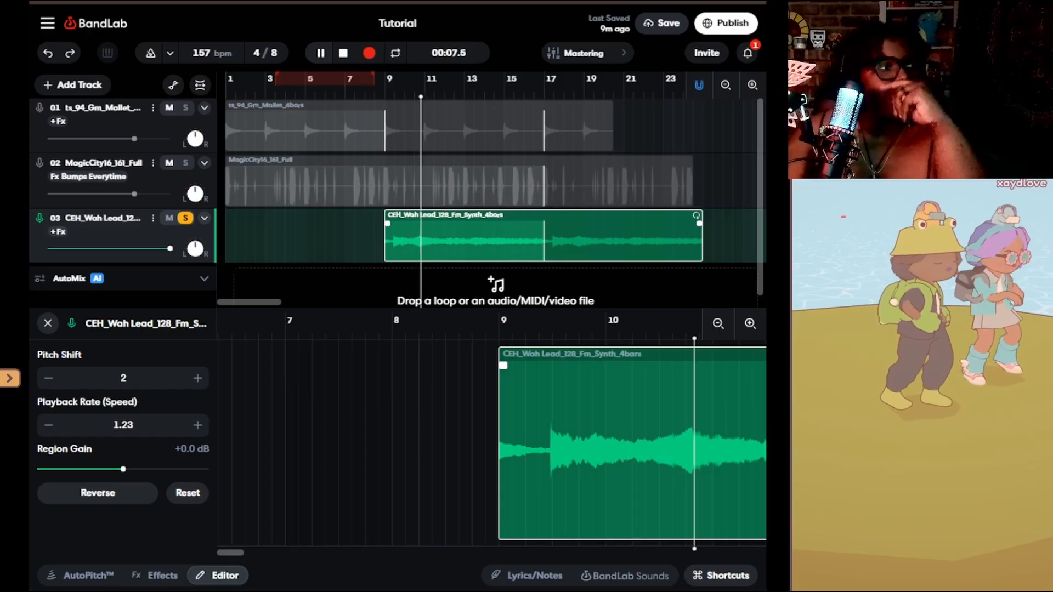
click(155, 575)
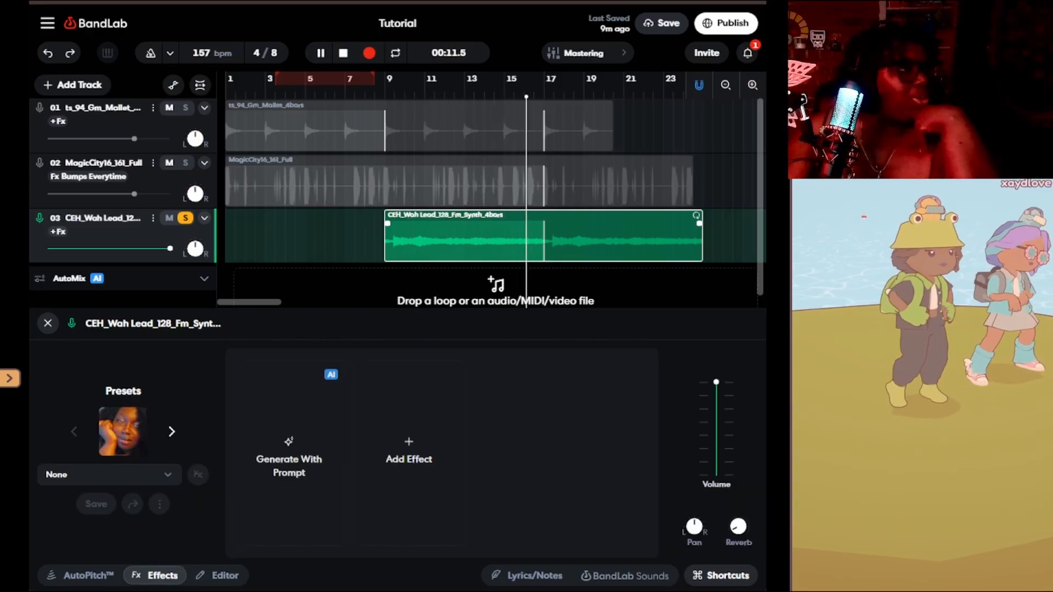
click(110, 475)
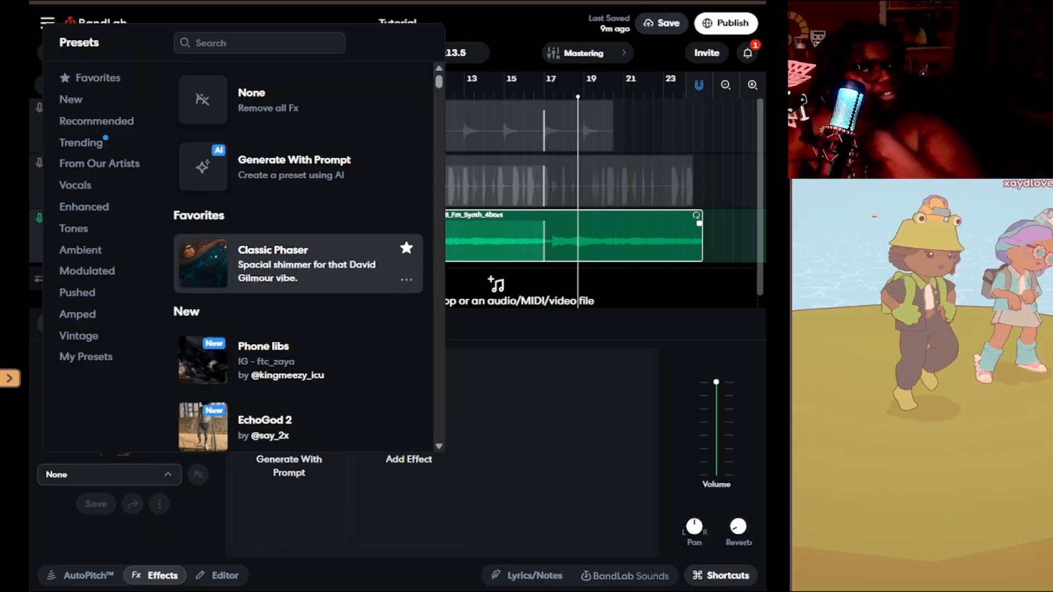
click(299, 264)
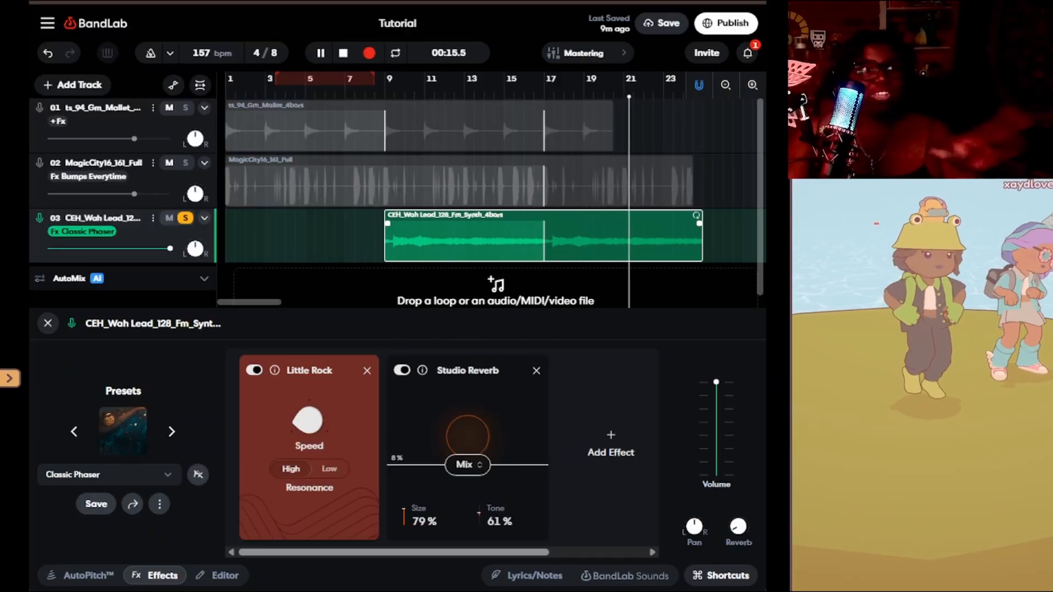
- Turn off solo on the CEH_Wah Lead track and play the whole arrangement from the beginning
click(726, 85)
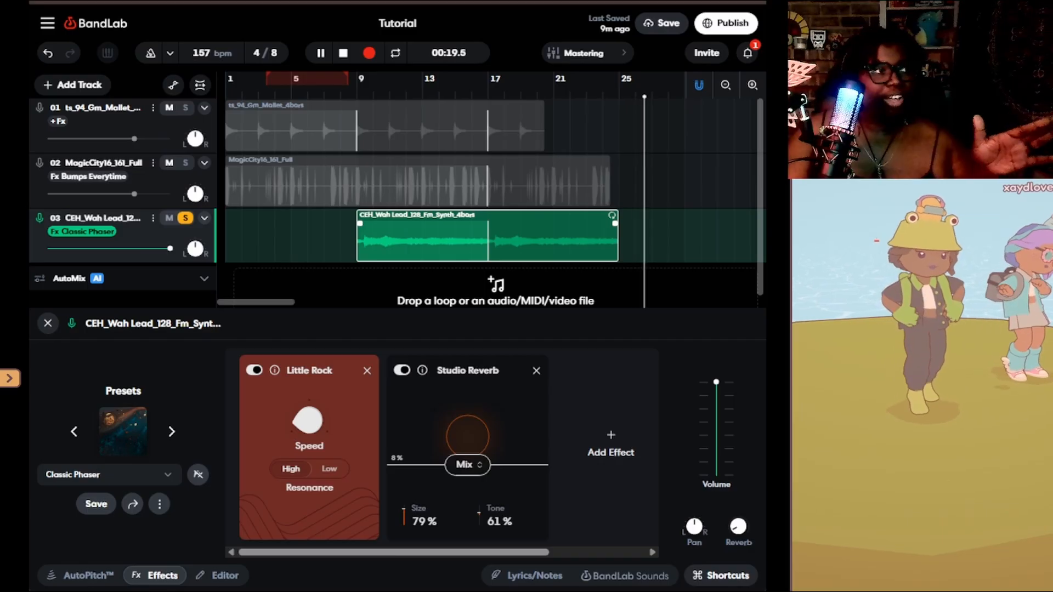
click(186, 218)
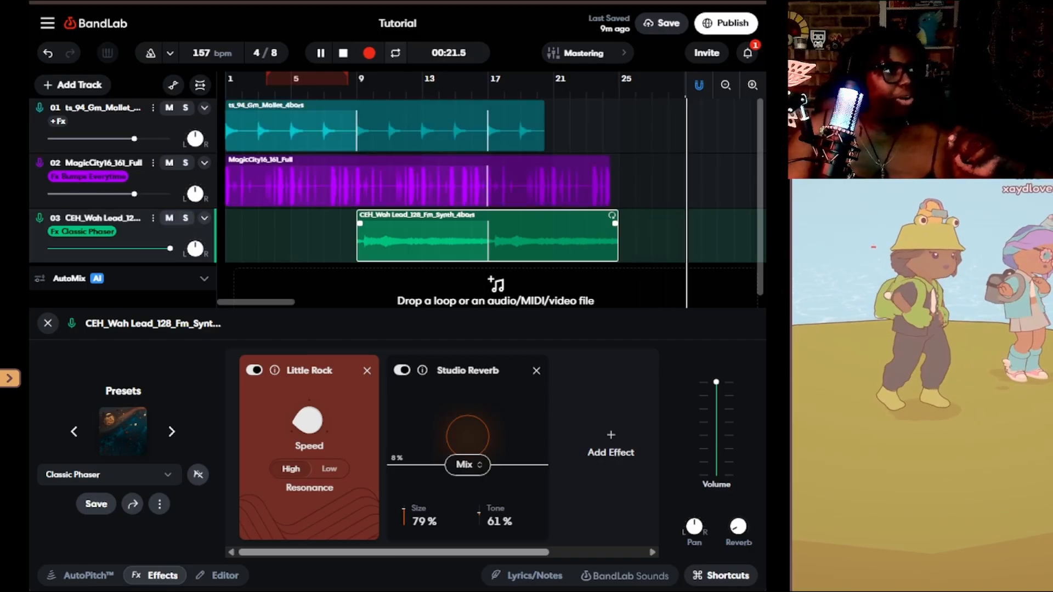
key(Return)
key(Return)
key(space)
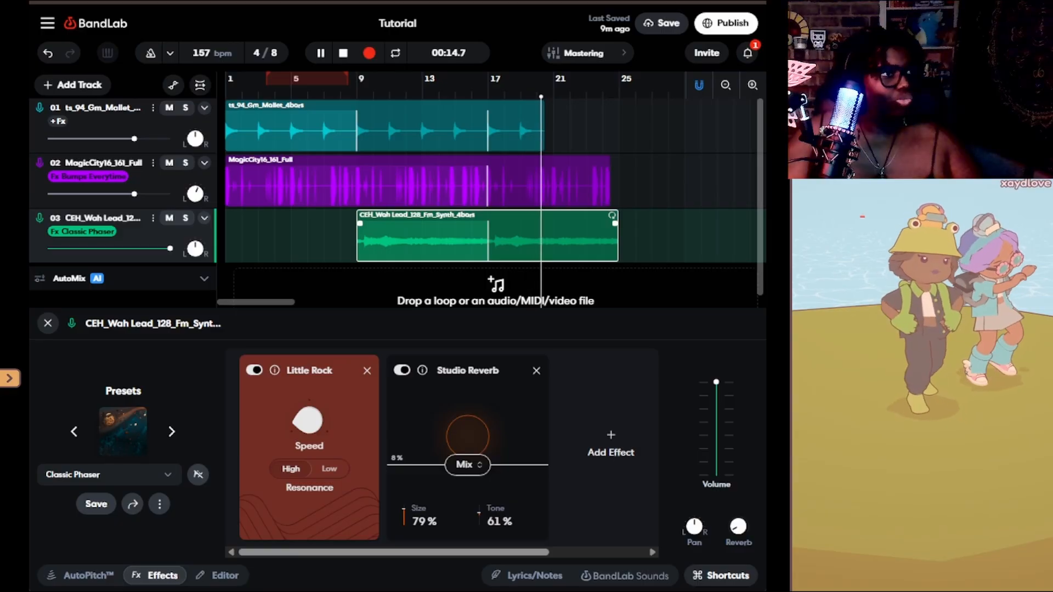
- Extend the looped ts_94_Gm_Mallet_4bars region to about bar 31 and stop playback
drag(539, 106, 714, 106)
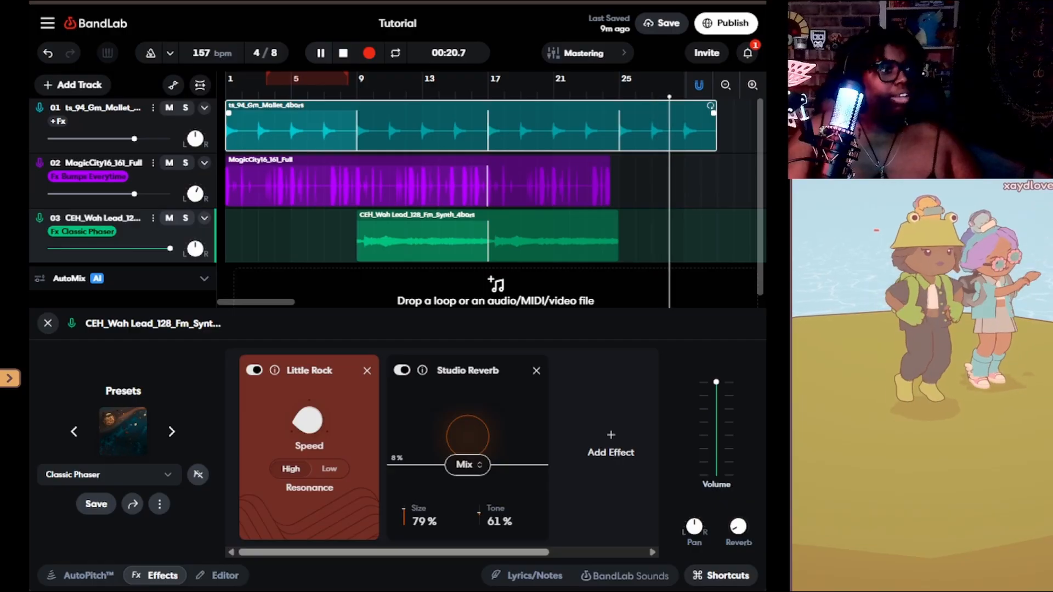
key(space)
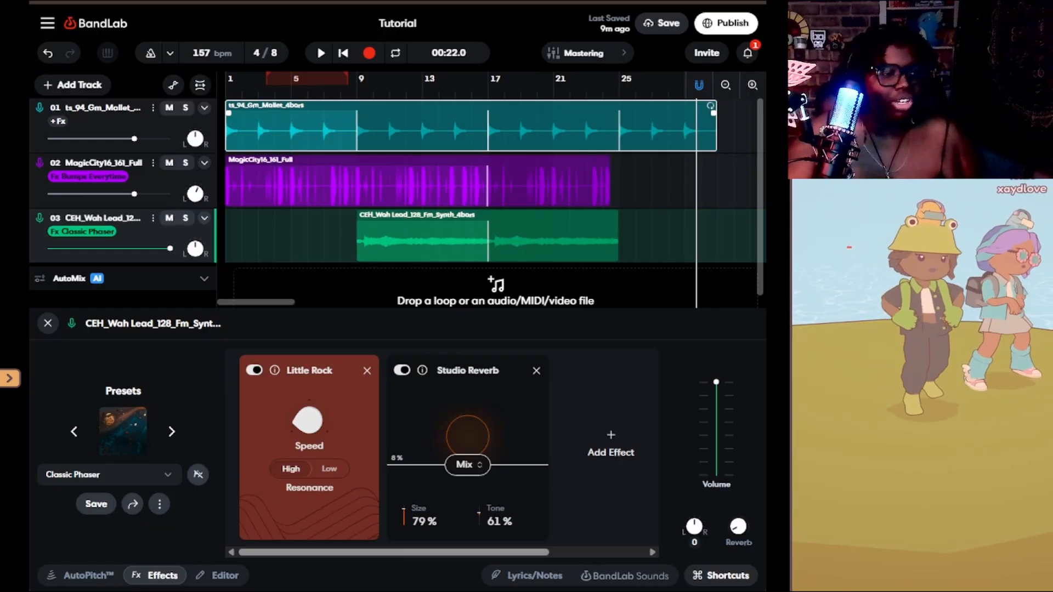
- Try the CEH_Wah Lead track's pan control, reset it to center, and raise the track's reverb send past halfway
mouse_move(695, 527)
mouse_down()
mouse_move(694, 509)
mouse_move(694, 541)
mouse_up()
double_click(694, 526)
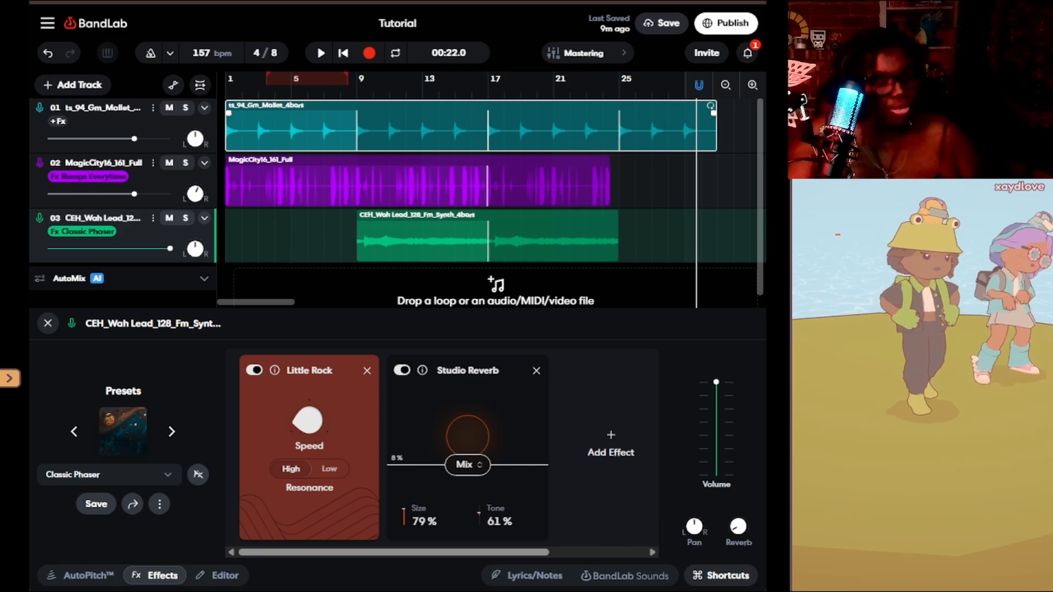
drag(738, 527, 739, 505)
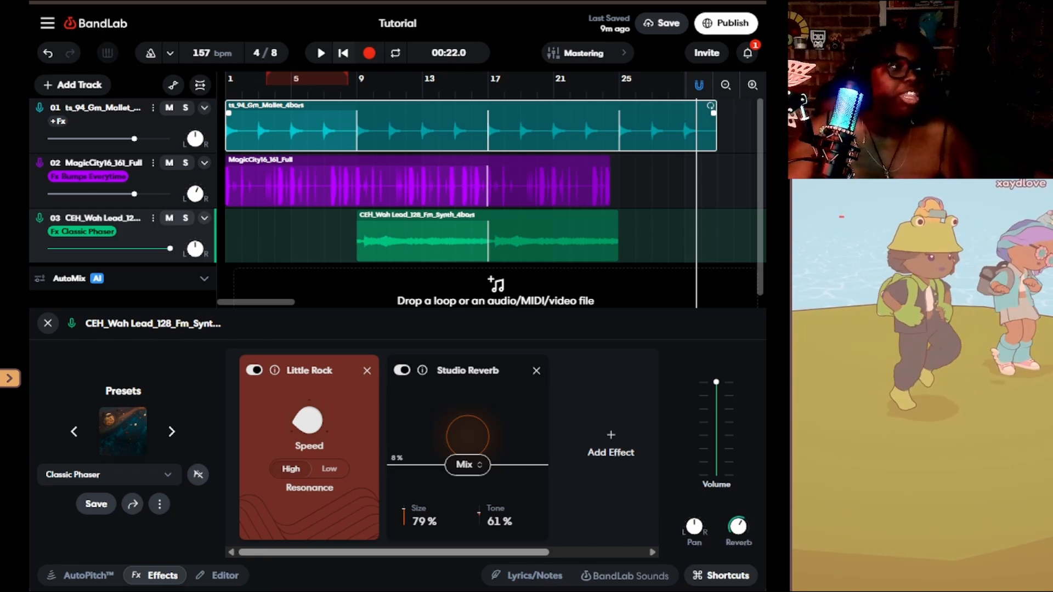
- Play the arrangement from the beginning and select the CEH_Wah Lead region
key(Return)
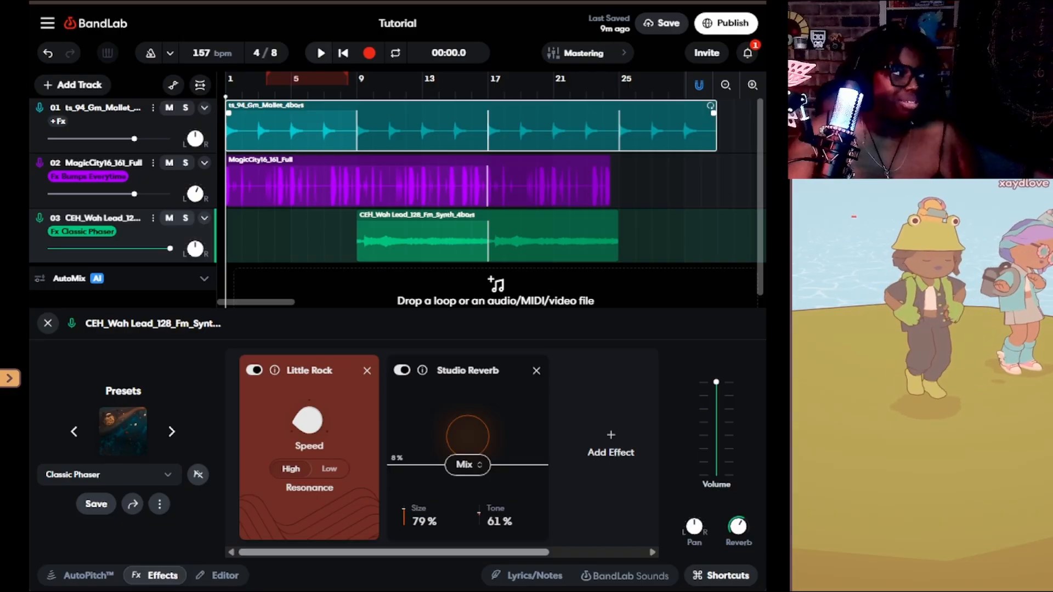
key(space)
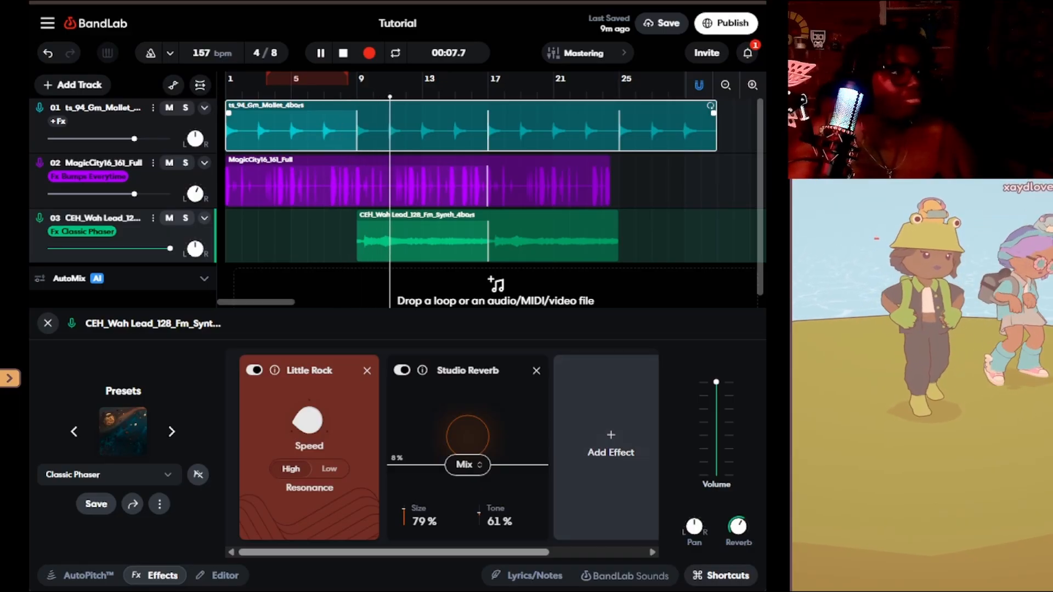
click(487, 242)
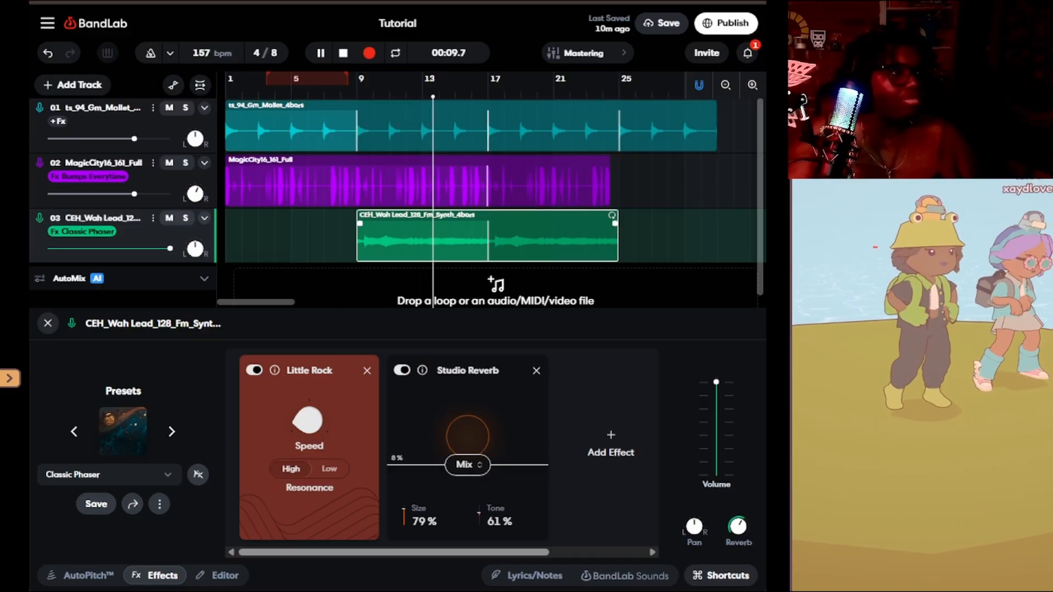
- Lower the reverb send on the CEH_Wah Lead synth track and stop playback
drag(738, 527, 738, 535)
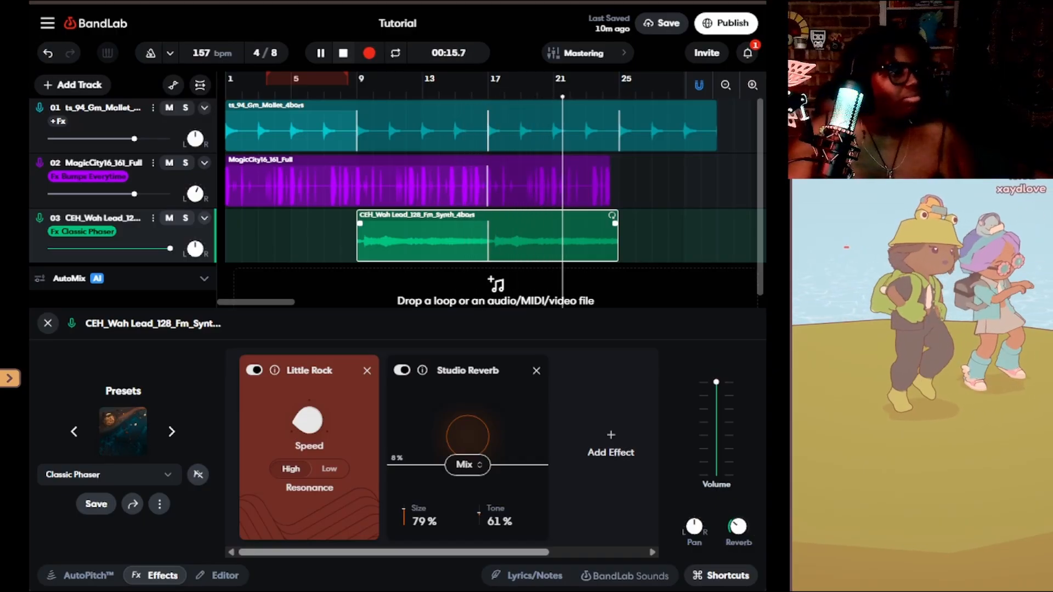
key(space)
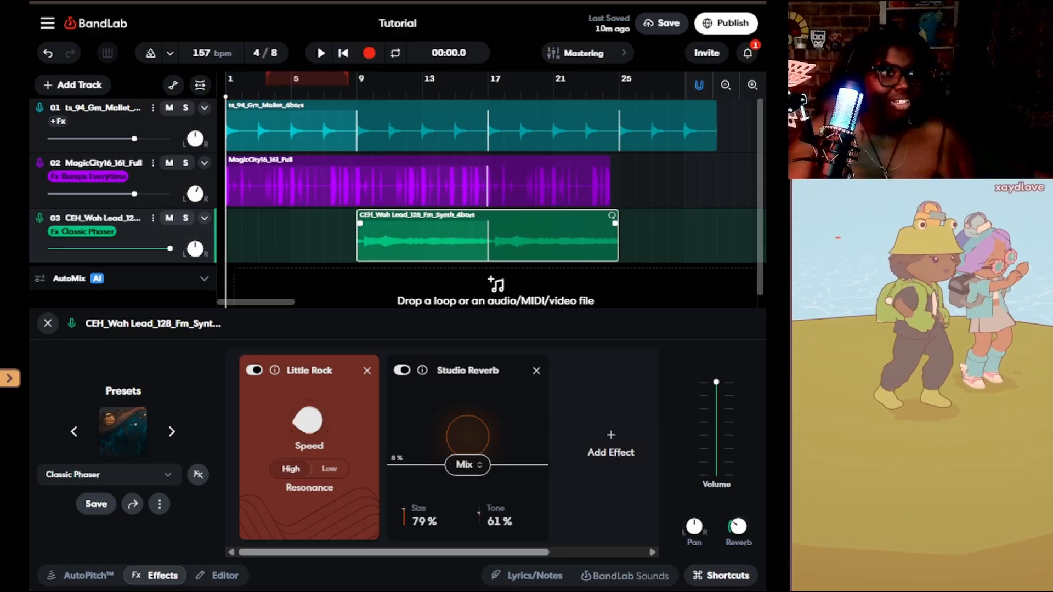
- Add the favorite sample Amapiano_110_Drums_19 on a new track starting at bar 11 and extend its loop to about bar 27
scroll(395, 181, down, 1)
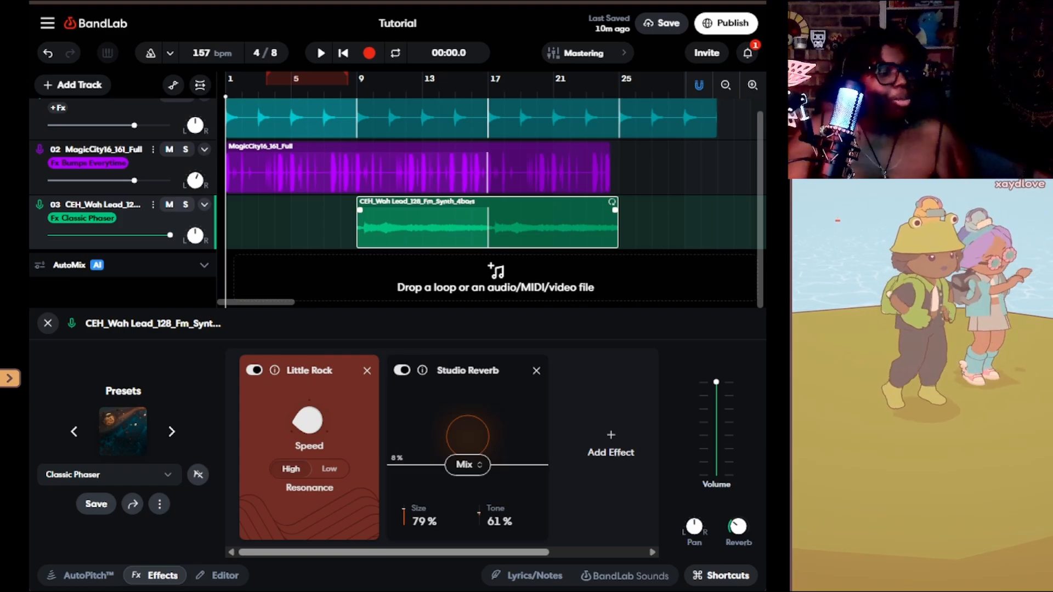
click(625, 576)
click(625, 576)
click(625, 576)
scroll(626, 366, down, 15)
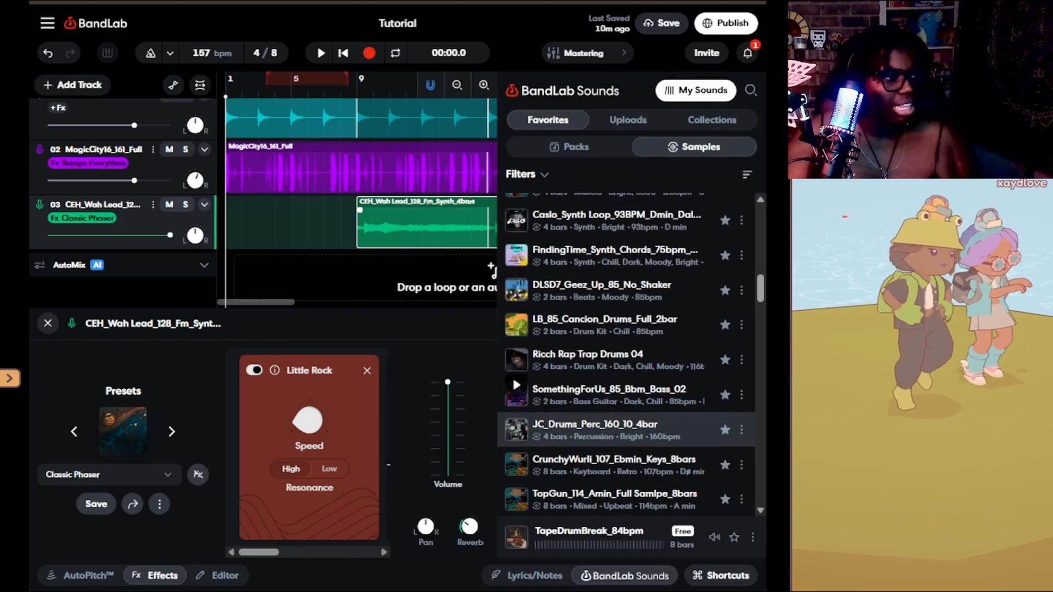
scroll(626, 373, down, 5)
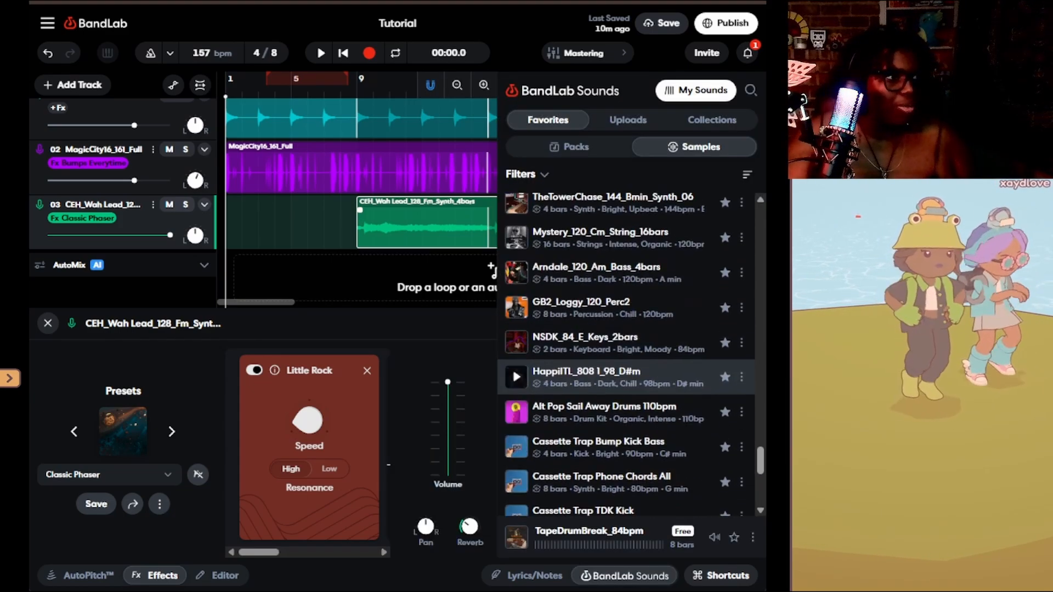
scroll(625, 365, down, 5)
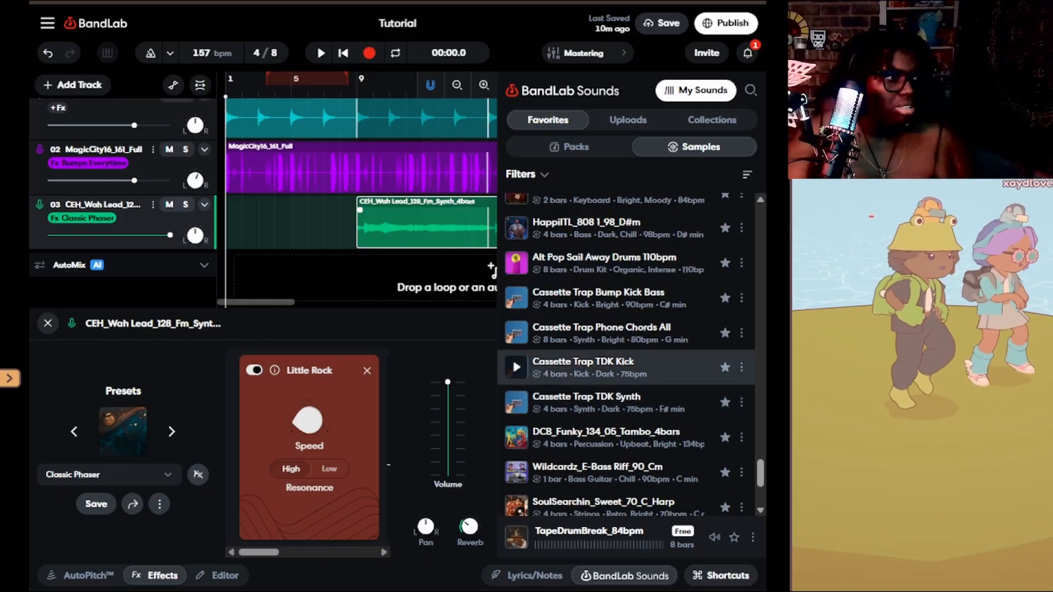
scroll(625, 340, down, 5)
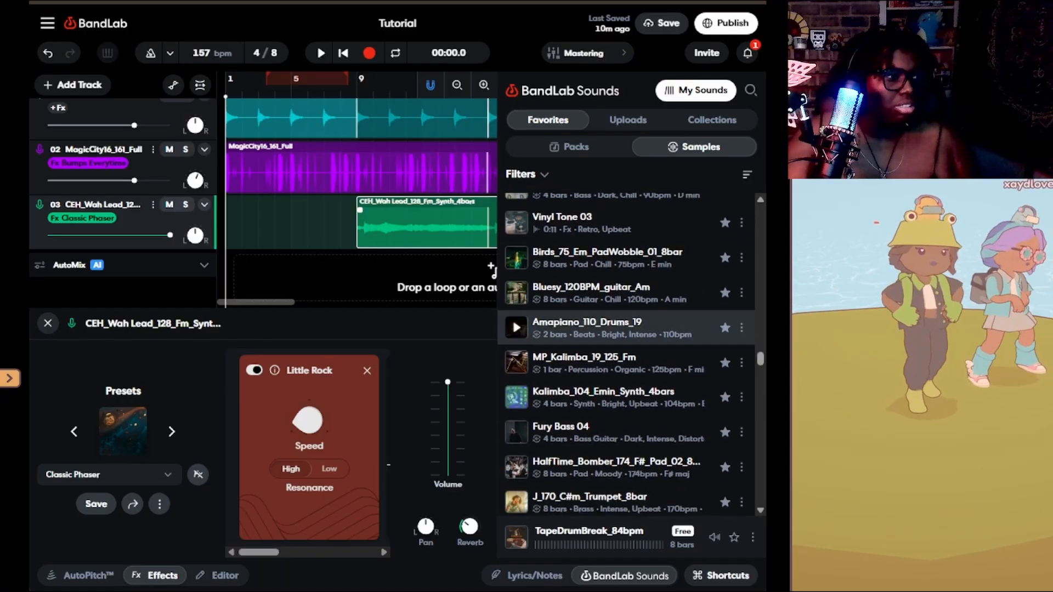
drag(604, 327, 420, 277)
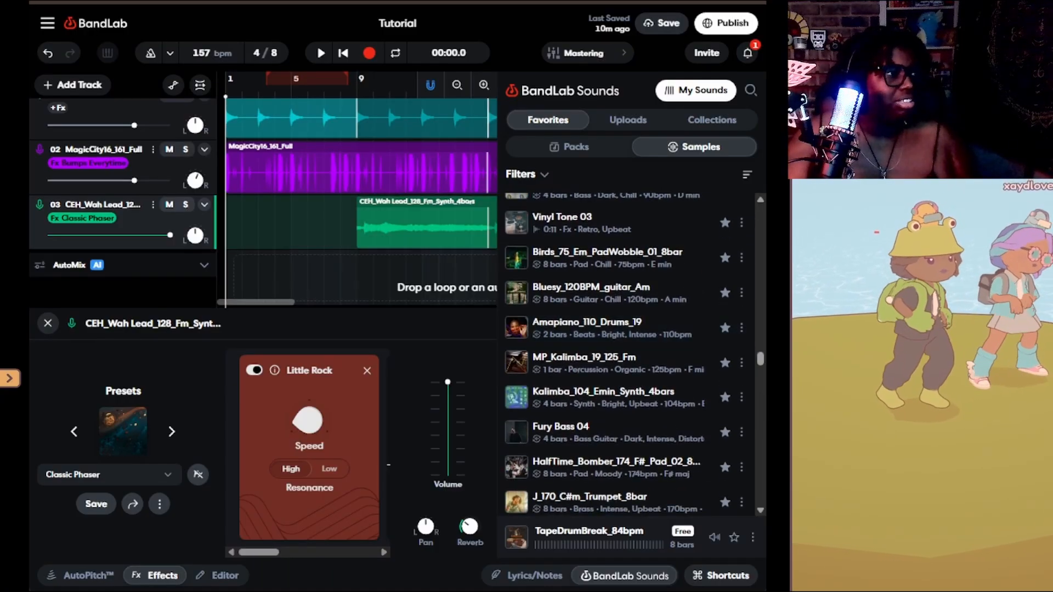
mouse_move(263, 302)
mouse_down()
mouse_move(309, 302)
mouse_move(278, 302)
mouse_up()
drag(352, 265, 496, 265)
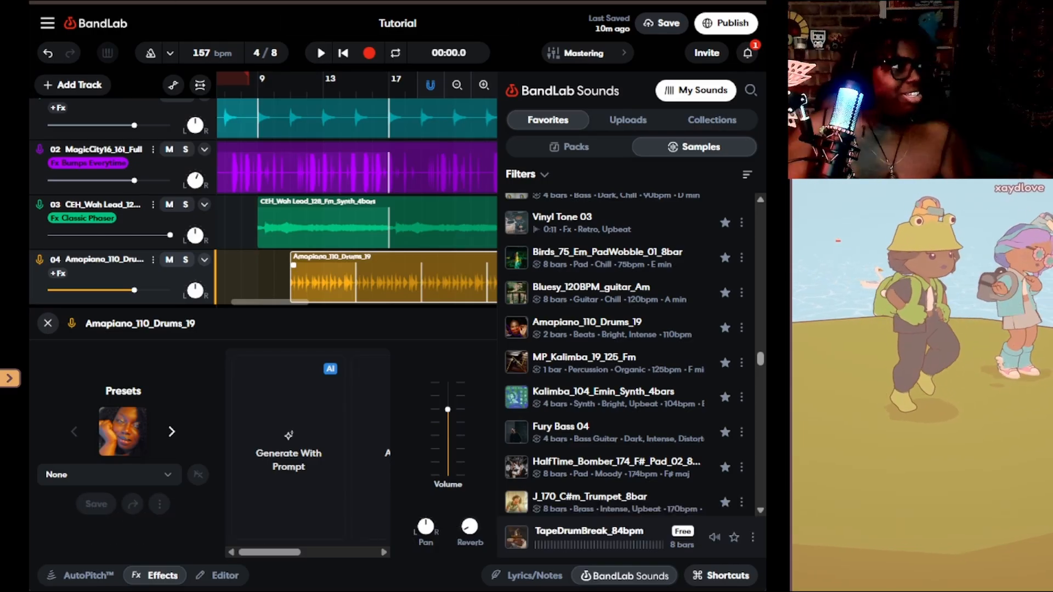
- Play the arrangement from just before the Amapiano drum loop starts to hear how it fits with the other tracks
click(279, 91)
key(space)
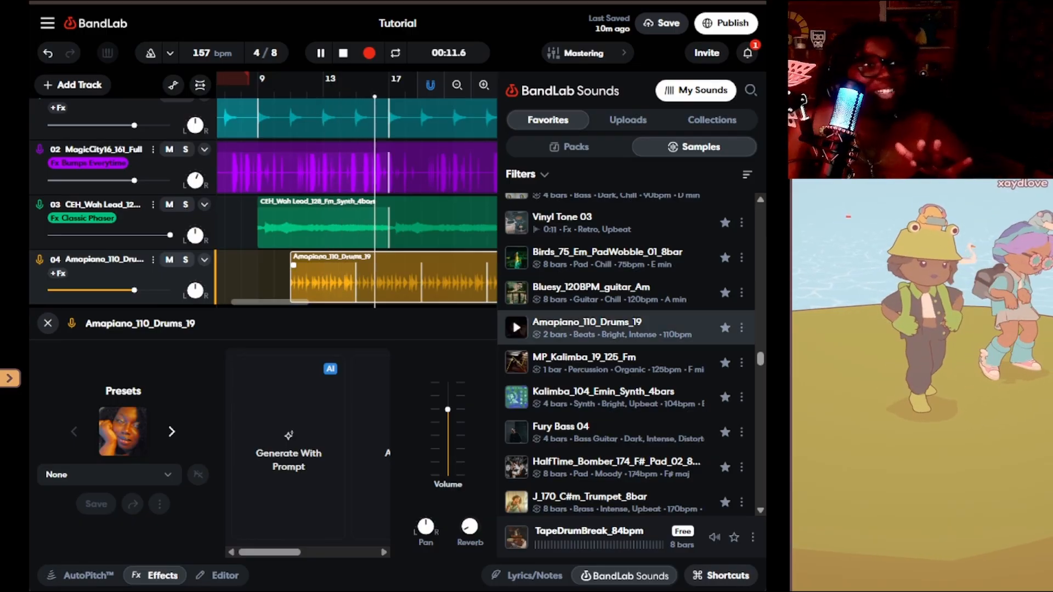
key(space)
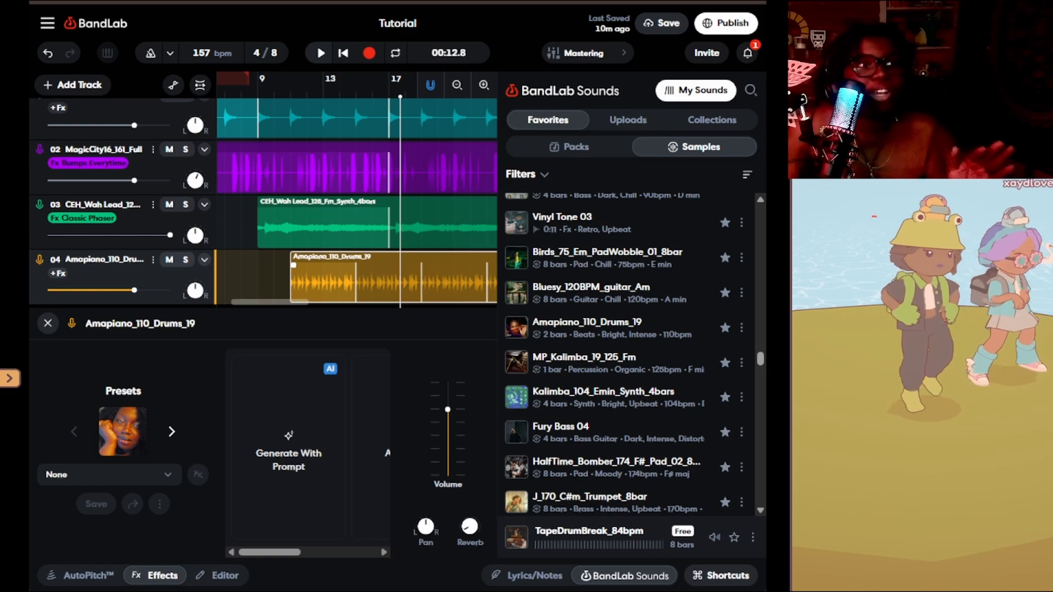
key(space)
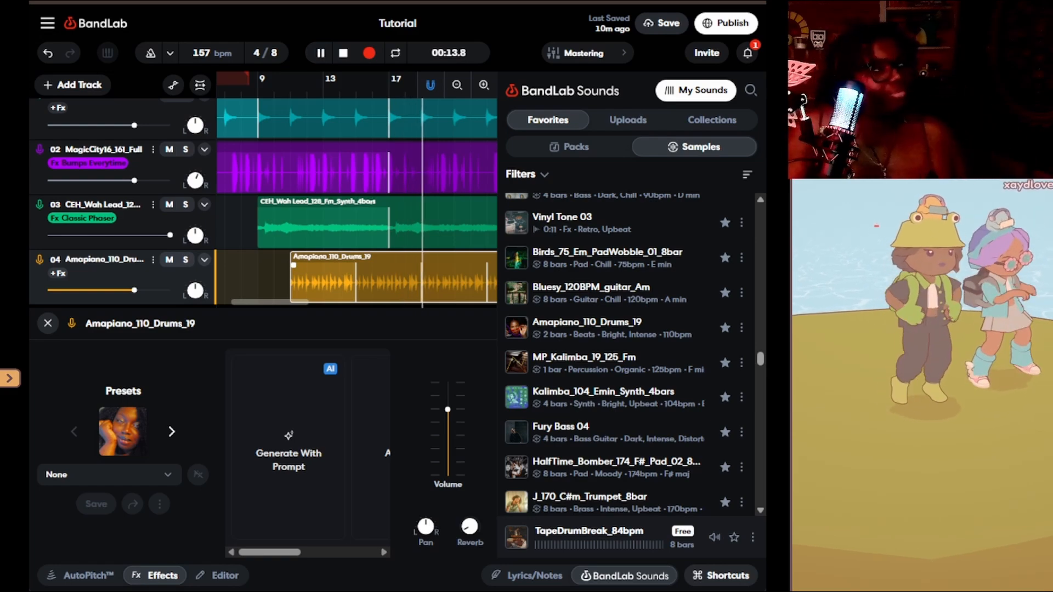
scroll(399, 219, down, 6)
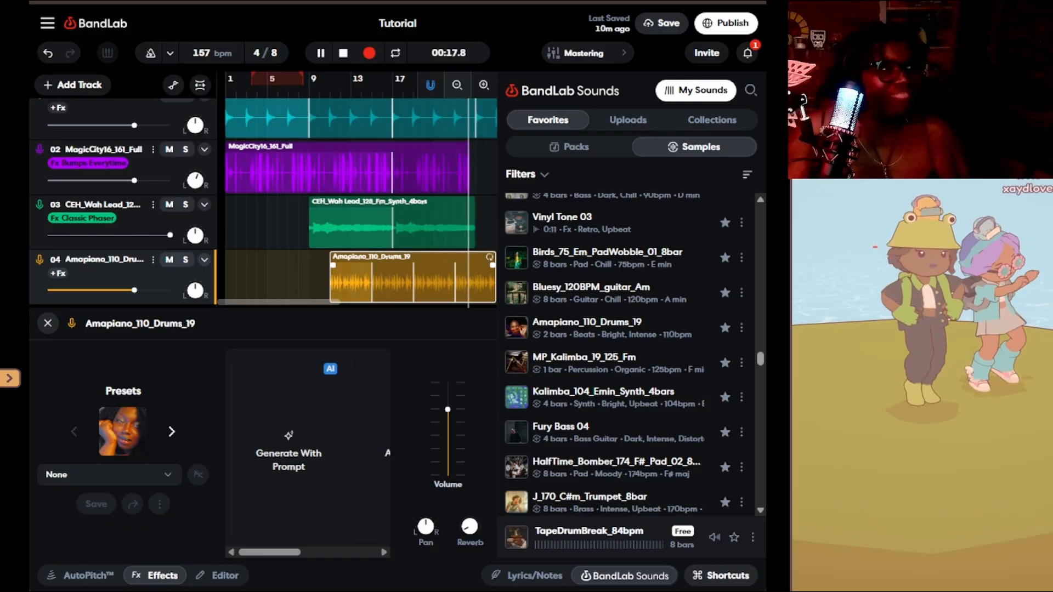
key(space)
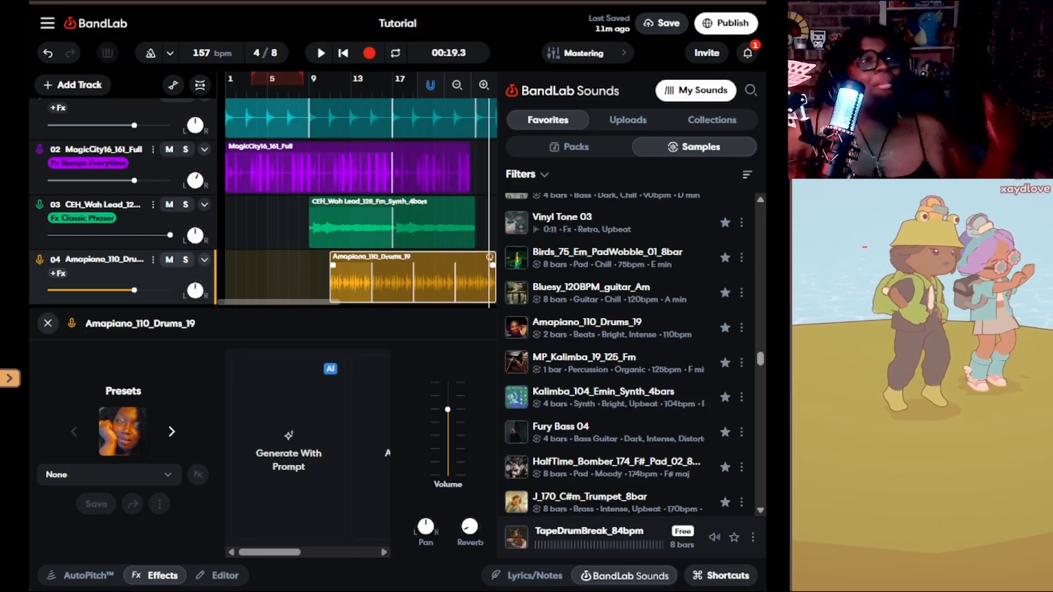
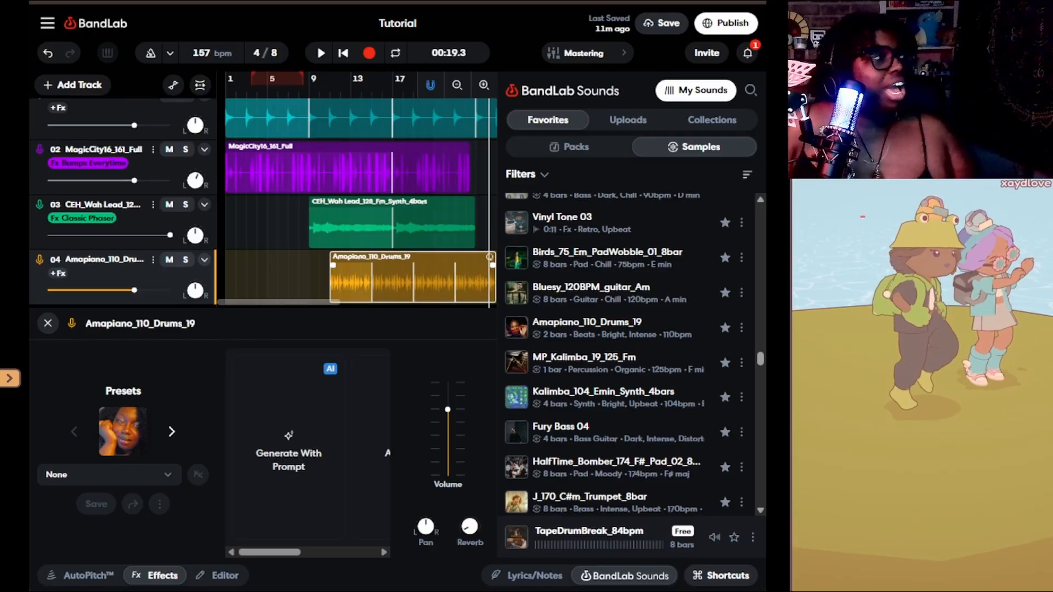
- Move the Amapiano drum clip to start at bar 9 with the synth clip, and play the arrangement from about bar 7
drag(411, 281, 390, 281)
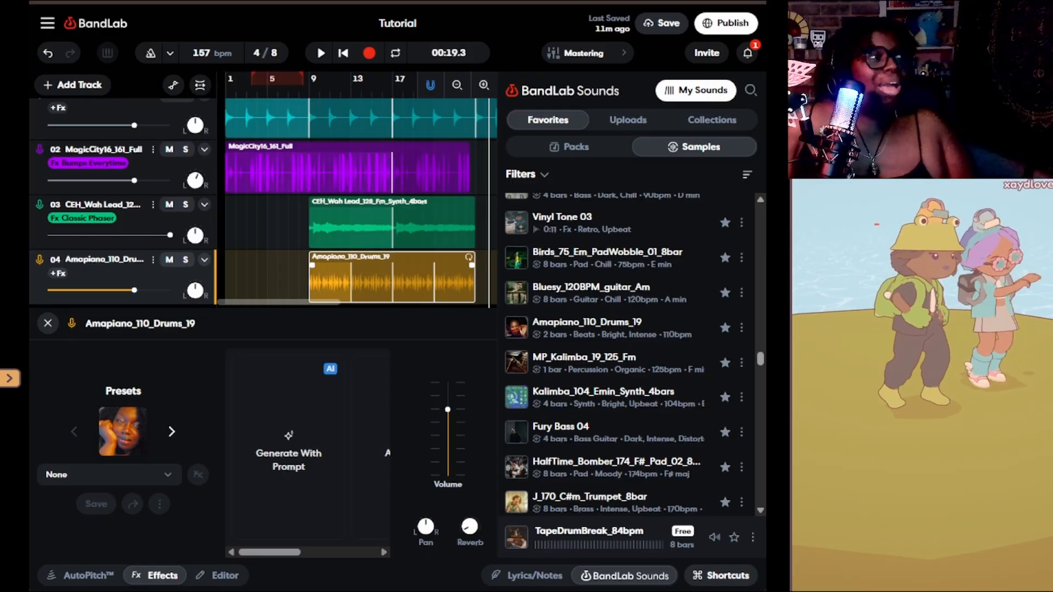
click(288, 92)
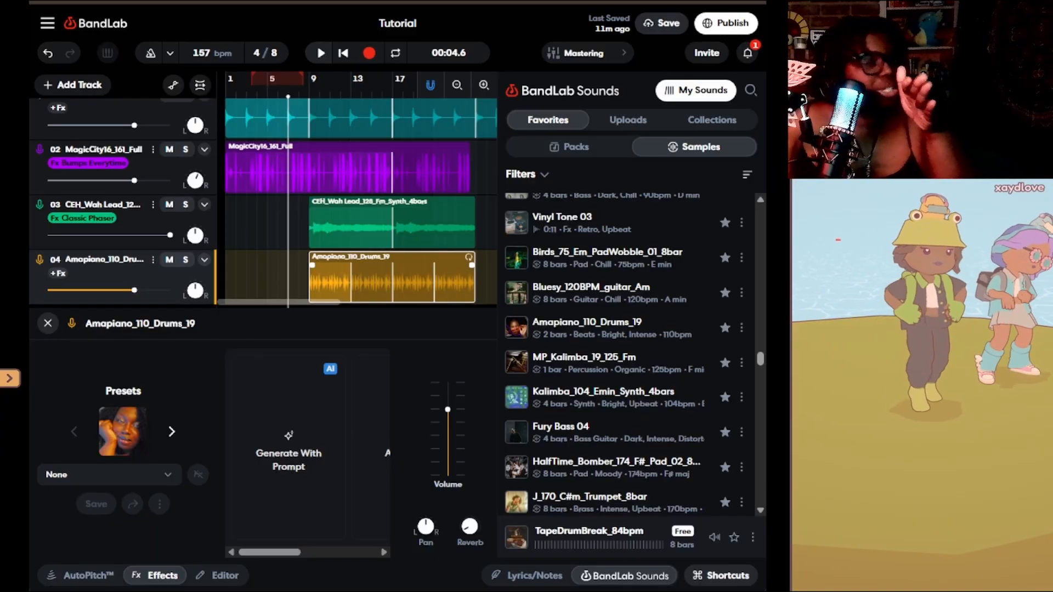
key(space)
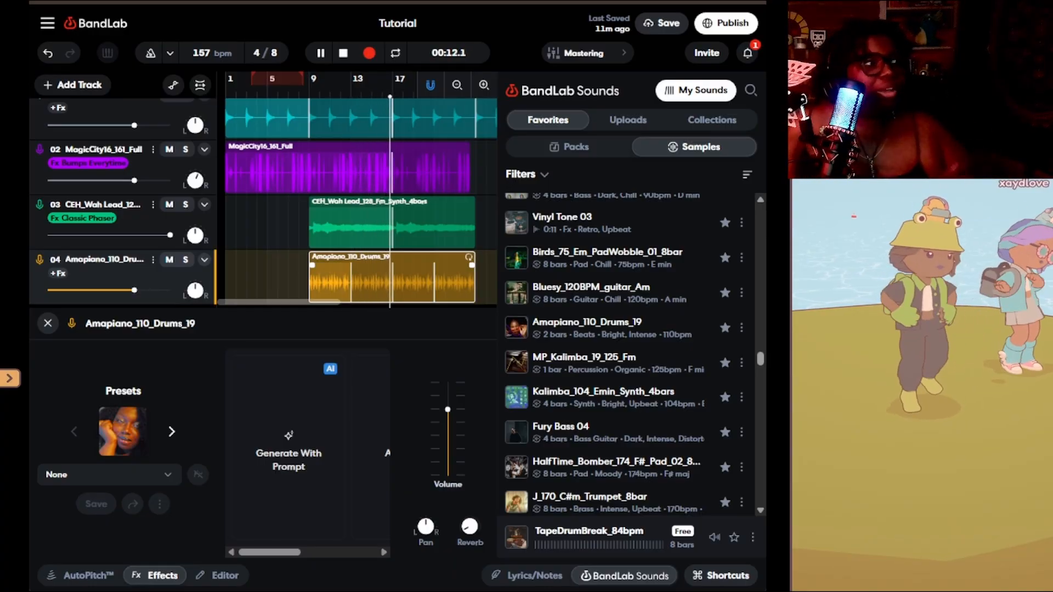
key(space)
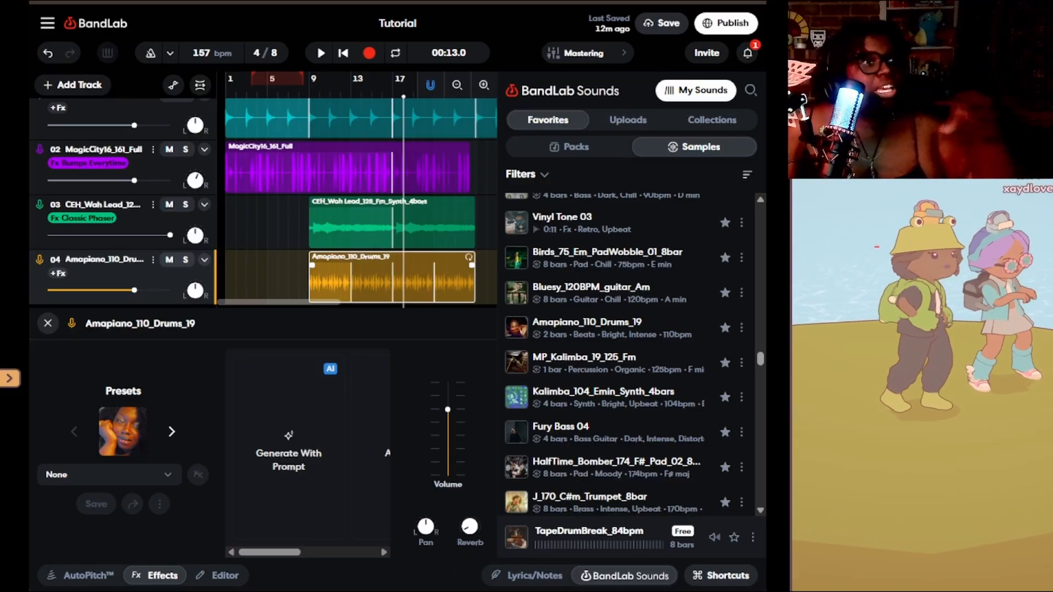
- Remove all effects from the MagicCity16_161_Full track by setting its preset to None
click(90, 164)
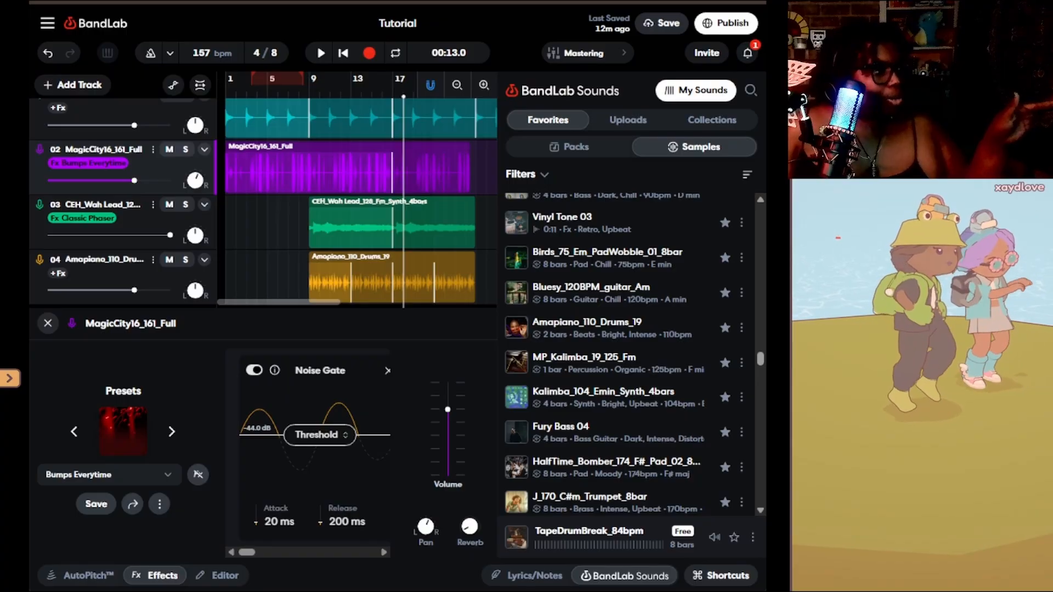
click(109, 475)
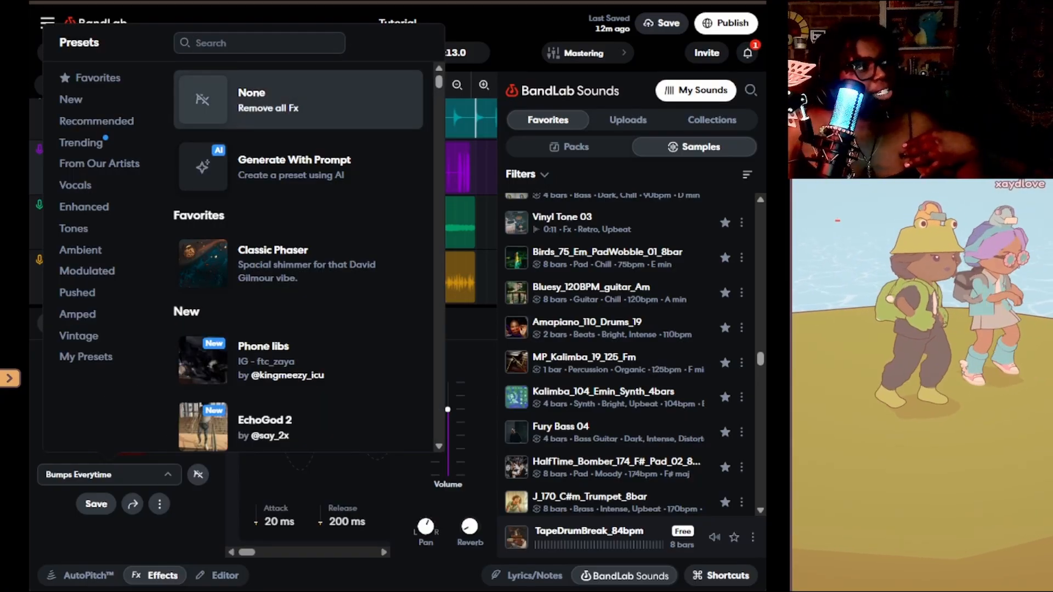
click(298, 99)
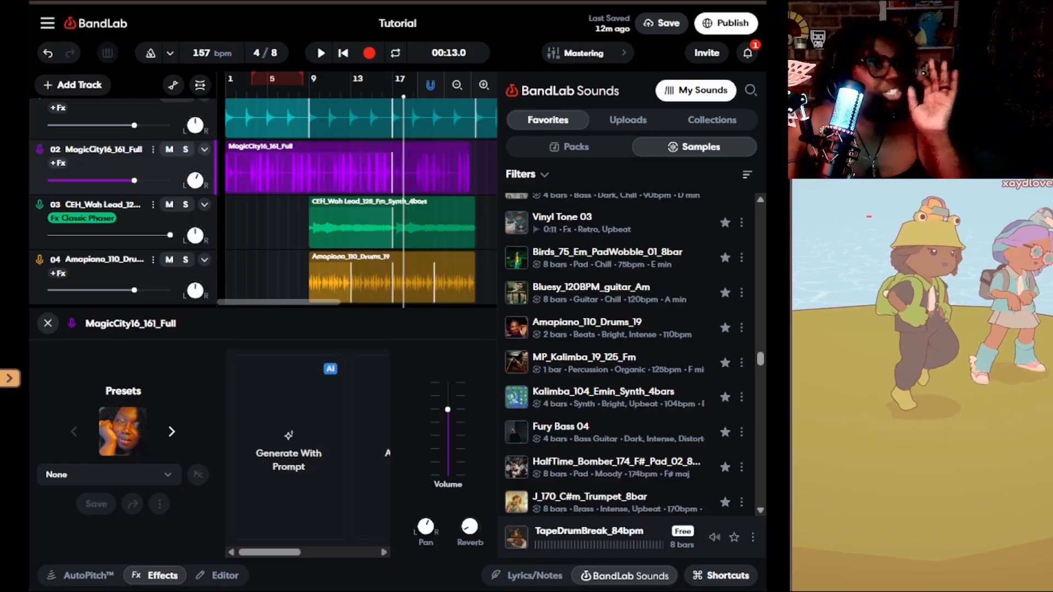
click(110, 475)
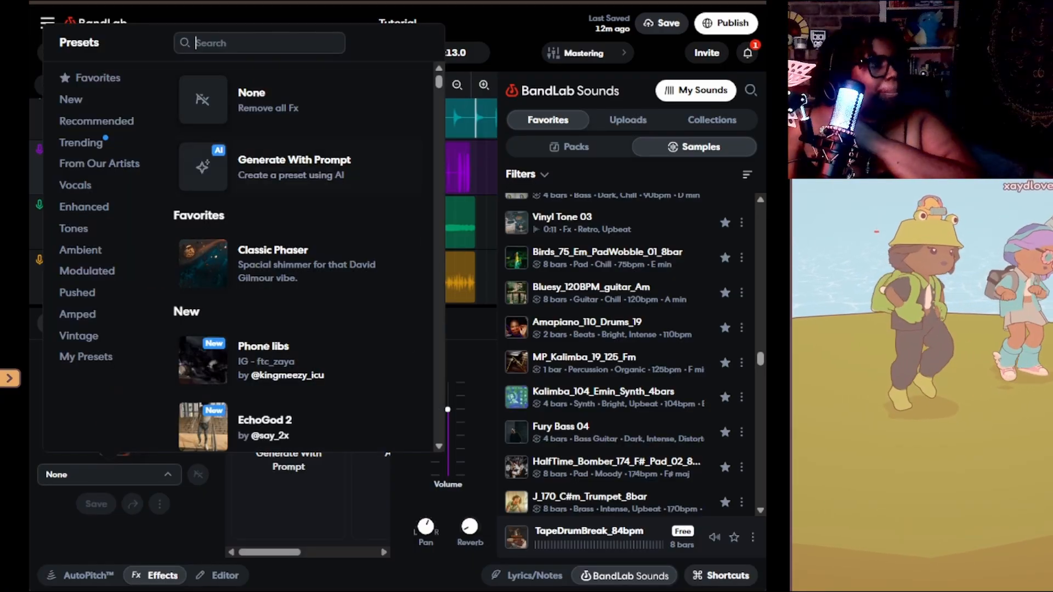
key(Escape)
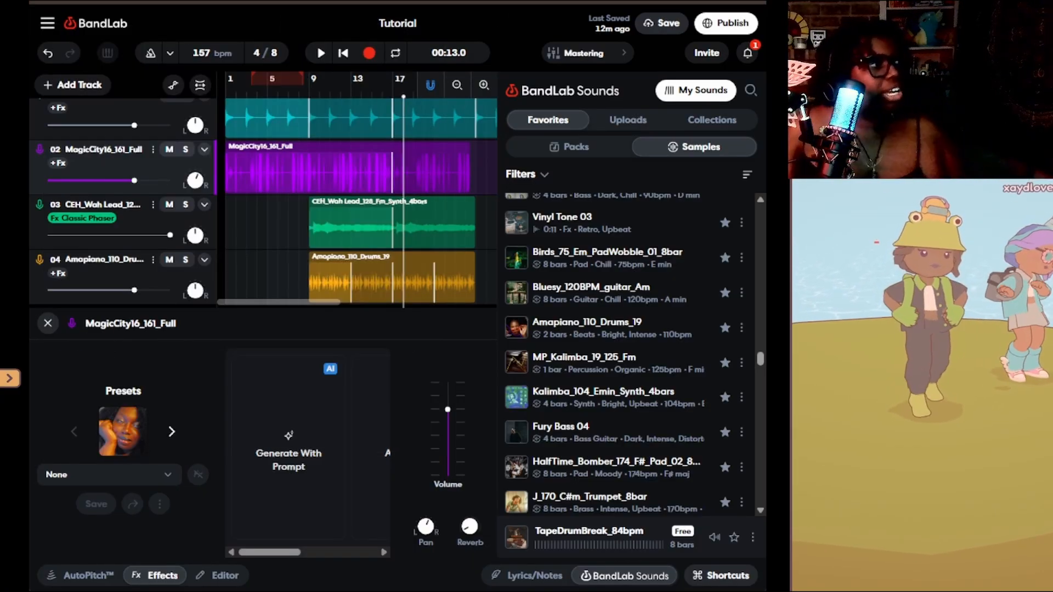
- Play from just before bar 9, soloing and then muting the MagicCity16_161_Full track to compare the mix, and unmute it after stopping
click(299, 92)
key(space)
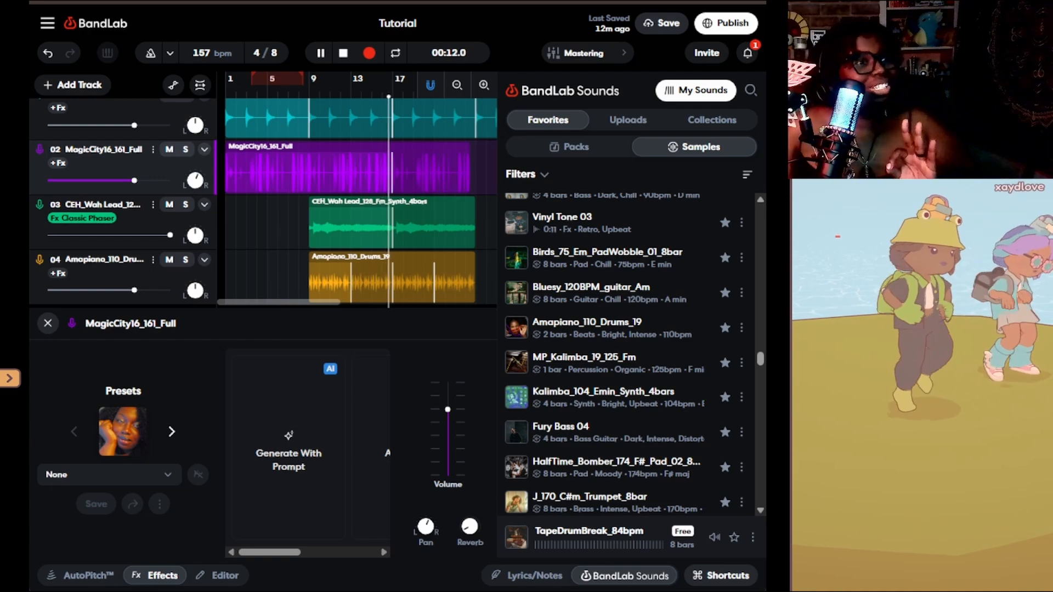
key(s)
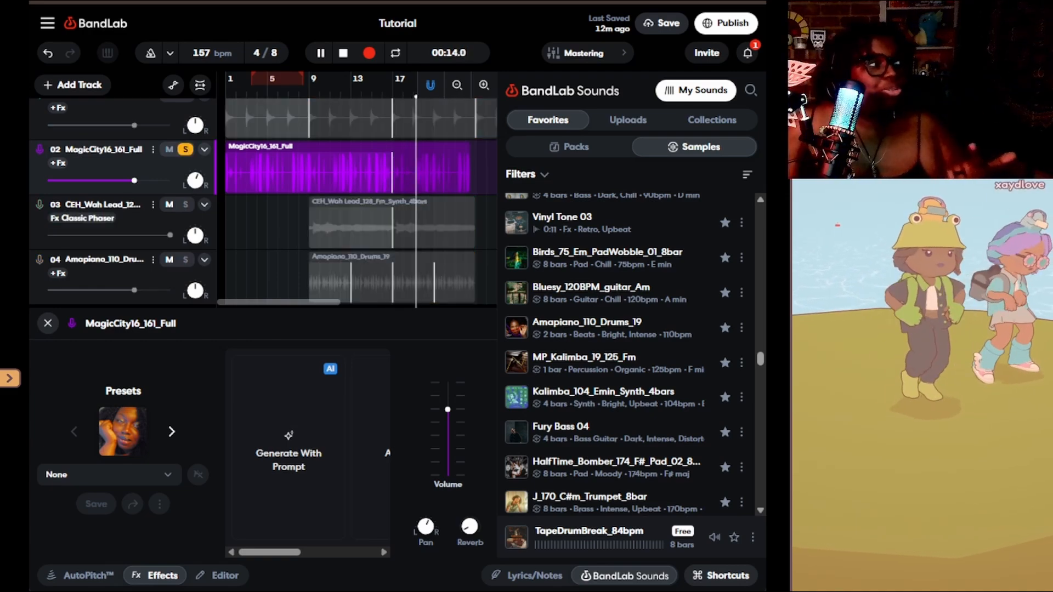
key(s)
key(m)
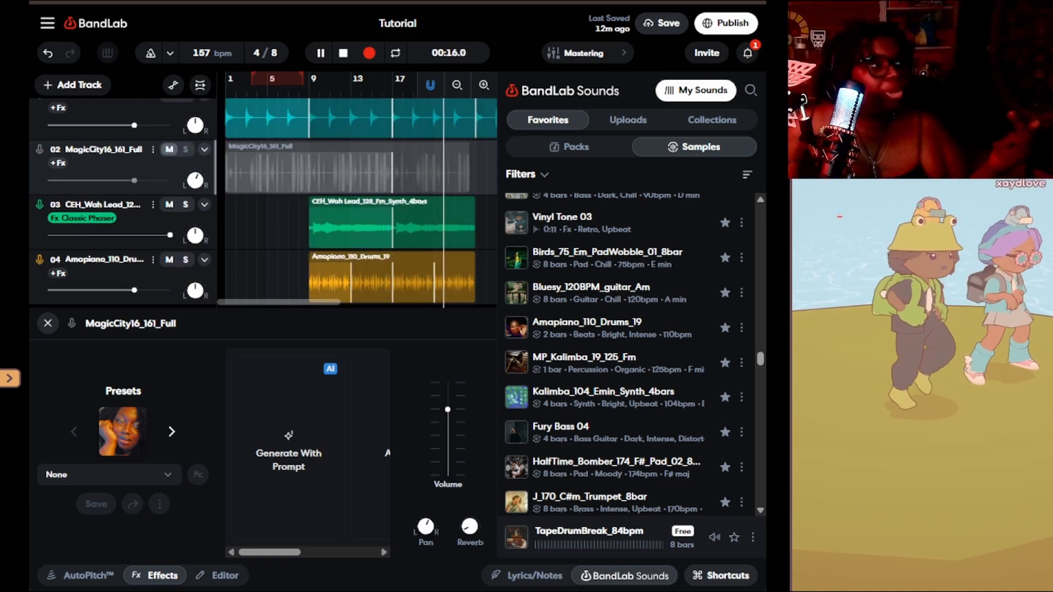
click(310, 85)
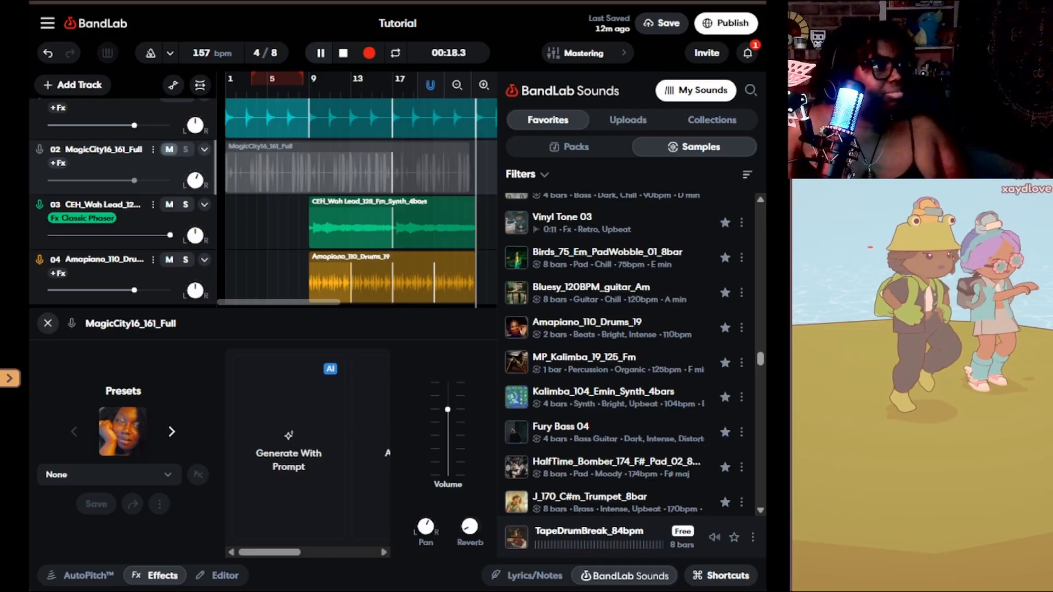
key(space)
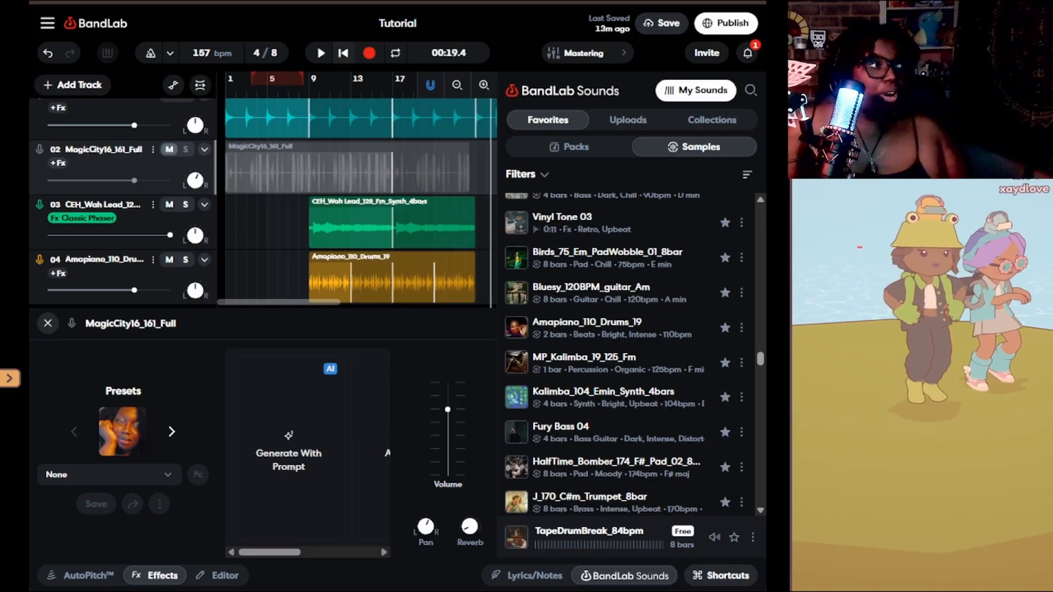
key(m)
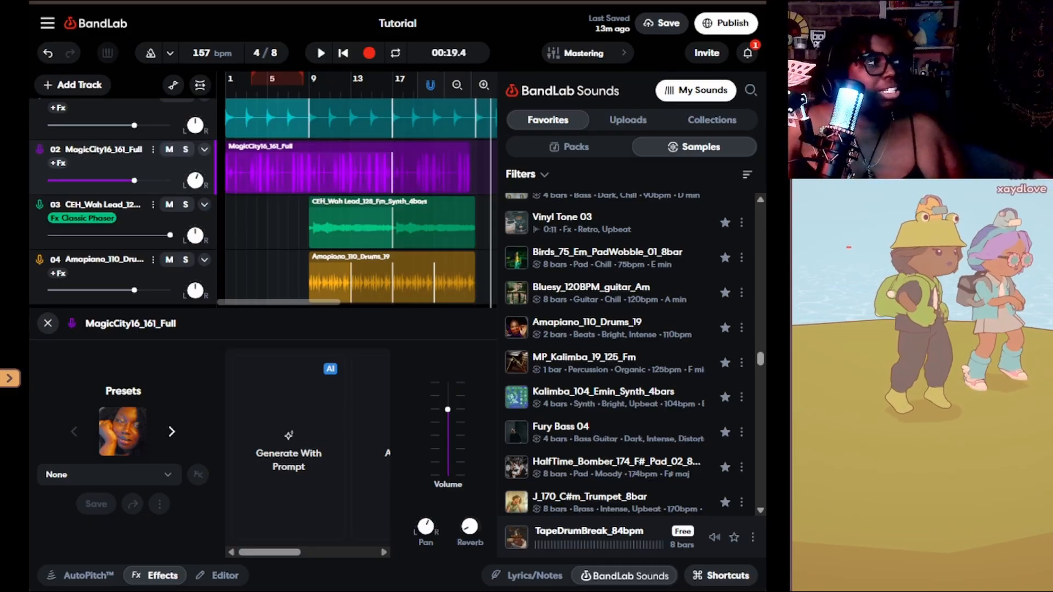
- Trim the end of the MagicCity16_161_Full clip back to bar 17
scroll(357, 203, right, 3)
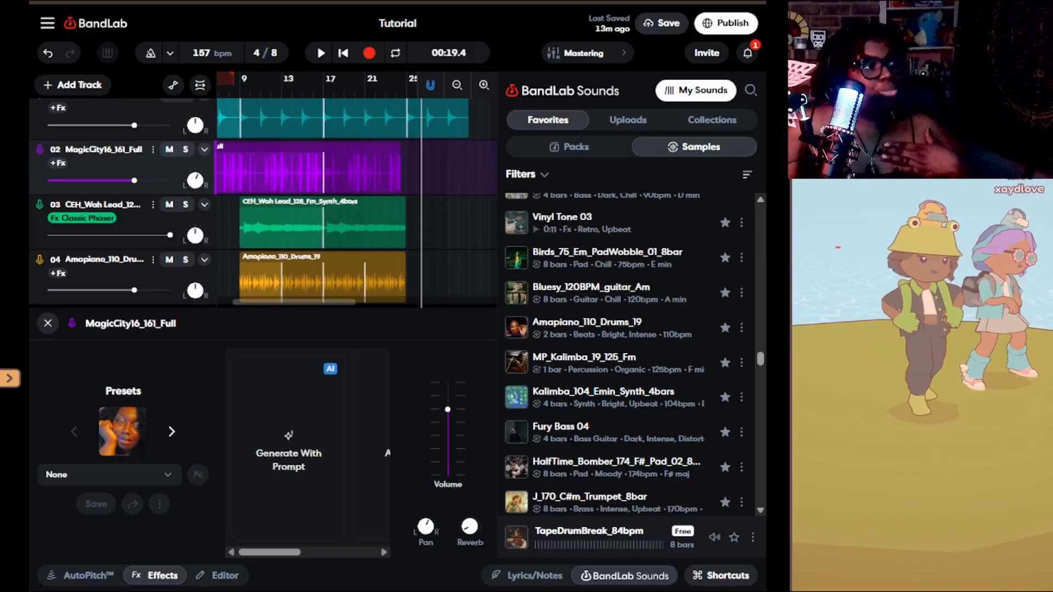
scroll(356, 203, left, 1)
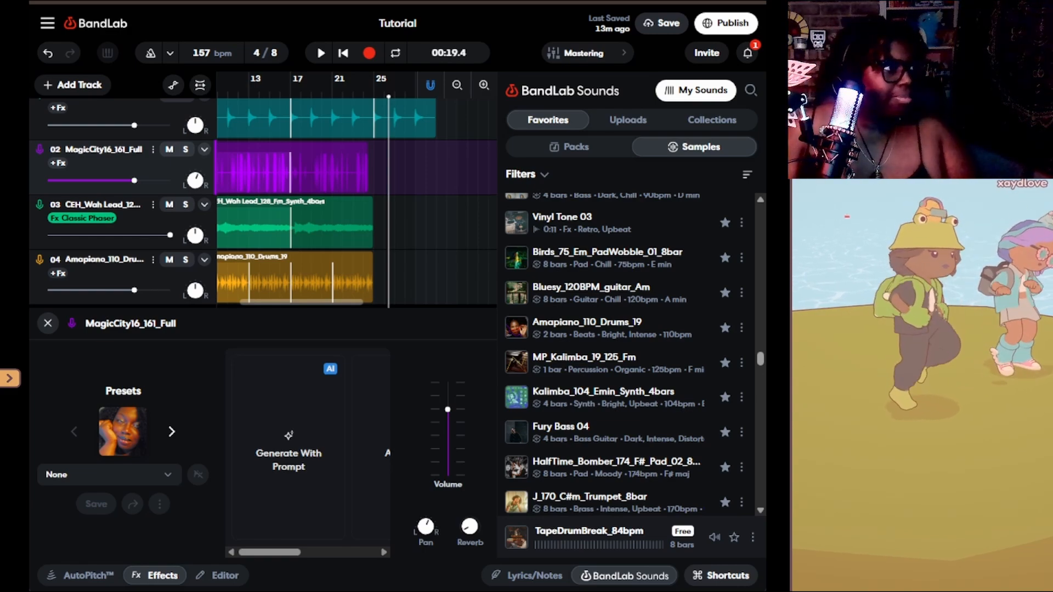
drag(366, 146, 287, 147)
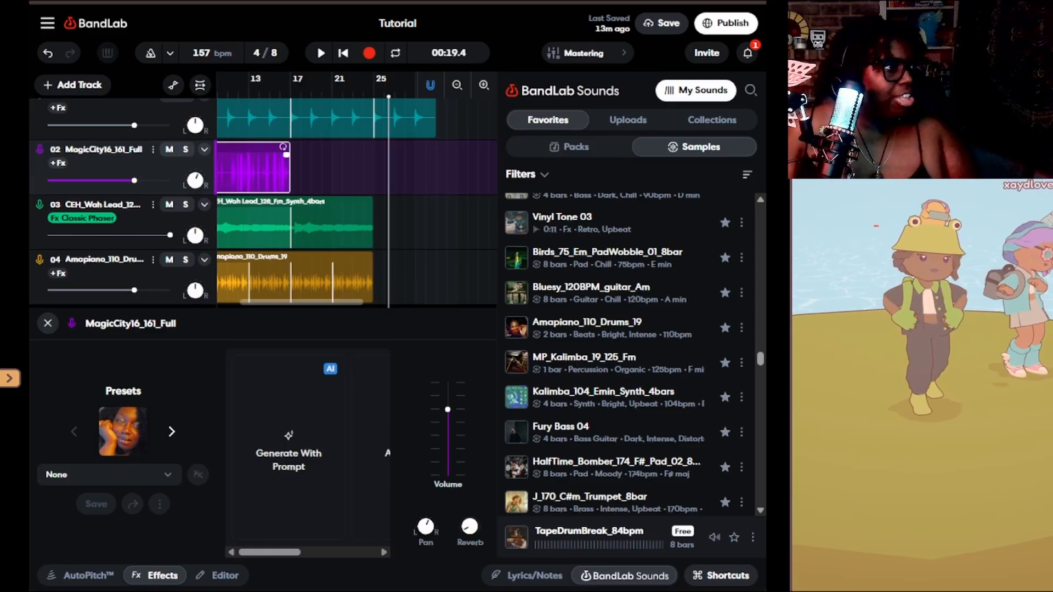
- Extend the CEH_Wah Lead synth loop and the Gm_Mallet loop past bar 33
drag(372, 201, 497, 201)
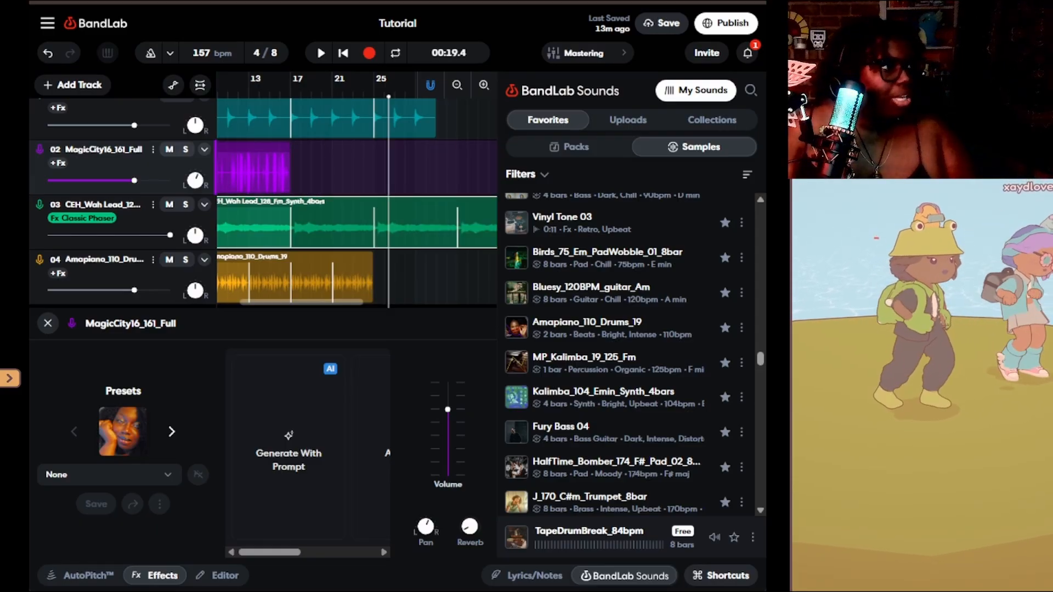
drag(436, 102, 497, 102)
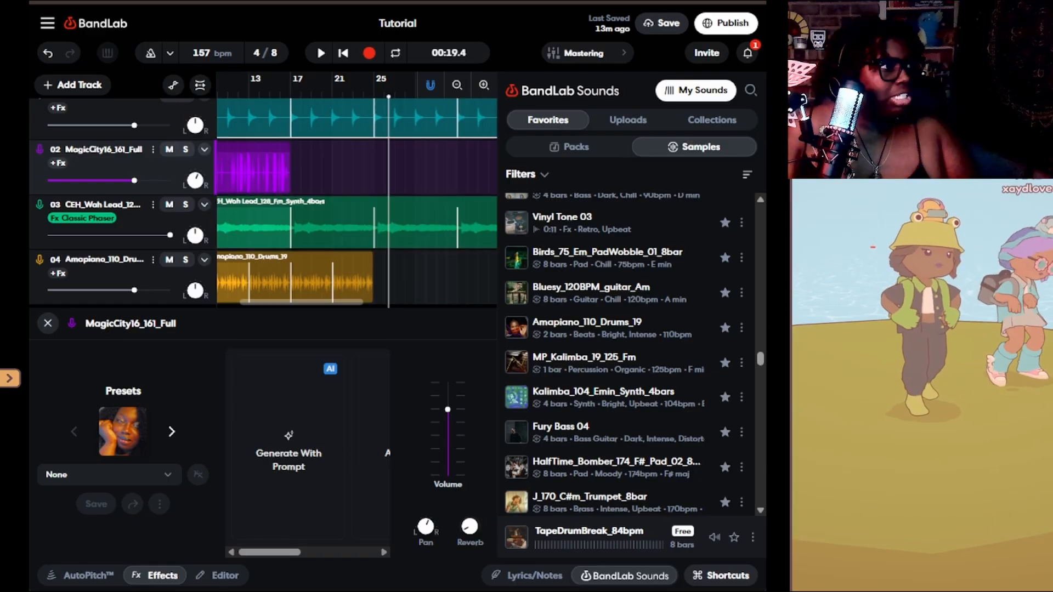
- Move the Amapiano_110_Drums_19 clip along its track so that it starts at bar 25
drag(373, 256, 497, 256)
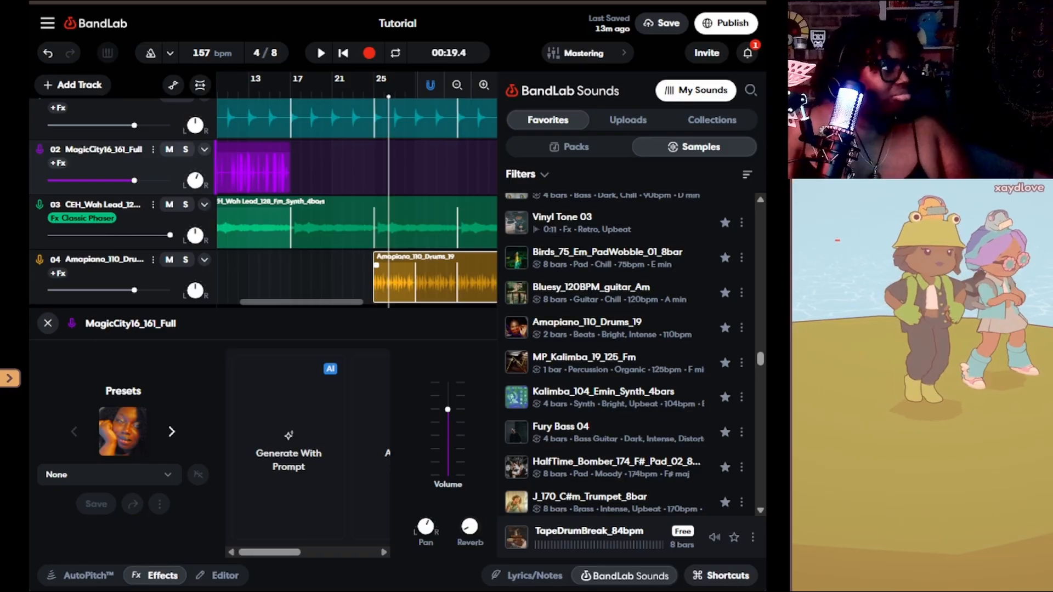
- Extend the MagicCity16_161_Full clip to bar 25 and add a fade-out starting at about bar 17
drag(290, 147, 367, 147)
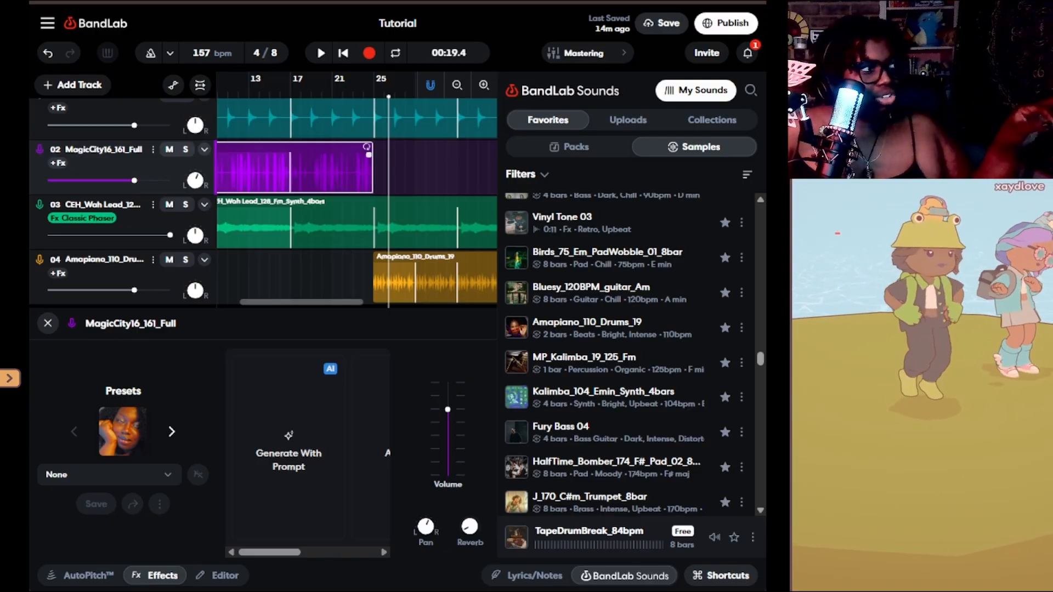
drag(359, 154, 293, 155)
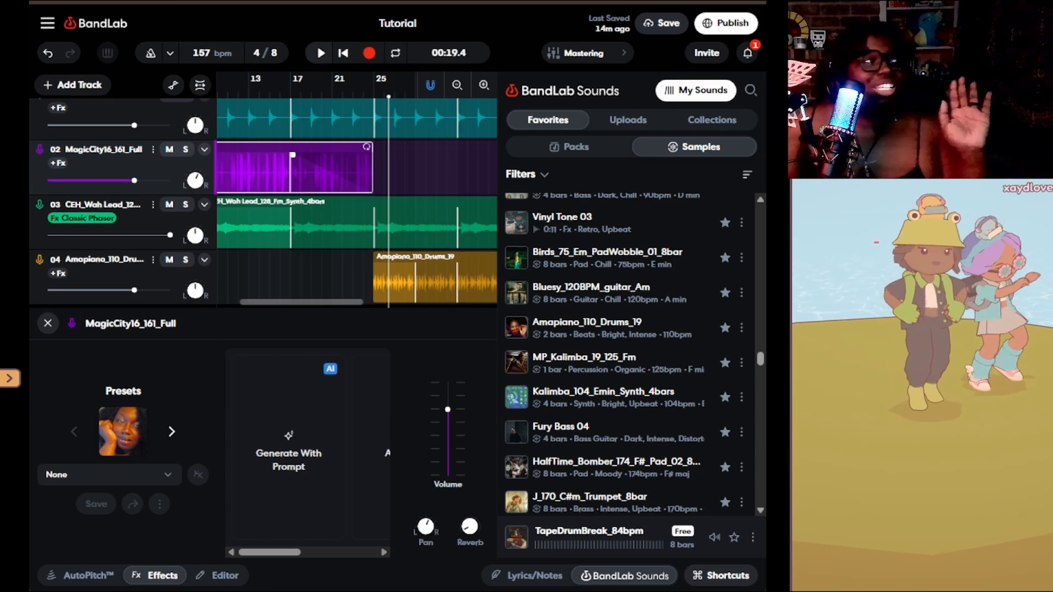
- Play the arrangement from bar 13 to hear the MagicCity16_161_Full fade-out and the drums' entry, and stop playback
click(295, 88)
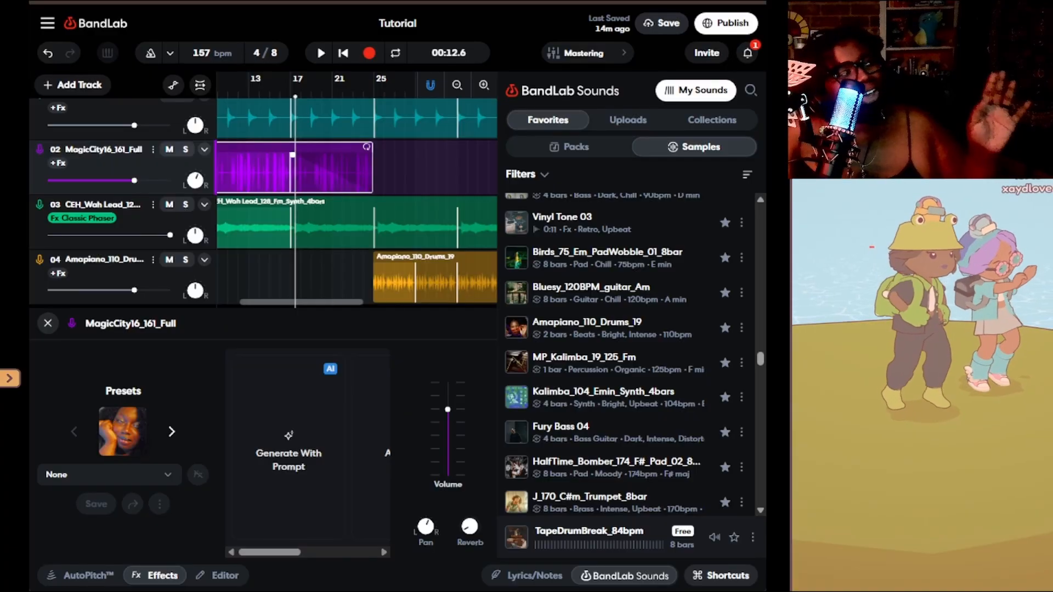
drag(295, 93, 269, 93)
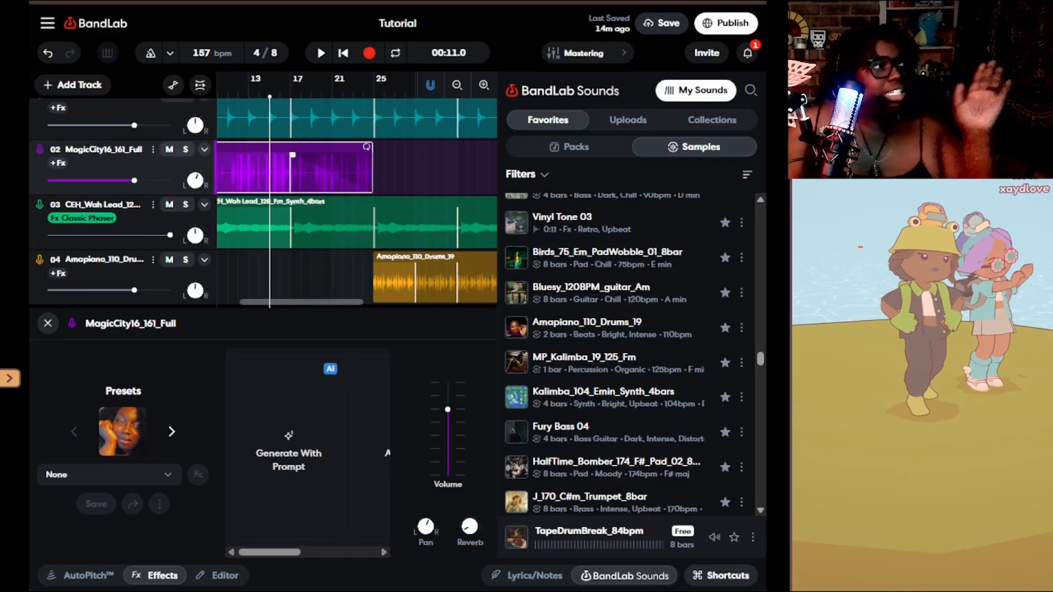
click(248, 88)
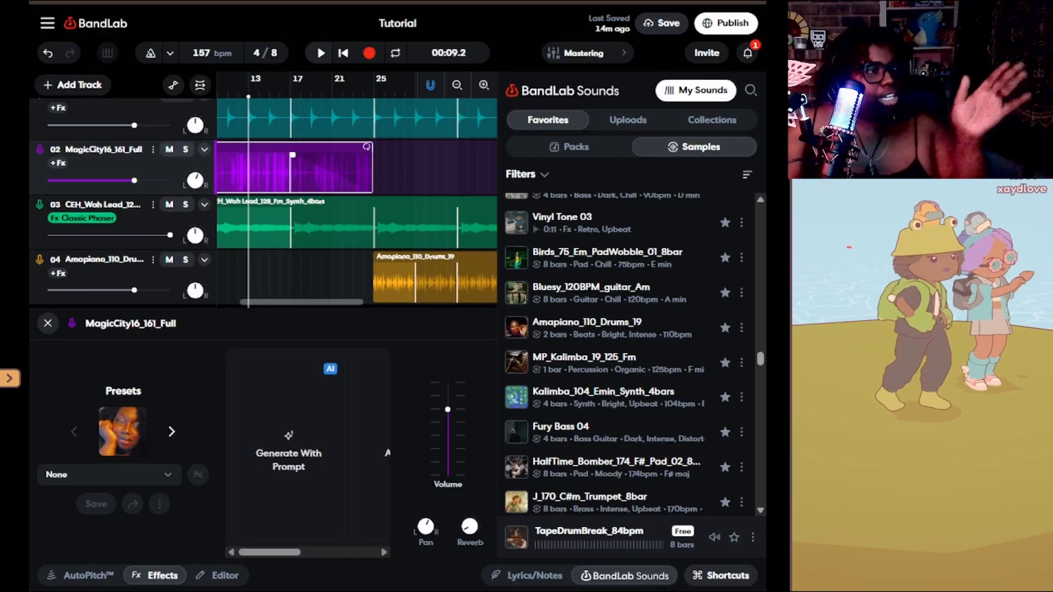
key(space)
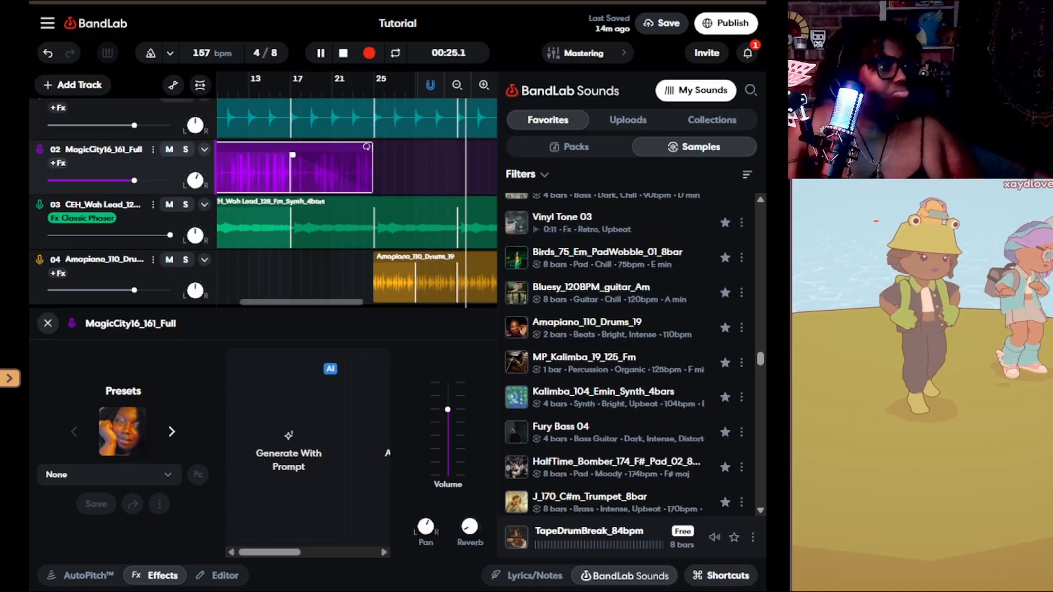
scroll(493, 269, down, 1)
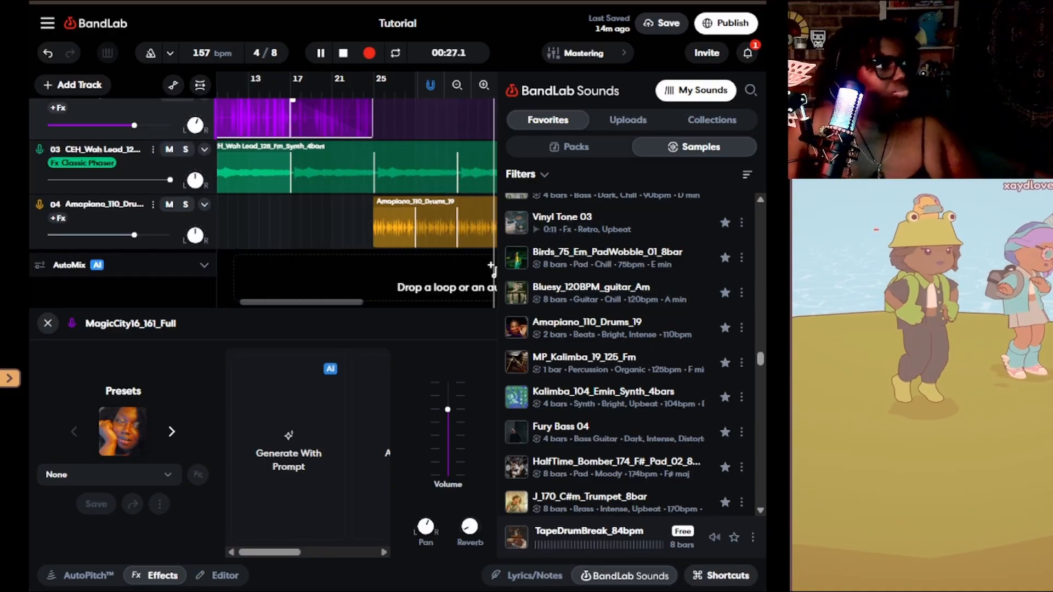
click(457, 85)
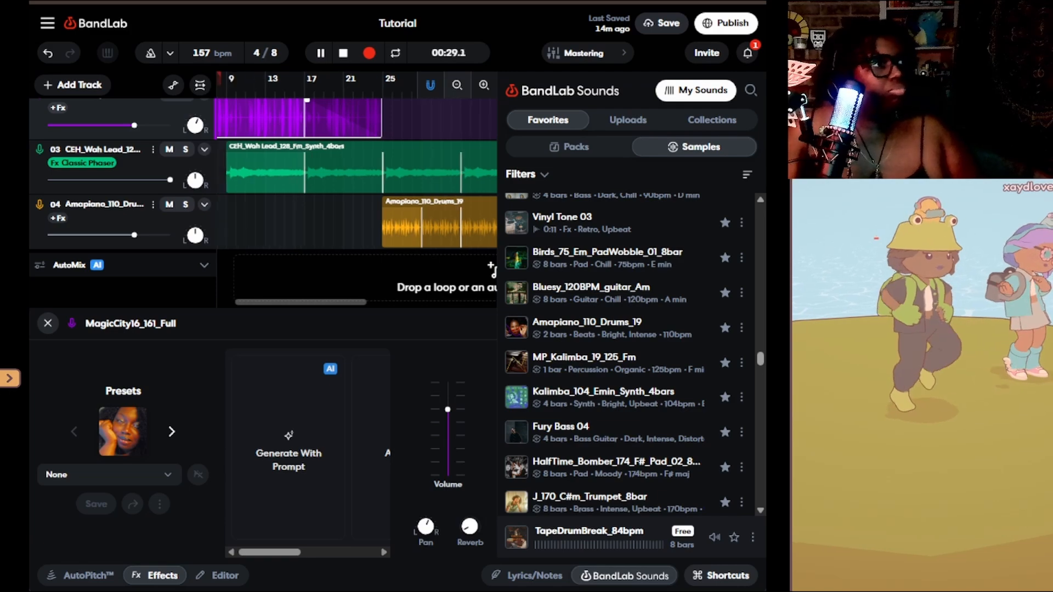
click(484, 85)
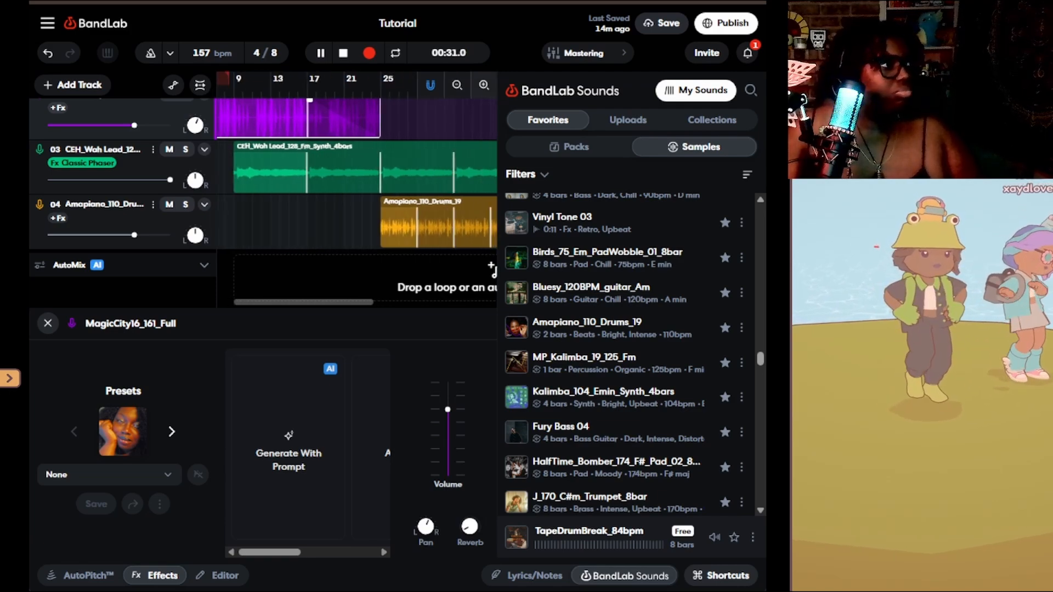
click(457, 85)
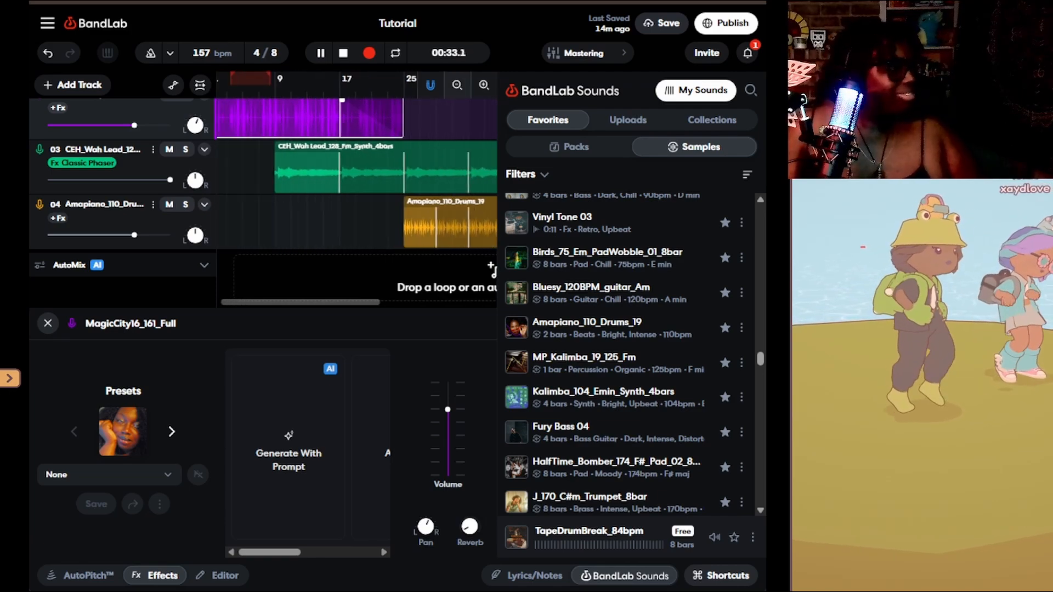
click(457, 85)
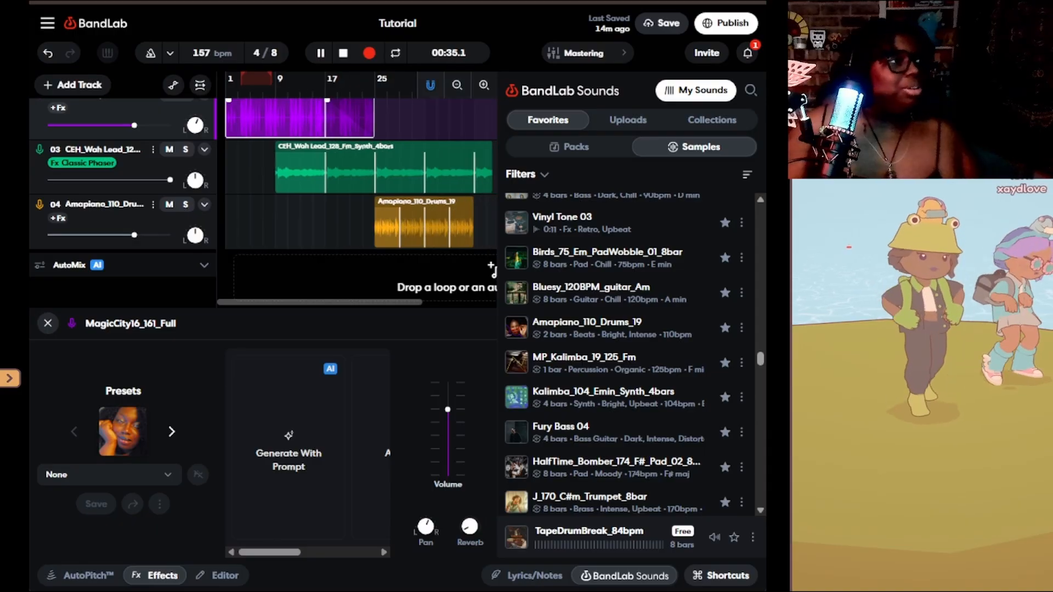
key(space)
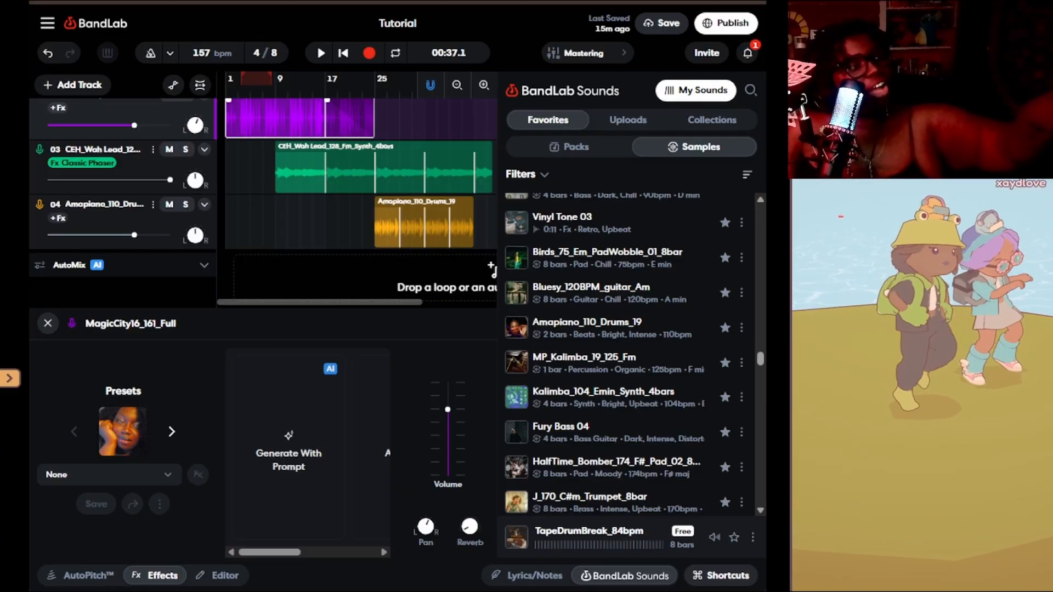
- Replay the arrangement from just before bar 12 while browsing the favorite samples, close the sounds browser, and stop playback
click(292, 84)
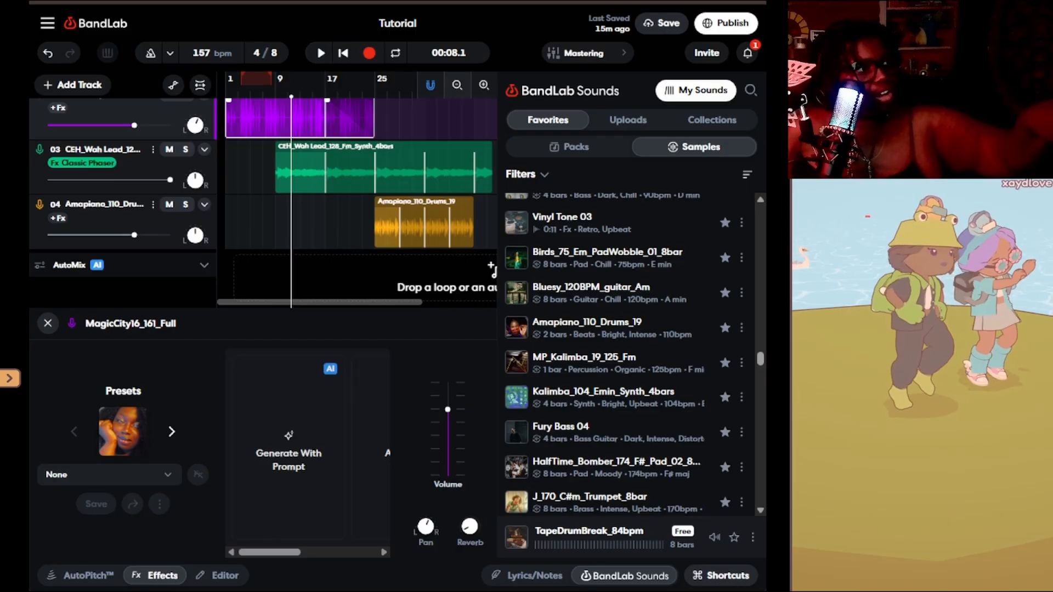
scroll(356, 187, down, 10)
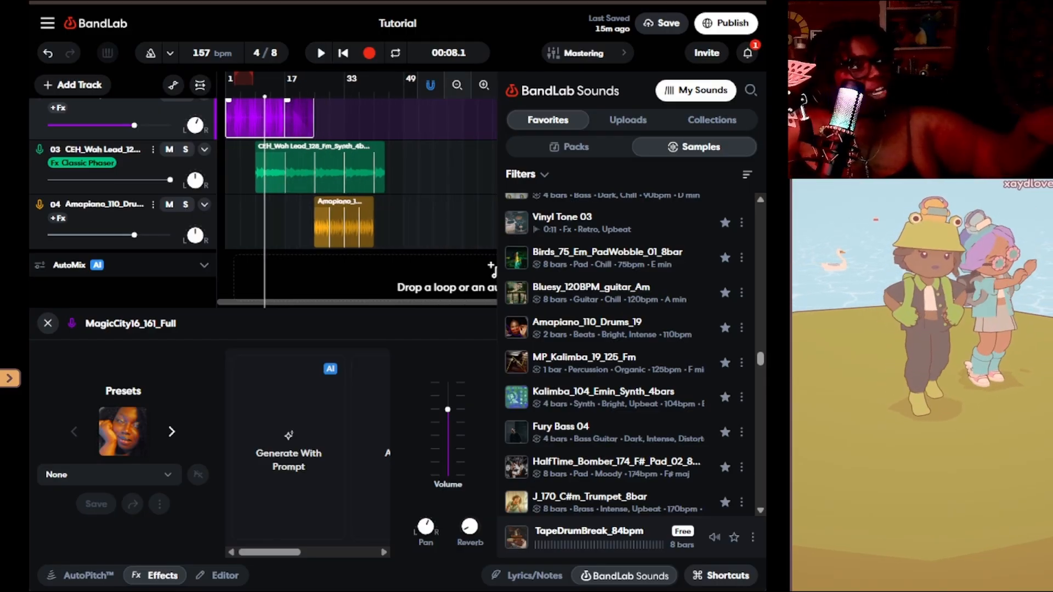
scroll(357, 186, down, 2)
scroll(356, 187, up, 8)
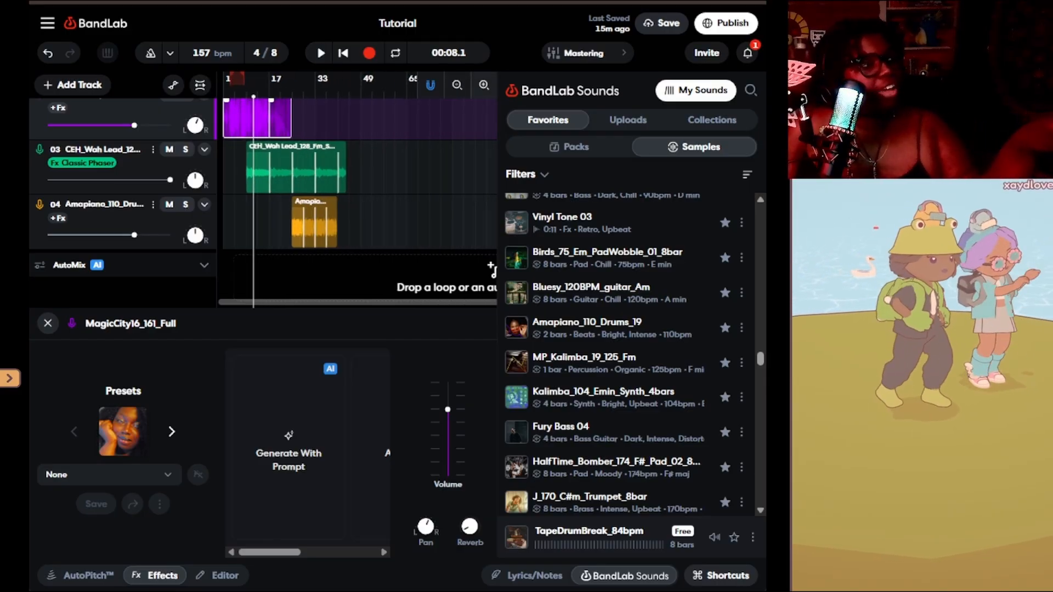
scroll(357, 187, up, 6)
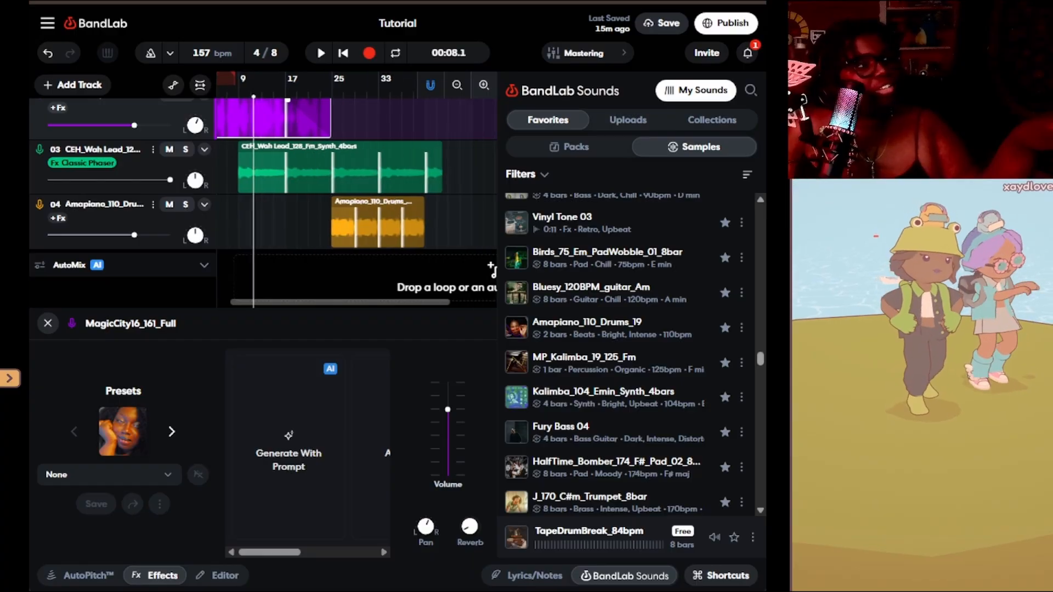
key(space)
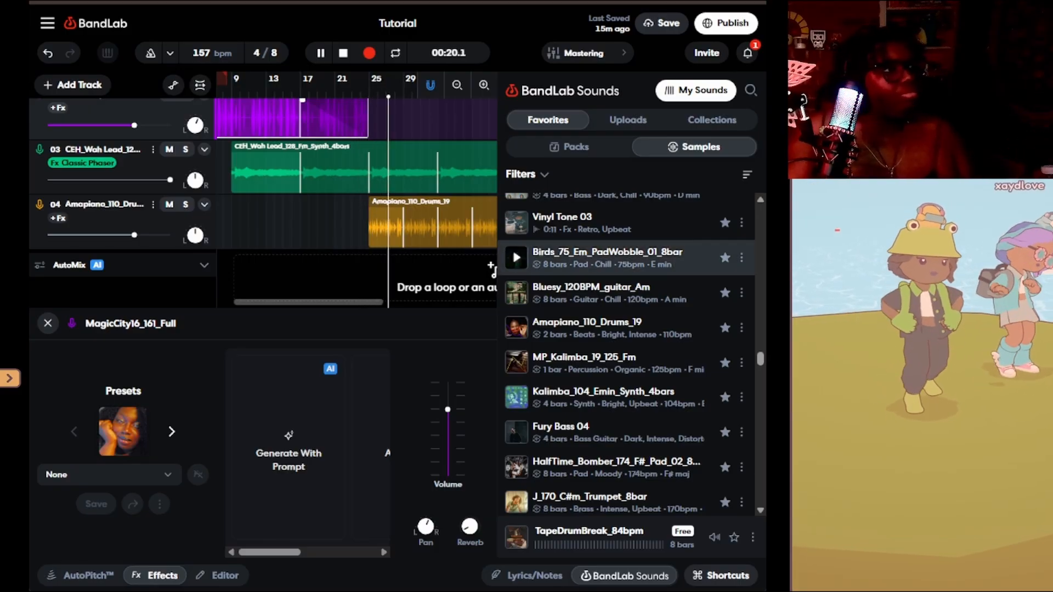
scroll(603, 280, down, 2)
scroll(604, 286, down, 10)
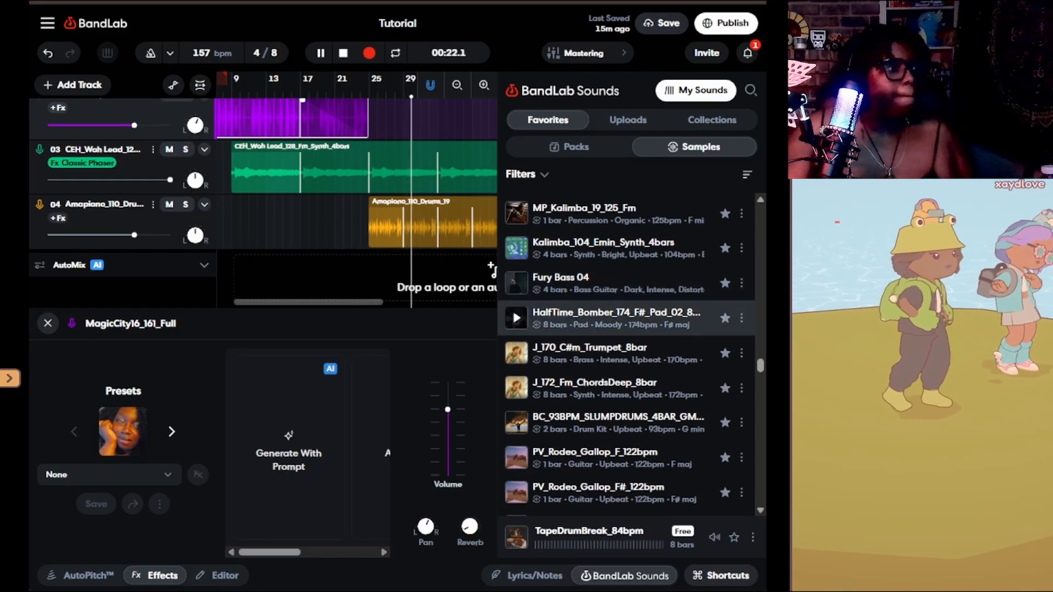
scroll(604, 285, down, 3)
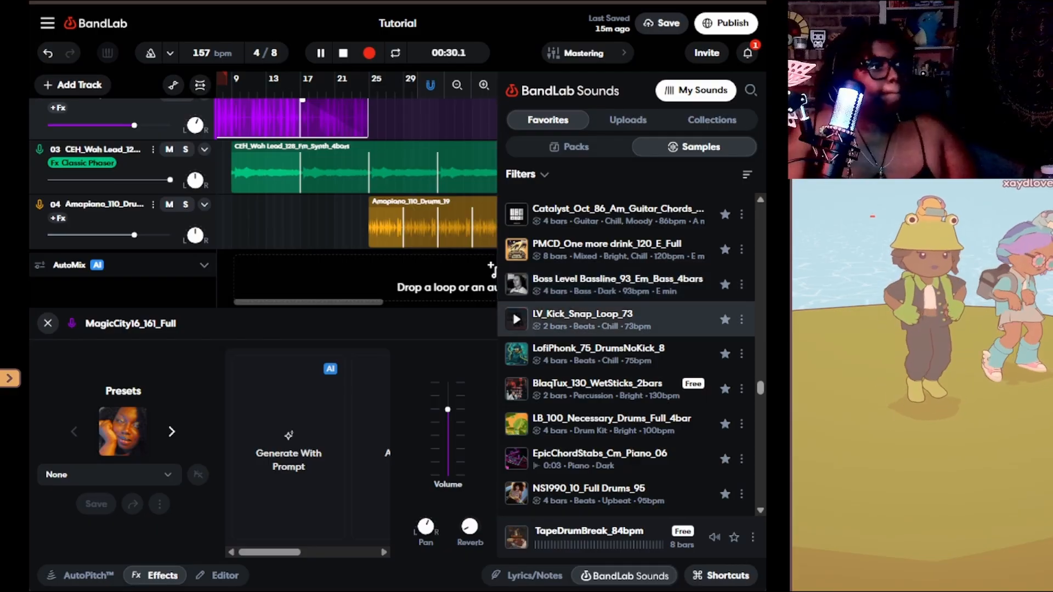
click(626, 576)
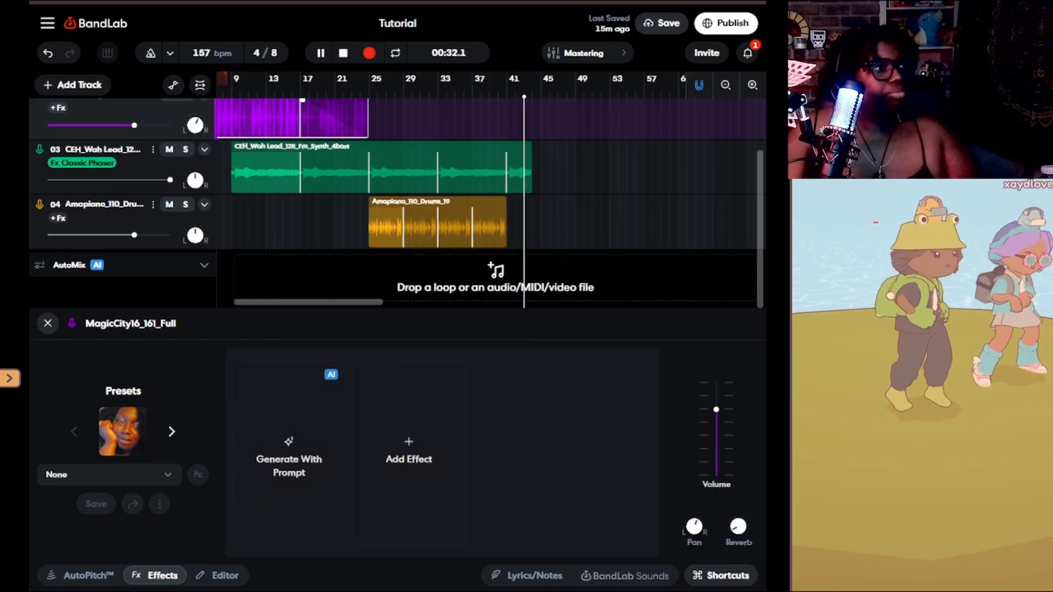
key(space)
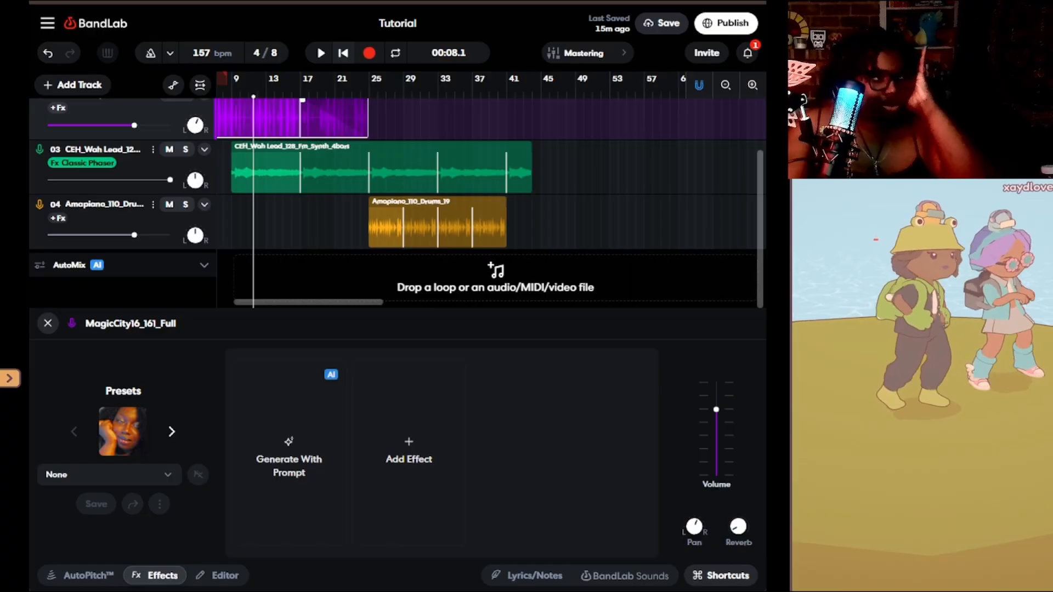
- Collapse all four tracks to compact rows and bring the start of the arrangement back into view
scroll(398, 203, up, 1)
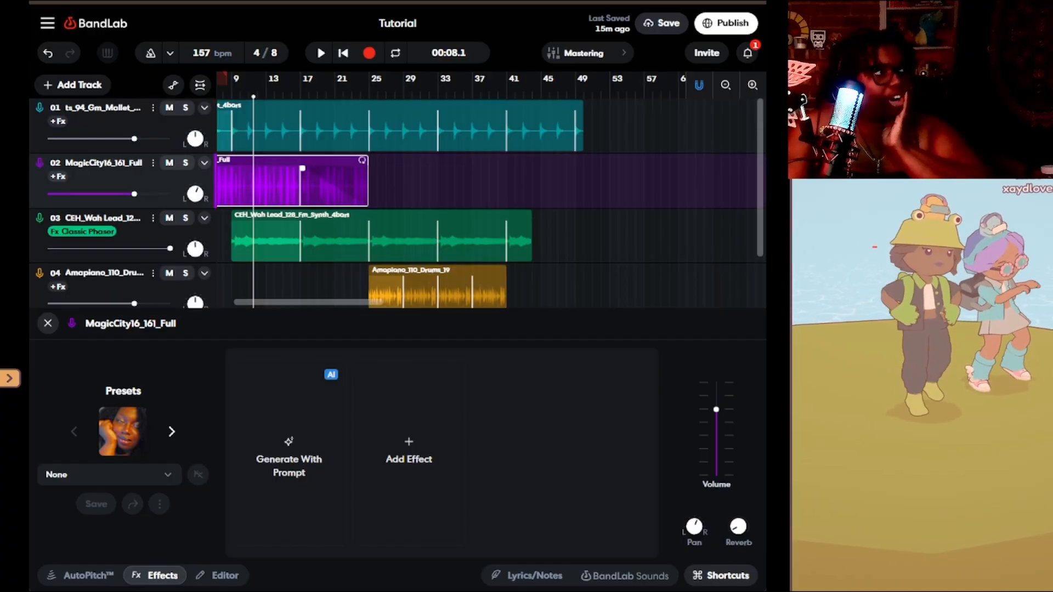
click(204, 108)
click(204, 126)
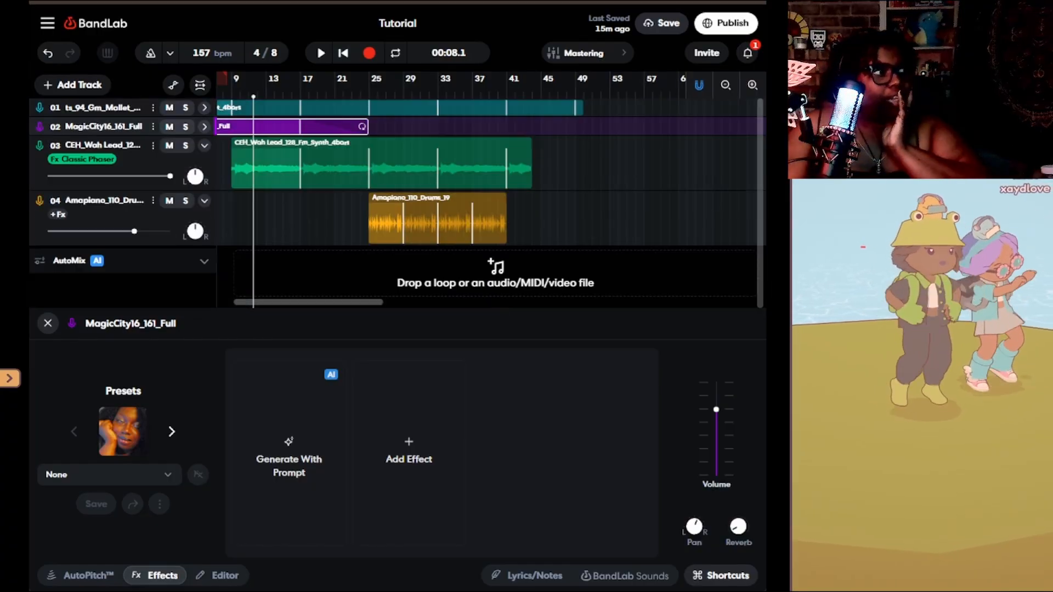
click(204, 145)
click(204, 164)
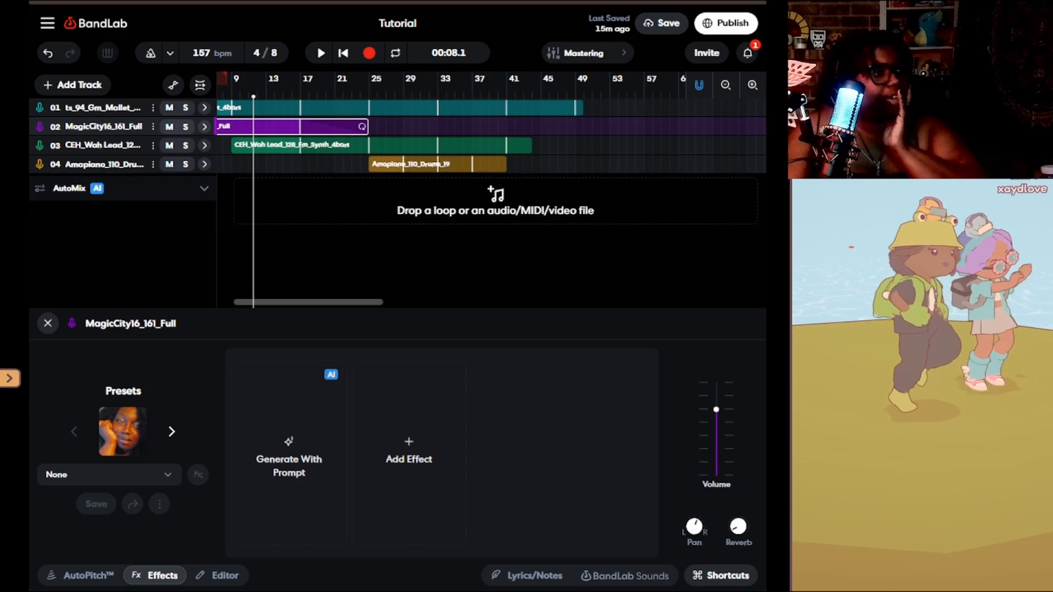
scroll(492, 165, right, 20)
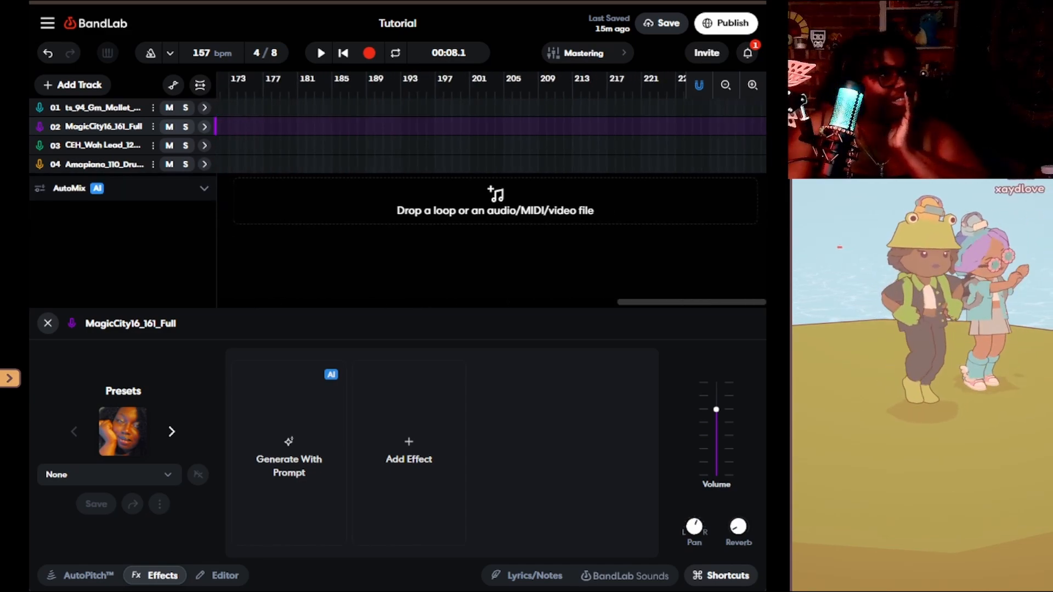
scroll(492, 165, left, 20)
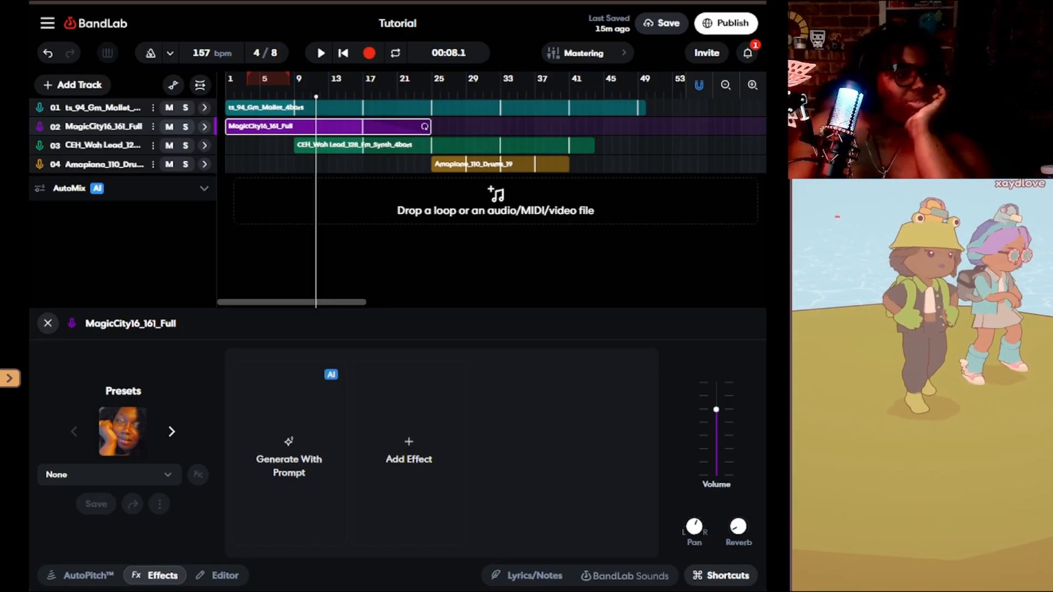
- Reopen the sounds browser, filter the favorite samples to free loops, and preview BlaqTux_130_WetSticks_2bars
click(625, 576)
scroll(625, 347, down, 4)
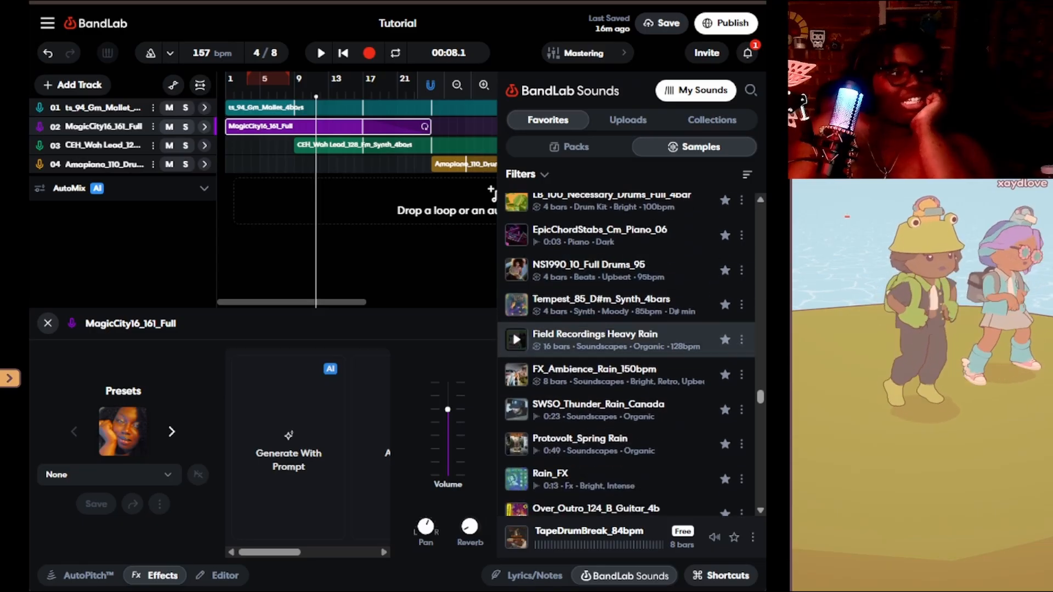
scroll(604, 270, down, 10)
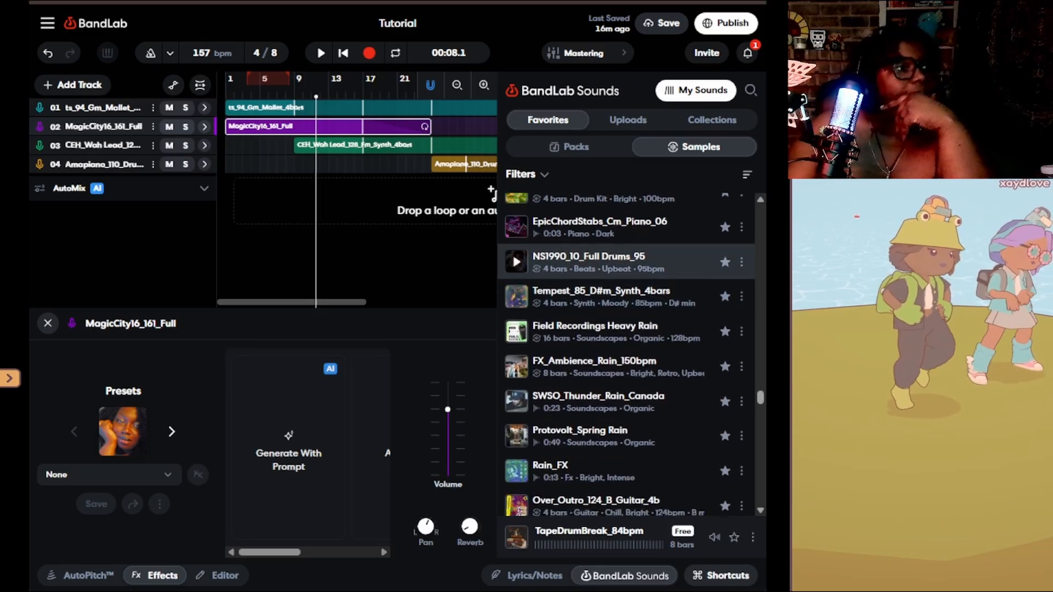
scroll(626, 260, down, 6)
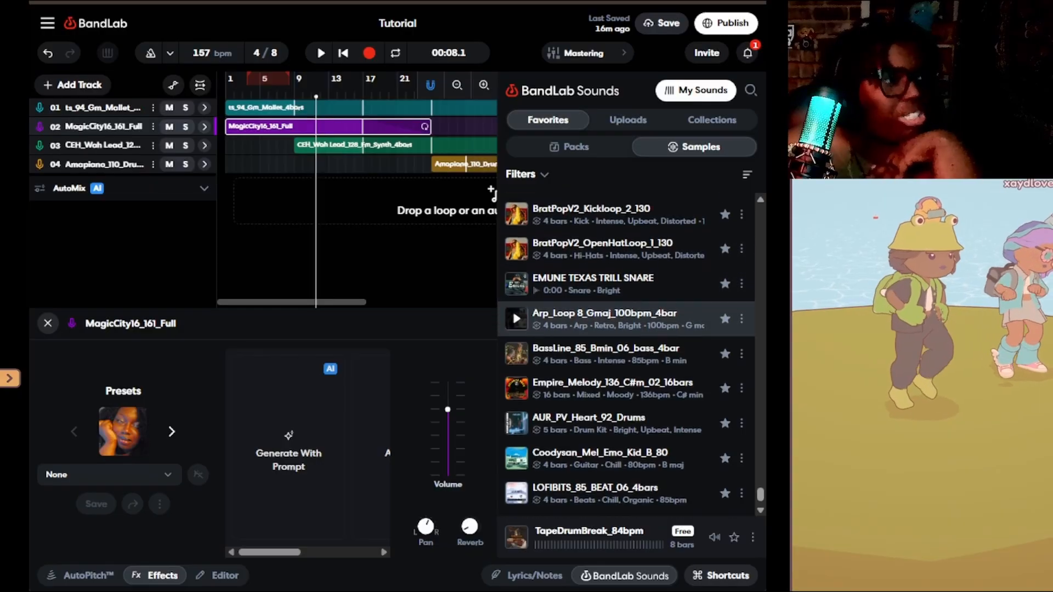
scroll(625, 302, down, 3)
scroll(625, 373, down, 8)
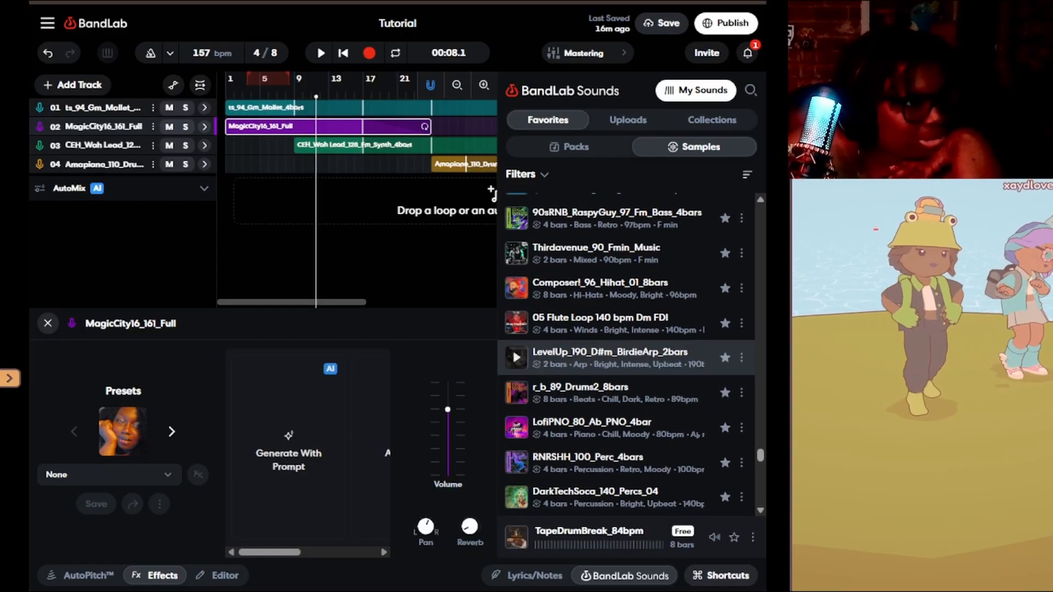
click(527, 175)
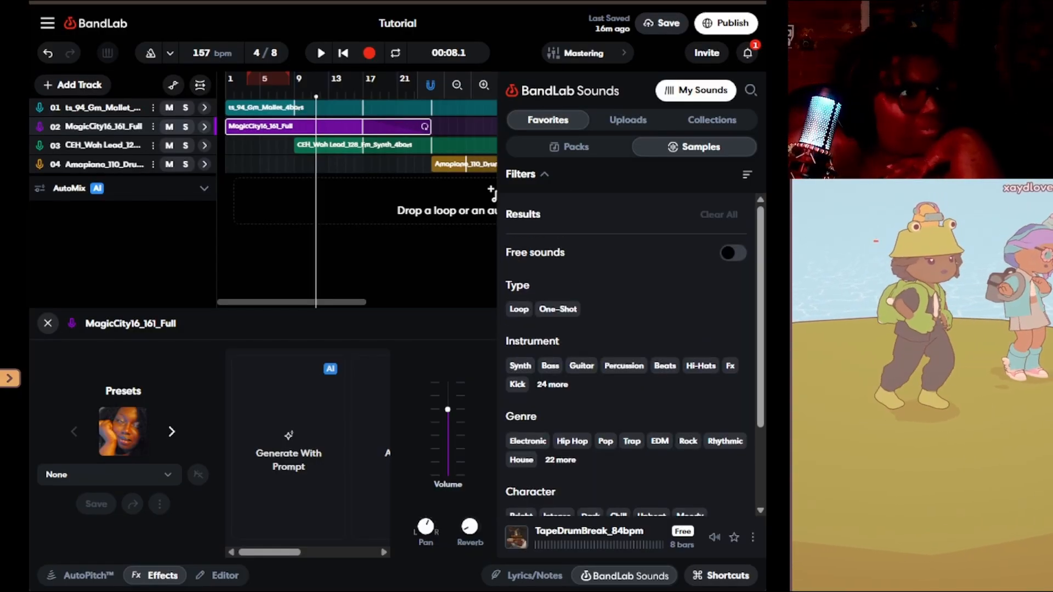
click(733, 253)
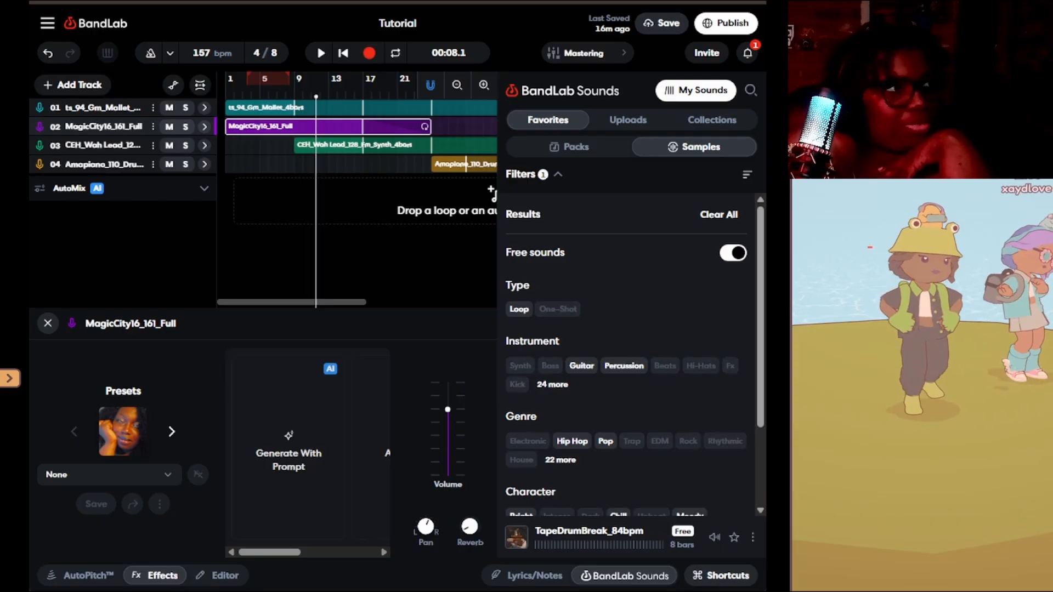
click(519, 309)
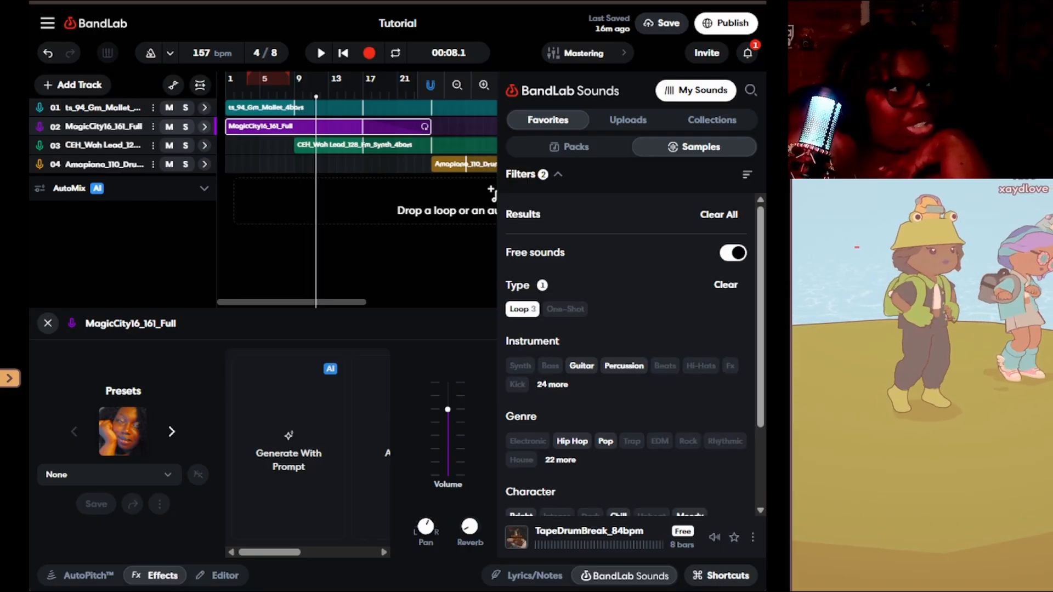
click(527, 174)
click(516, 246)
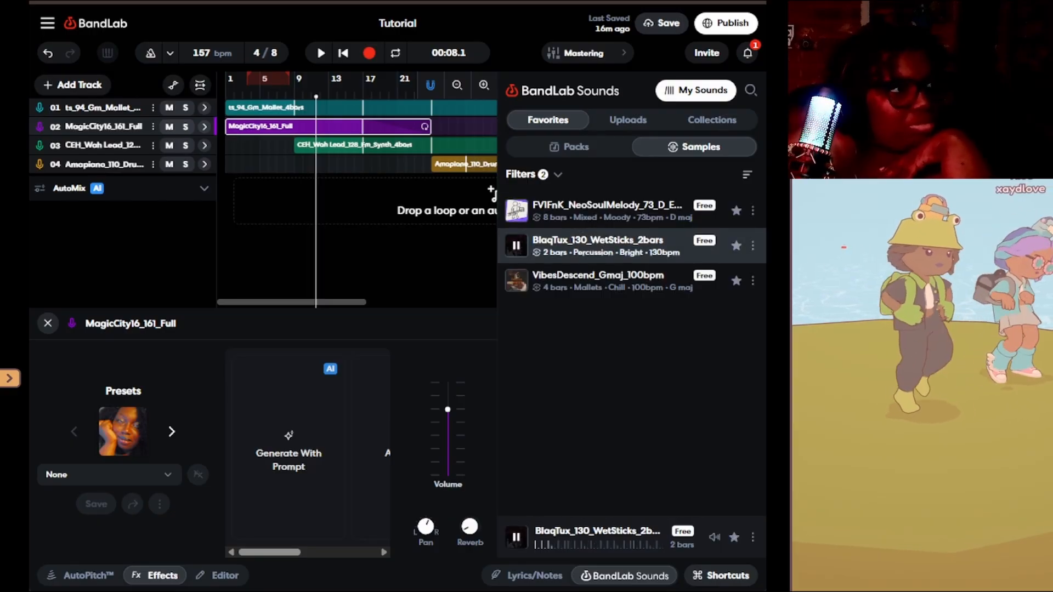
- Preview VibesDescend_Gmaj_100bpm and the FV1FnK_NeoSoulMelody_73 guitar loop, and place the guitar loop on a new track at bar 41
click(516, 281)
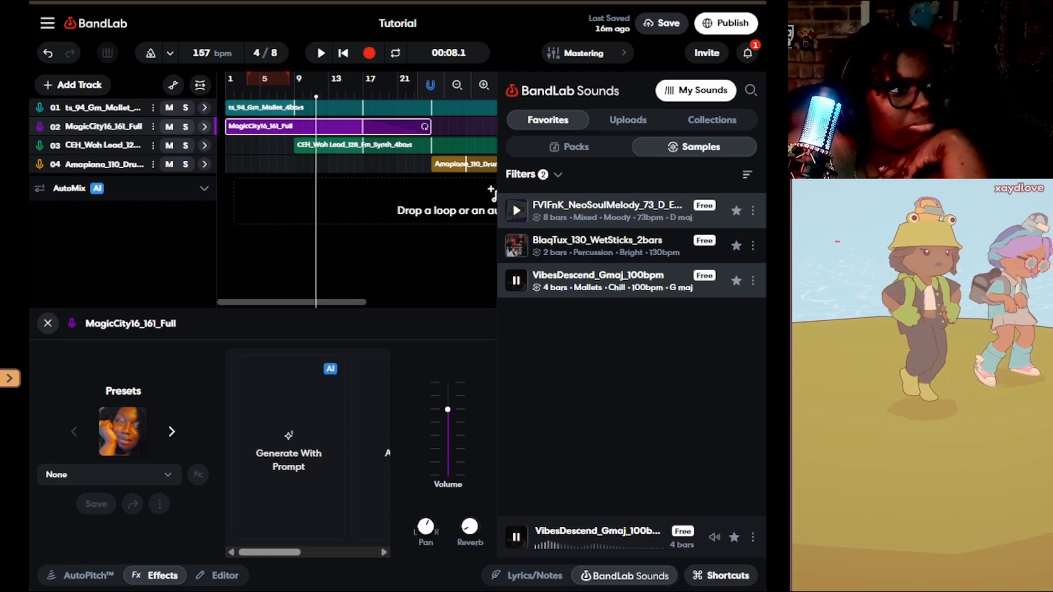
click(516, 211)
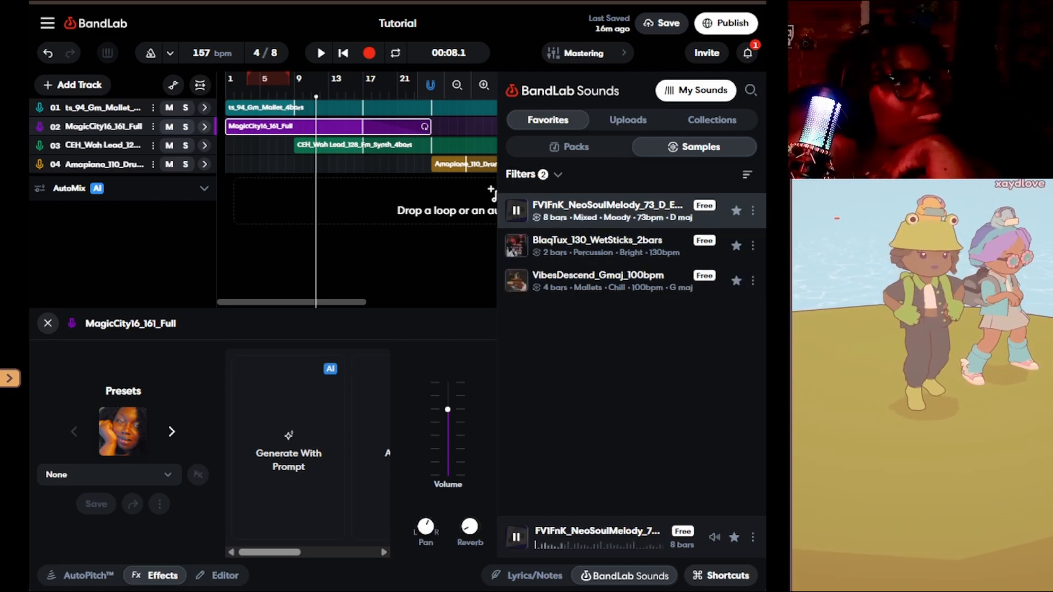
scroll(357, 192, right, 5)
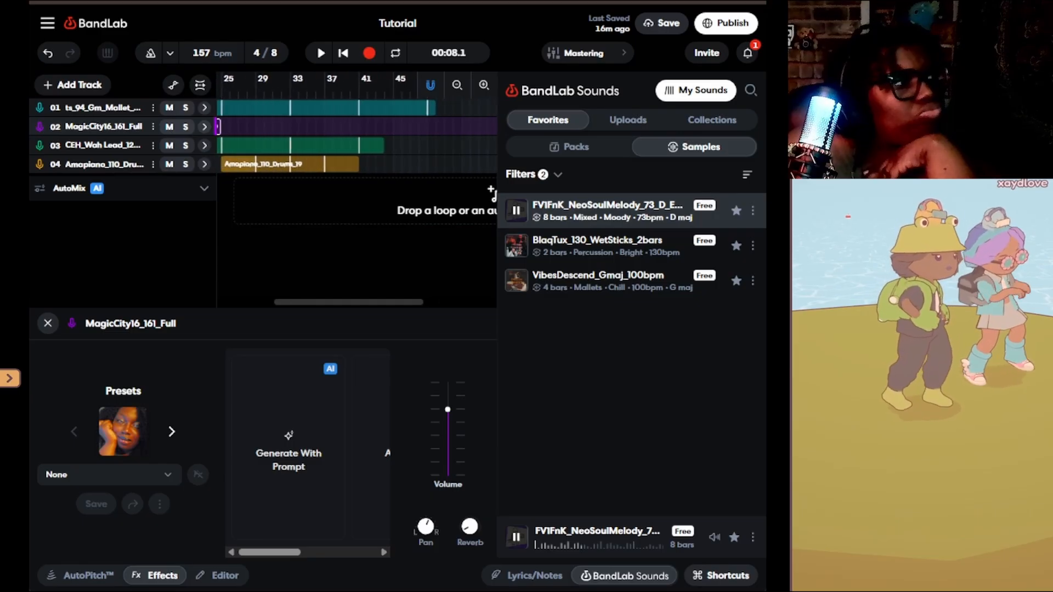
scroll(356, 137, left, 3)
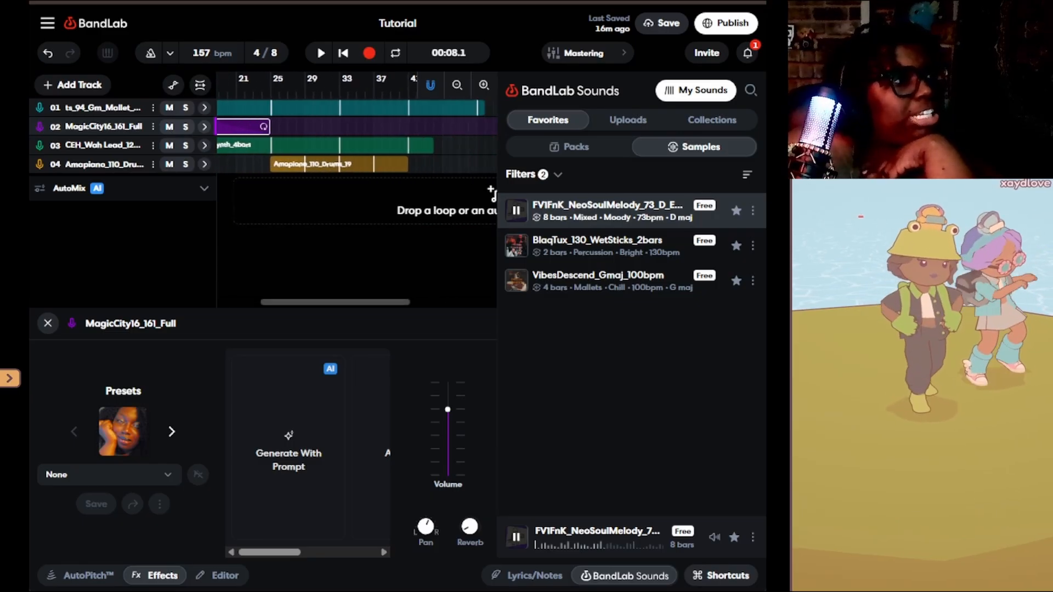
drag(491, 193, 491, 197)
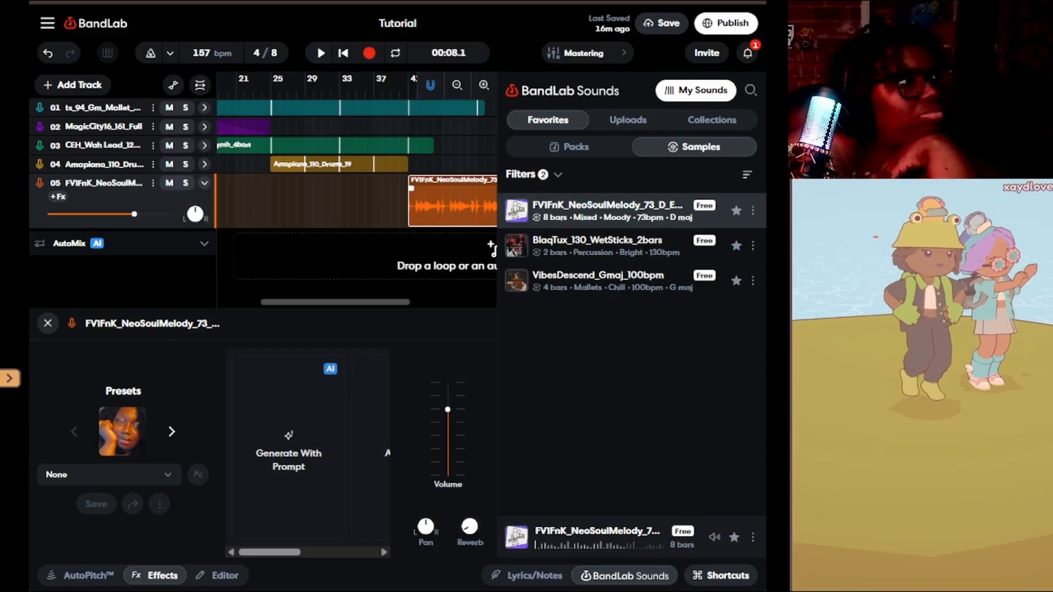
- Play from bar 37 while extending the FV1FnK_NeoSoulMelody, ts_94_Gm_Mallet and CEH_Wah Lead loops to about bar 66, and stop playback
click(382, 83)
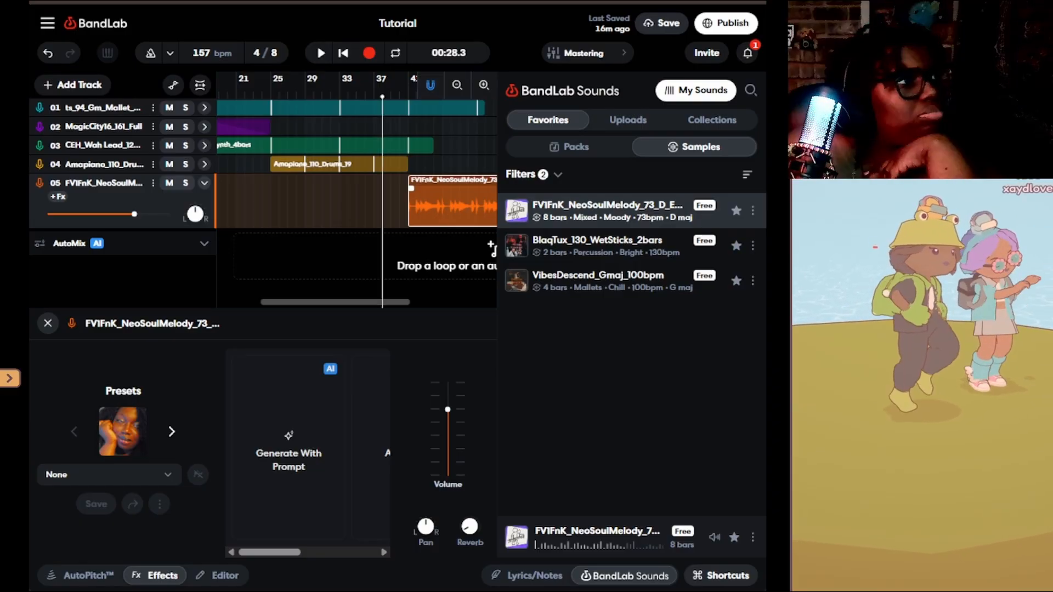
key(space)
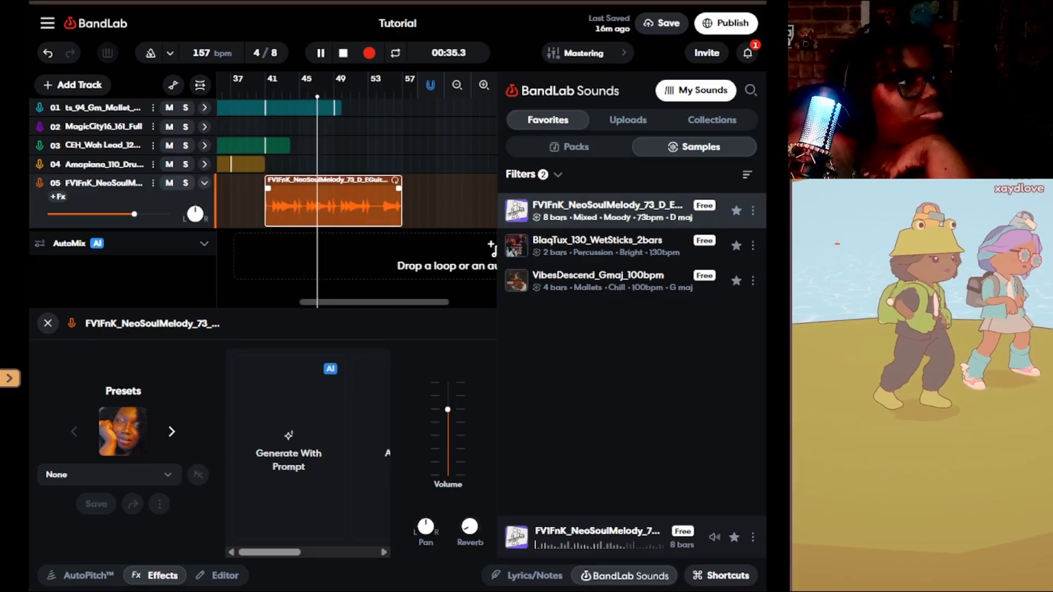
drag(395, 181, 473, 180)
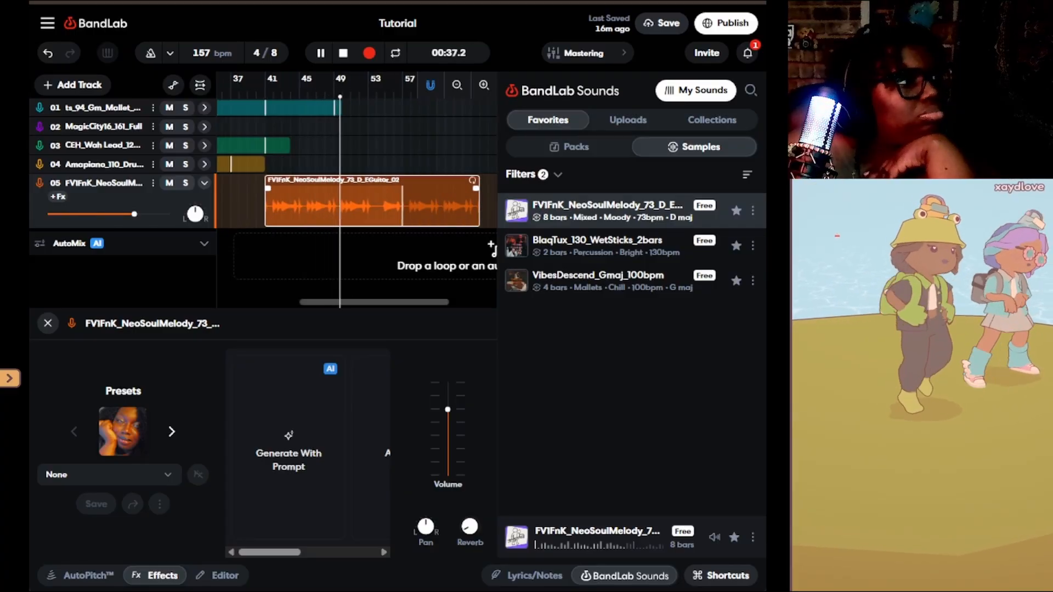
click(329, 108)
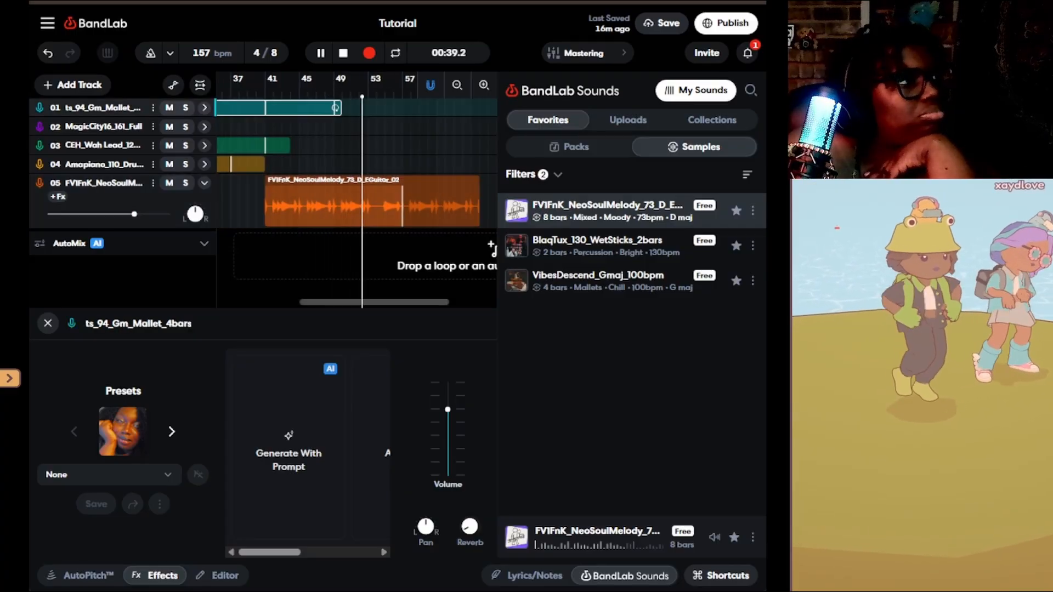
drag(340, 108, 473, 107)
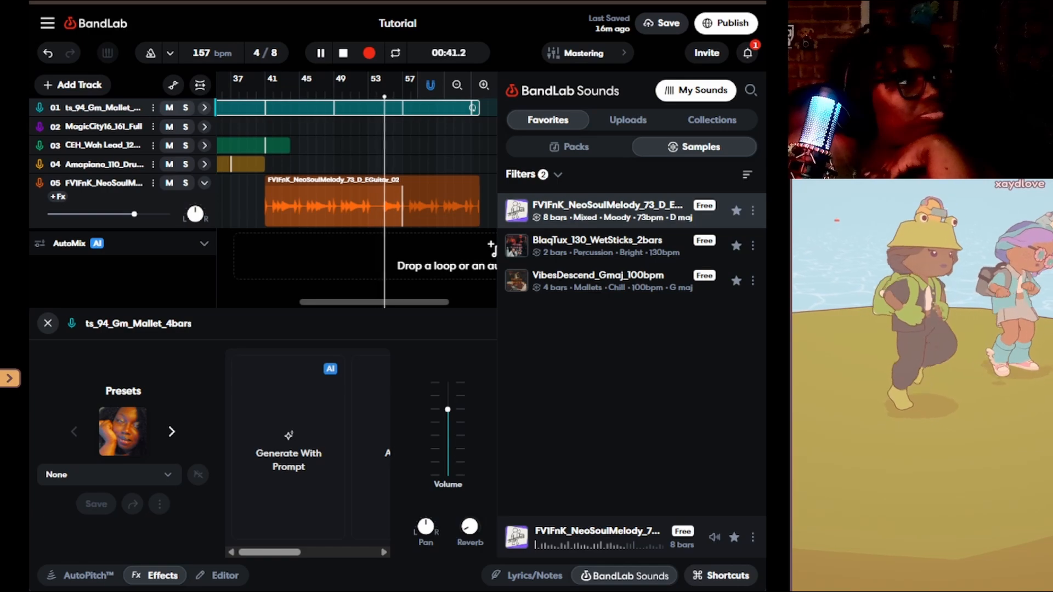
drag(289, 145, 485, 146)
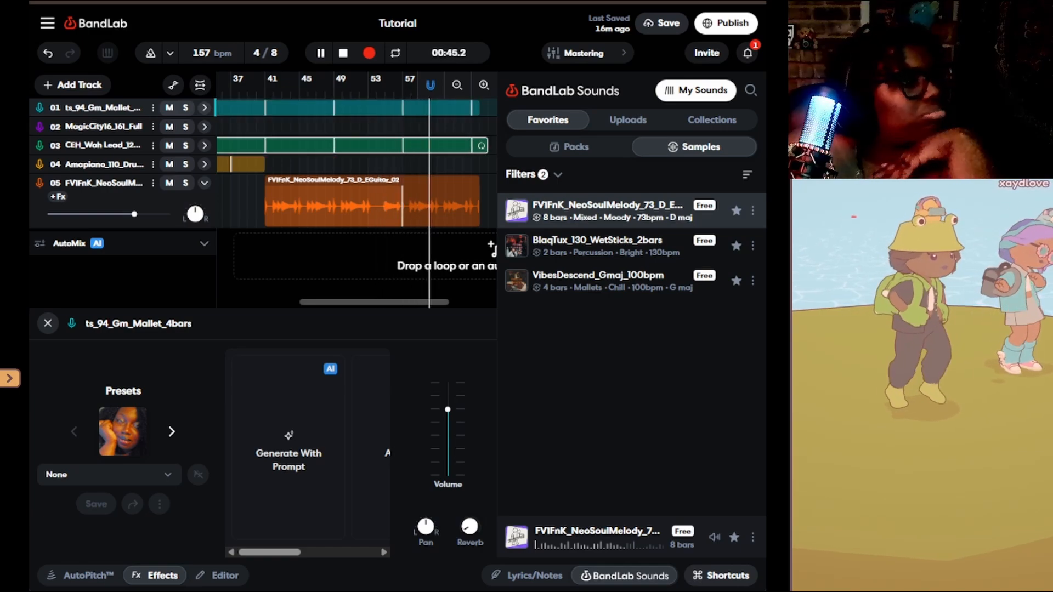
key(space)
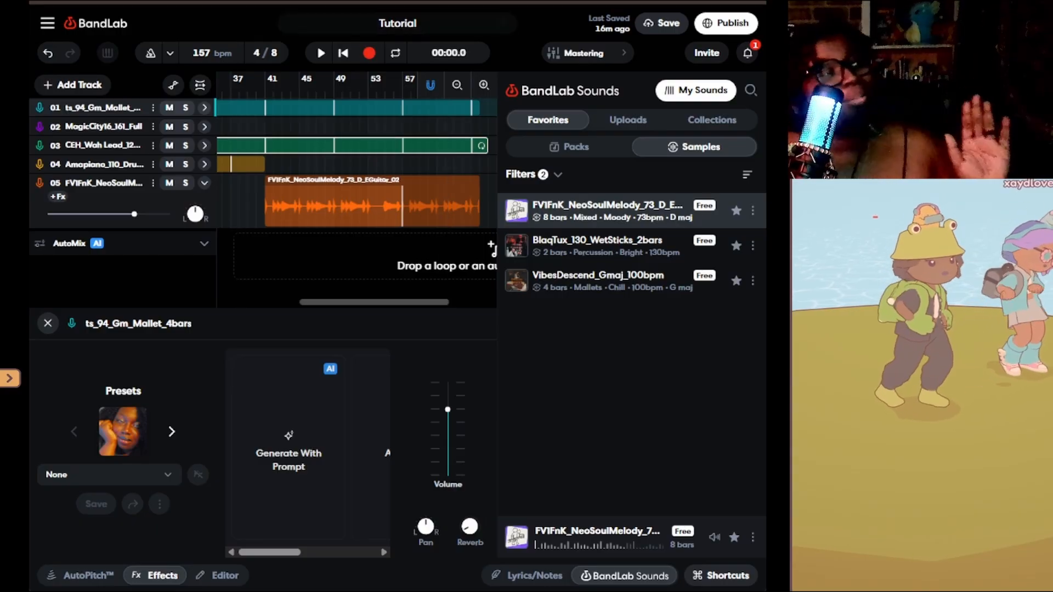
- Replay the arrangement from the start while filtering the guitar loop's FunkLab Vol. 1: Frets & Keys pack to free loops
key(space)
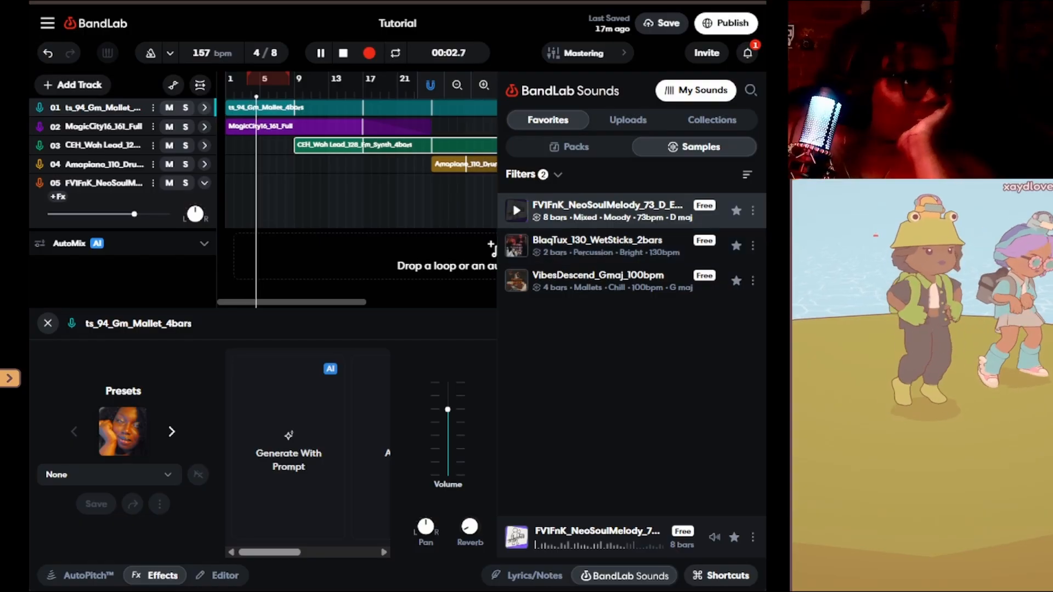
click(752, 211)
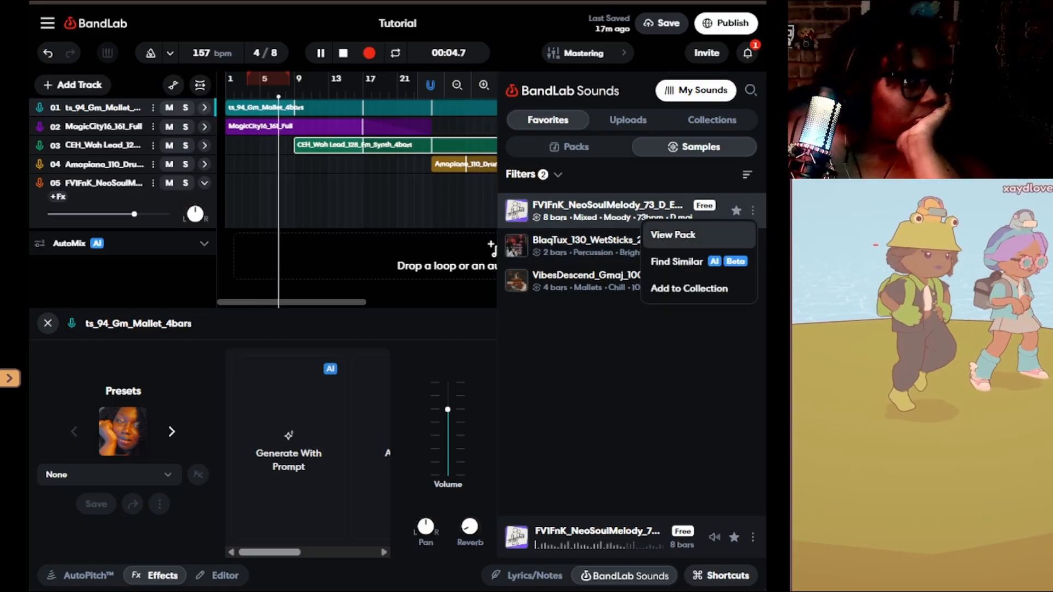
click(673, 234)
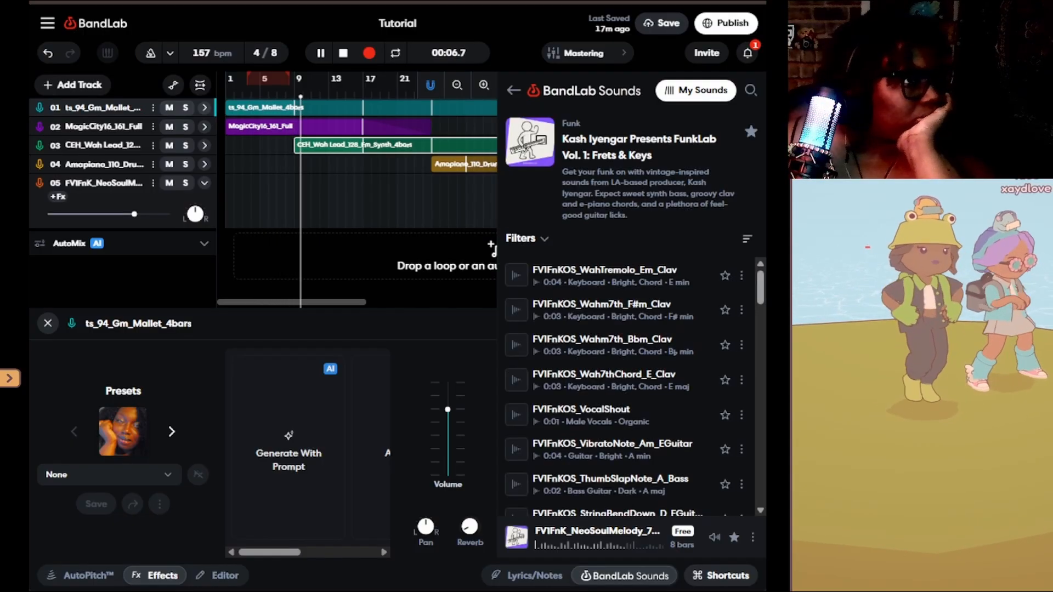
click(527, 239)
click(733, 318)
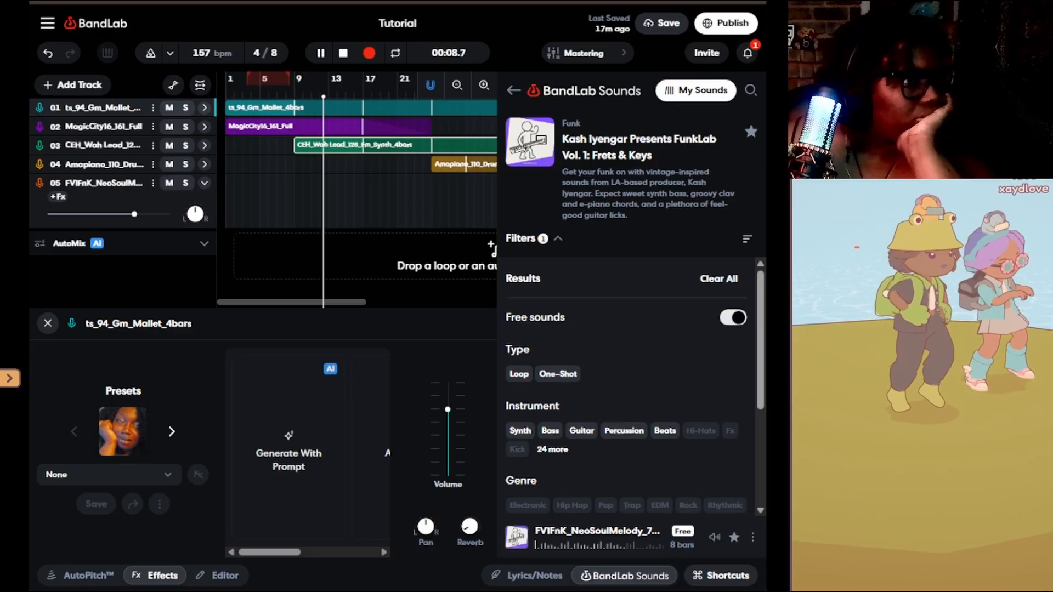
click(519, 373)
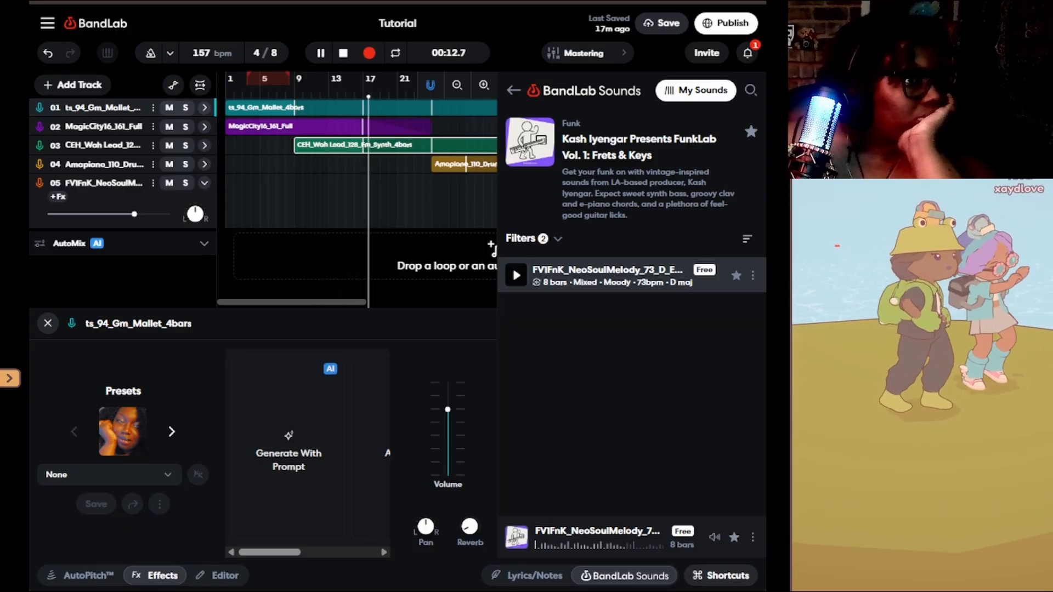
click(516, 274)
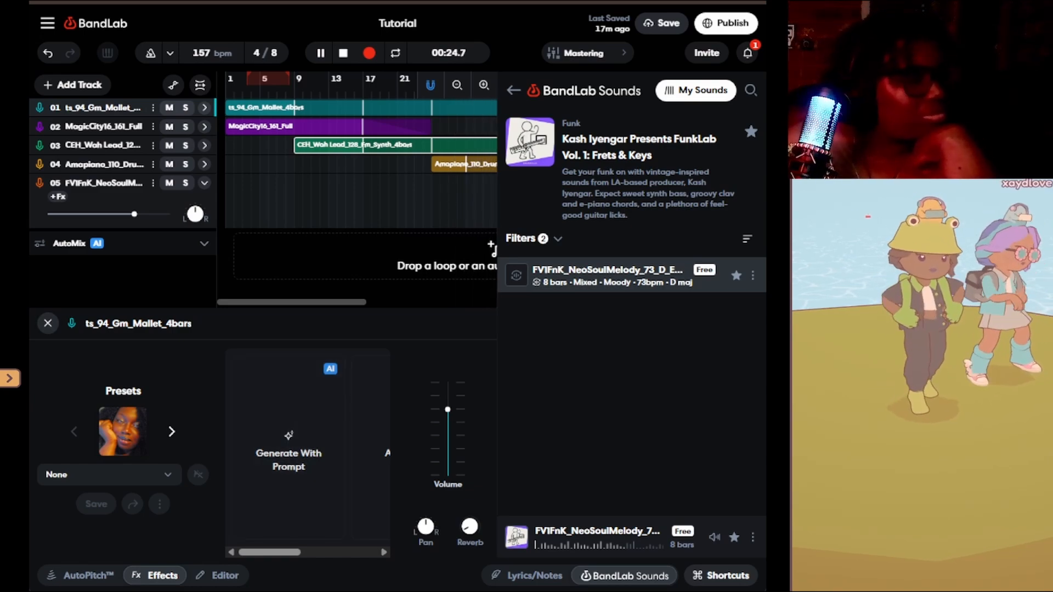
- Close the sounds browser, save the project, and stop playback
click(624, 576)
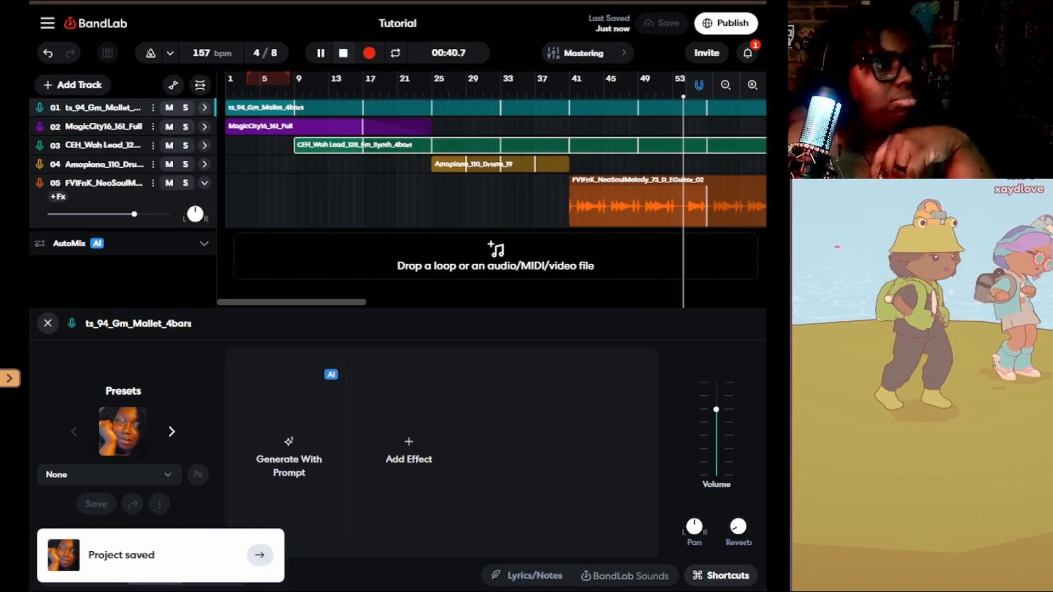
key(space)
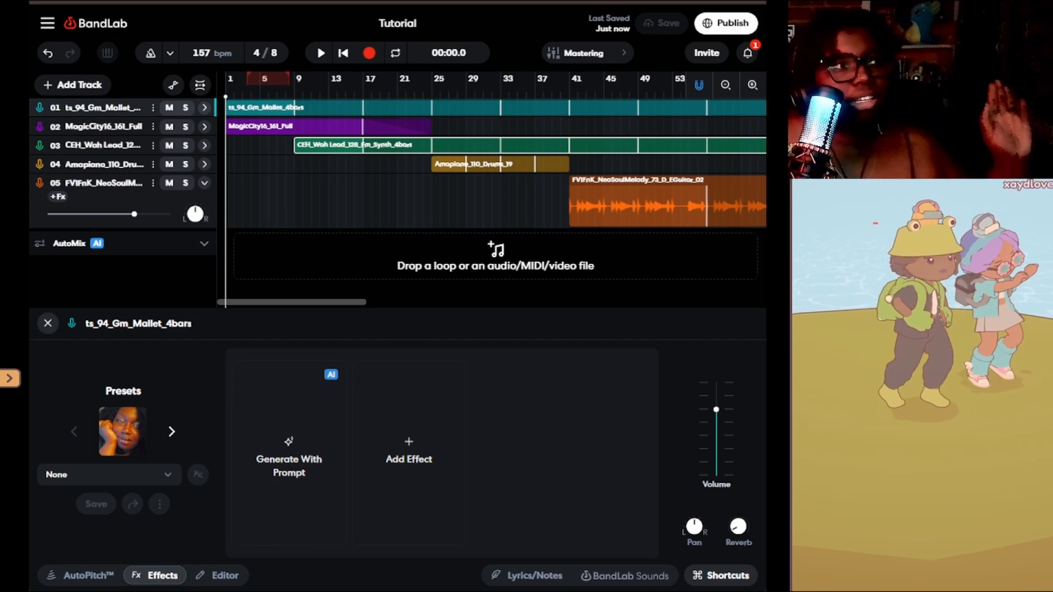
- Move the FV1FnK_NeoSoulMelody region to bar 1 and extend its loop to about bar 147
drag(636, 204, 293, 204)
drag(434, 180, 764, 181)
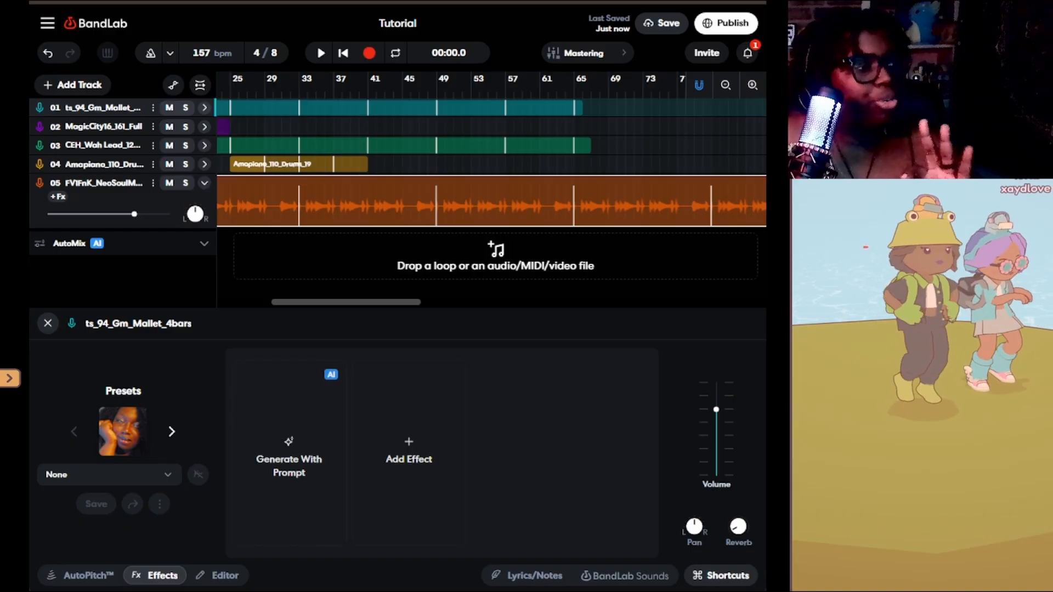
drag(763, 180, 600, 182)
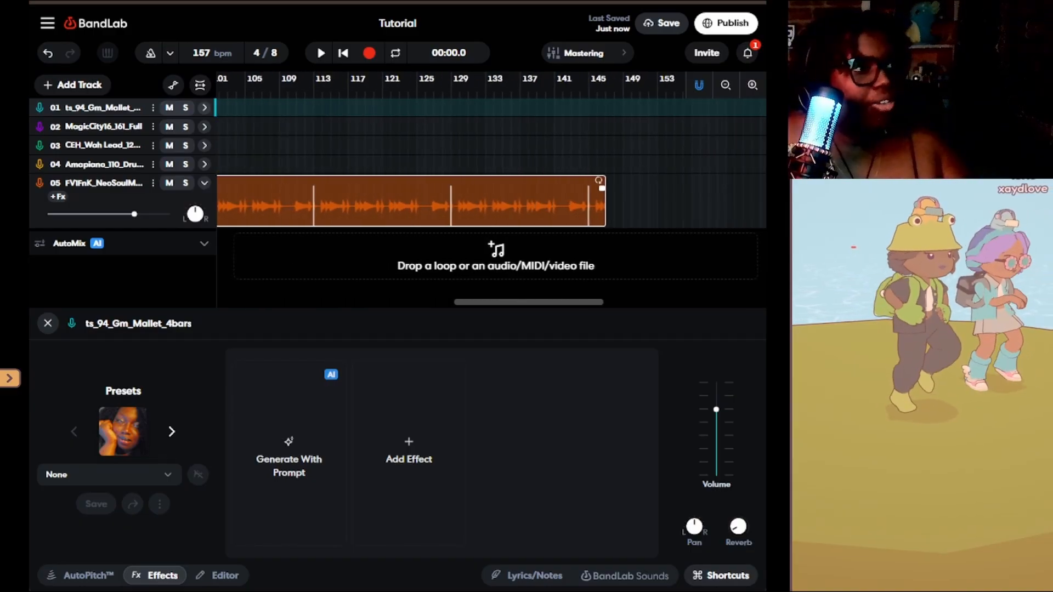
- Adjust the end of the FV1FnK_NeoSoulMelody region so the loop finishes at bar 161, and place the playhead there
click(607, 184)
click(601, 187)
key(Left)
key(Left)
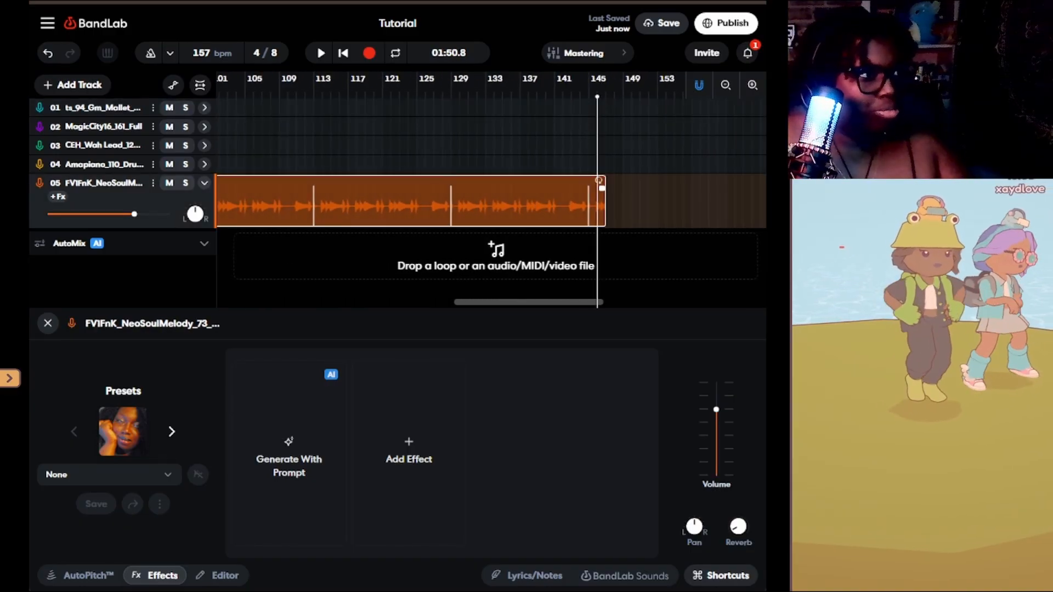
click(602, 187)
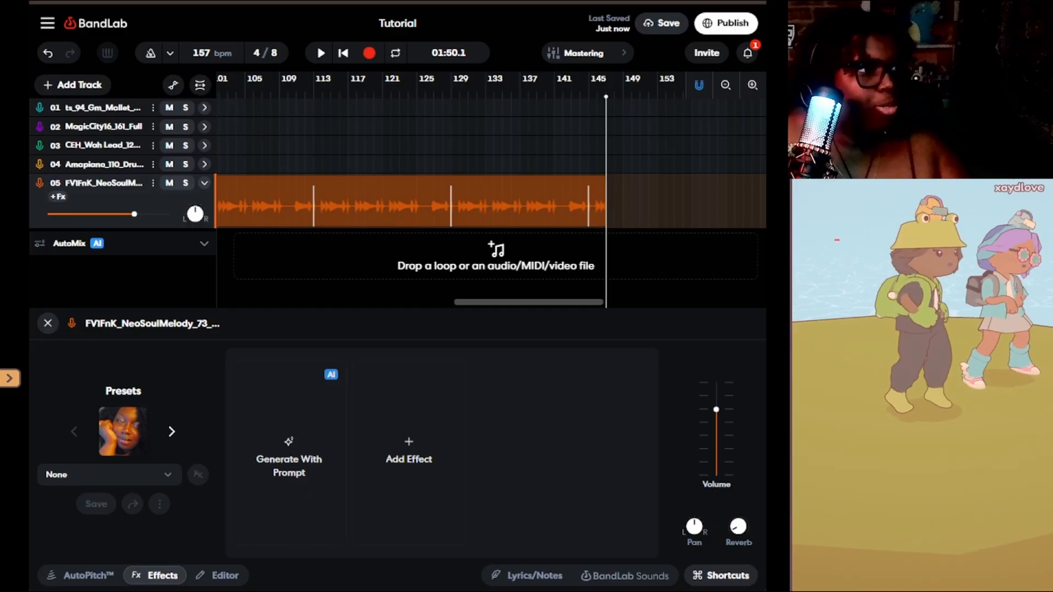
click(600, 184)
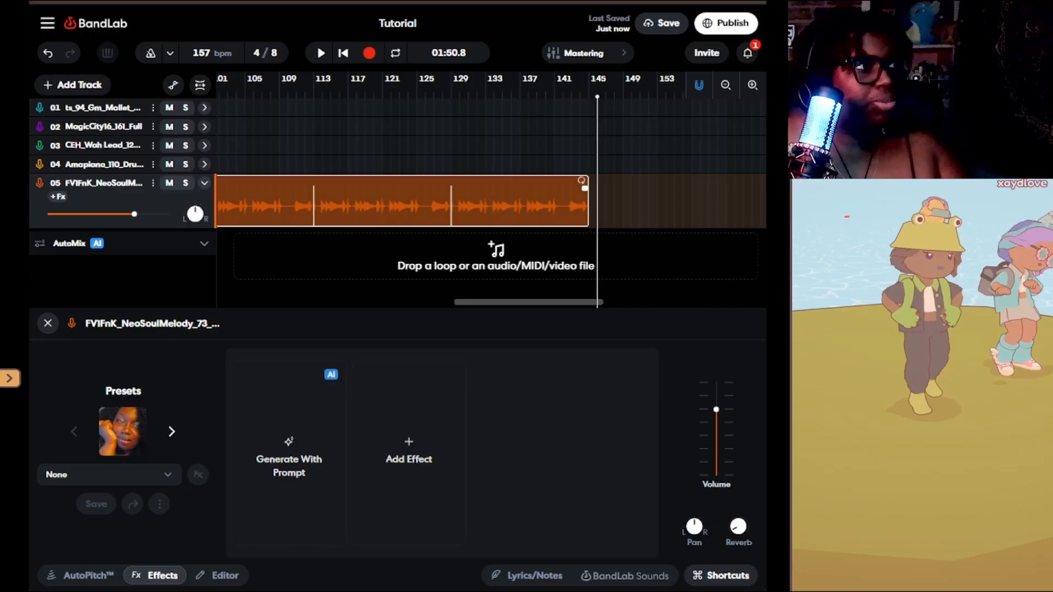
drag(602, 189, 730, 188)
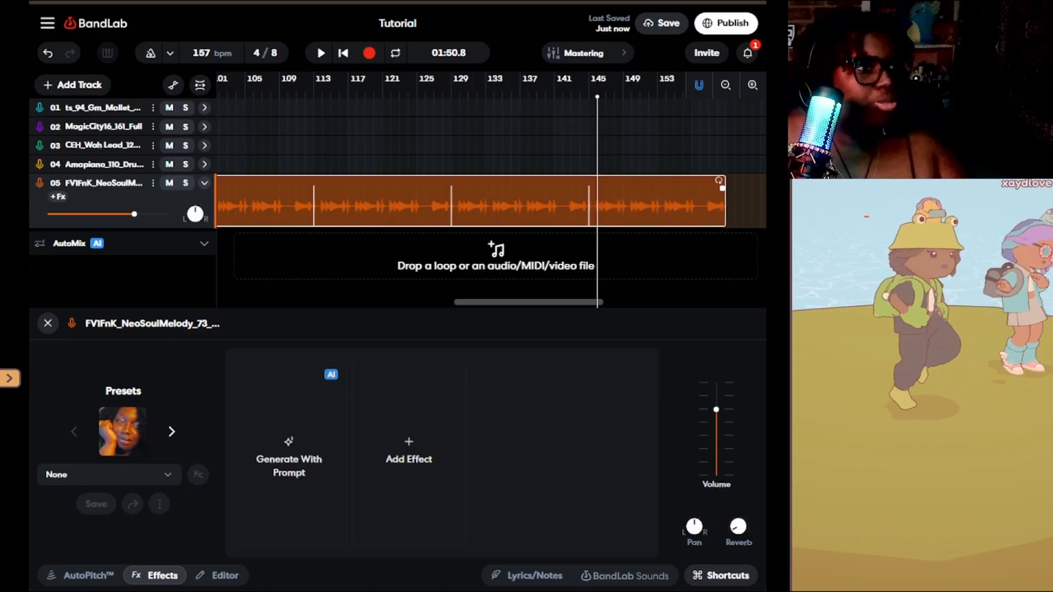
click(726, 108)
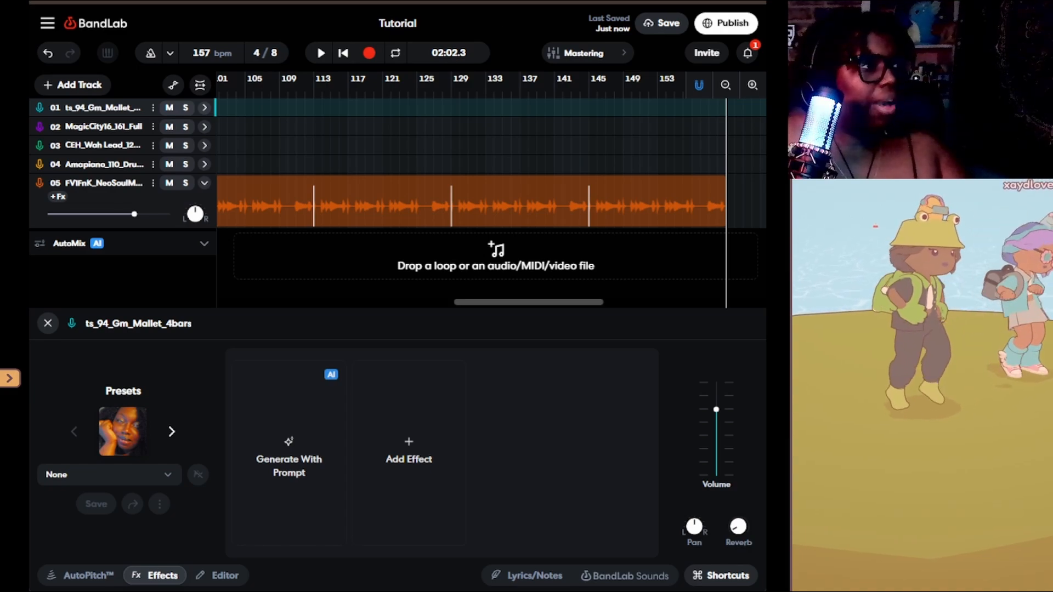
- Solo the FV1FnK_NeoSoulMelody track, play it from the start of the arrangement, and solo the CEH_Wah Lead track alongside it
scroll(491, 165, left, 16)
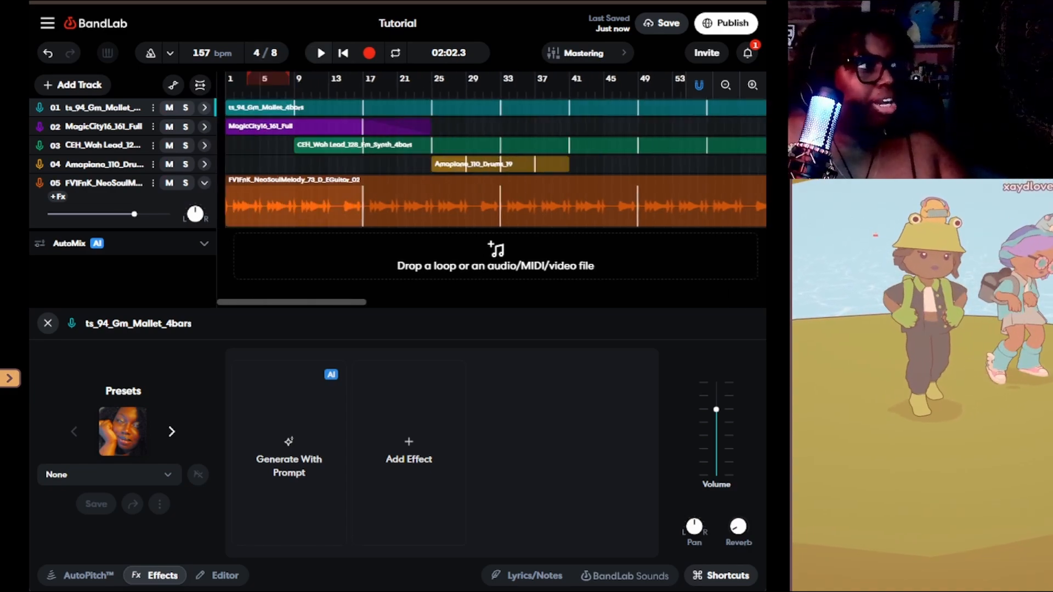
click(186, 183)
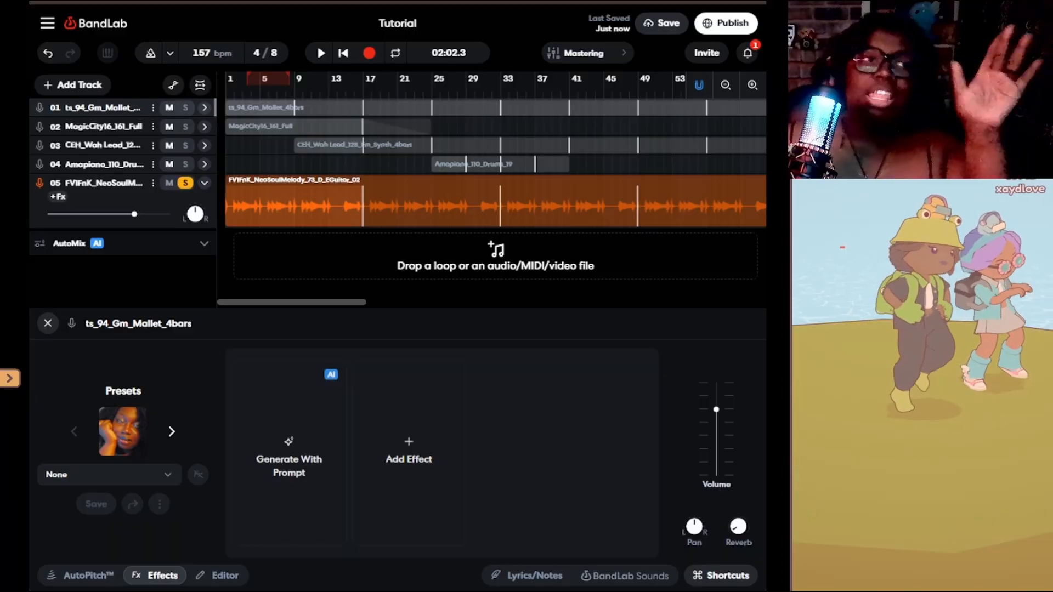
key(space)
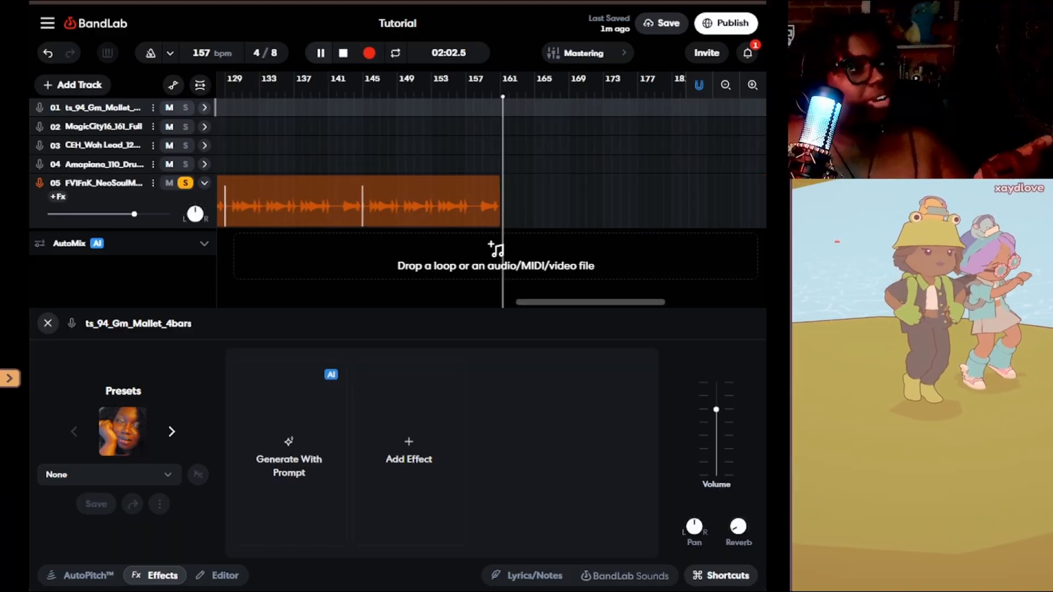
key(space)
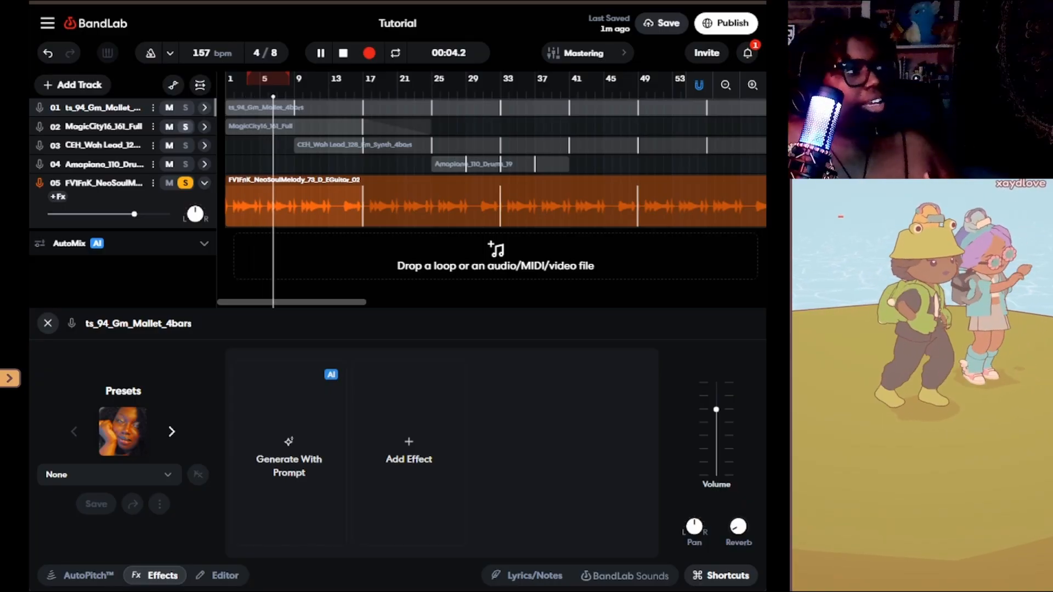
click(186, 146)
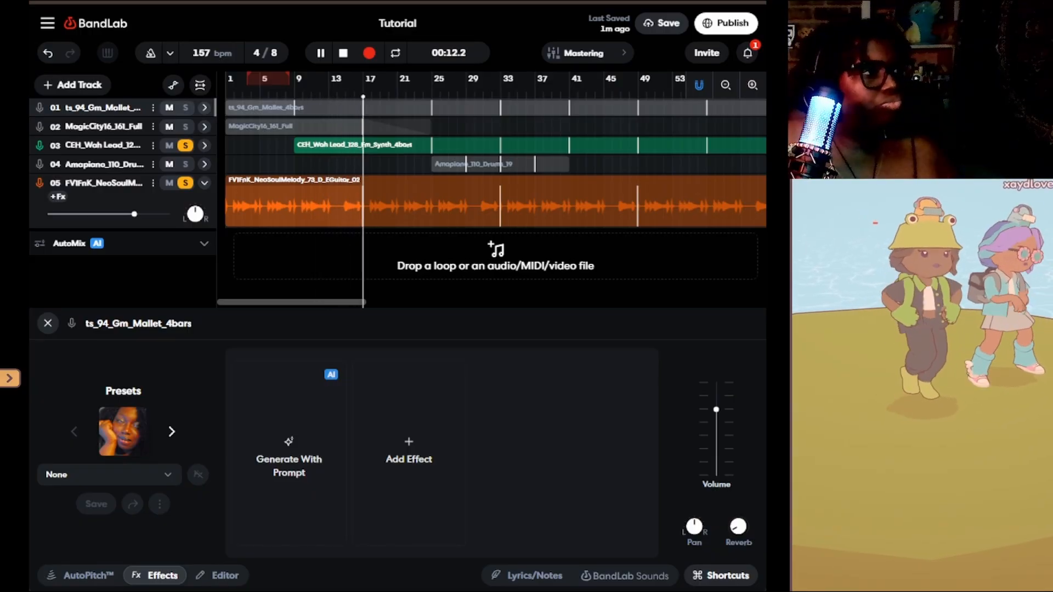
- Select the FV1FnK_NeoSoulMelody track and apply the Punchy Rap effects preset to it during playback
click(439, 203)
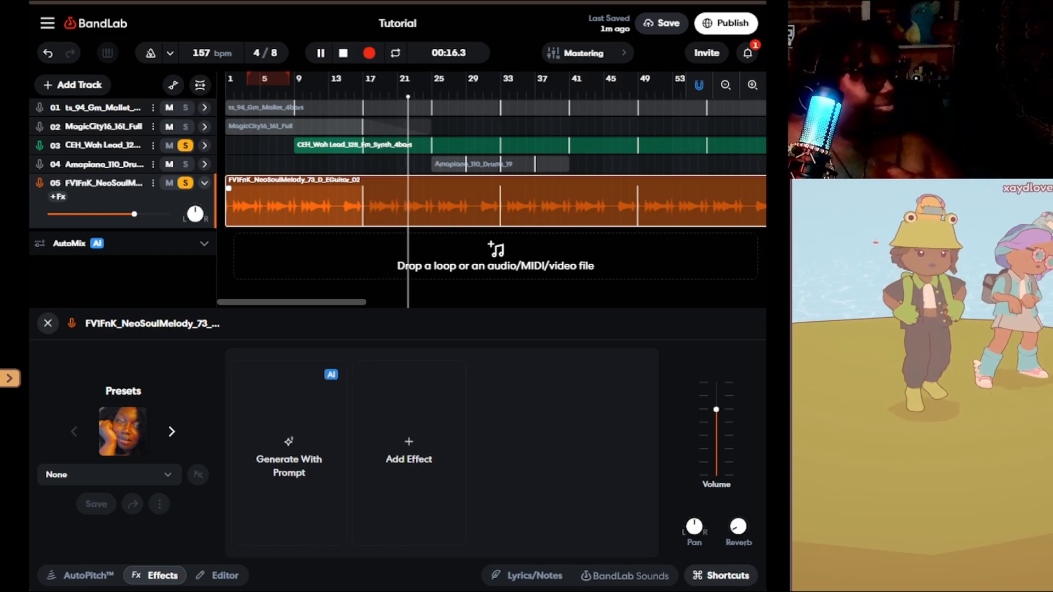
click(81, 576)
click(155, 576)
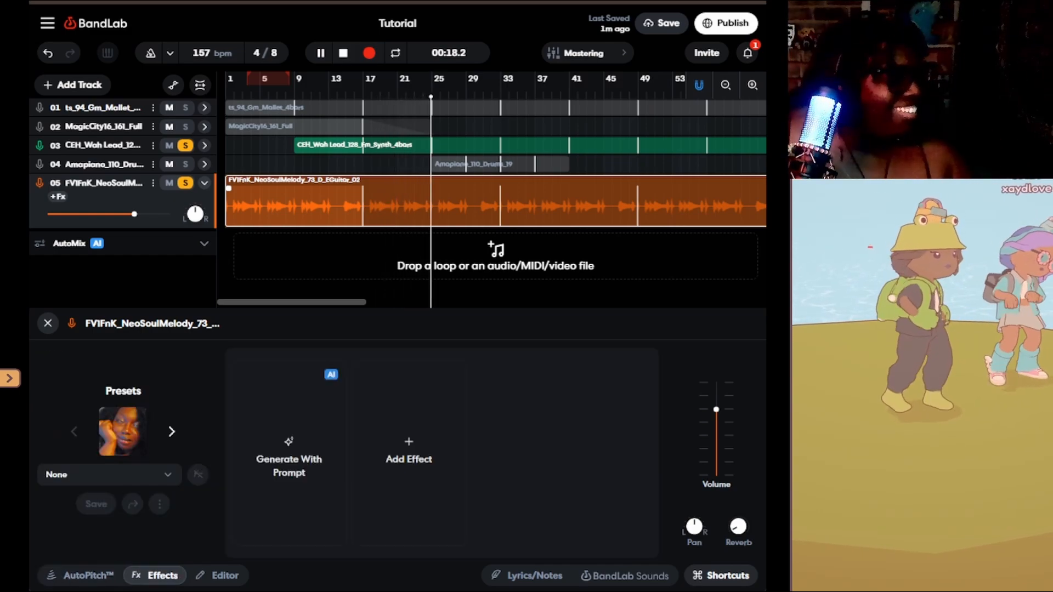
click(171, 432)
click(172, 432)
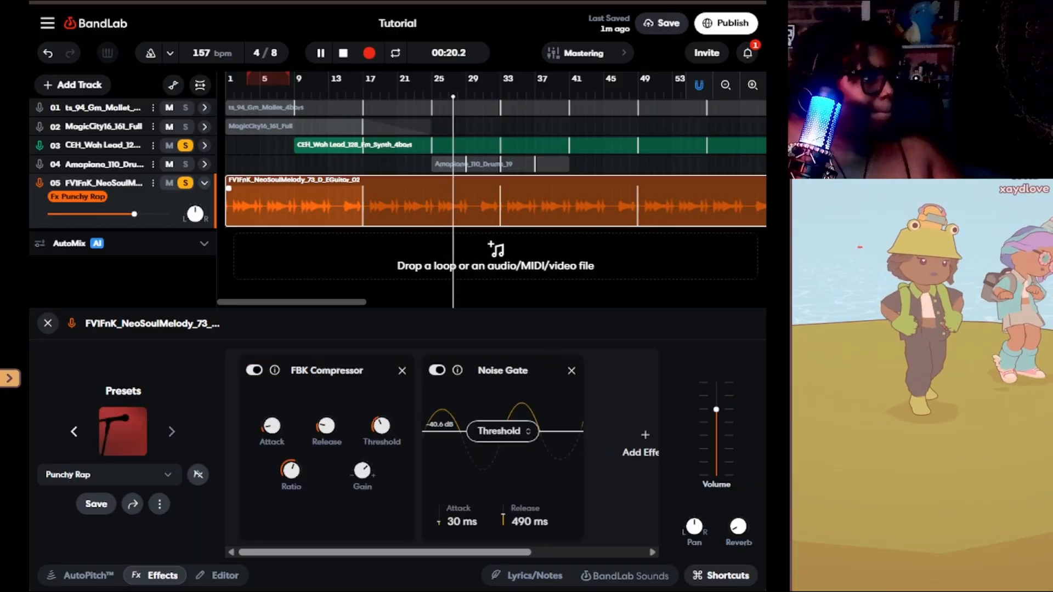
- Audition the next effects presets on the FV1FnK_NeoSoulMelody track during playback, through Eazy M Octaver to 8 Bit Drums
click(172, 431)
click(172, 432)
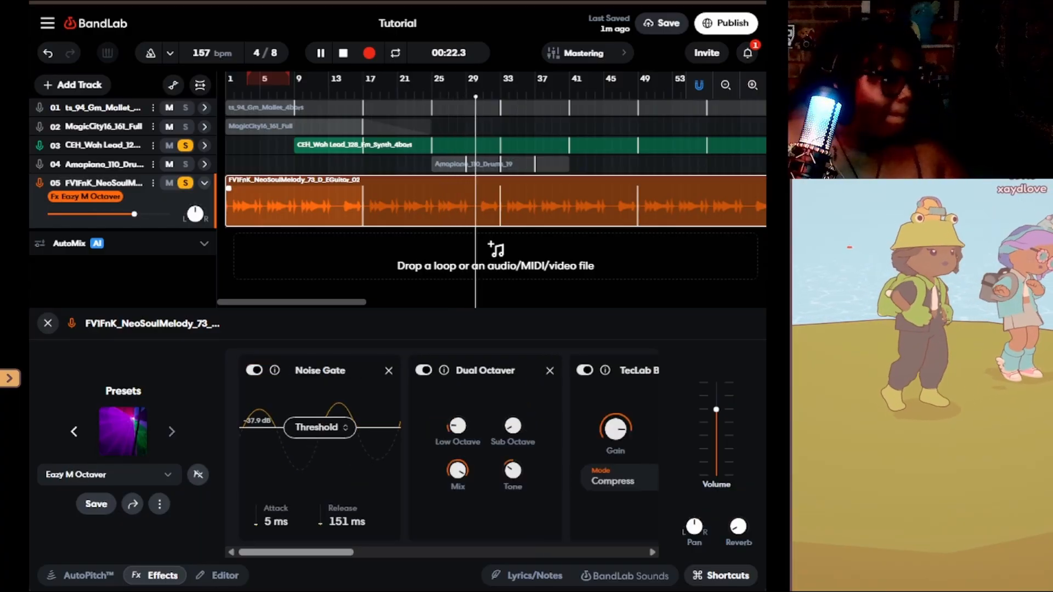
click(172, 432)
click(172, 432)
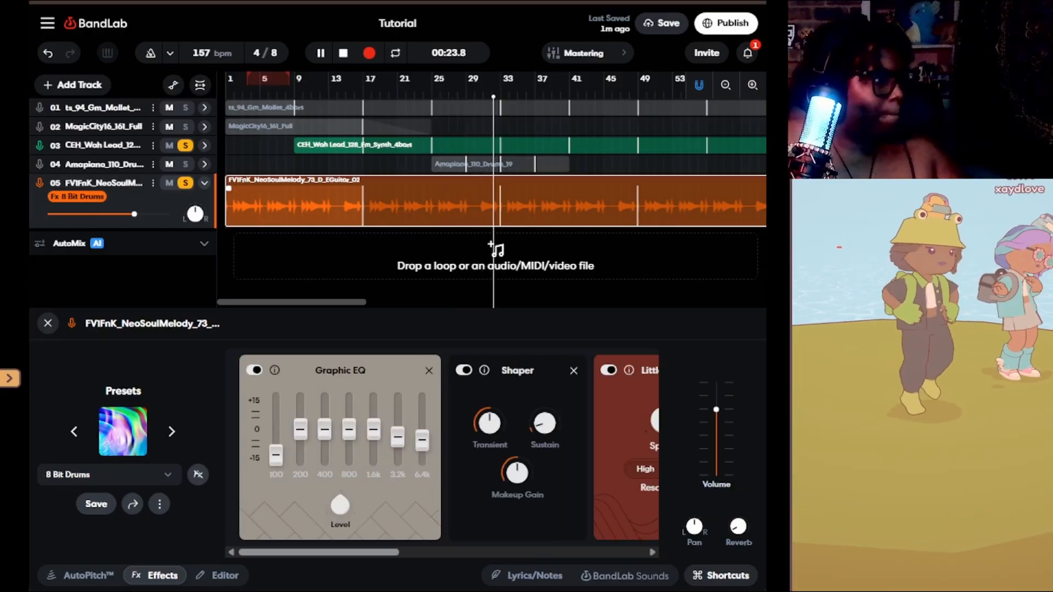
- Apply the Ambient Fuzz preset from the Ambient category to the FV1FnK_NeoSoulMelody track and advance to Cinematic Ambience
click(110, 475)
click(88, 271)
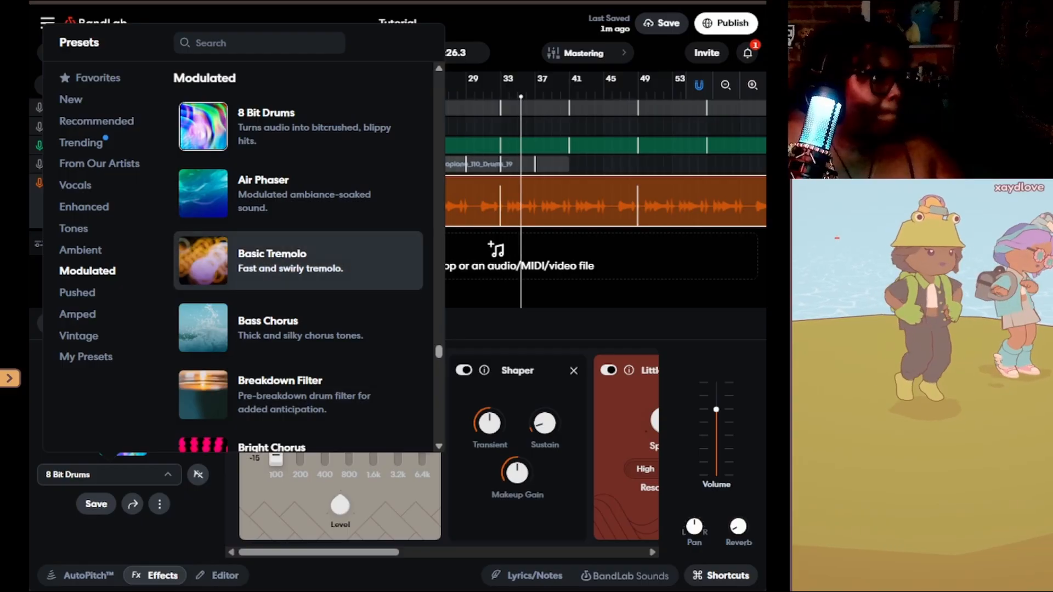
click(73, 229)
click(81, 250)
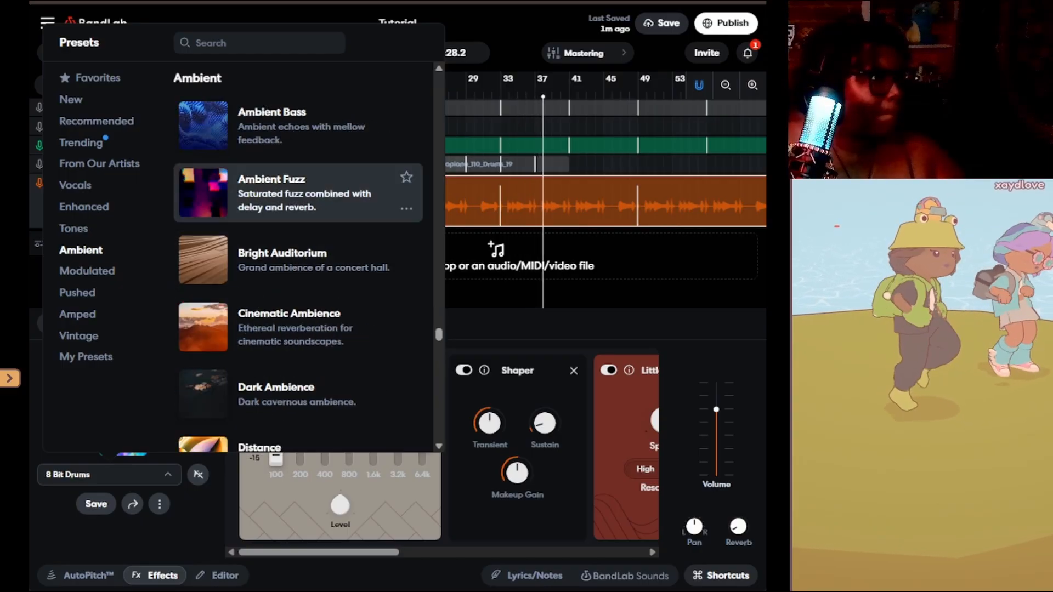
click(296, 192)
click(172, 431)
click(172, 432)
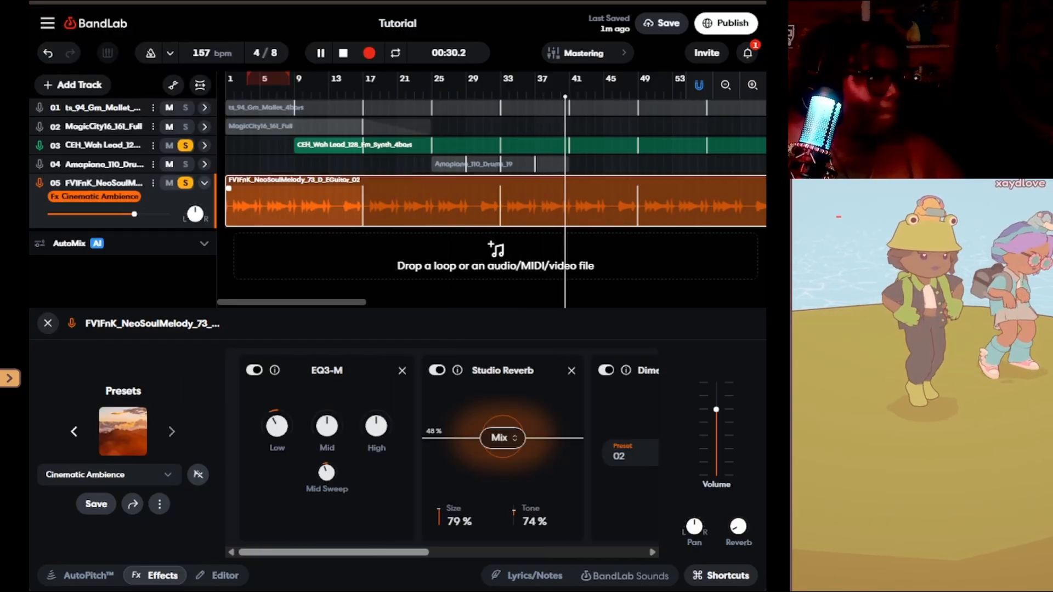
- Continue through the Ambient presets past Distance, Distorted Ambience and Dub Rasta, settle on Garage Band, and stop playback
click(172, 432)
click(172, 432)
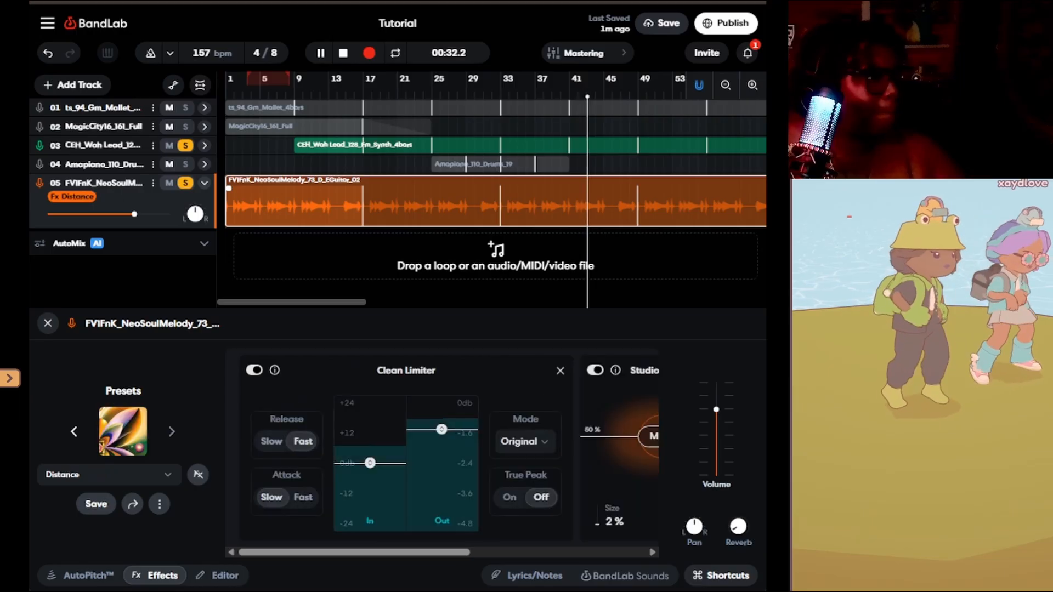
click(171, 432)
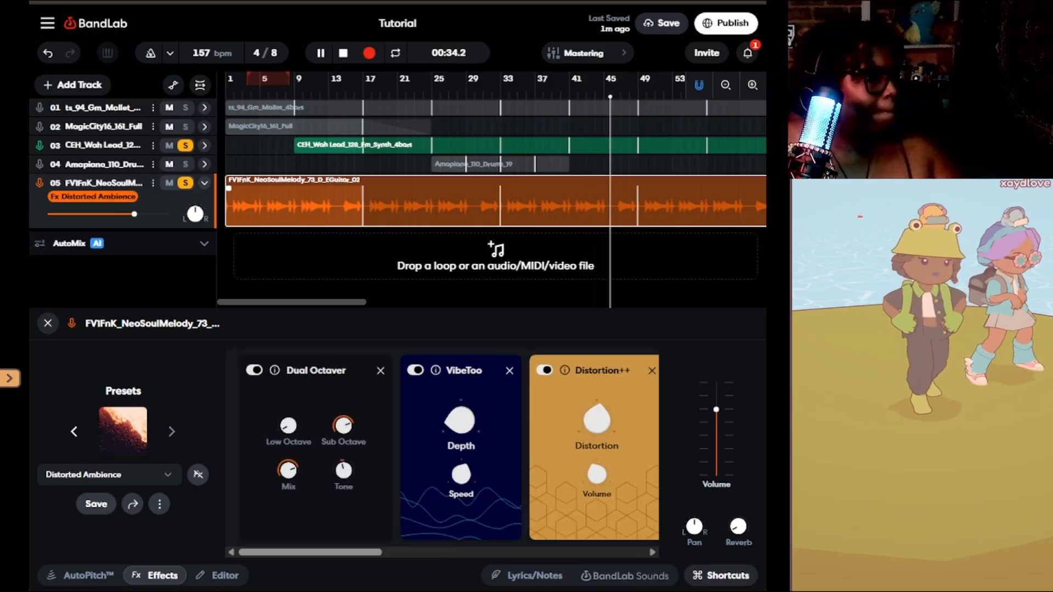
click(172, 432)
click(172, 431)
click(172, 432)
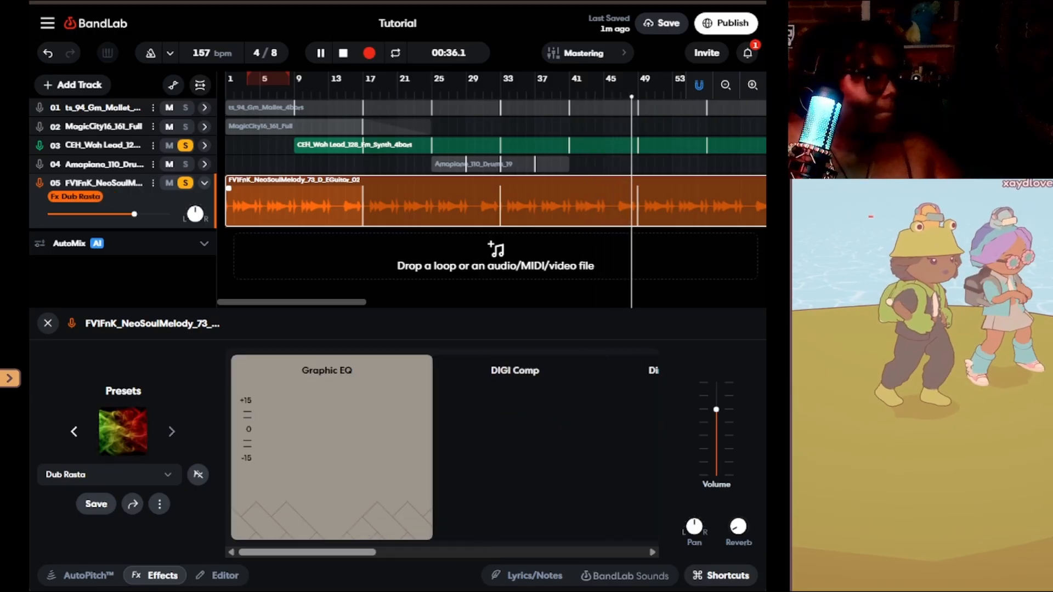
click(172, 432)
click(165, 475)
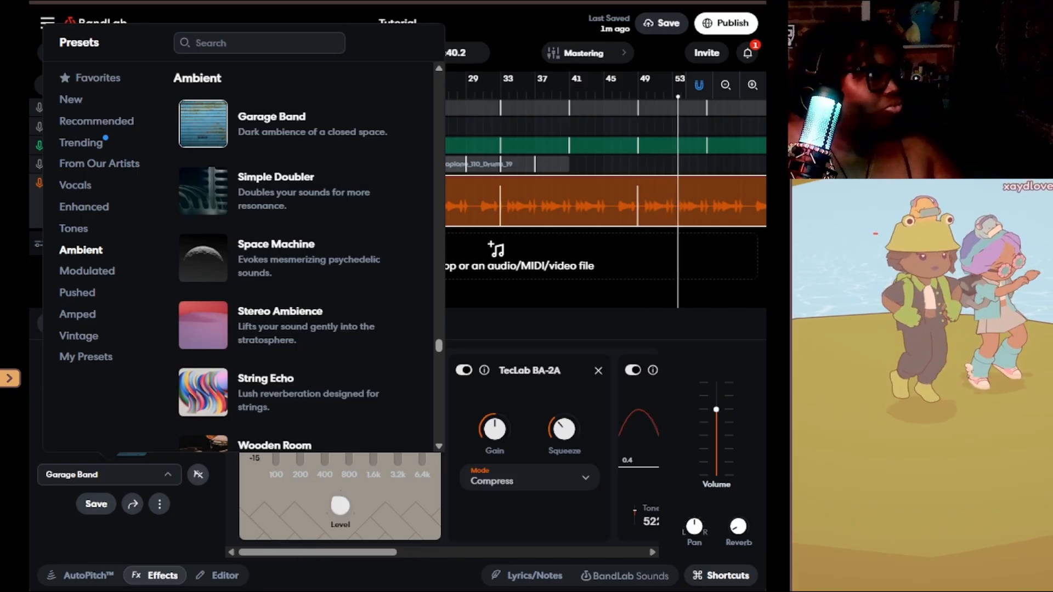
click(164, 474)
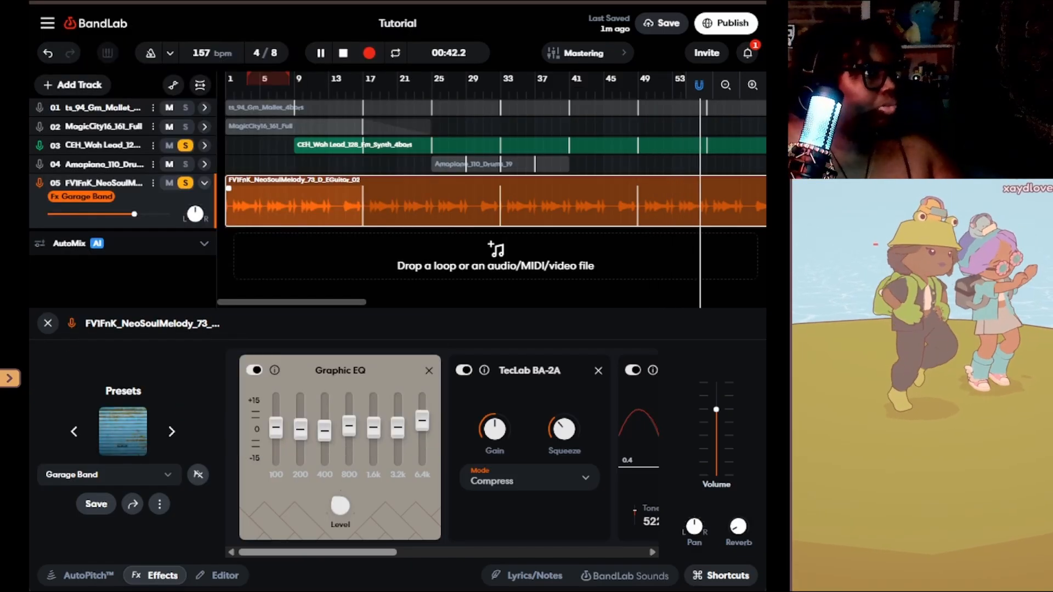
key(space)
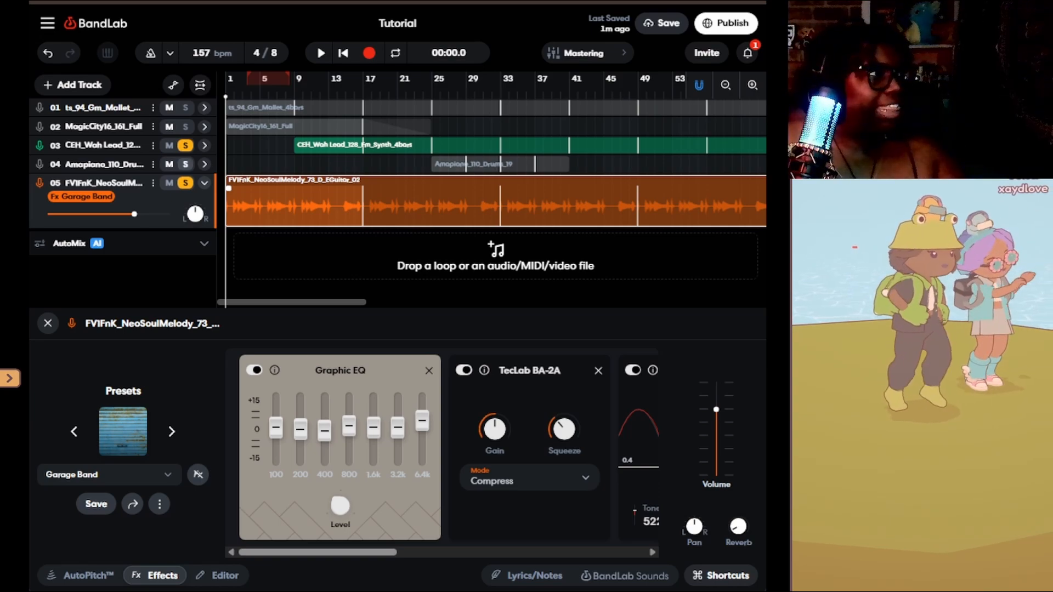
- Solo the Amapiano_110_Drums_19 track, and extend its loop to bar 81 and the CEH_Wah Lead loop to bar 69
click(186, 164)
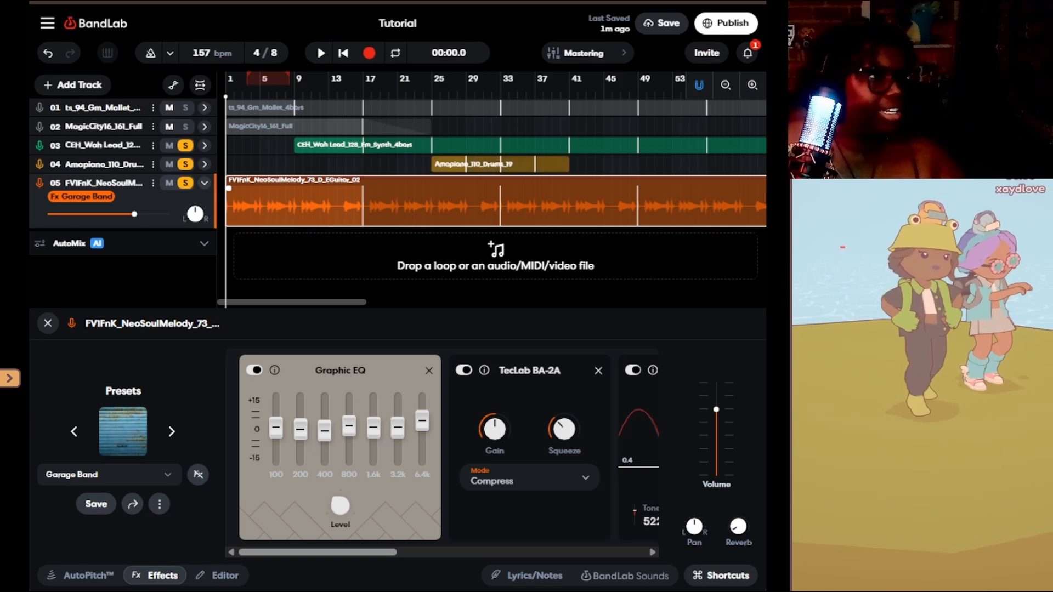
drag(564, 165, 687, 164)
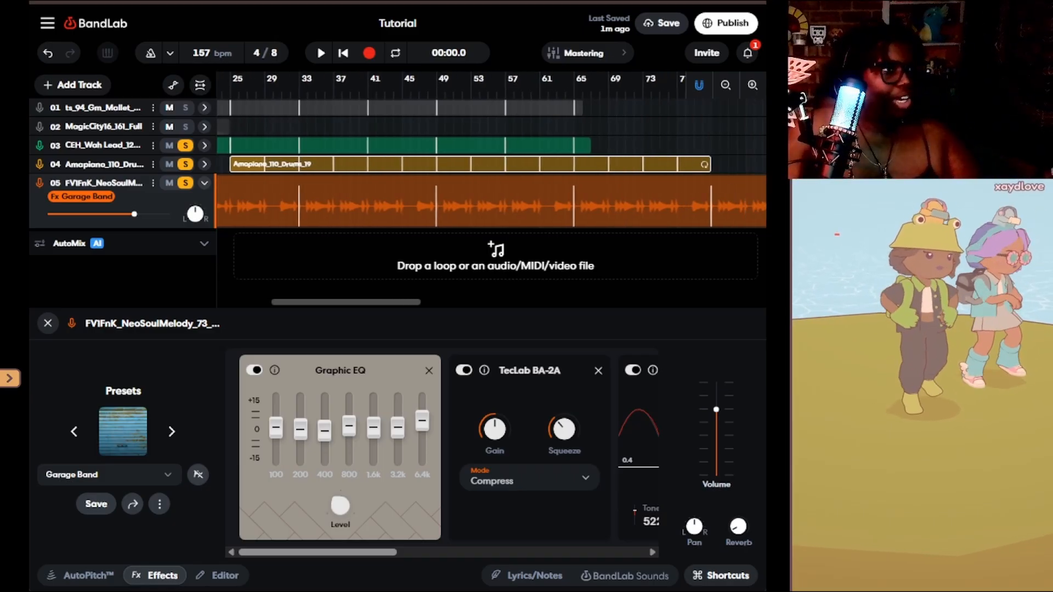
drag(586, 146, 602, 145)
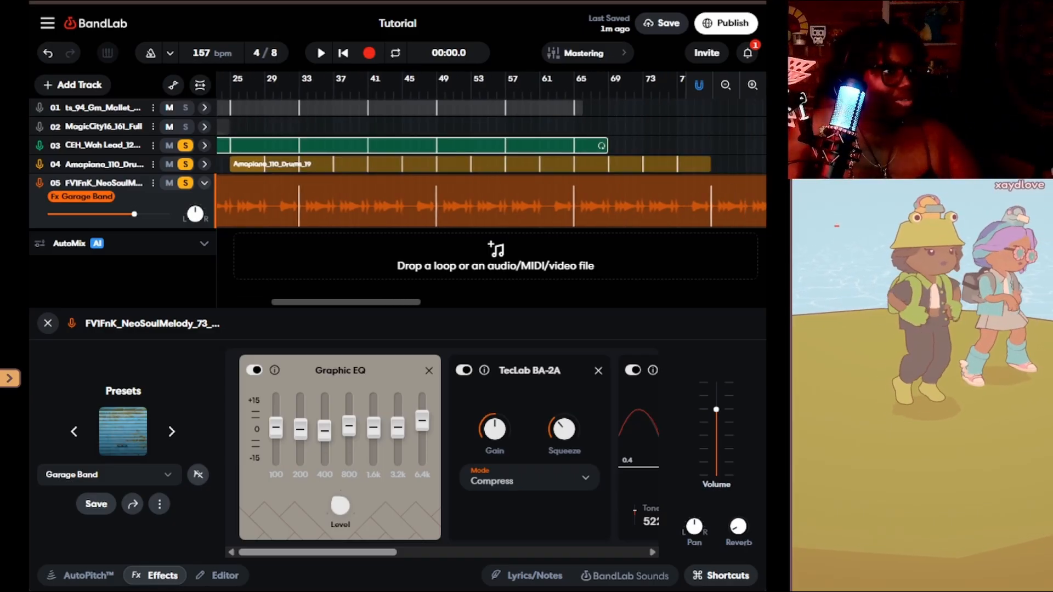
drag(705, 164, 713, 164)
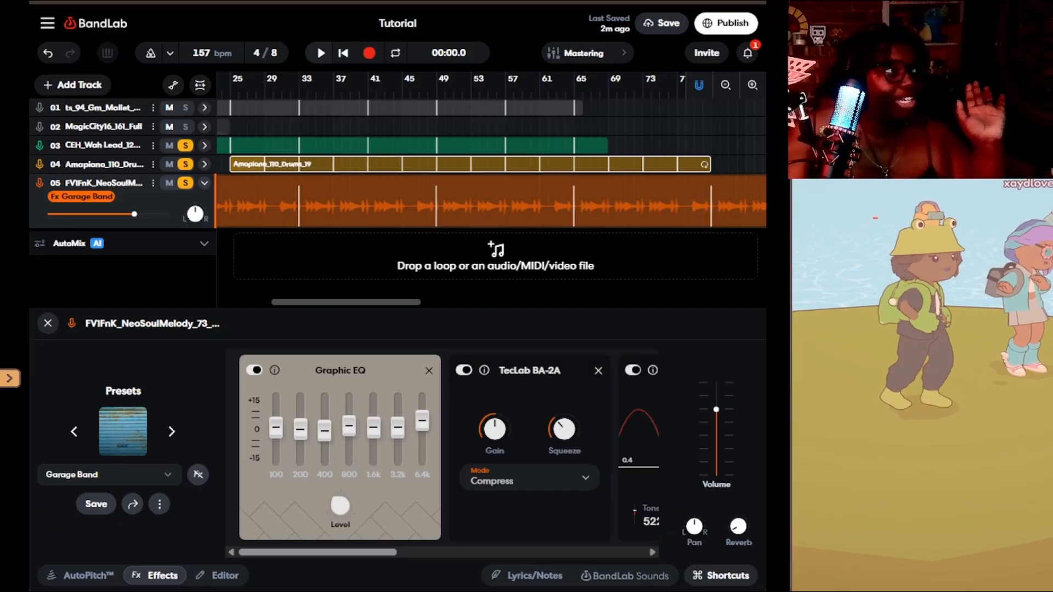
- Play the arrangement from the start and move the Amapiano_110_Drums_19 region to begin at bar 17
key(space)
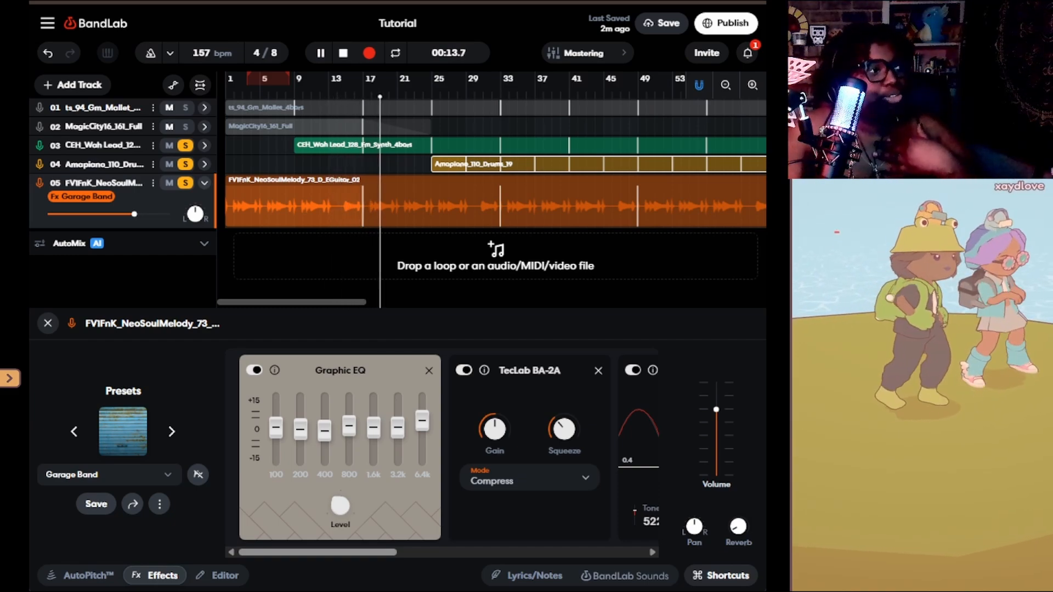
key(ctrl+v)
drag(383, 188, 365, 164)
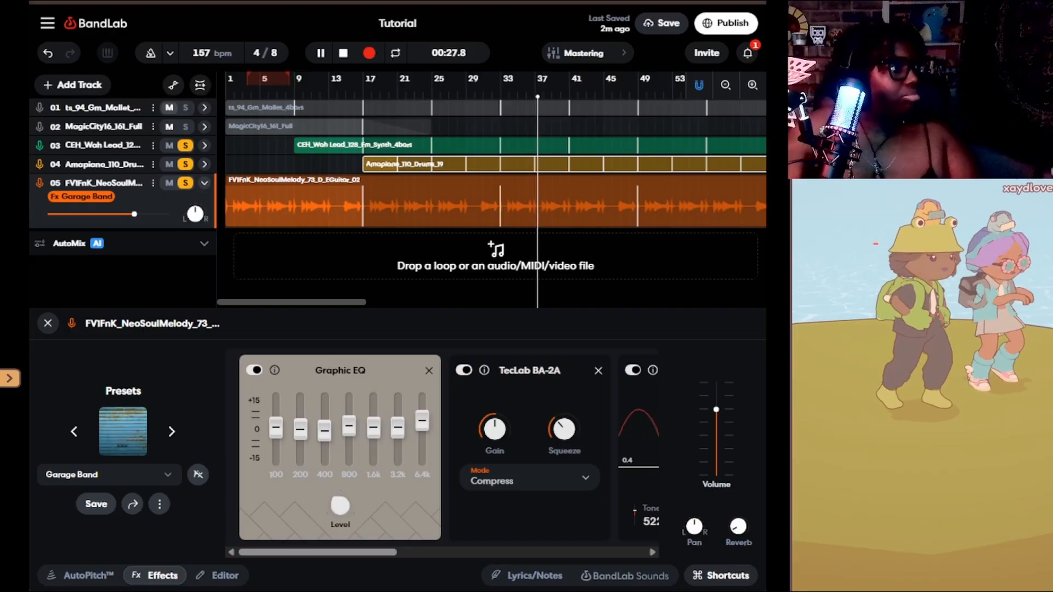
- Solo the ts_94_Gm_Mallet_4bars track as well and apply the favorite preset Classic Phaser to it
click(185, 108)
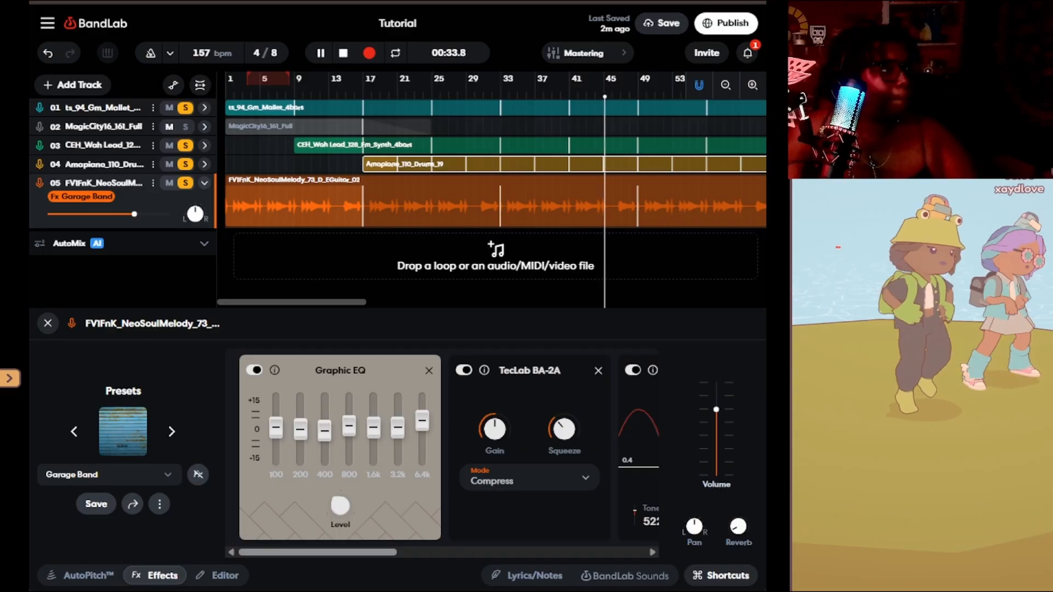
click(103, 108)
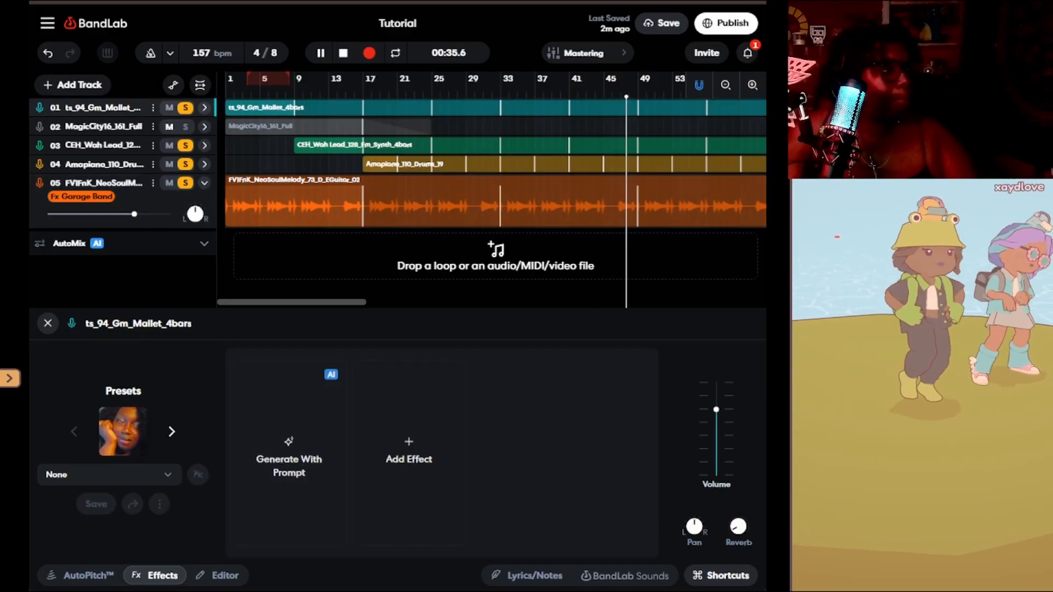
click(118, 475)
scroll(299, 362, down, 1)
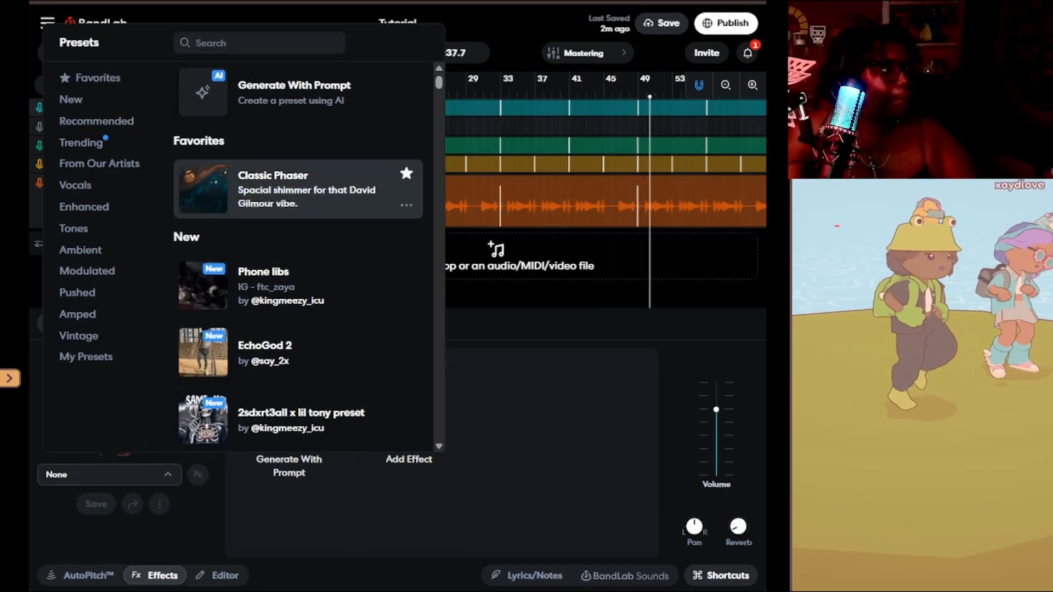
click(274, 189)
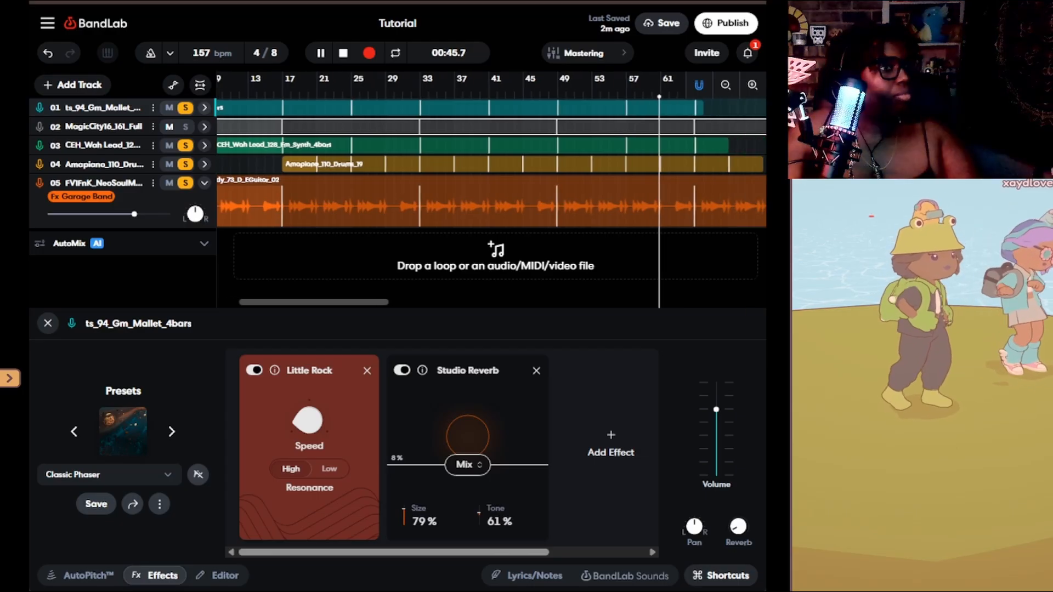
- Solo the MagicCity16_161_Full track to hear it together with the other soloed tracks
click(186, 126)
click(186, 127)
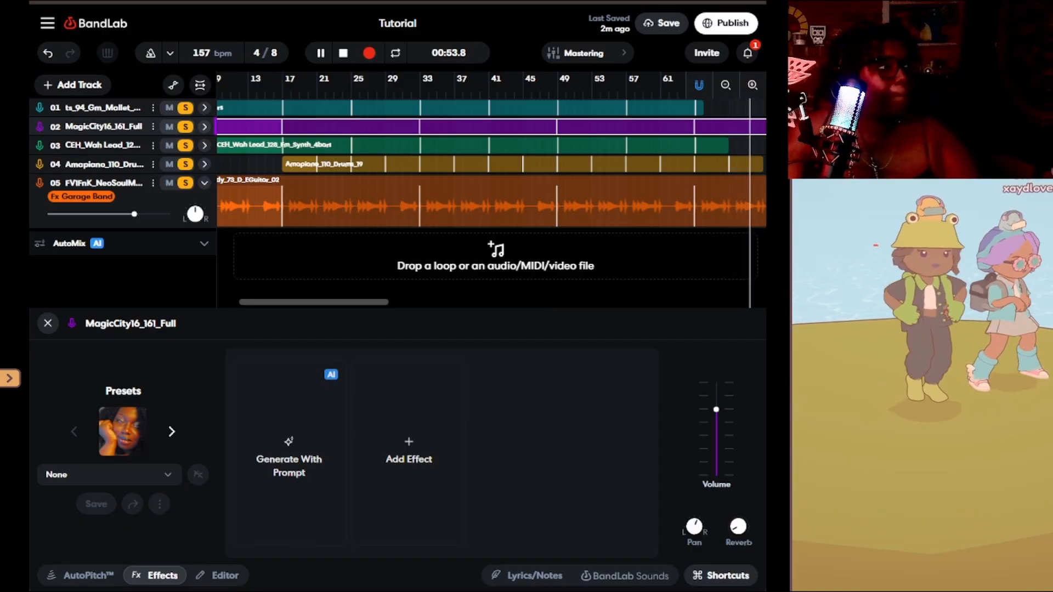
scroll(491, 192, left, 2)
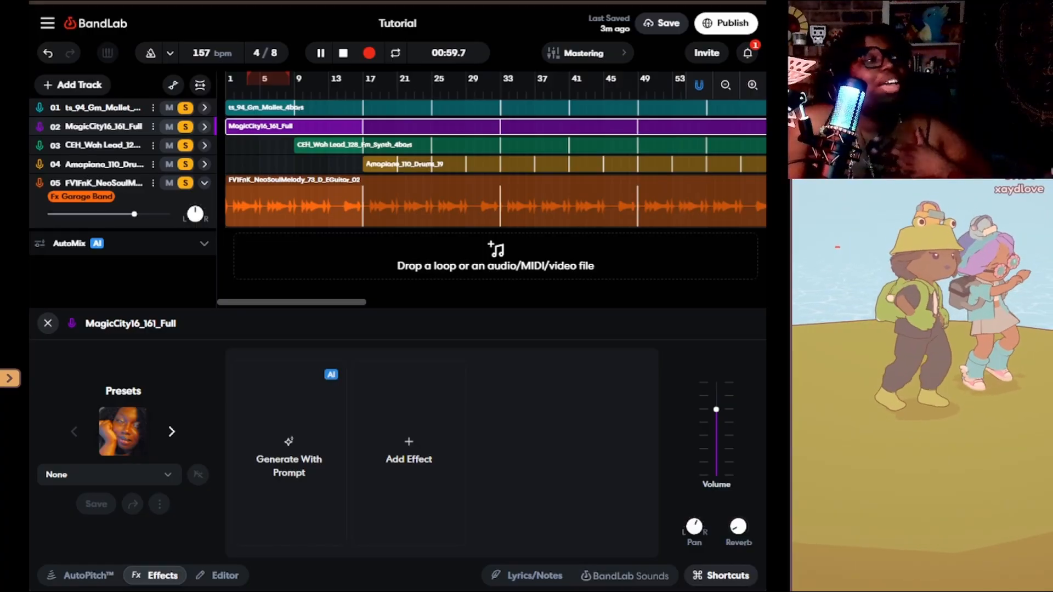
- Turn off solo on all five tracks and stop playback
click(169, 108)
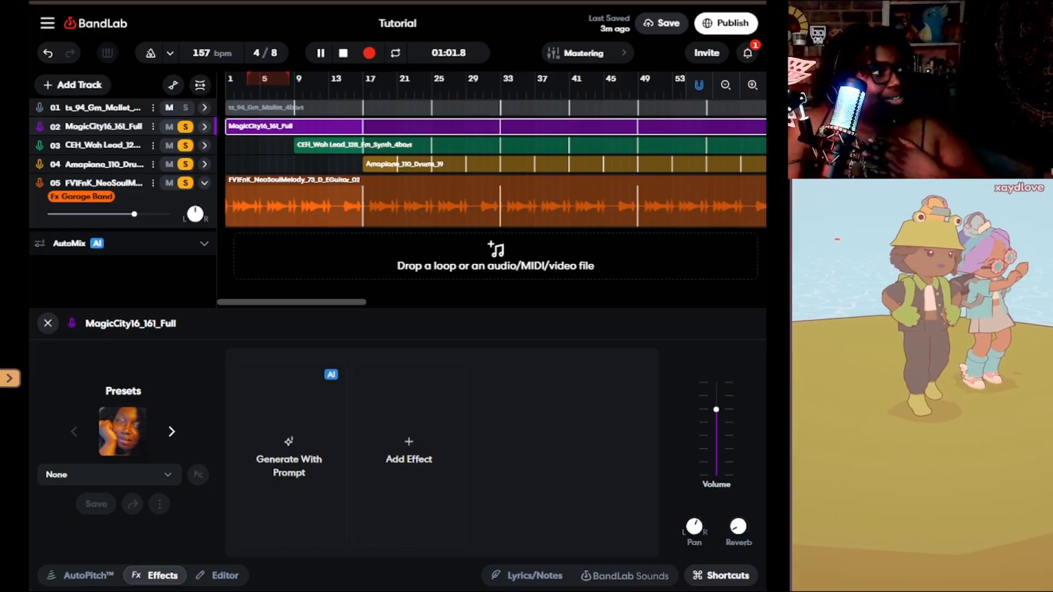
click(186, 127)
click(186, 145)
click(186, 165)
click(186, 184)
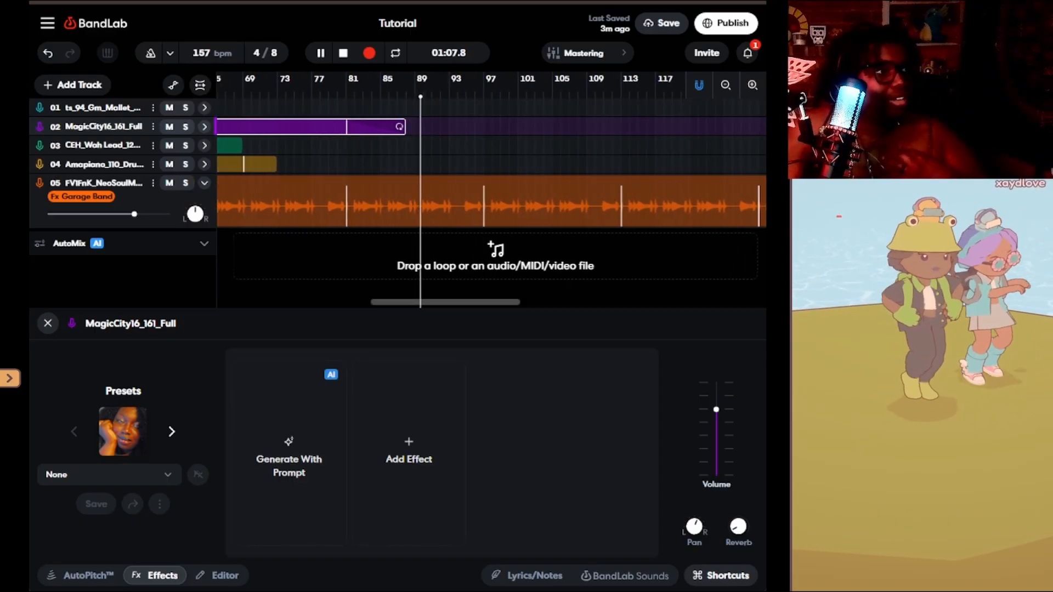
key(space)
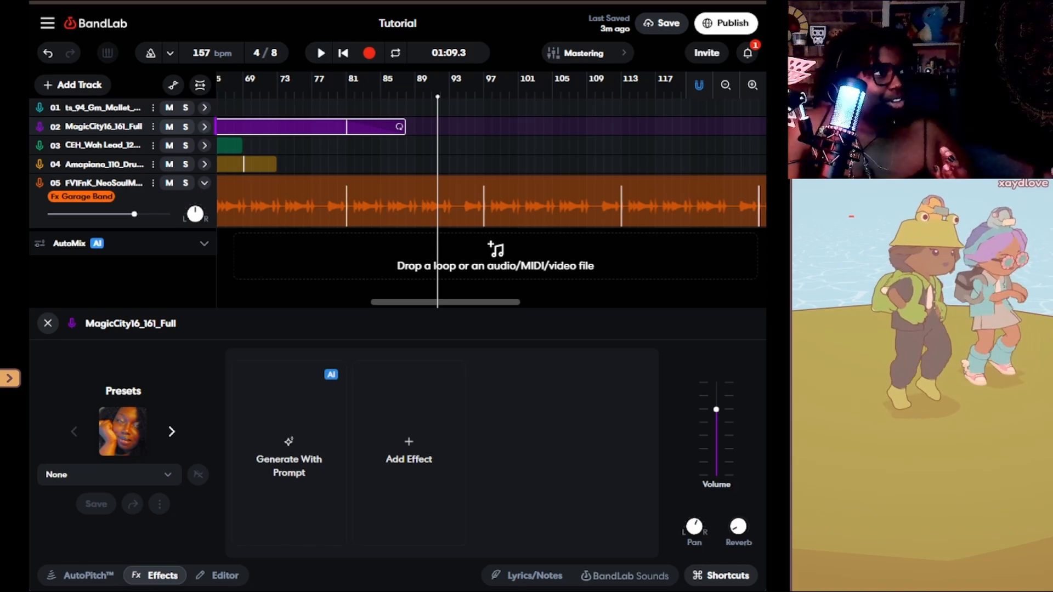
- Split the FV1FnK_NeoSoulMelody region at the end of the MagicCity16_161_Full loop, at about bar 88
click(406, 87)
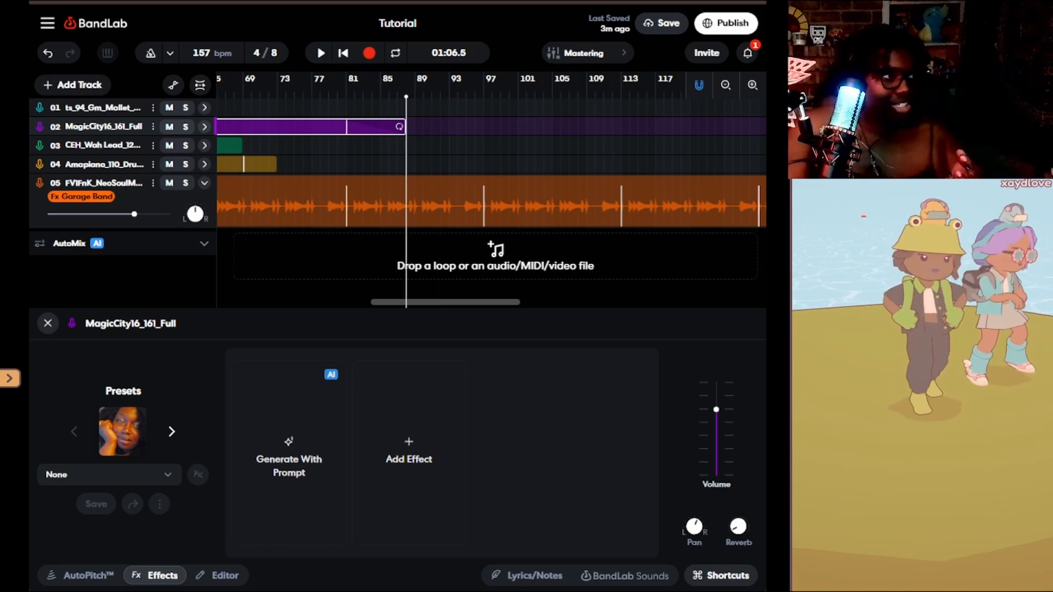
click(416, 204)
key(ctrl+e)
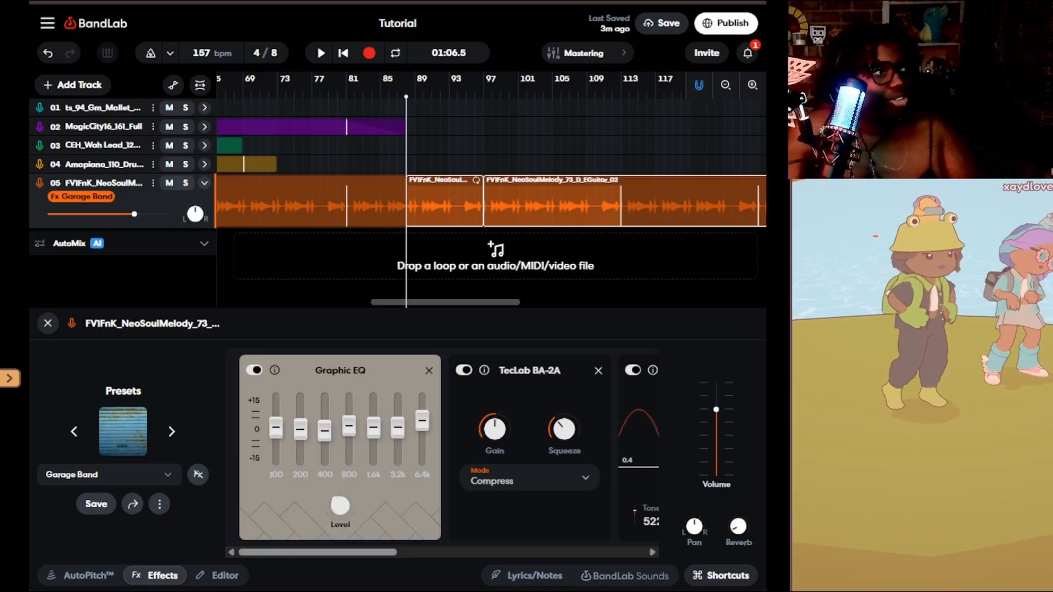
- Split the FV1FnK_NeoSoulMelody region again at about bar 109 and delete everything after that point
click(587, 204)
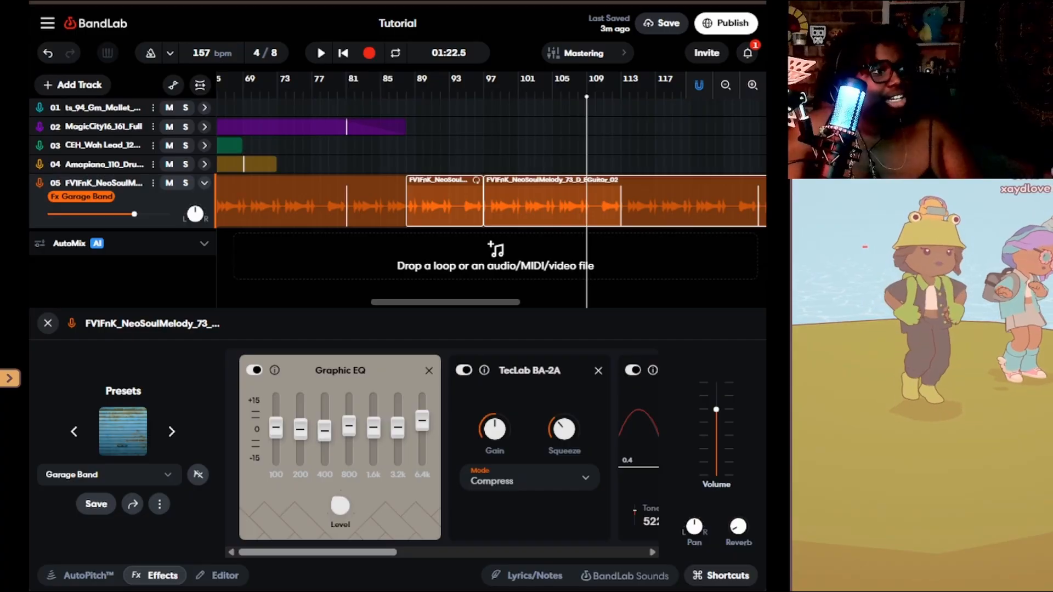
key(ctrl+e)
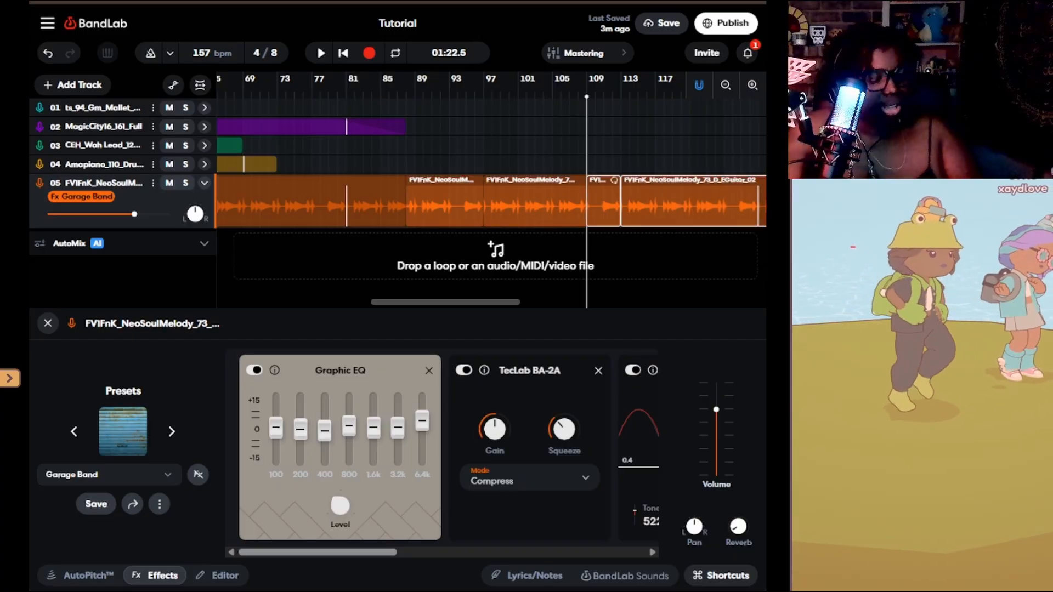
key(Delete)
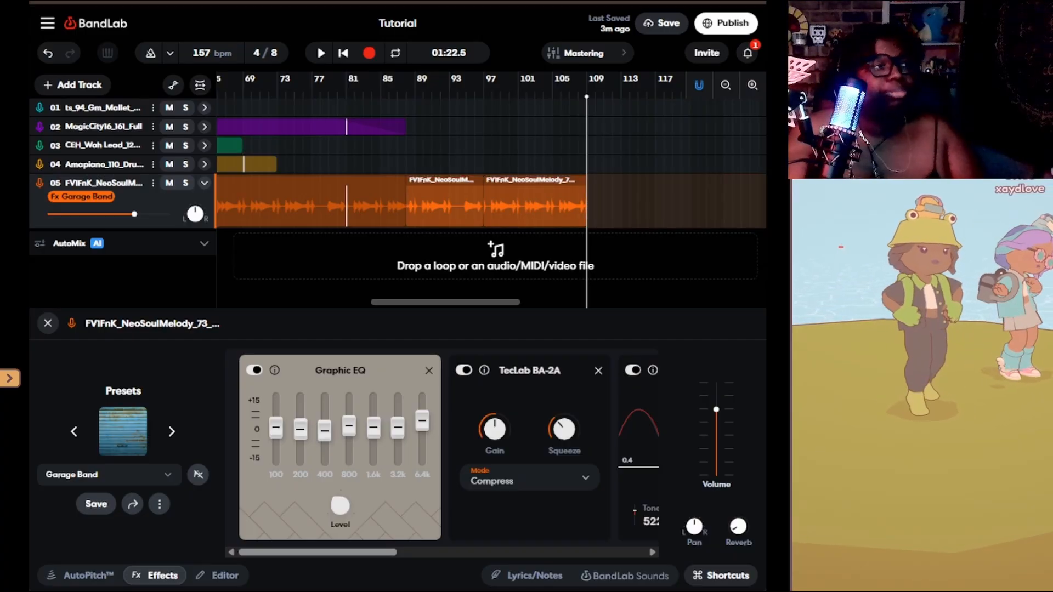
- Delete the two leftover FV1FnK_NeoSoulMelody pieces after the end of the MagicCity16_161_Full loop and play the arrangement from the start
scroll(491, 203, right, 5)
scroll(491, 203, left, 4)
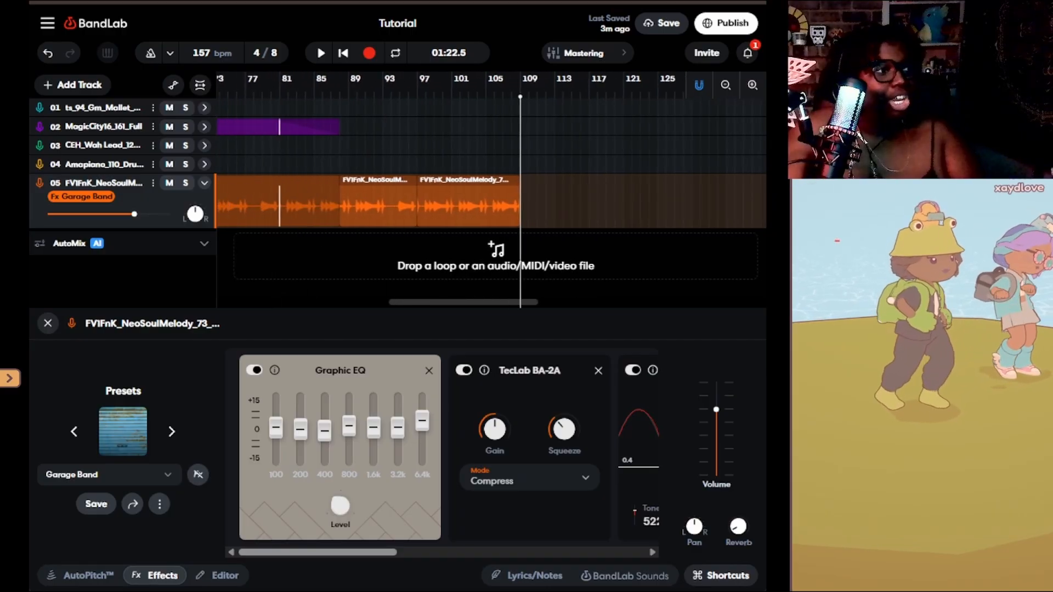
key(Delete)
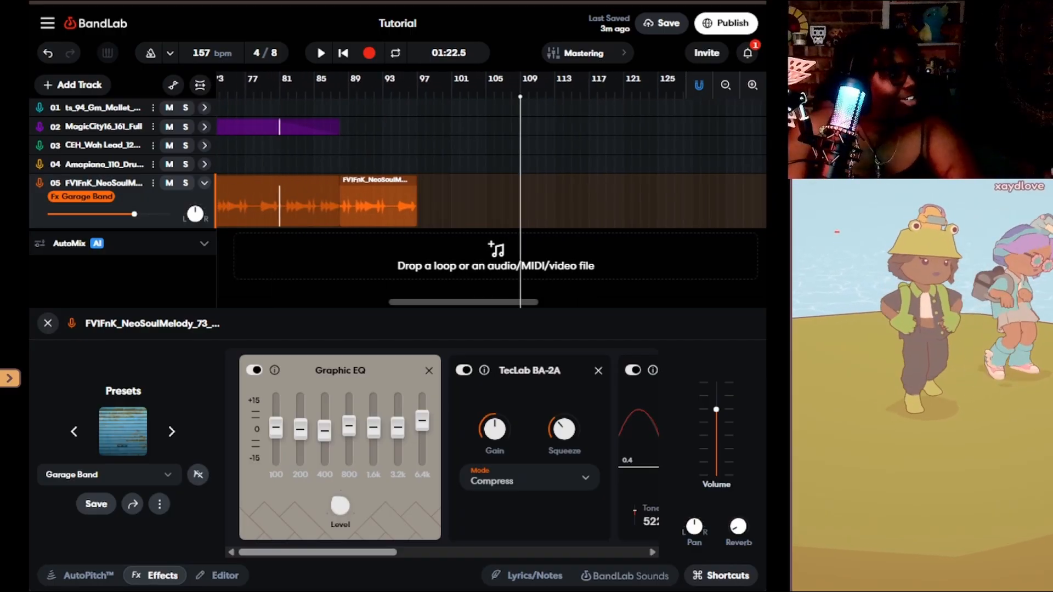
key(Delete)
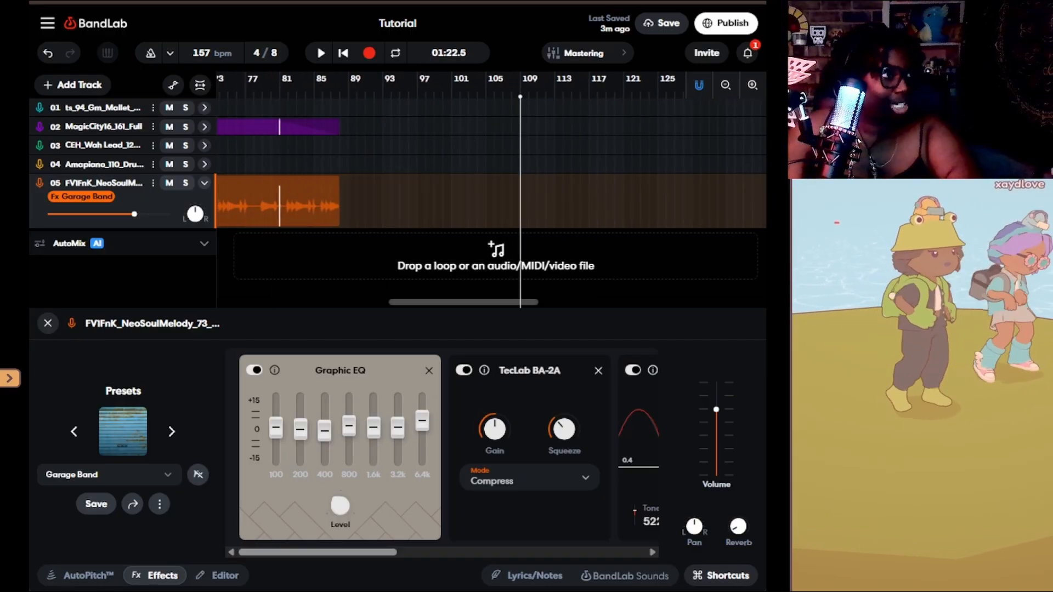
key(space)
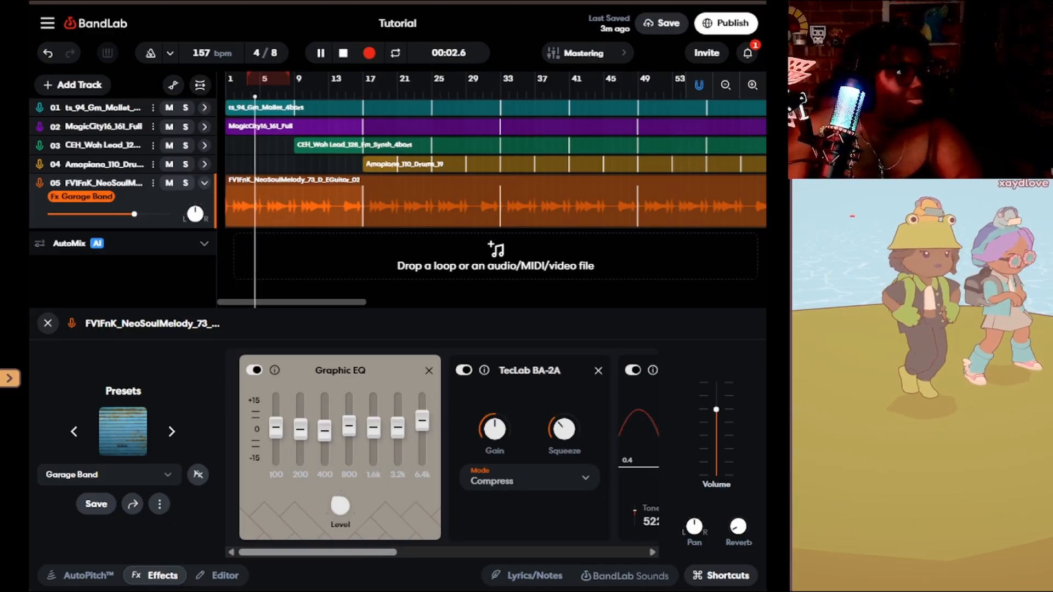
- Expand the four collapsed tracks to show their volume, pan and effects controls along with their waveforms
click(204, 108)
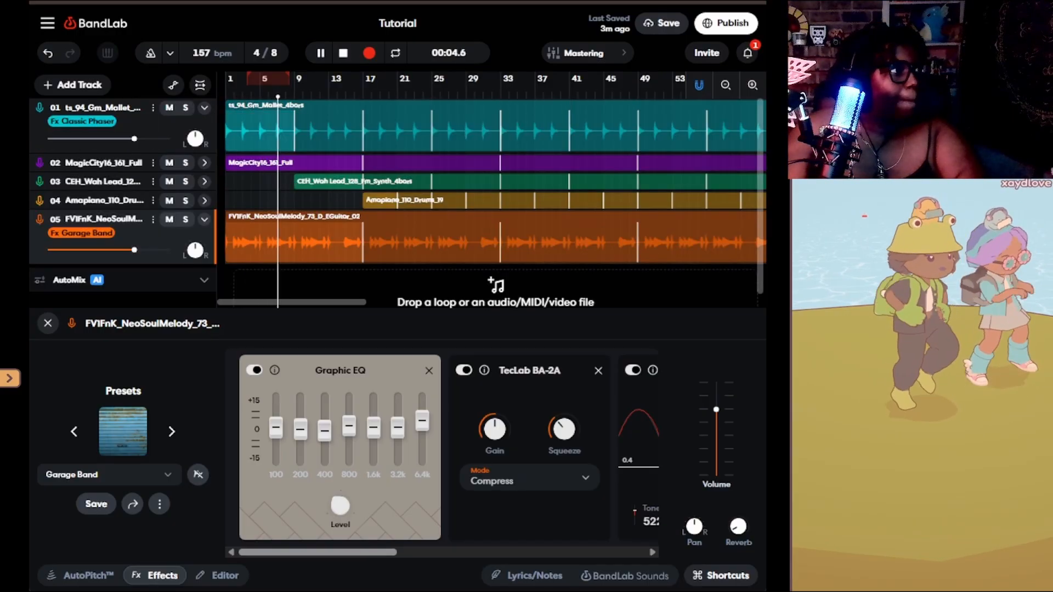
click(204, 163)
click(204, 217)
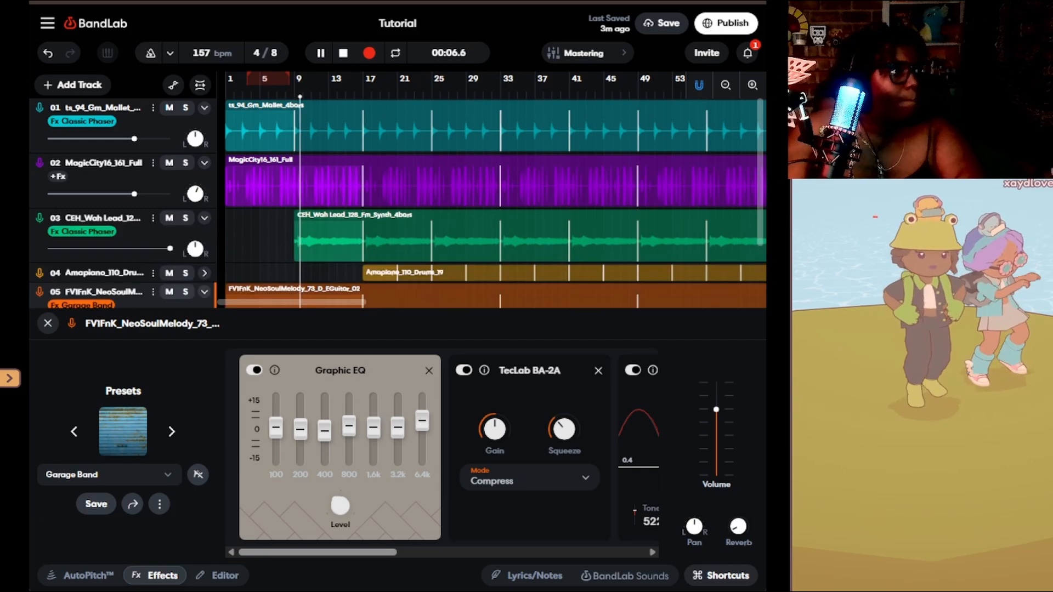
click(204, 273)
scroll(397, 201, down, 2)
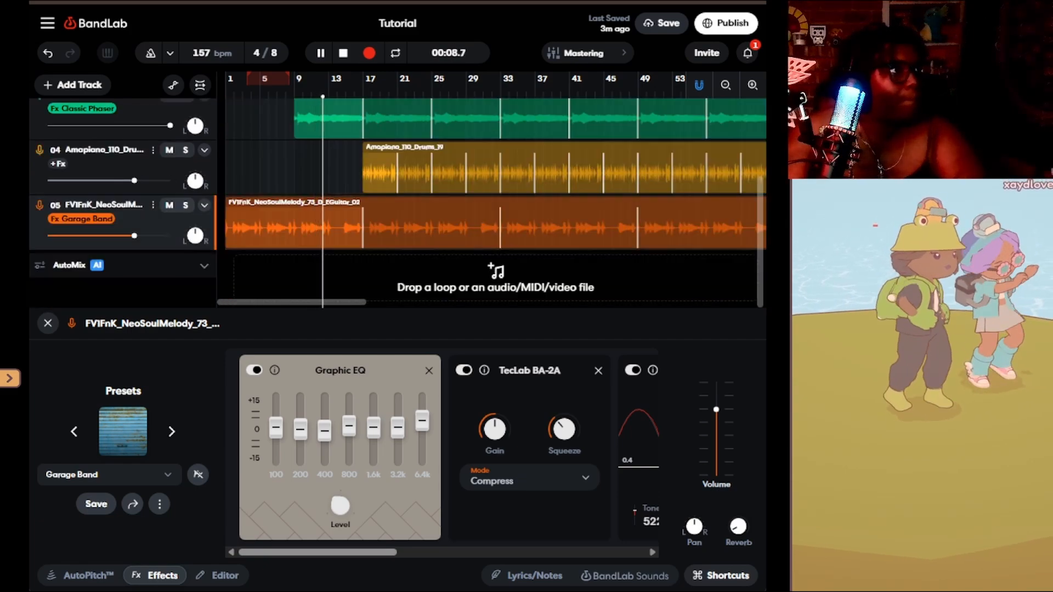
- Pause playback, set the project tempo to 120 bpm with existing audio regions adjusted to it, and return to the start
key(space)
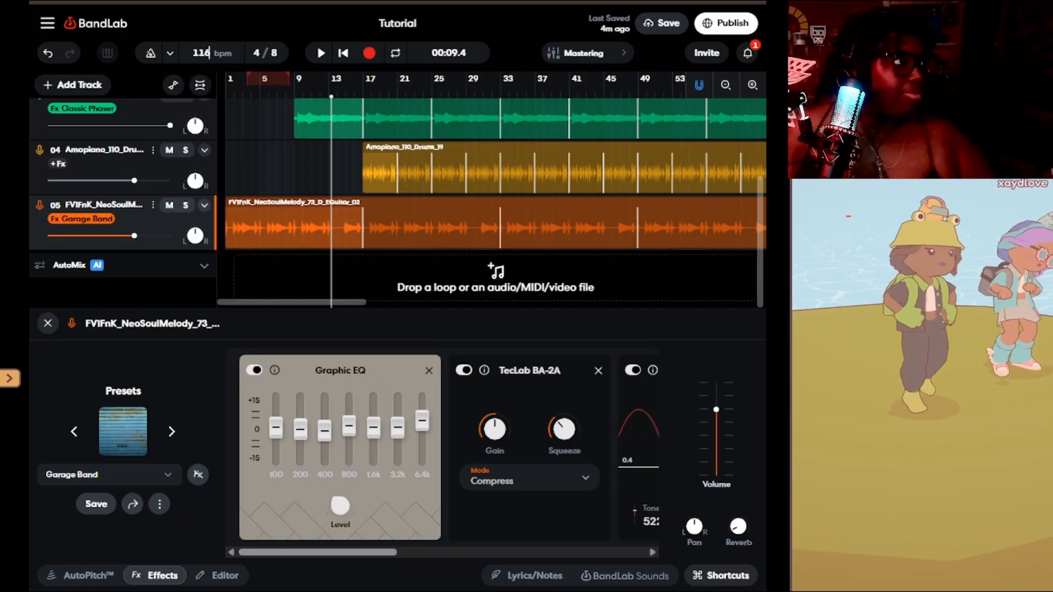
key(Return)
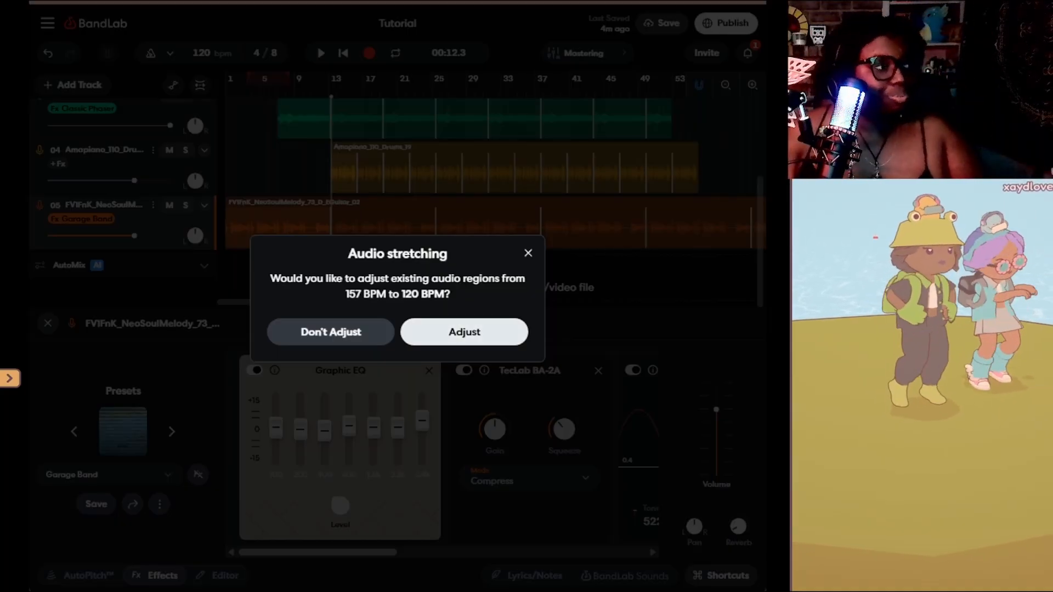
click(464, 332)
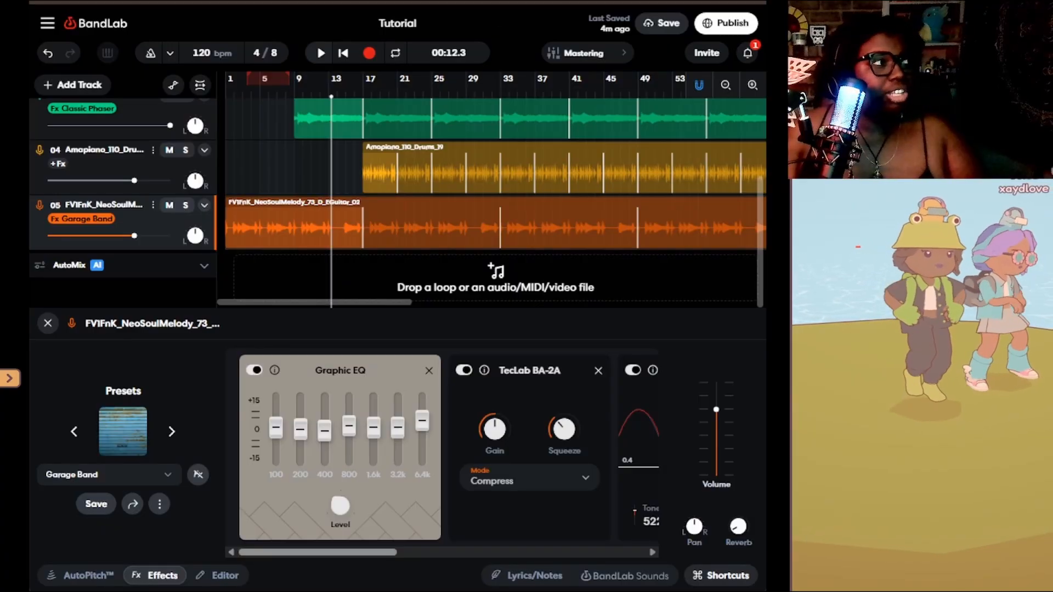
click(343, 53)
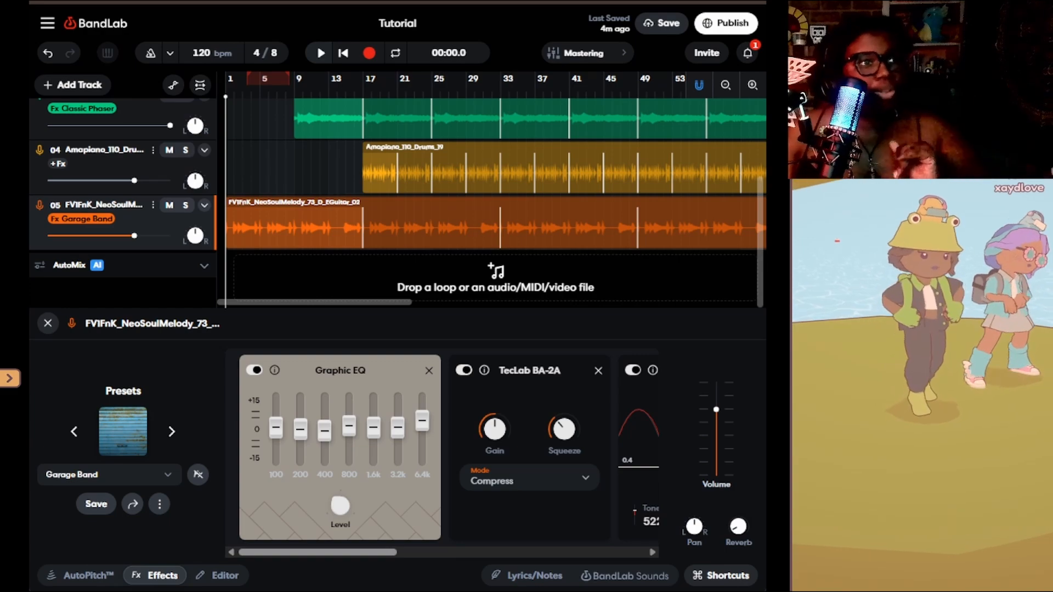
- Play the arrangement from the start at the new tempo while checking all tracks, and stop playback
key(space)
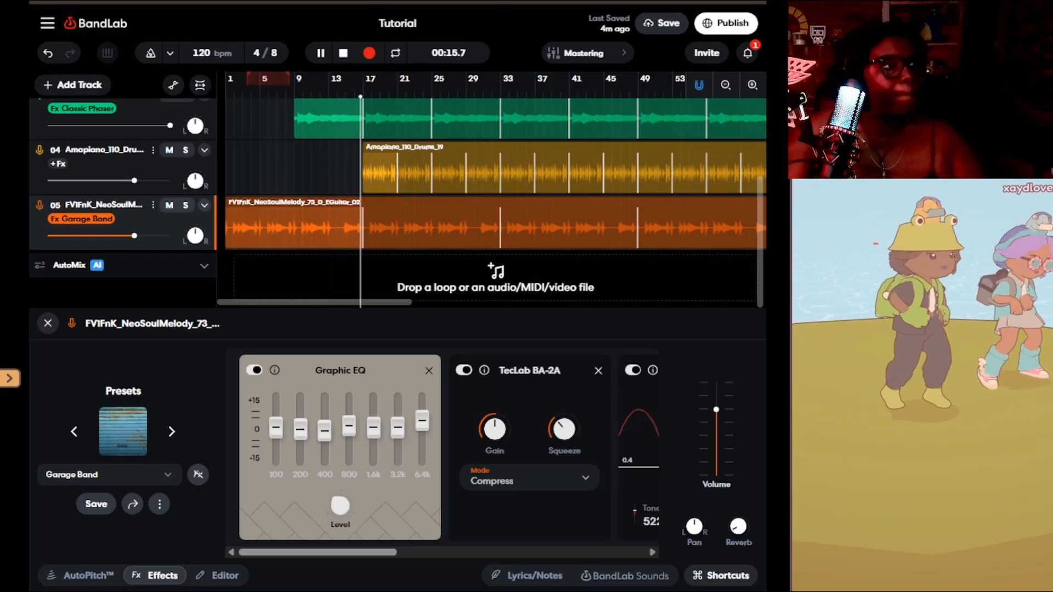
scroll(397, 203, up, 3)
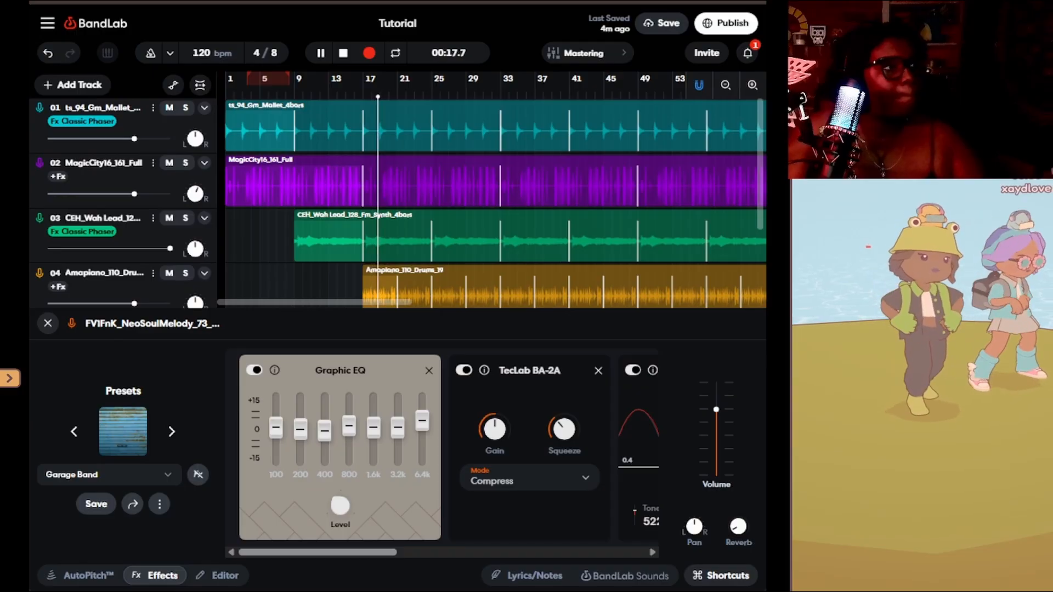
scroll(398, 203, down, 3)
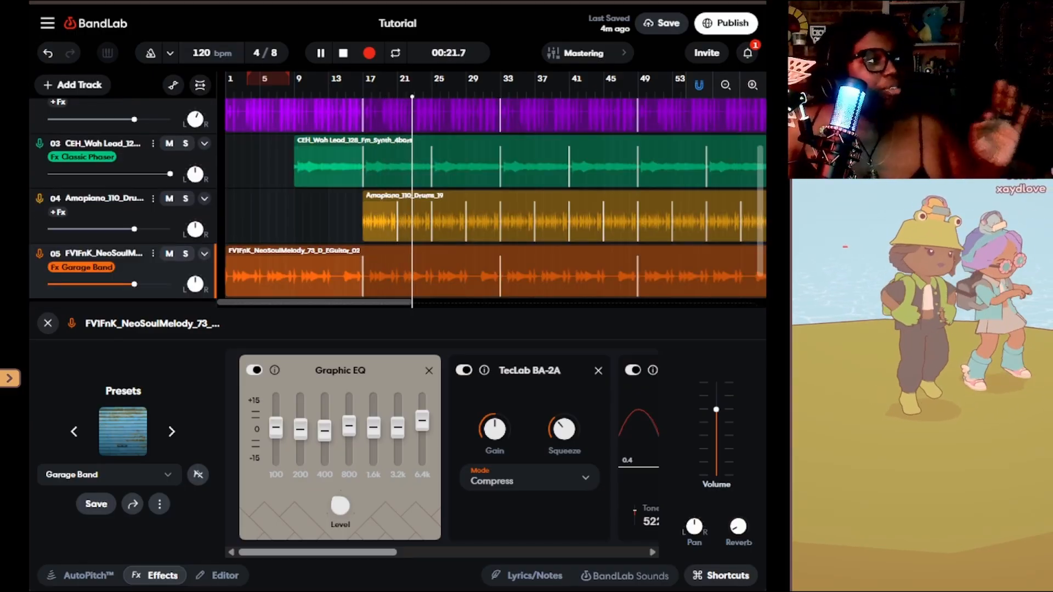
click(344, 53)
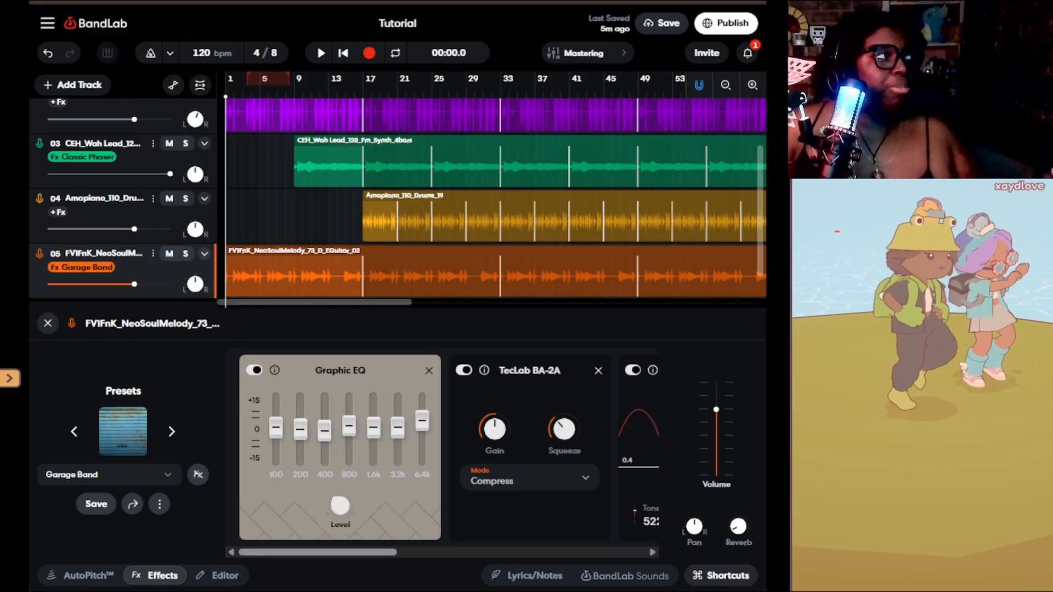
- Undo the last audio region adjustment while keeping 120 bpm, and play the arrangement from the start
key(ctrl+z)
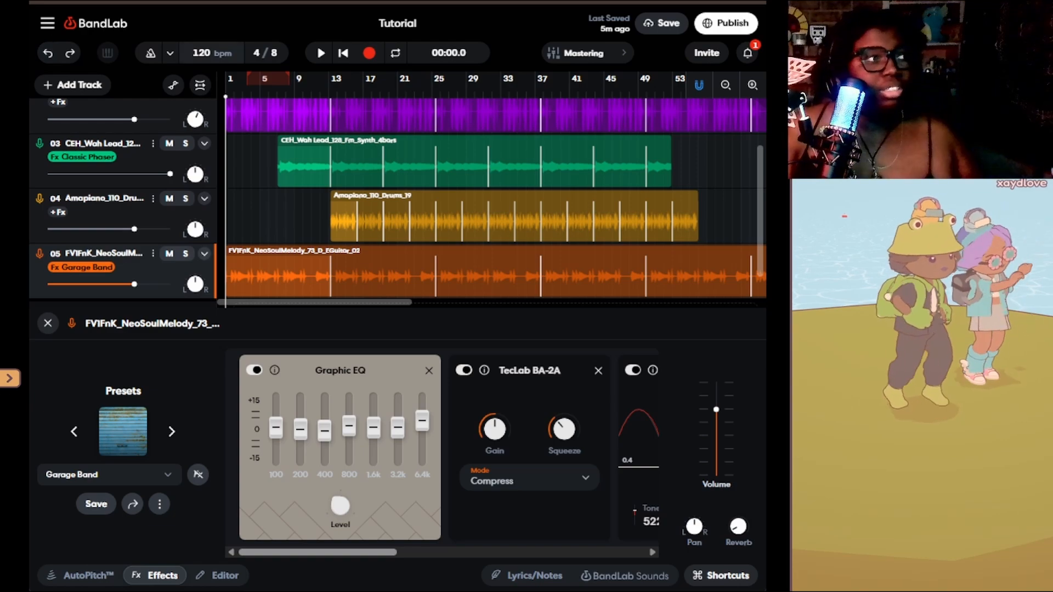
key(space)
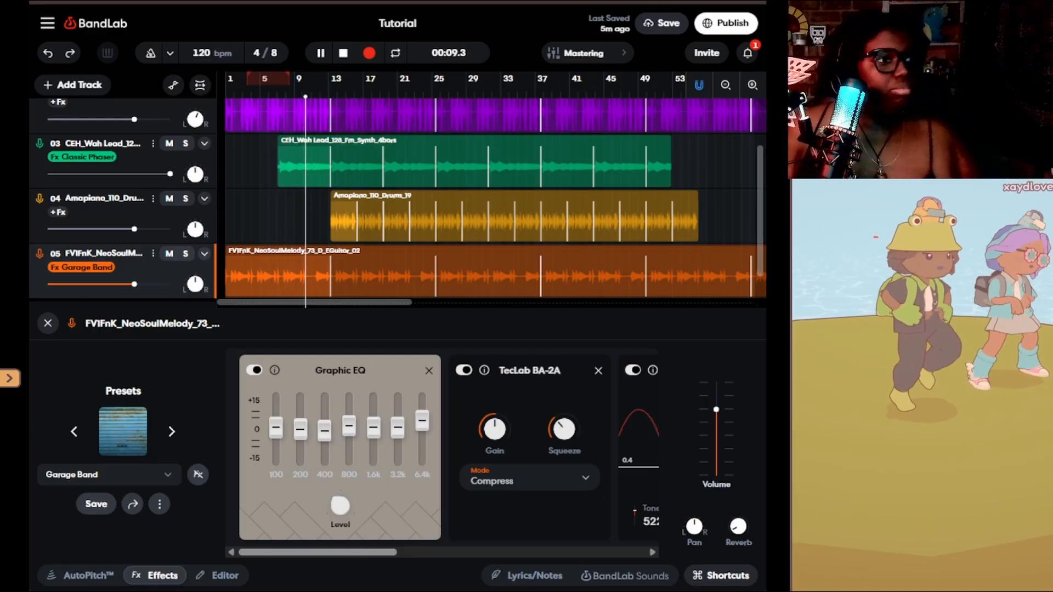
scroll(493, 203, down, 1)
scroll(494, 203, up, 3)
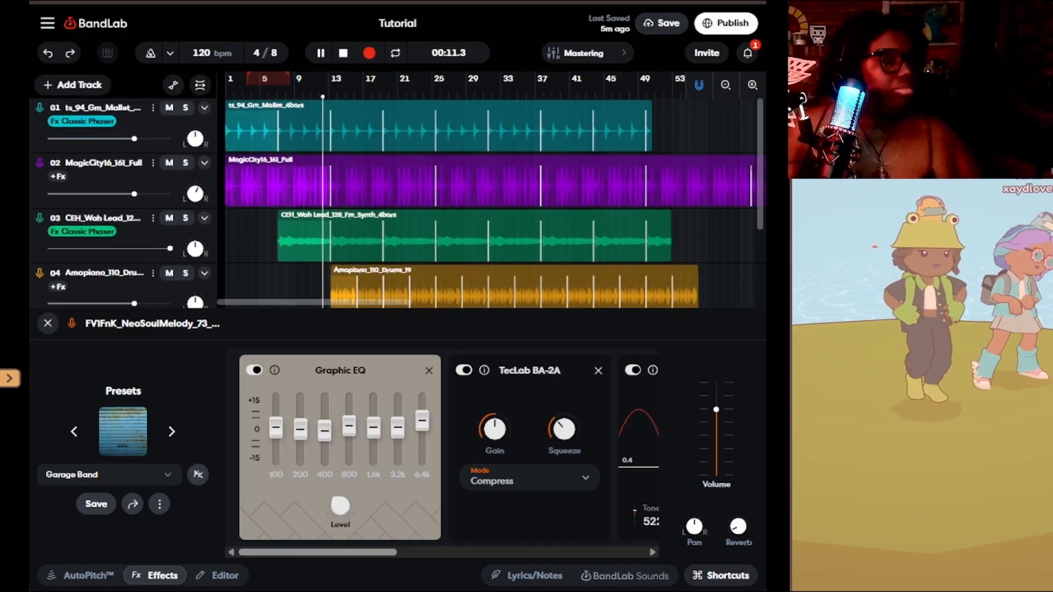
scroll(494, 203, down, 3)
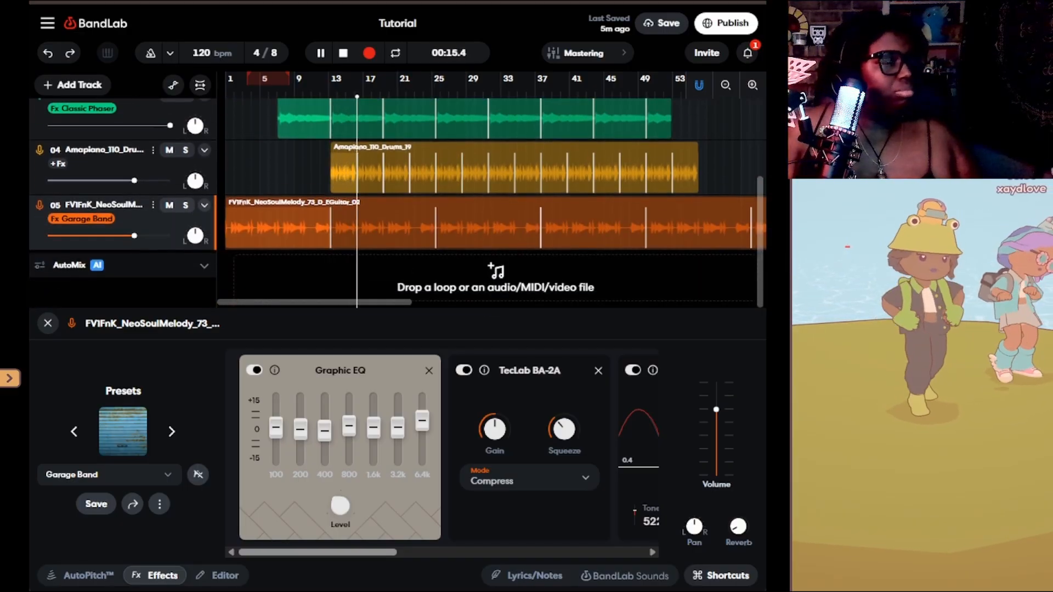
- Browse the effects presets for the Amapiano_110_Drums_19 track and apply Space Machine from the Ambient category
click(110, 165)
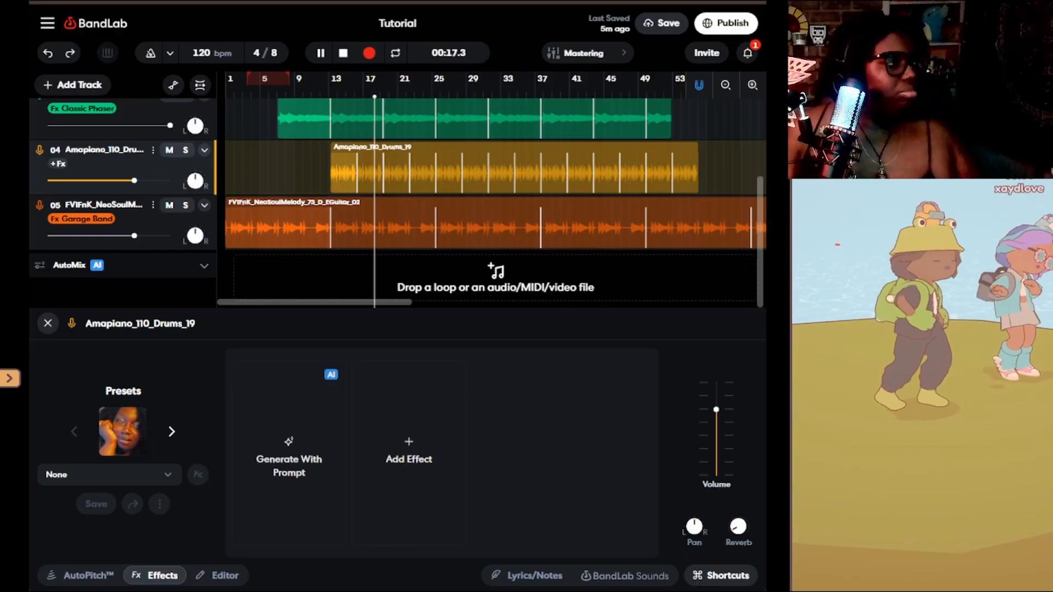
click(110, 474)
scroll(302, 252, down, 5)
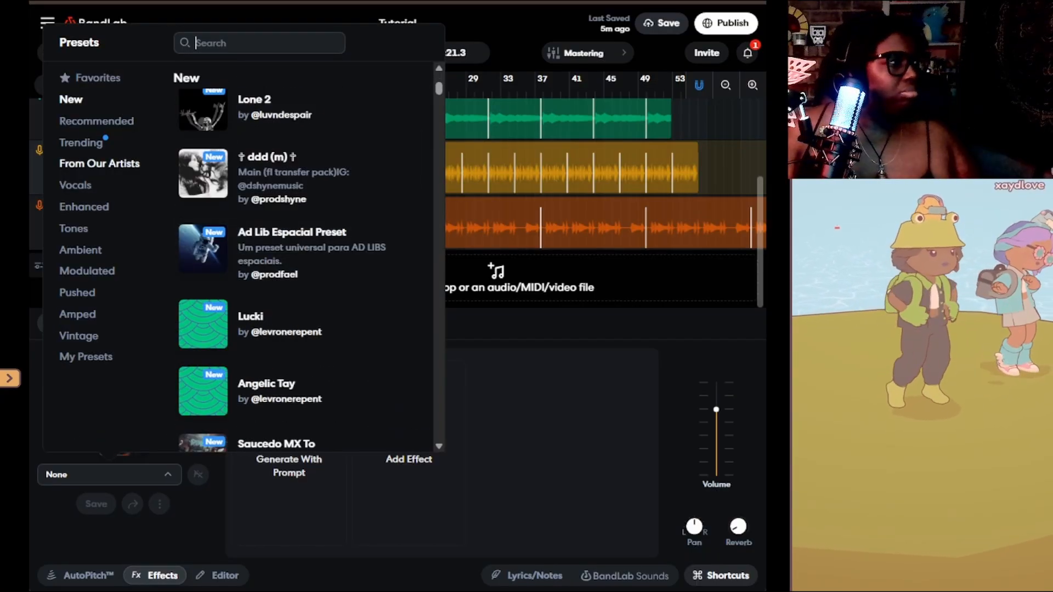
click(100, 163)
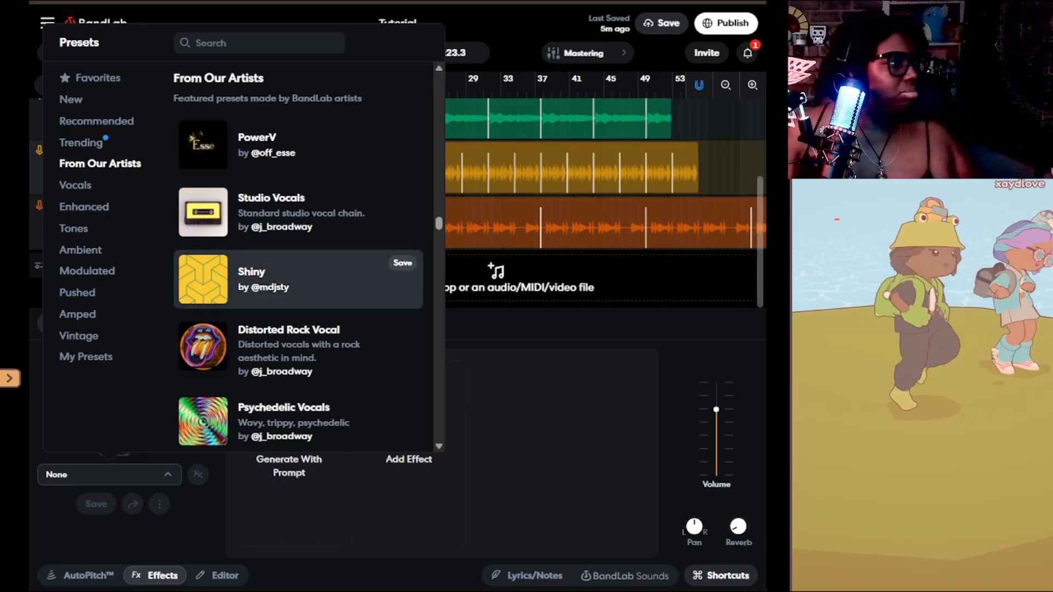
scroll(302, 274, down, 5)
click(81, 250)
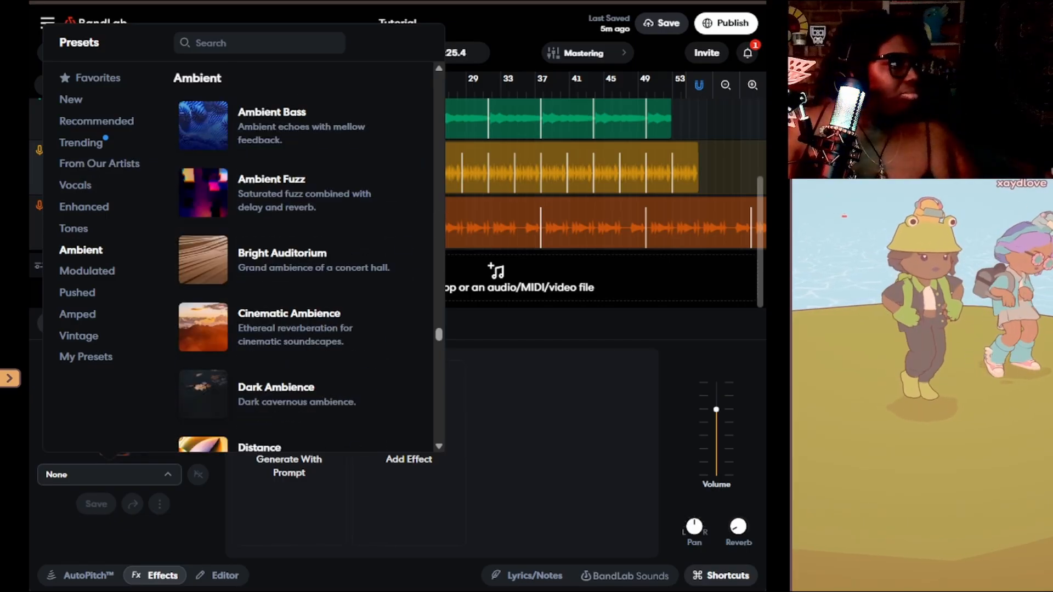
scroll(301, 208, down, 6)
scroll(301, 208, down, 6)
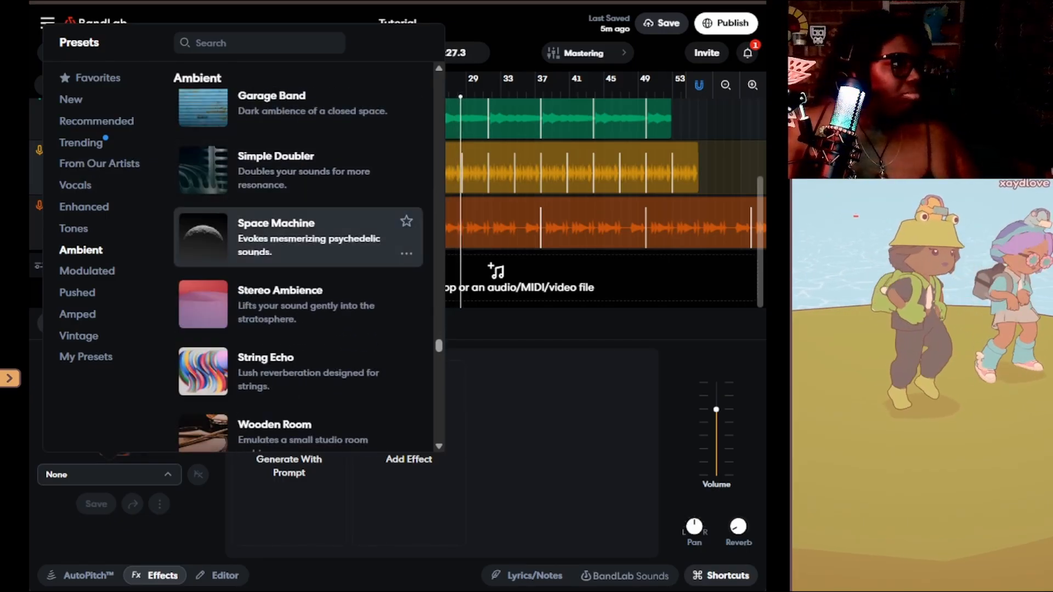
click(301, 231)
- Try the following presets on the Amapiano drums track, including Stereo Ambience, Wooden Room, Wurly Wah and 8 Bit Drums
click(171, 432)
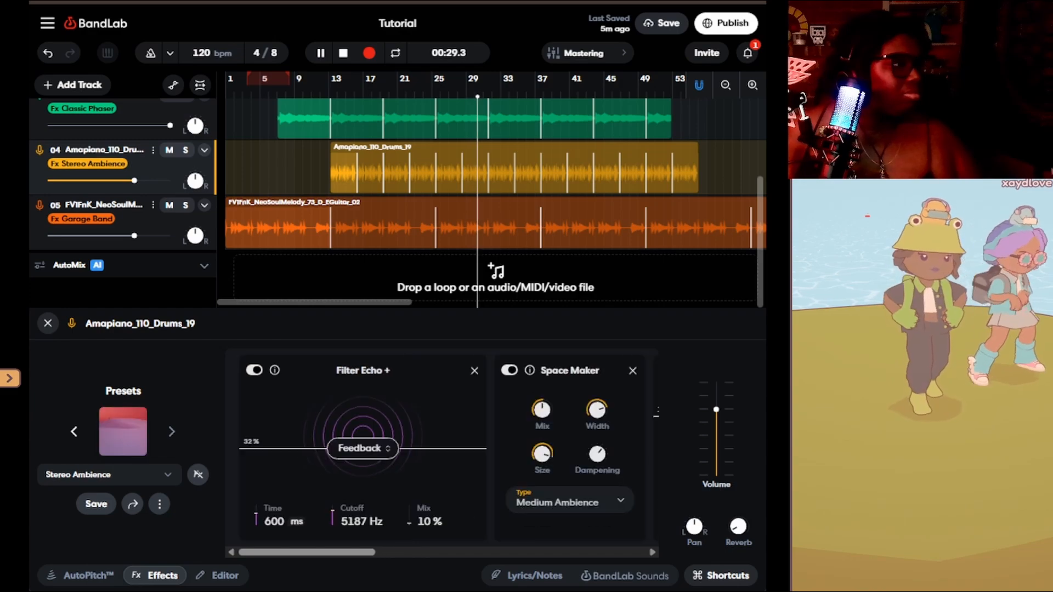
click(172, 432)
click(172, 431)
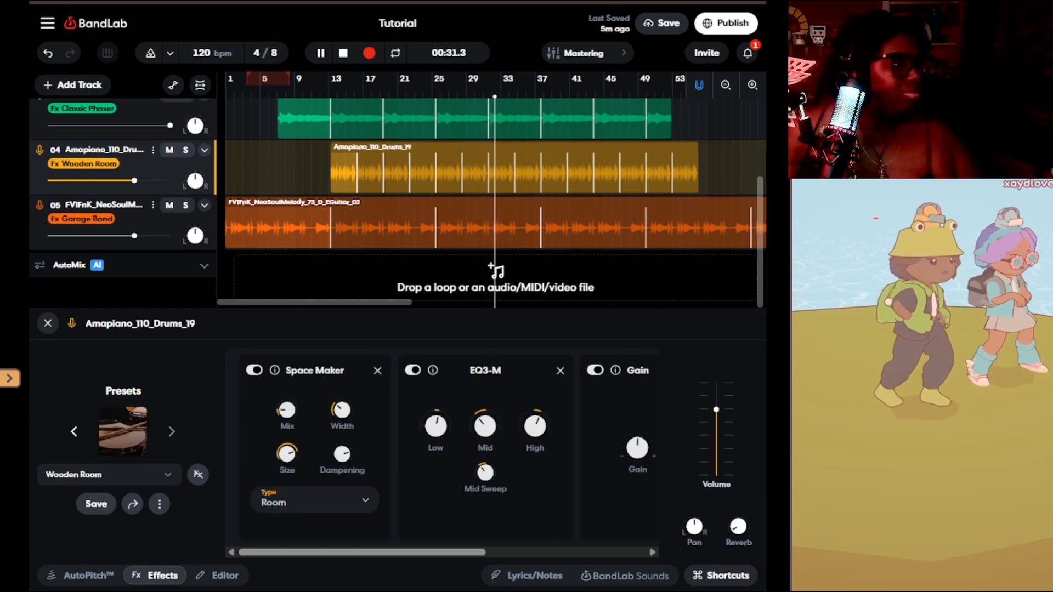
click(172, 431)
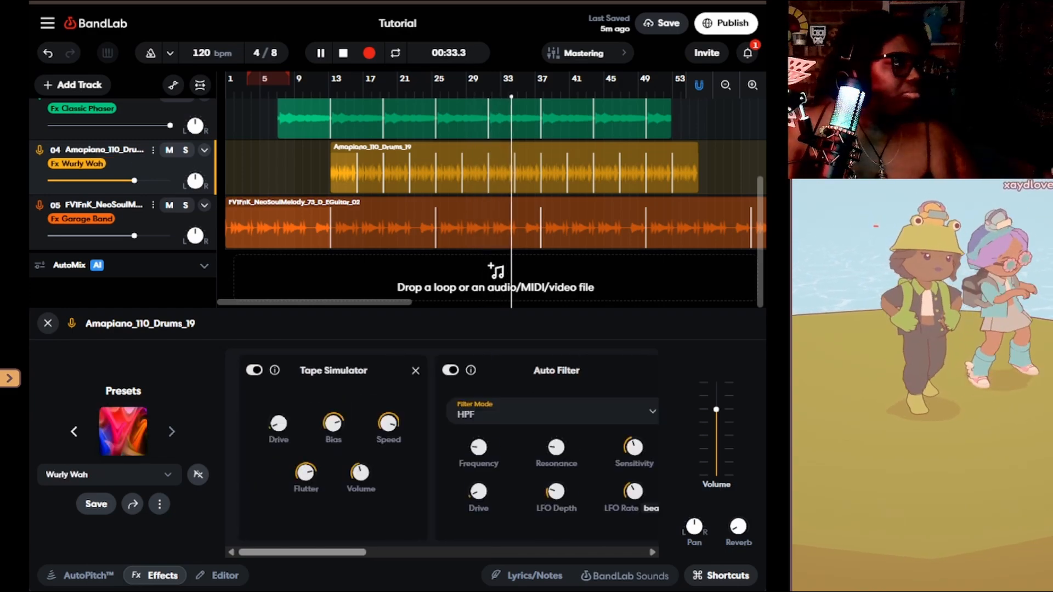
click(172, 432)
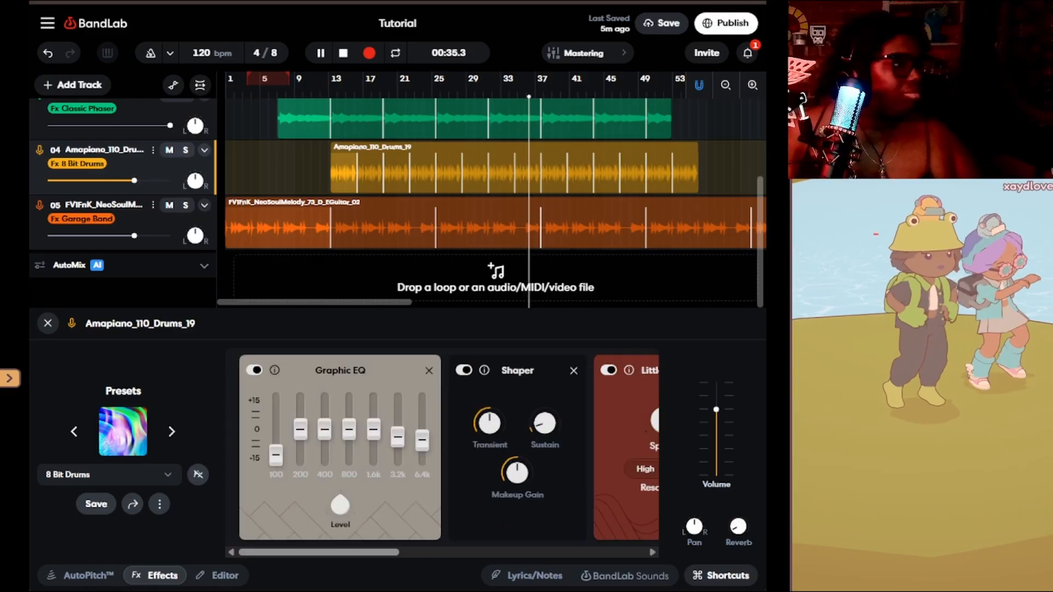
- Apply the Ghost Note Drums preset from the Pushed category to the Amapiano_110_Drums_19 track
click(110, 474)
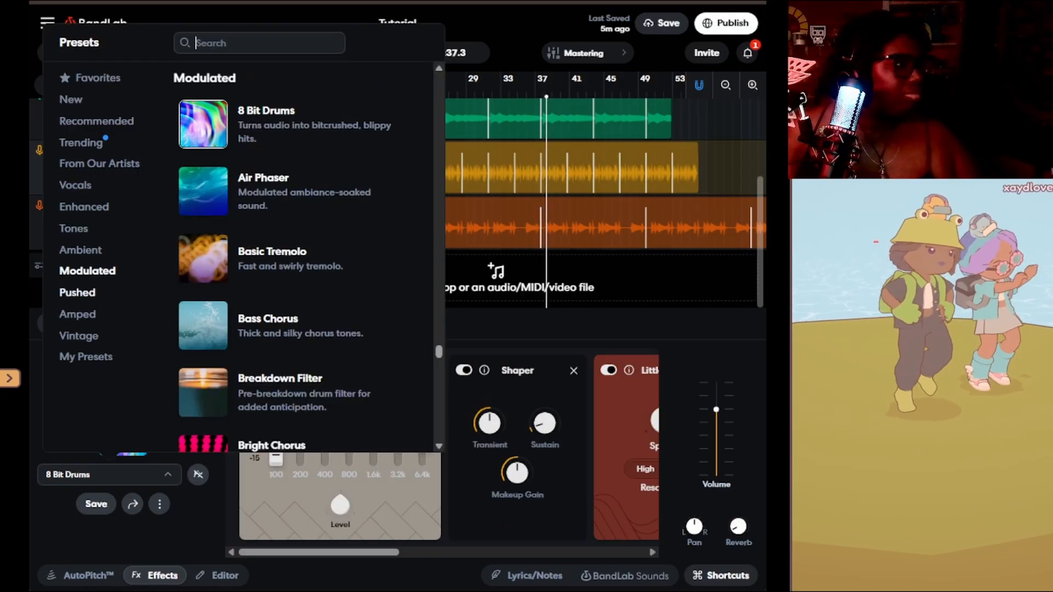
click(78, 293)
click(296, 260)
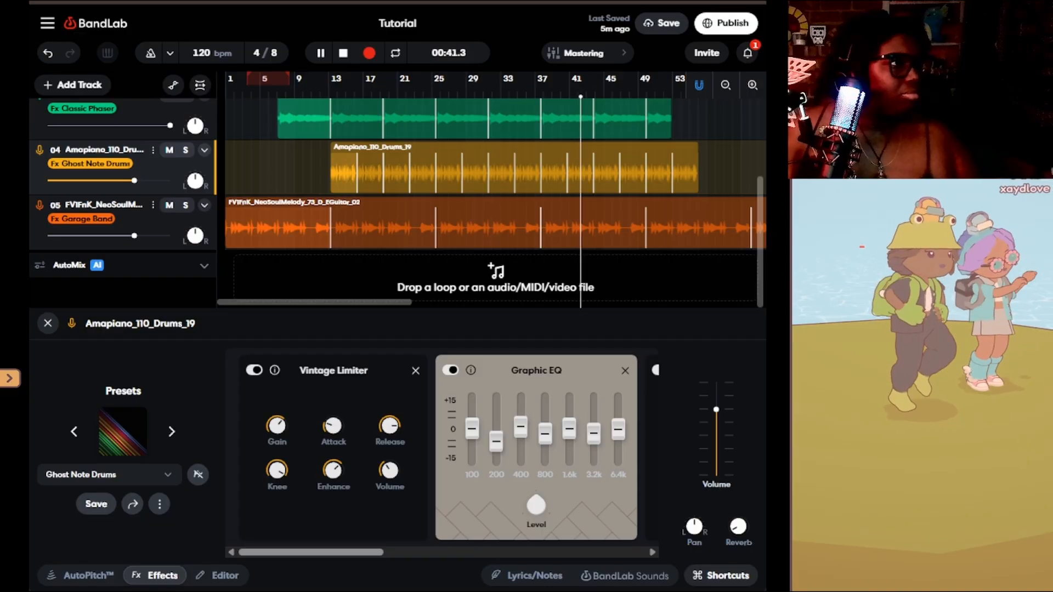
- Add a fade-out to the end of the FV1FnK_NeoSoulMelody region, starting at about bar 57
scroll(494, 203, up, 3)
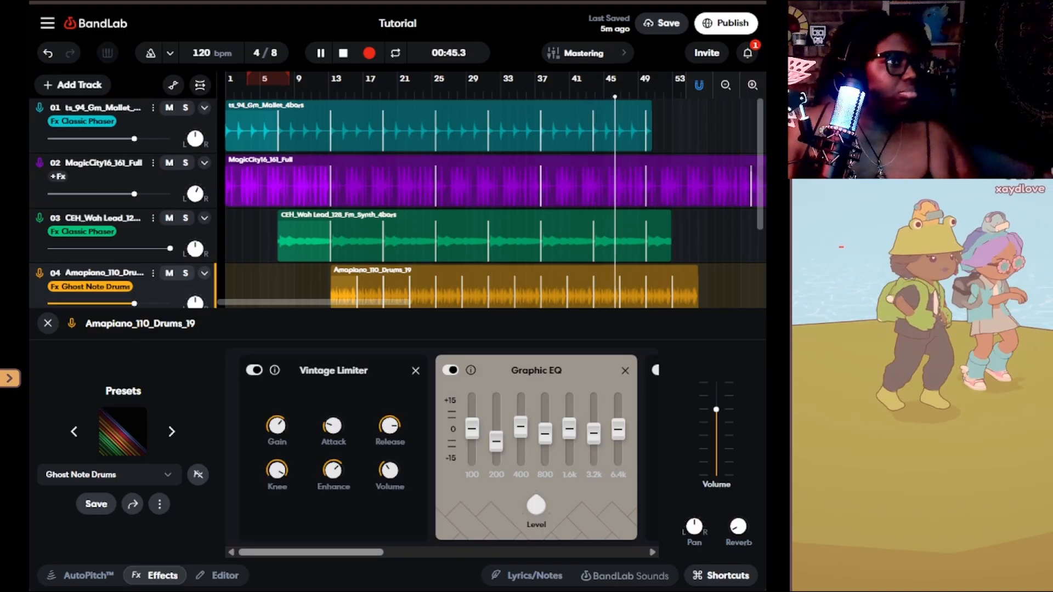
scroll(494, 203, down, 3)
scroll(493, 203, down, 3)
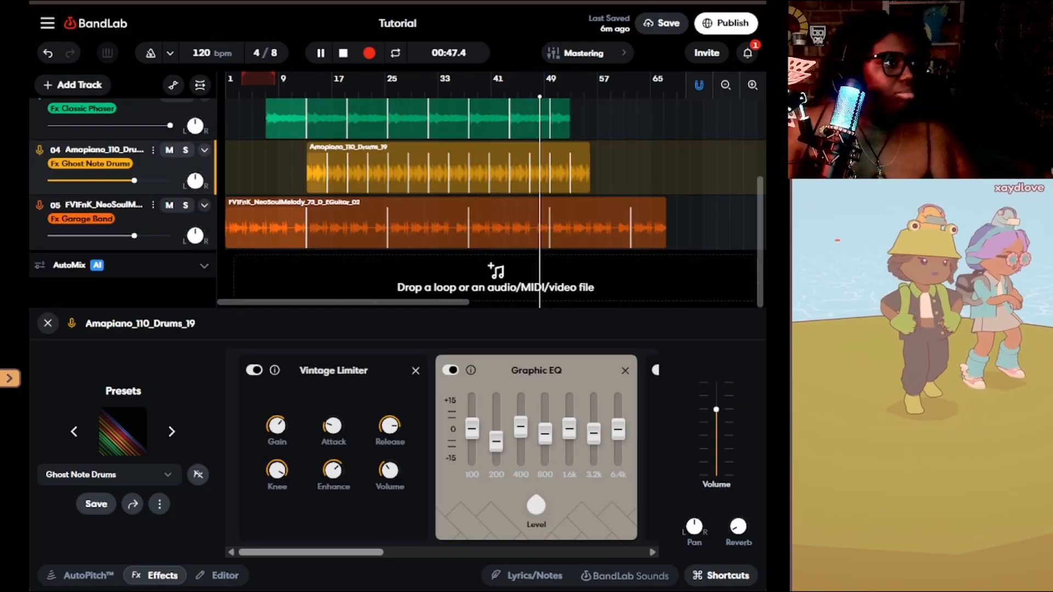
scroll(493, 203, up, 3)
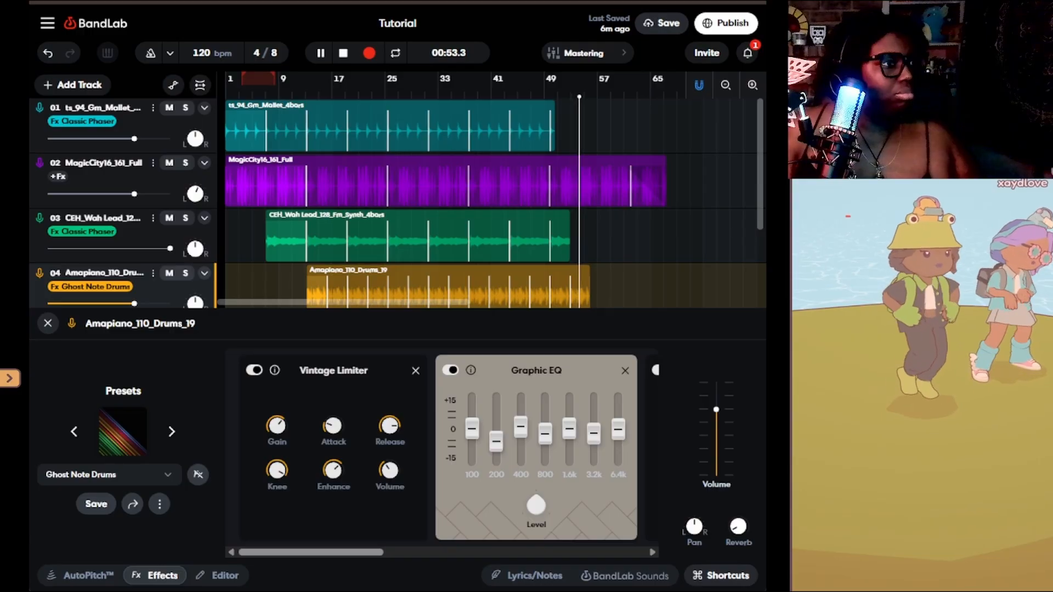
scroll(398, 203, down, 2)
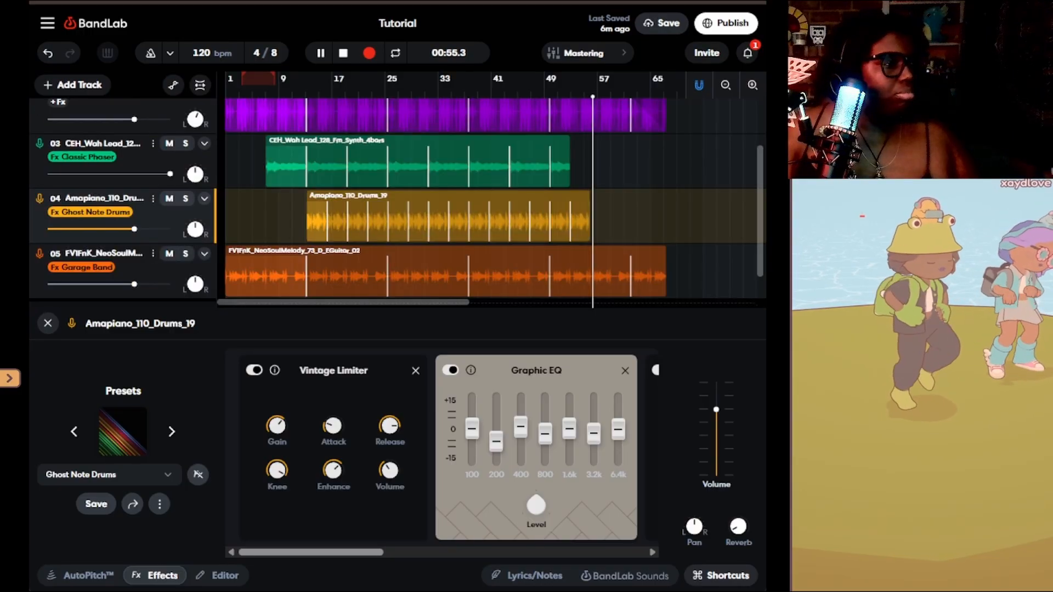
scroll(398, 203, down, 1)
click(439, 224)
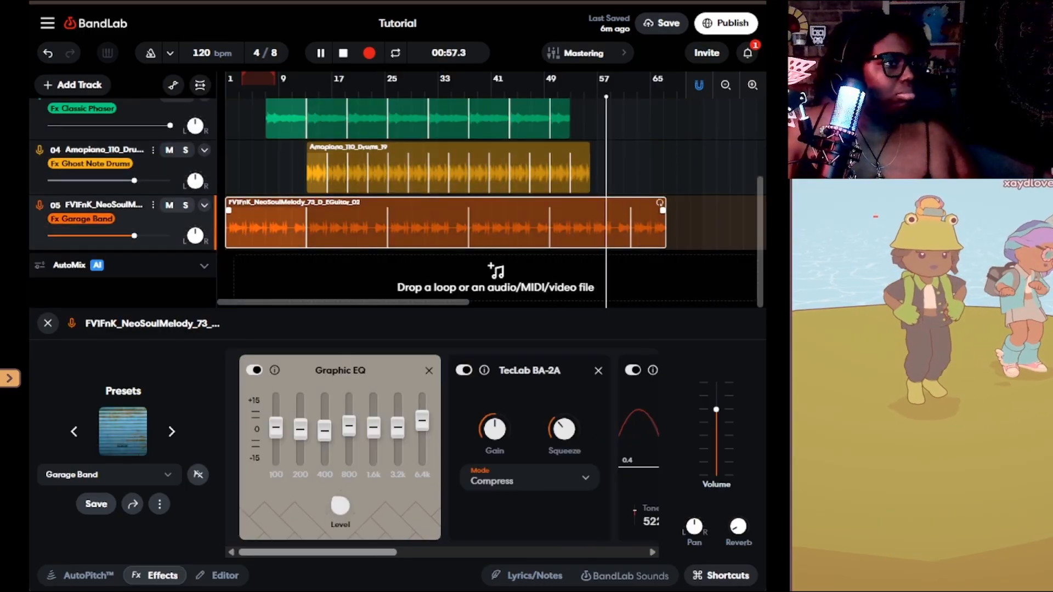
drag(662, 210, 600, 210)
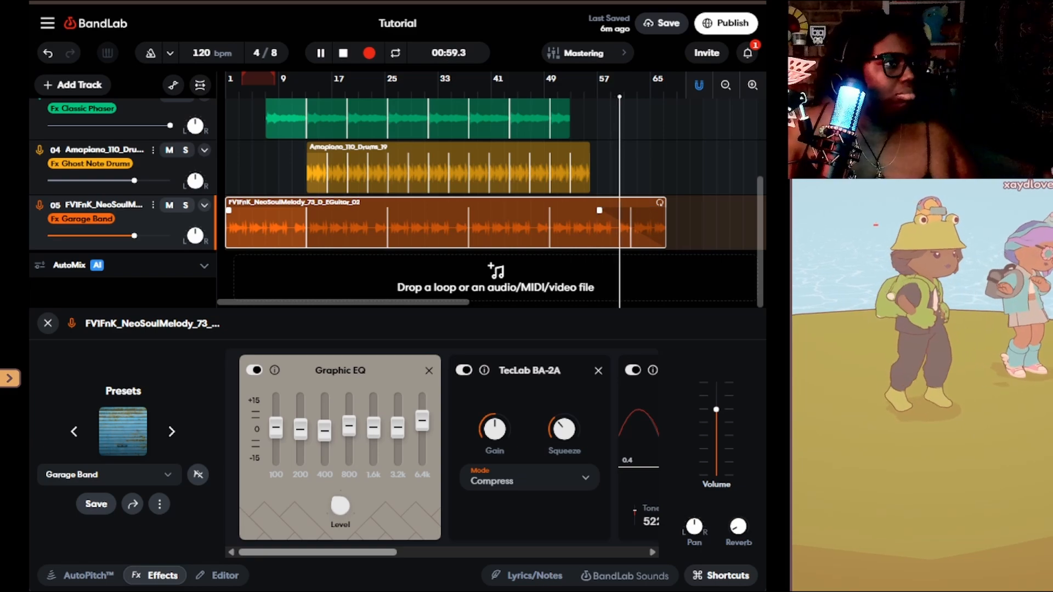
- Save the project and stop playback, returning the playhead to the start
scroll(439, 203, up, 3)
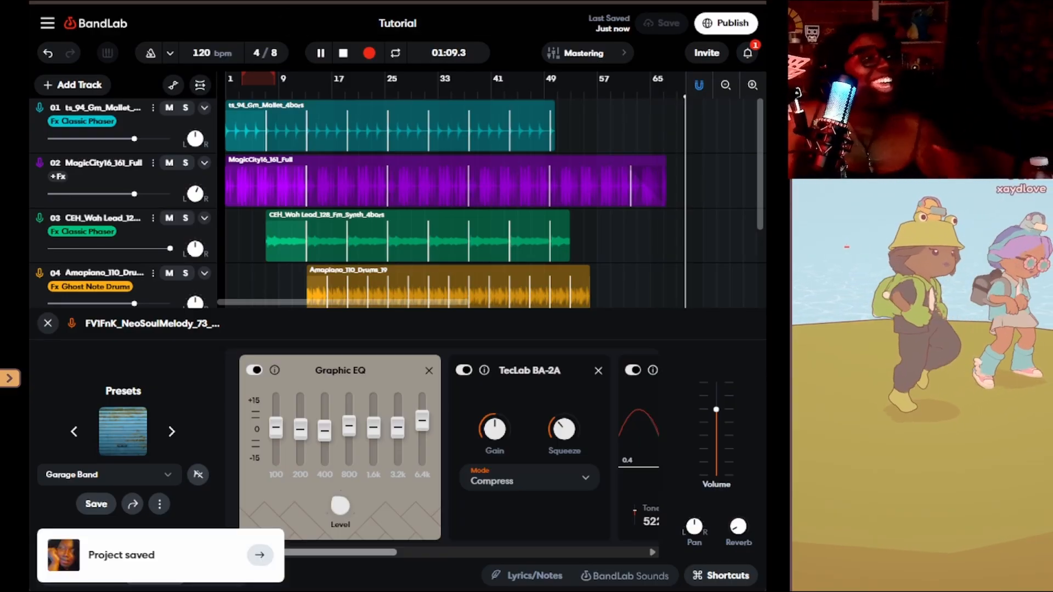
click(343, 54)
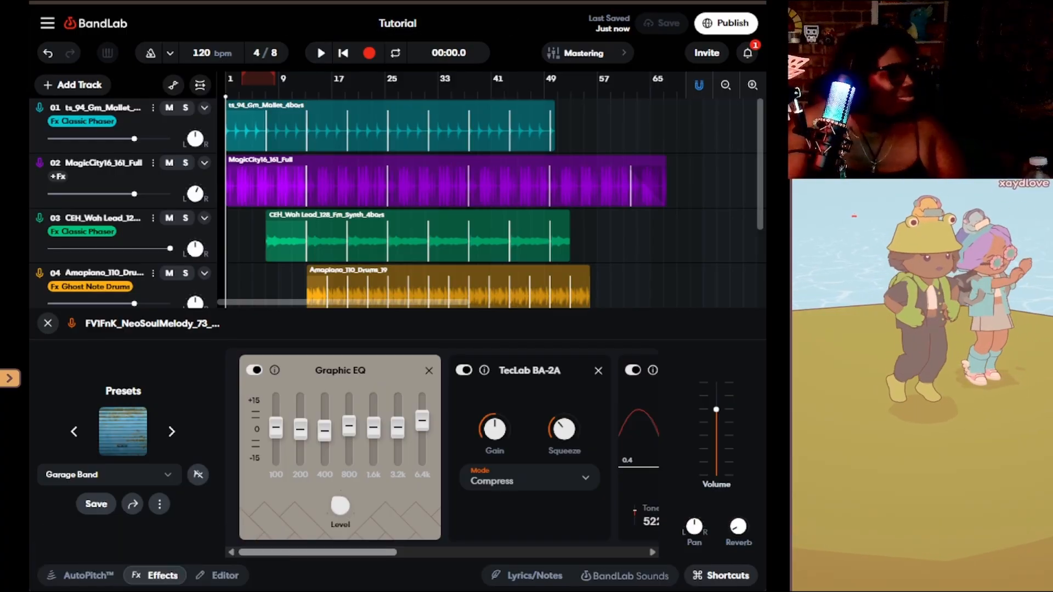
- Rename the project by adding a parenthetical note after "Tutorial" with the requester's nickname and the words "wants this one"
drag(767, 296, 733, 297)
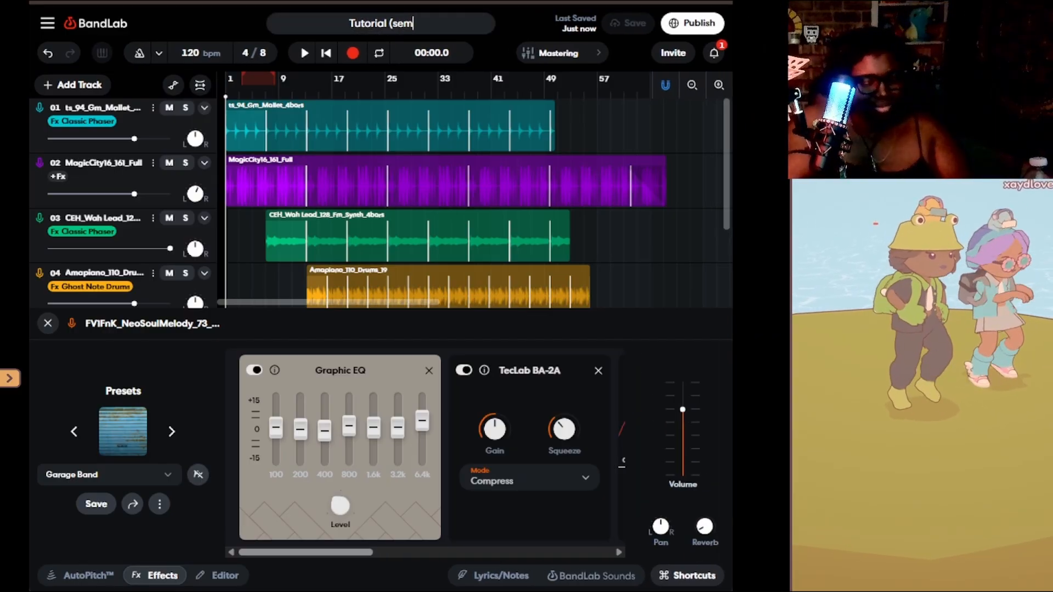
text(this one))
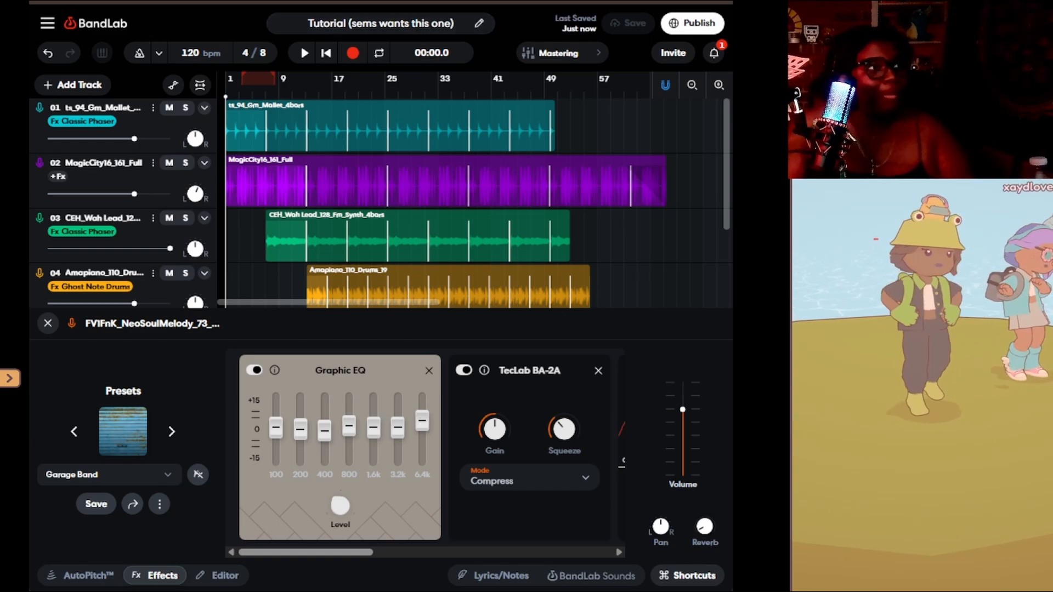
key(Return)
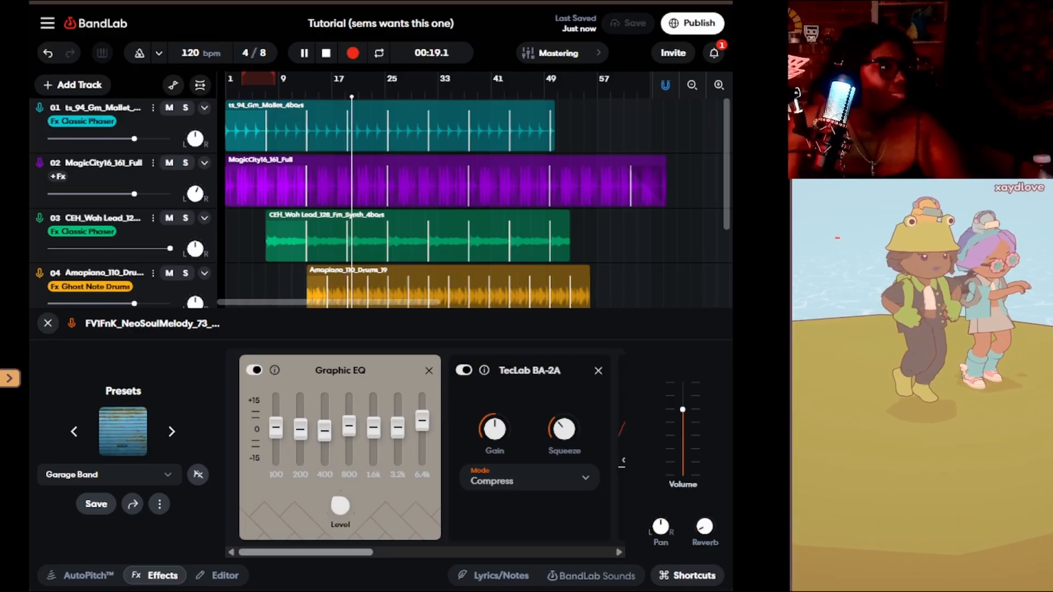
- Lower the Amapiano_110_Drums_19 track's volume slightly and pan the track to the right
scroll(126, 220, down, 3)
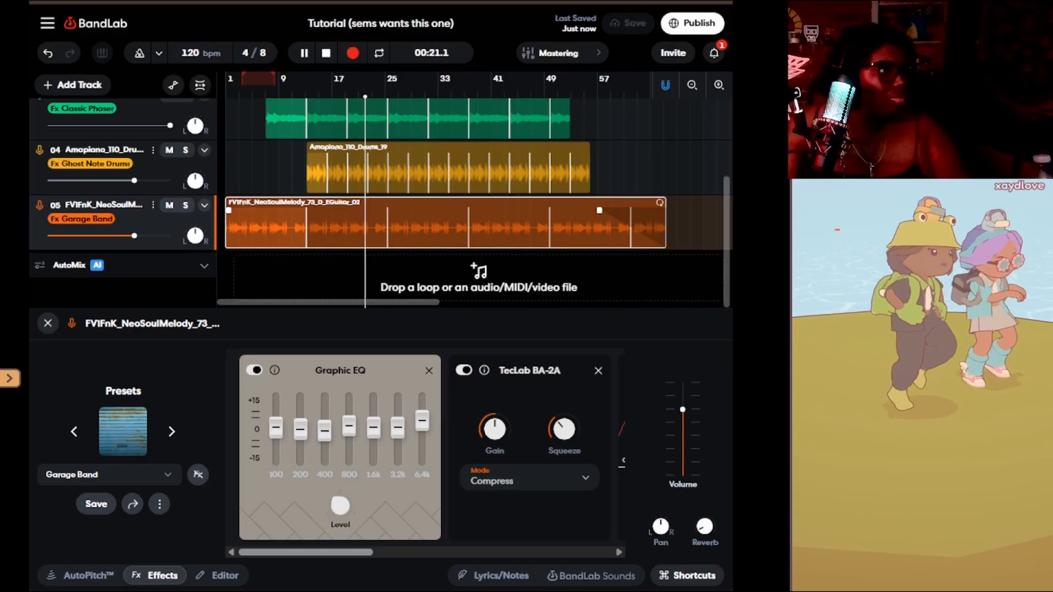
drag(134, 180, 127, 181)
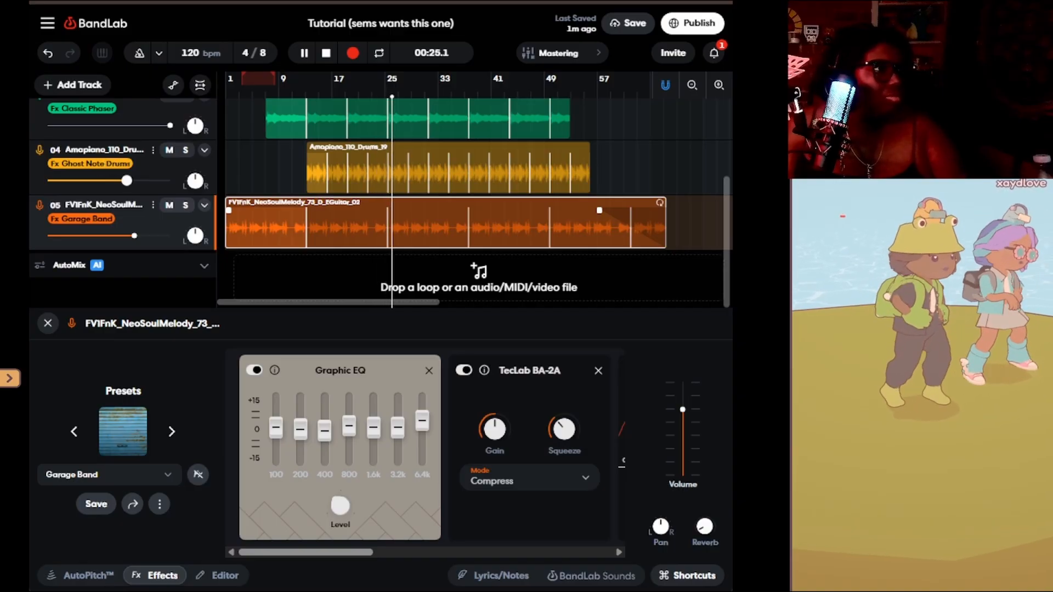
scroll(126, 181, up, 2)
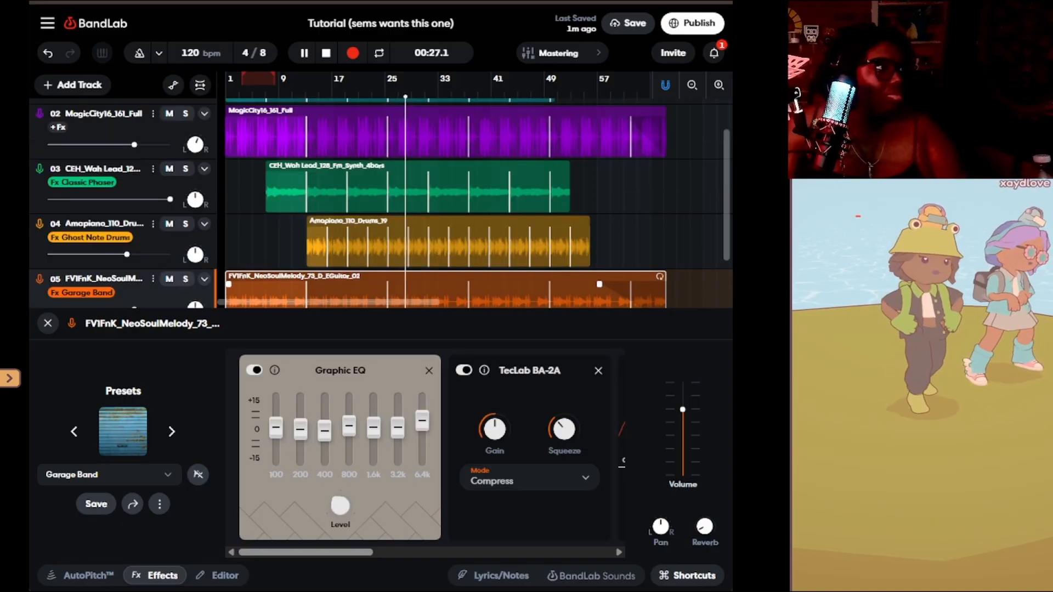
drag(195, 254, 195, 239)
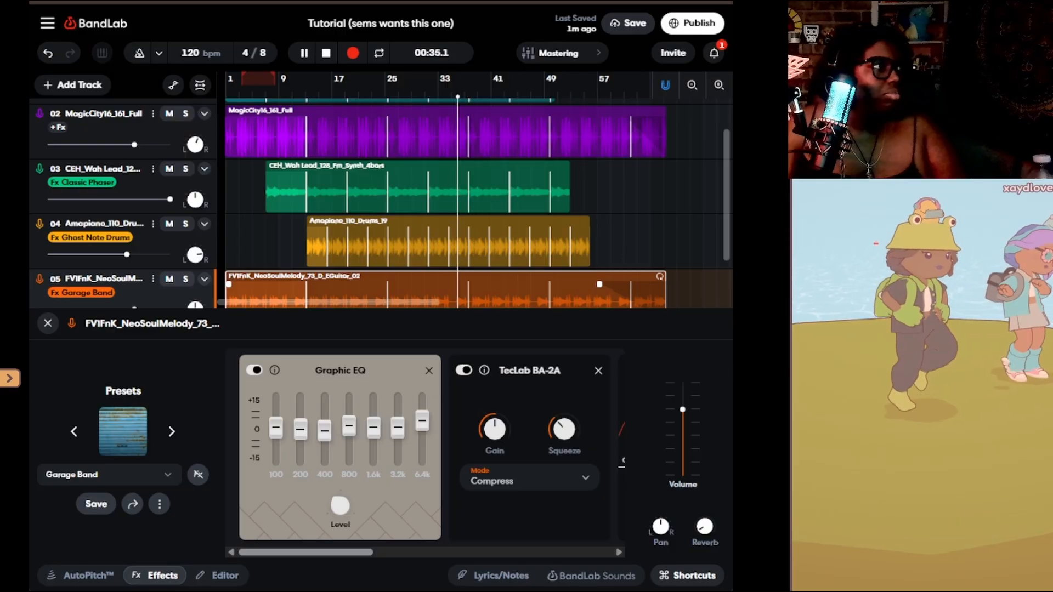
scroll(477, 203, down, 2)
scroll(477, 203, up, 3)
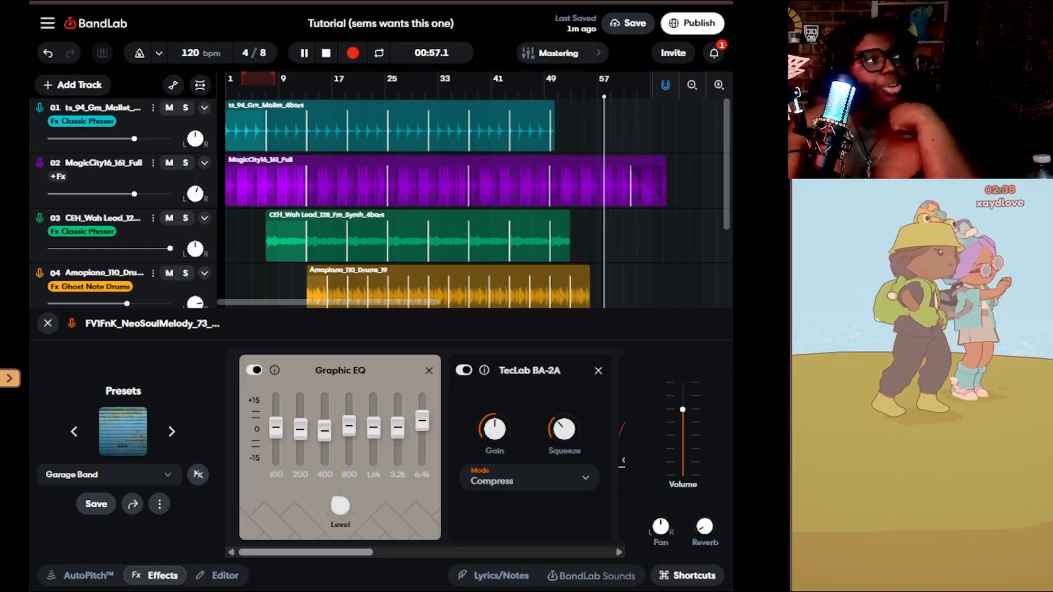
- Turn on looping, extend the end of the loop region to about bar 56, and select the ts_94_Gm_Mallet_4bars track
click(693, 85)
click(692, 85)
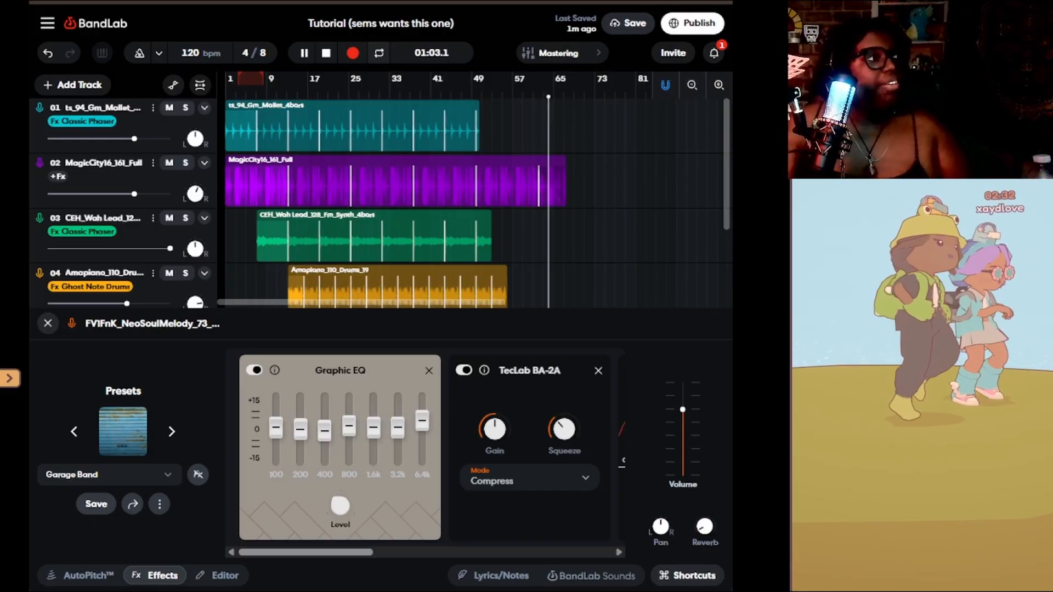
click(379, 53)
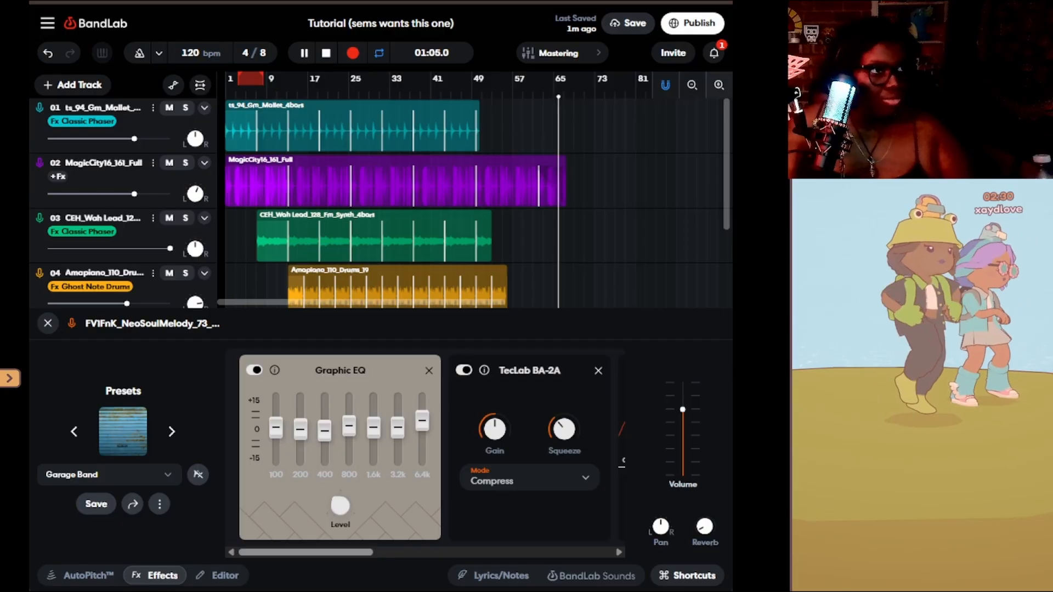
click(692, 85)
click(692, 85)
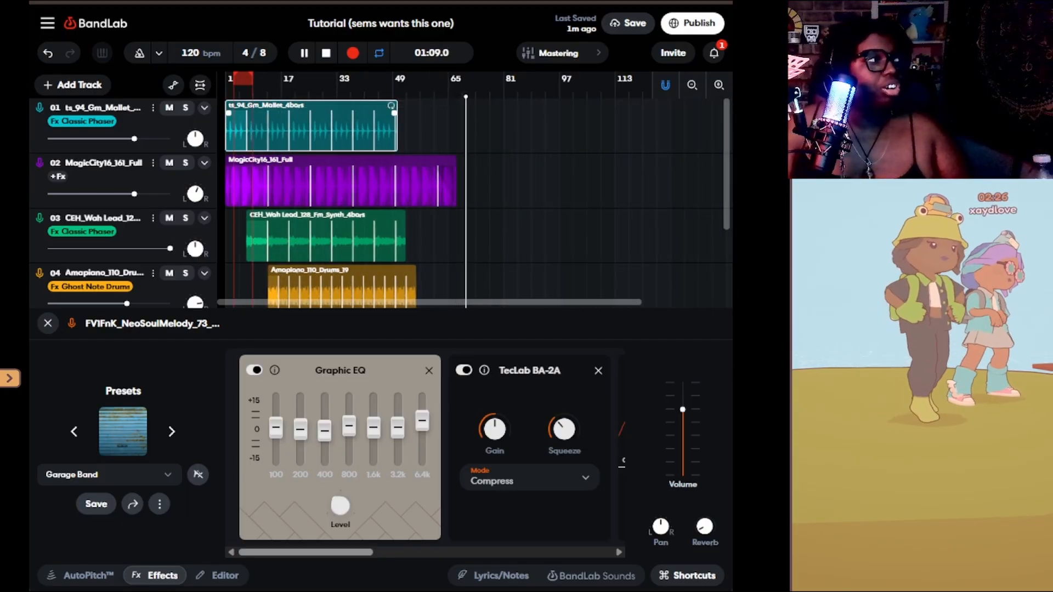
drag(251, 79, 406, 79)
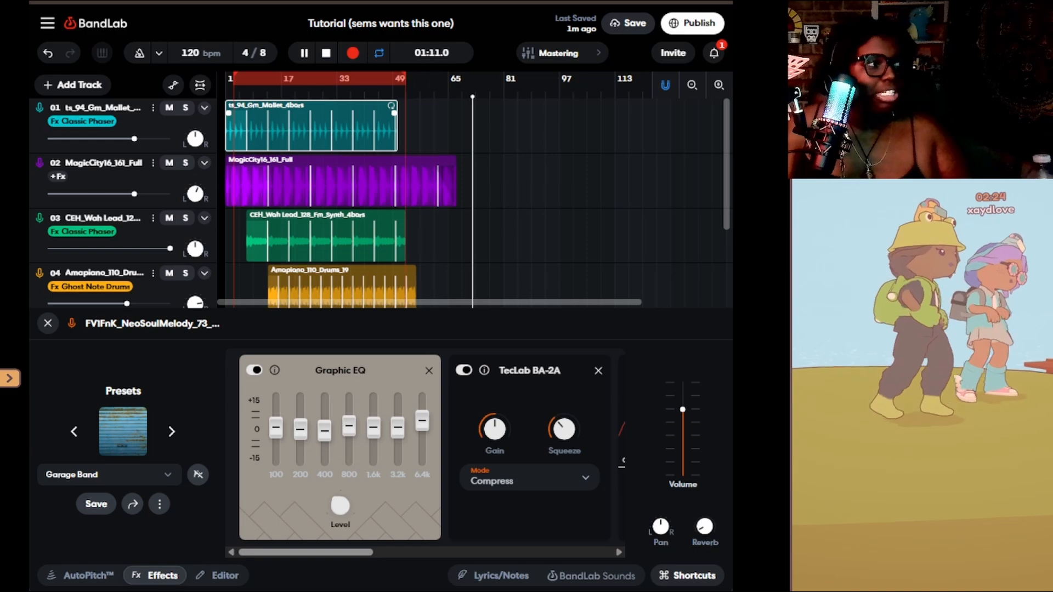
click(391, 108)
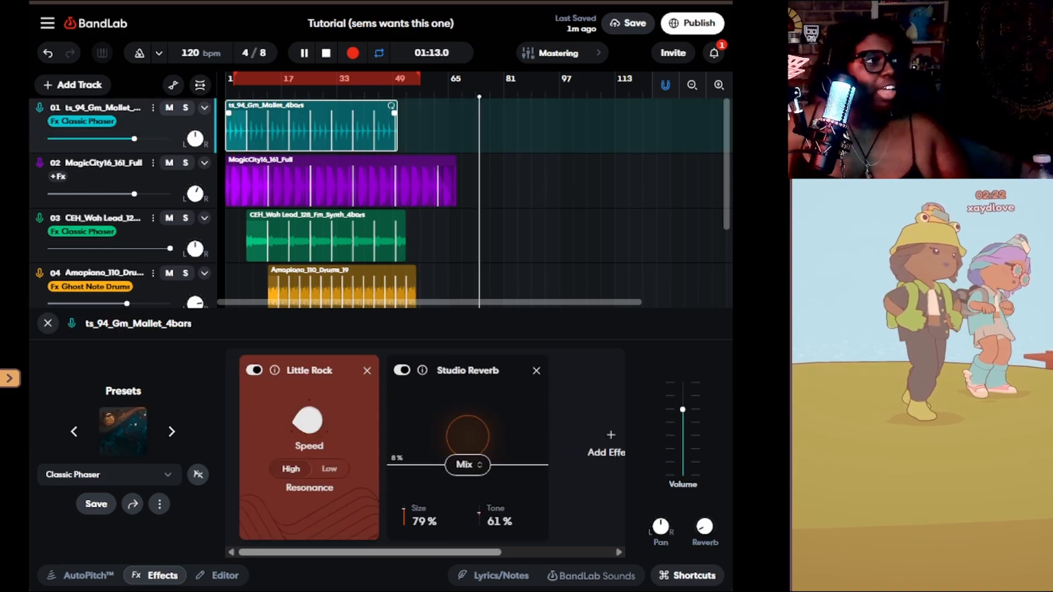
- Play back the opening from the start with looping off, and place the playhead at the end of the MagicCity16_161_Full region
drag(485, 97, 226, 97)
key(space)
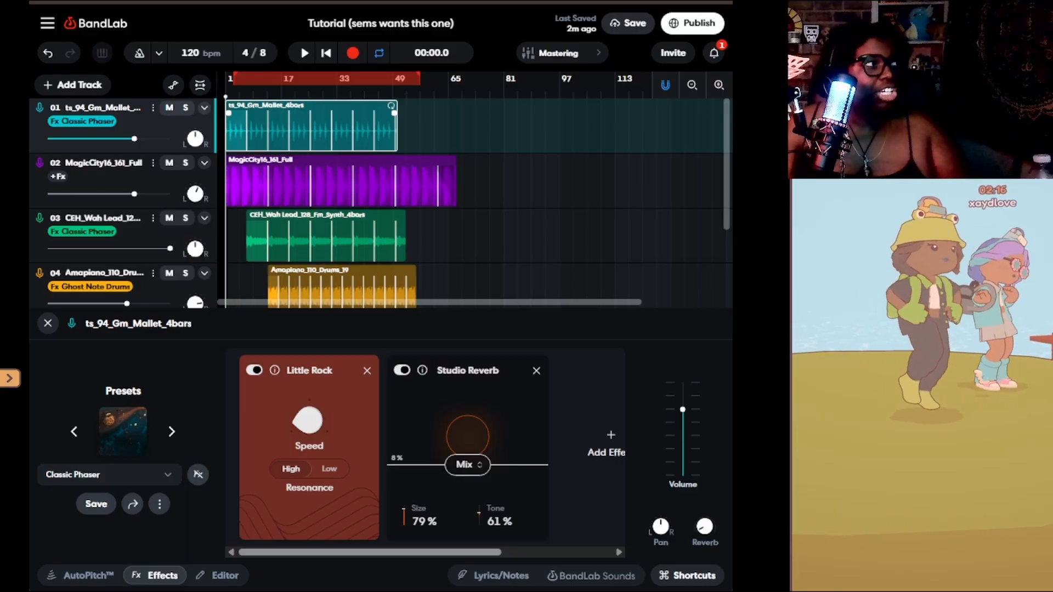
key(space)
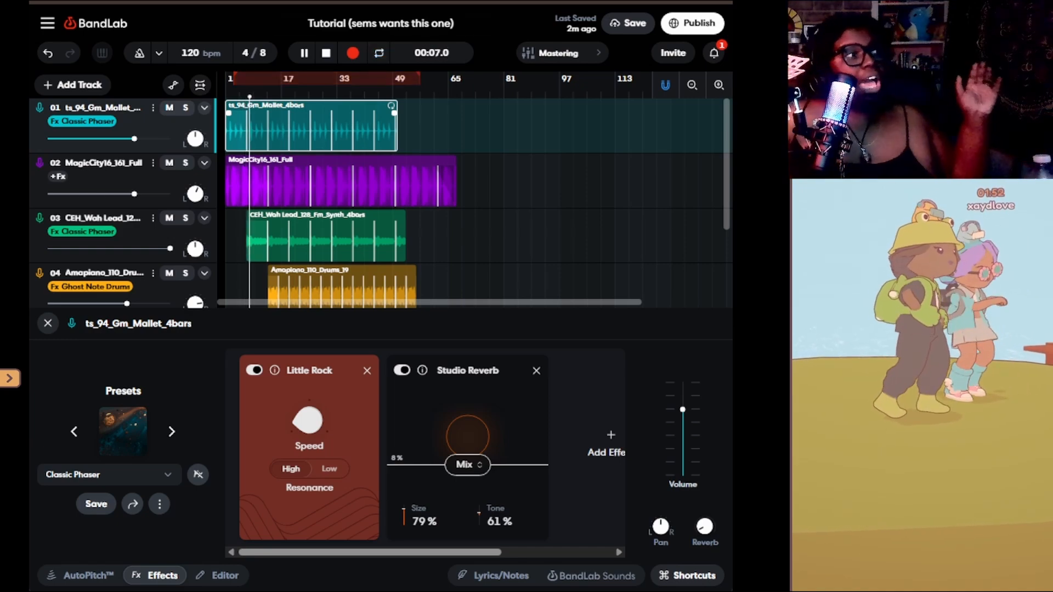
key(space)
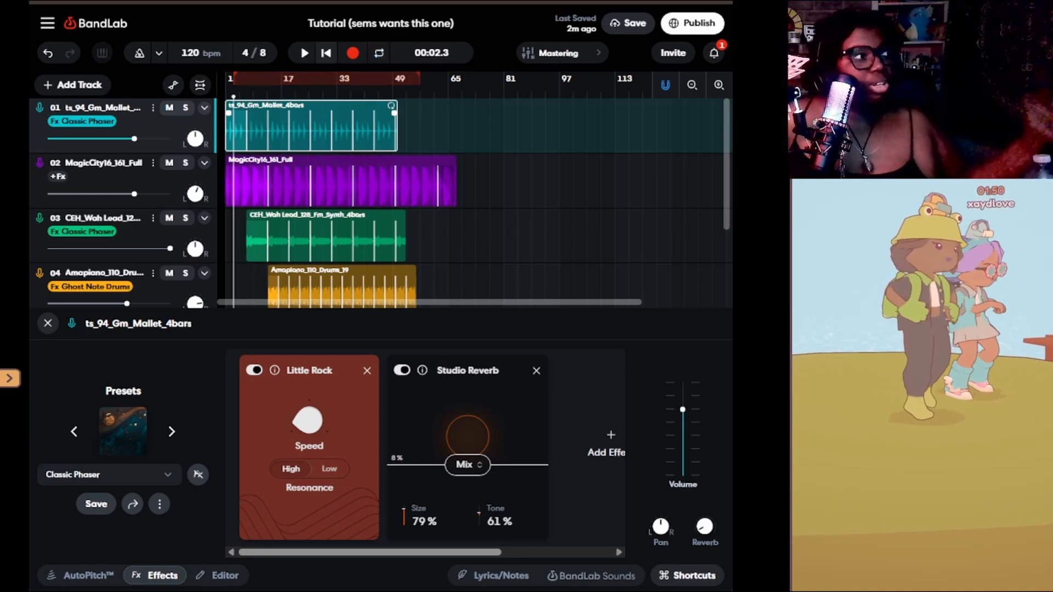
click(456, 87)
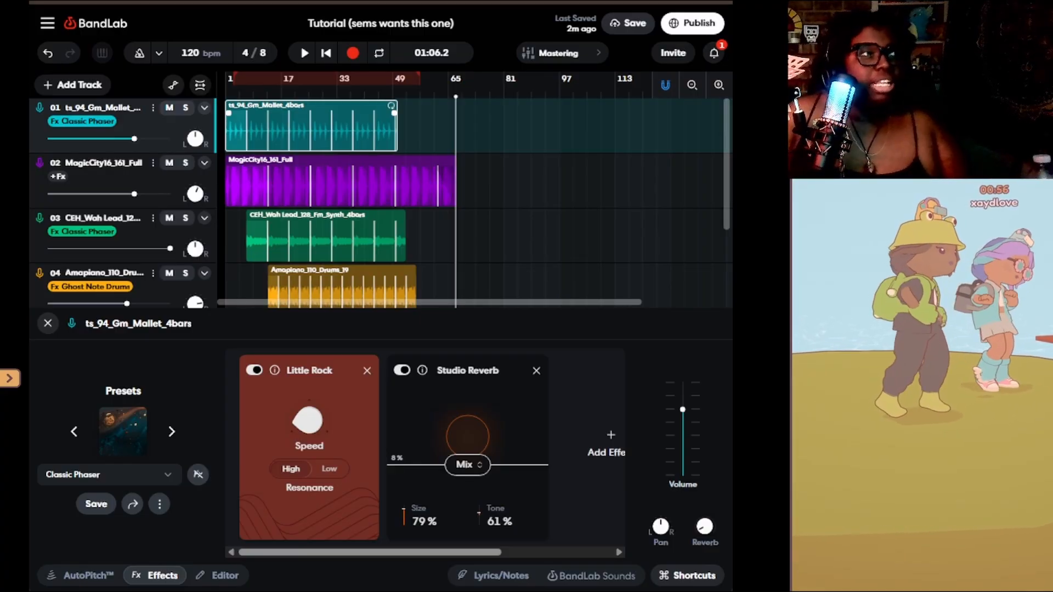
- Open the stem download options for the individual tracks, review the M4A and WAV formats, and close them without downloading
click(48, 23)
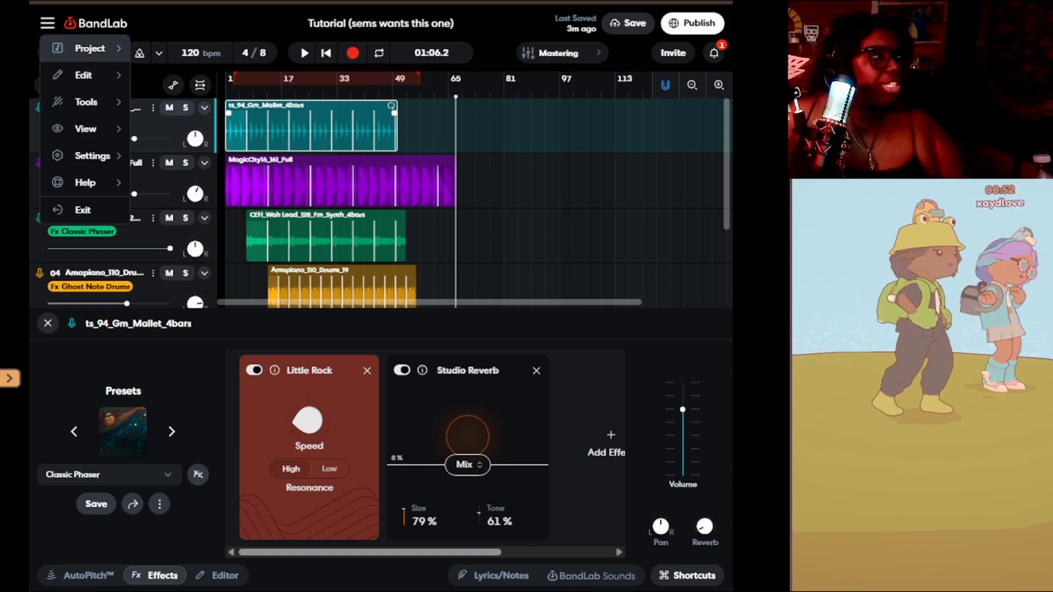
mouse_move(85, 48)
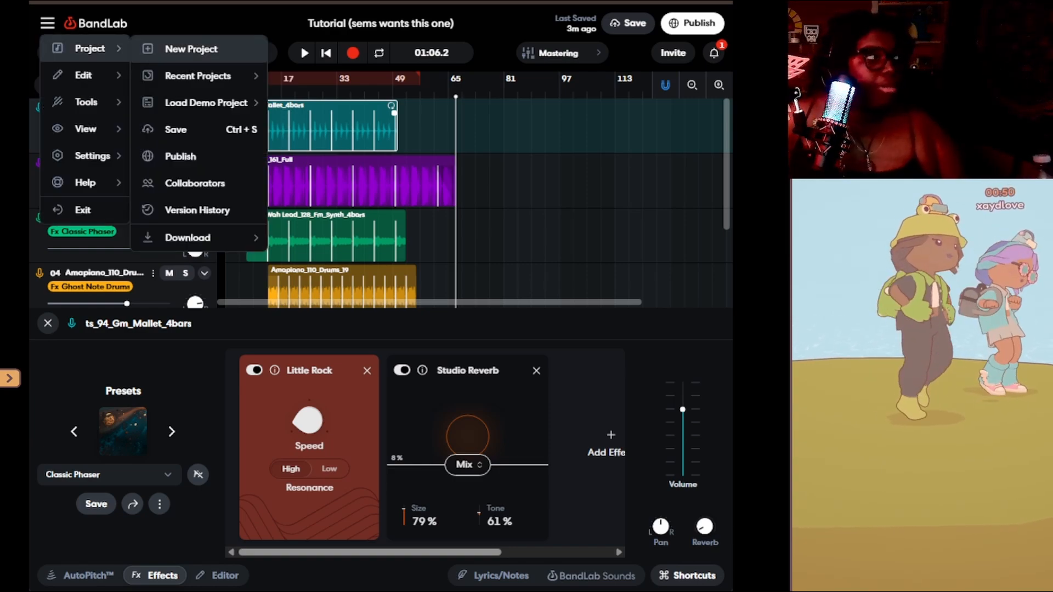
mouse_move(197, 75)
mouse_move(206, 102)
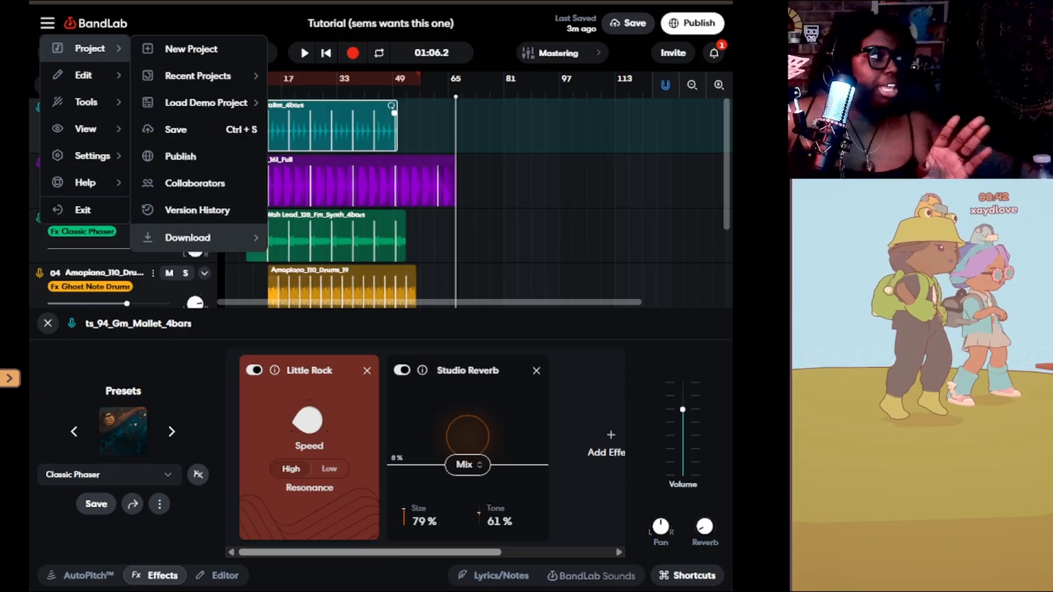
mouse_move(219, 238)
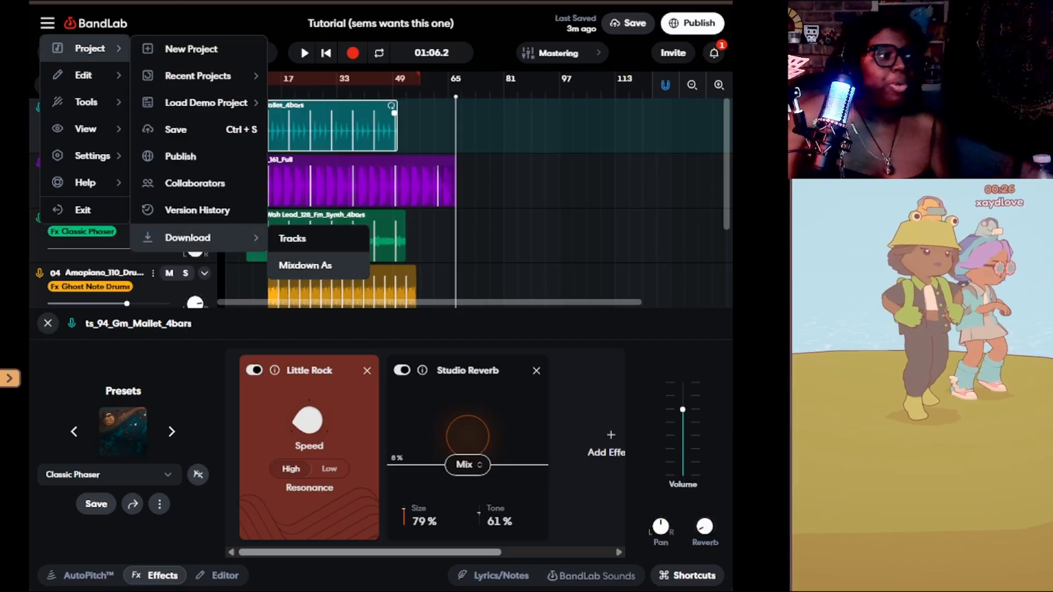
click(293, 239)
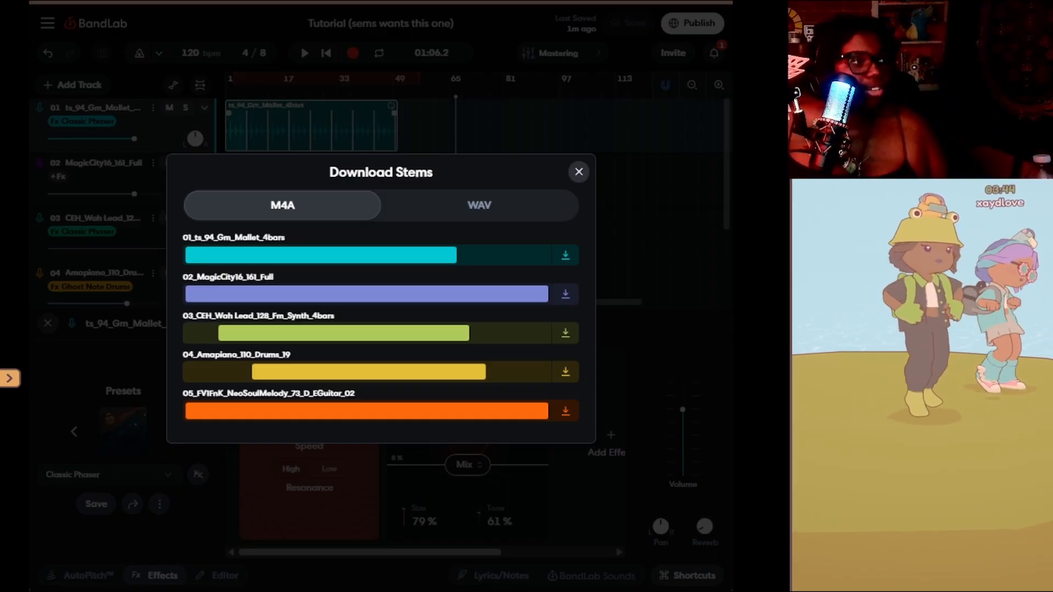
click(579, 171)
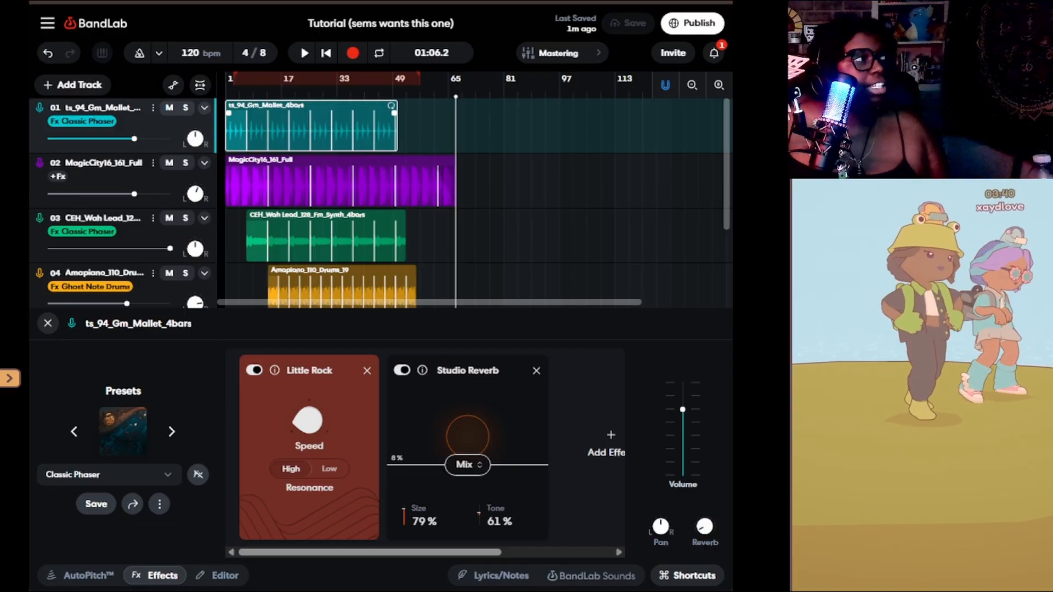
- Download the project mixdown as an uncompressed 16-bit, 44.1 kHz WAV file and close the download options
click(48, 23)
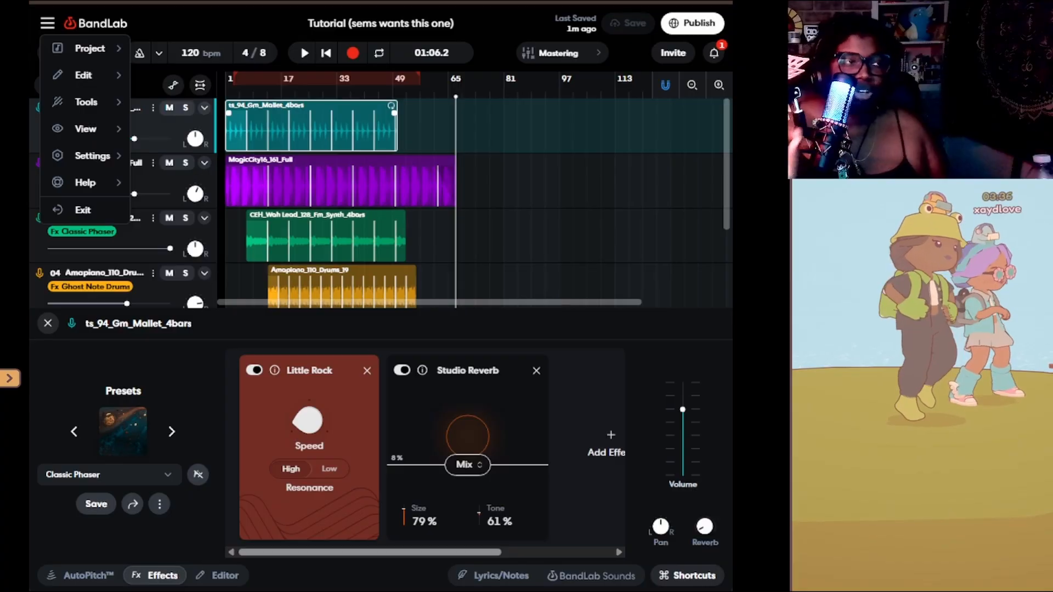
mouse_move(87, 48)
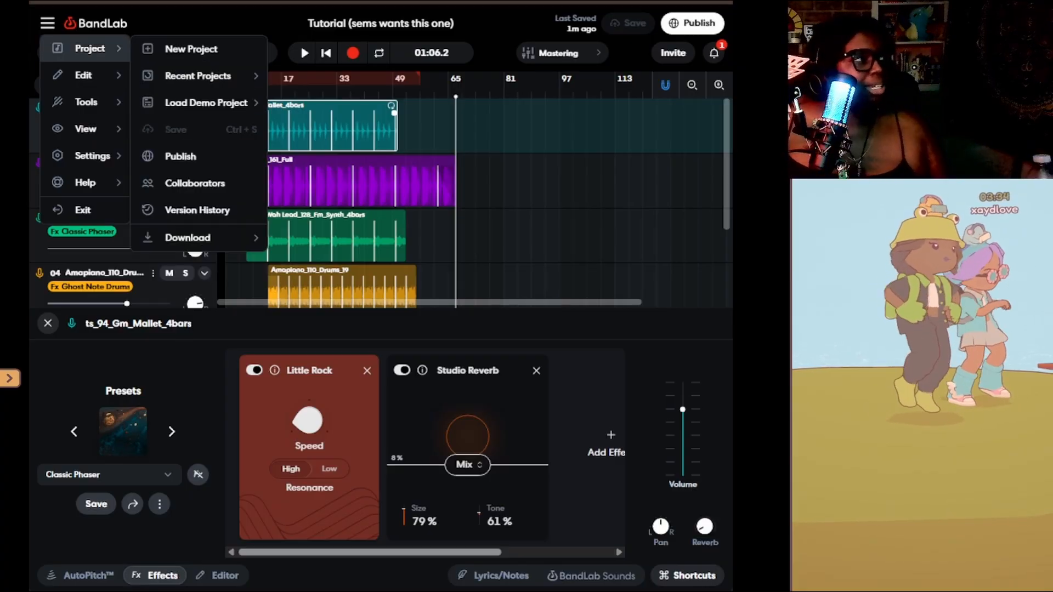
mouse_move(188, 237)
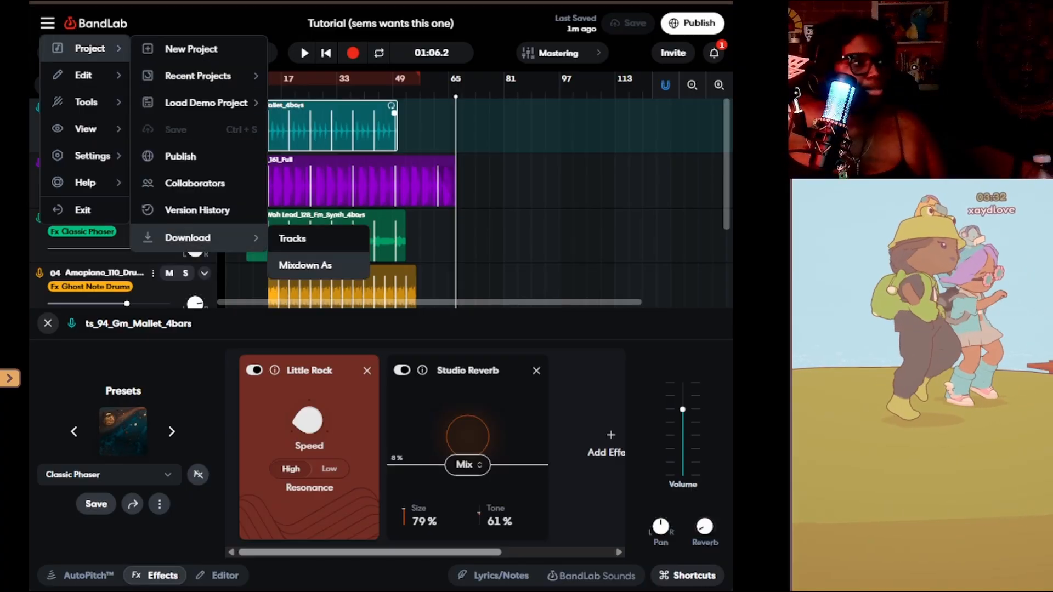
click(305, 265)
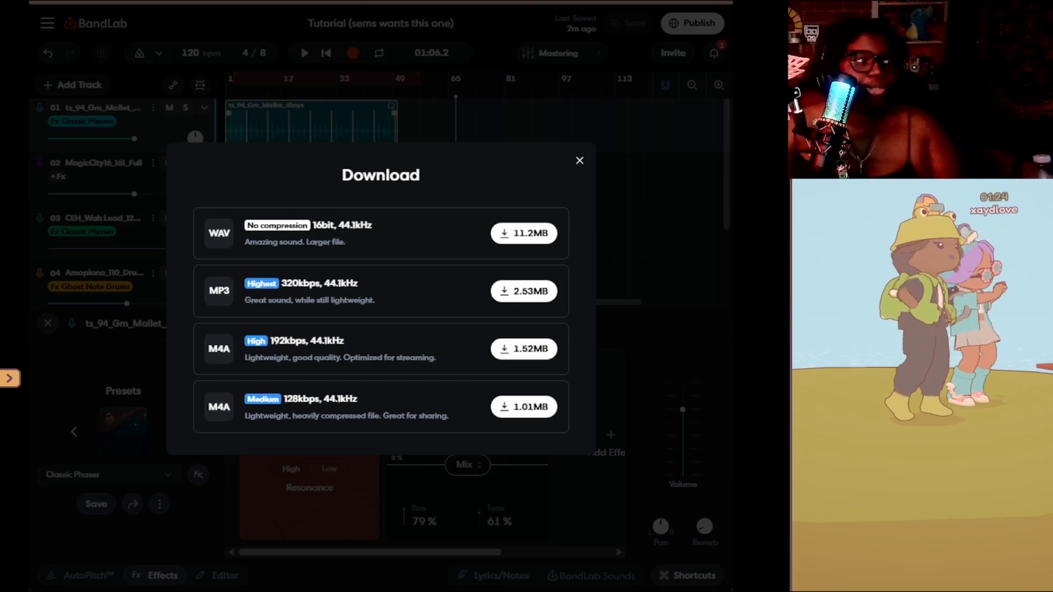
click(524, 234)
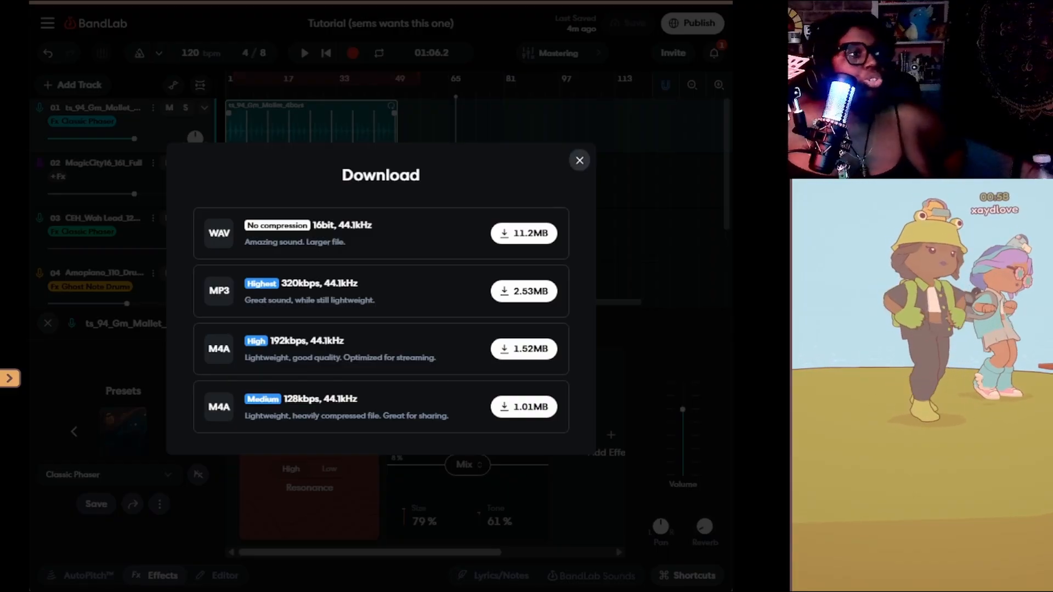
click(579, 160)
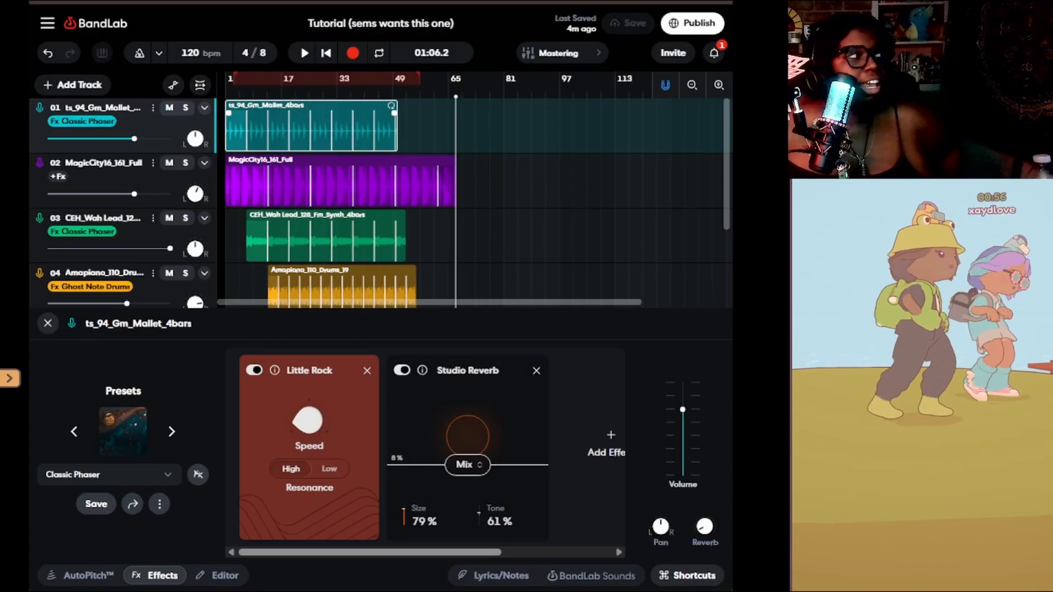
- Start a new project
click(48, 23)
mouse_move(90, 48)
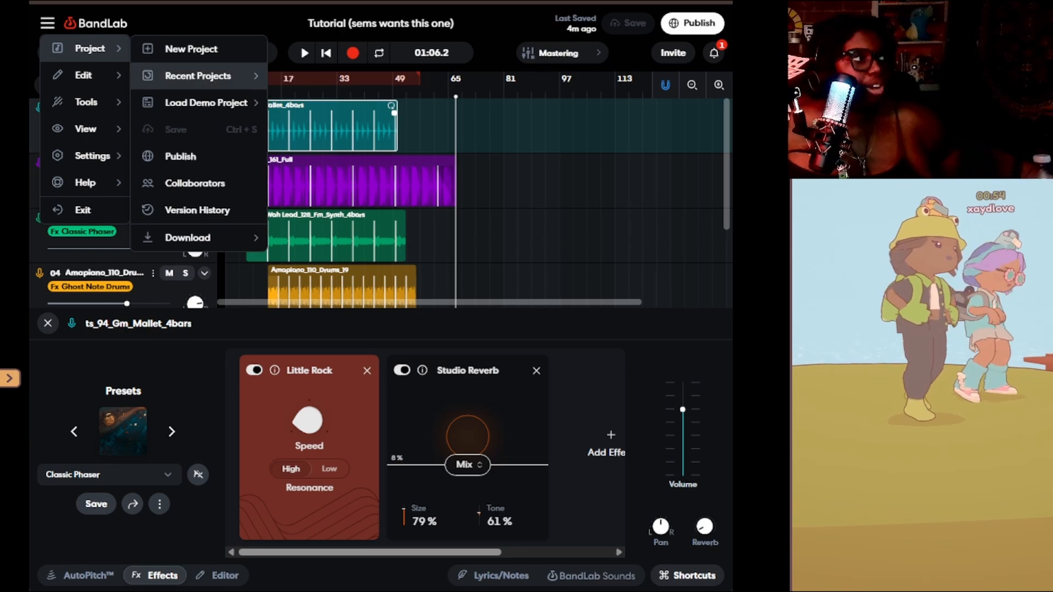
drag(172, 49, 218, 49)
click(195, 49)
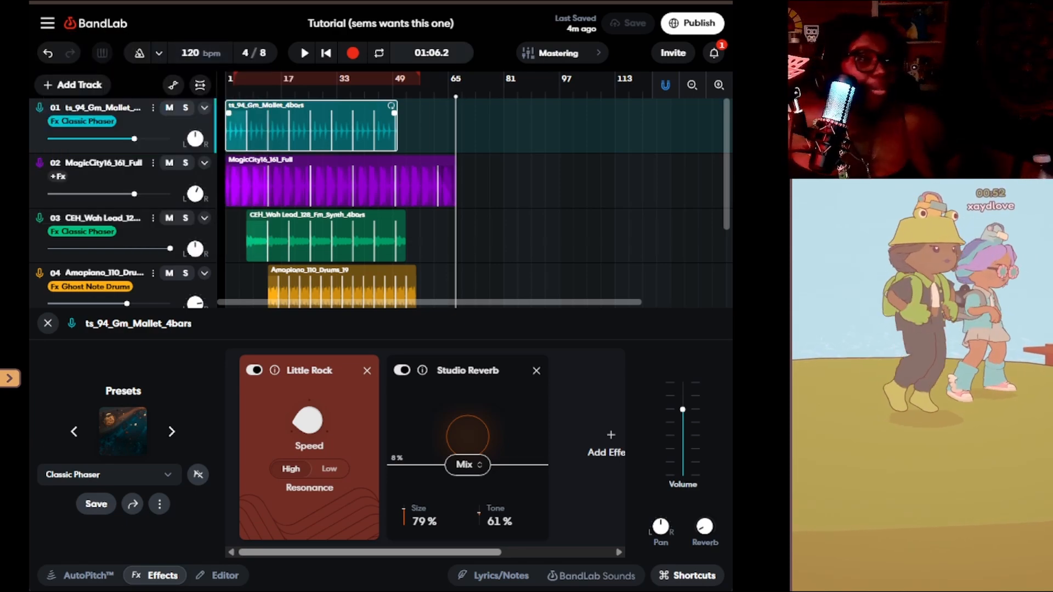